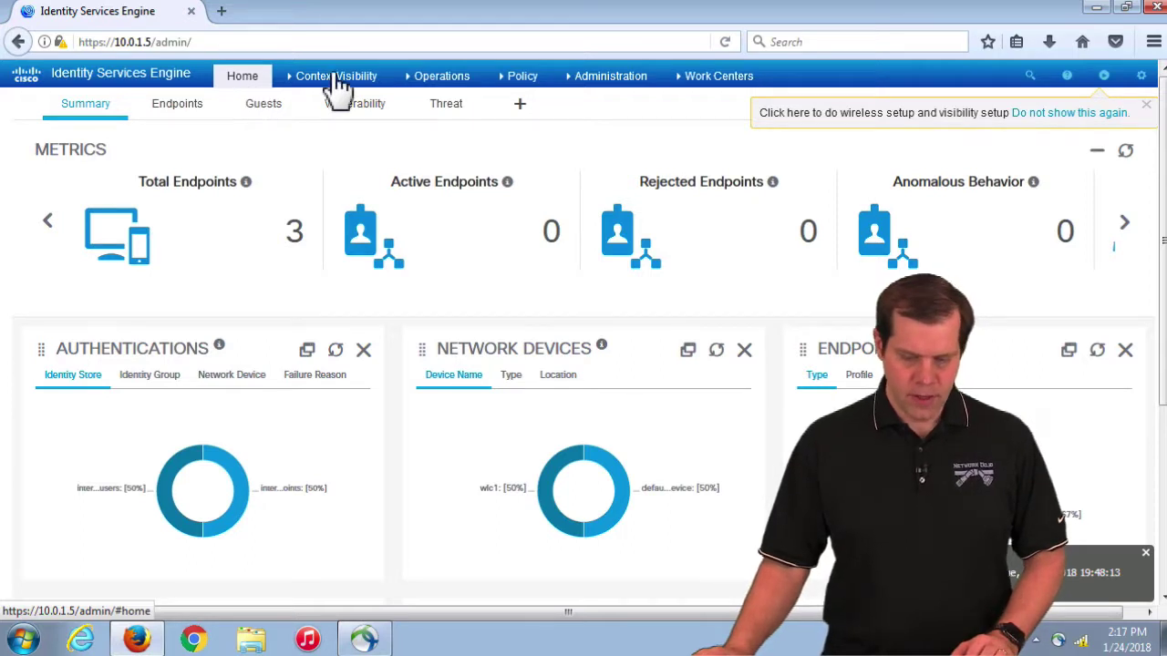
Step: Edit the ise deployment node, tick Enable Device Admin Service, and save the node
mouse_move(584, 82)
click(593, 120)
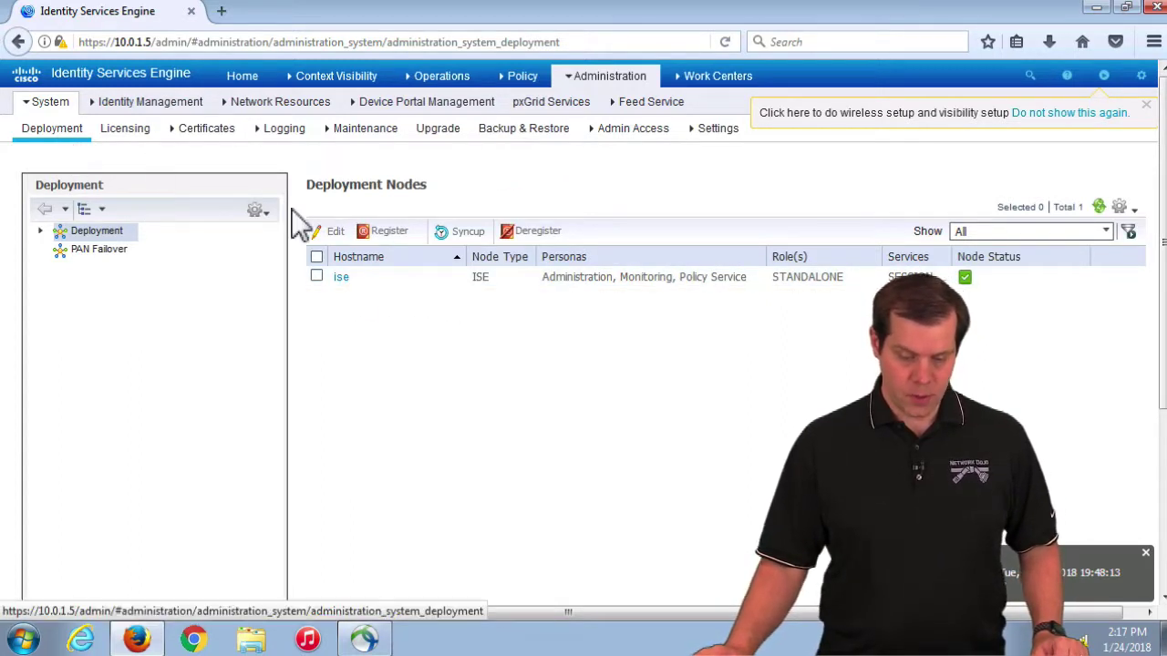
click(342, 278)
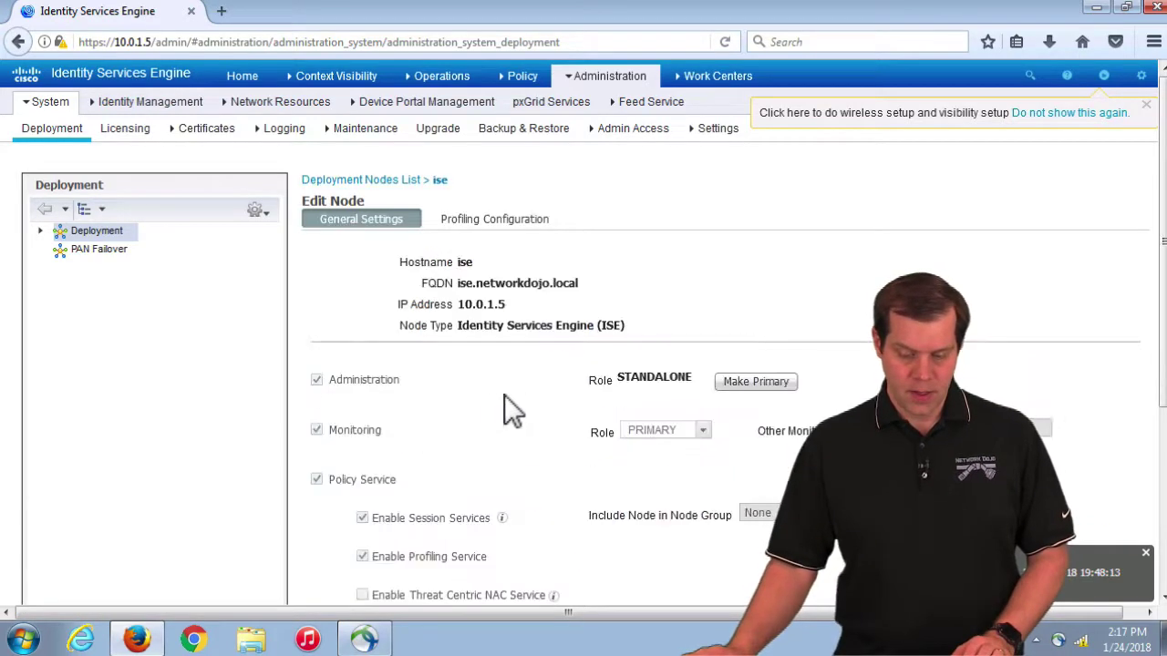
scroll(491, 394, down, 1)
scroll(491, 395, down, 5)
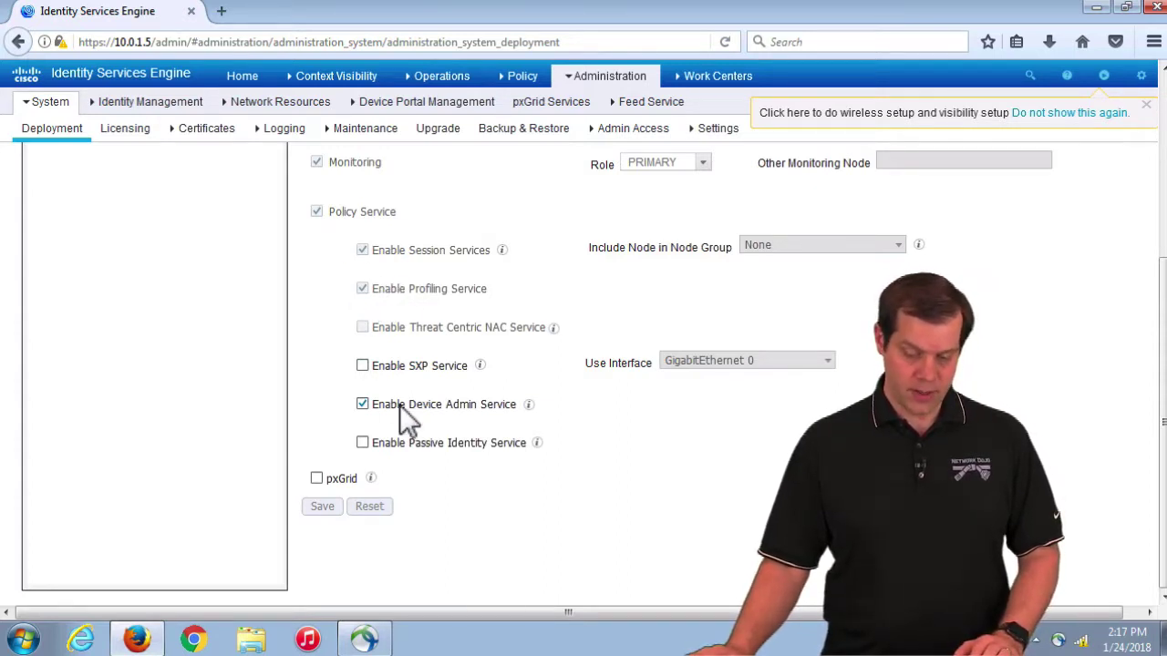
drag(391, 404, 498, 406)
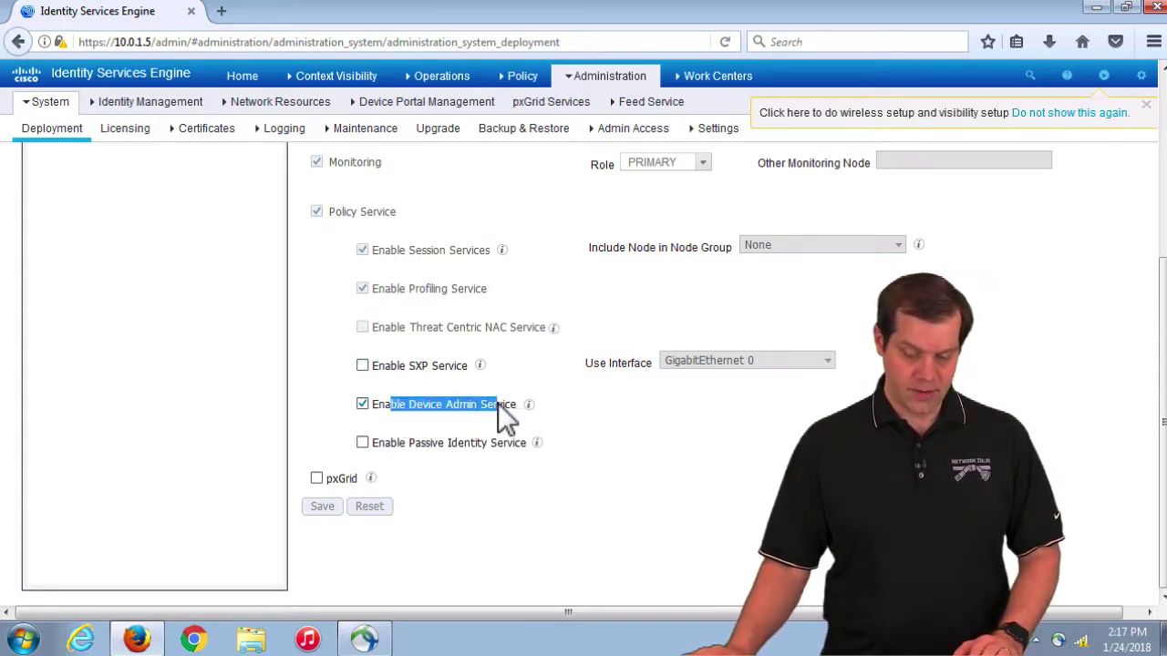
click(364, 406)
click(363, 406)
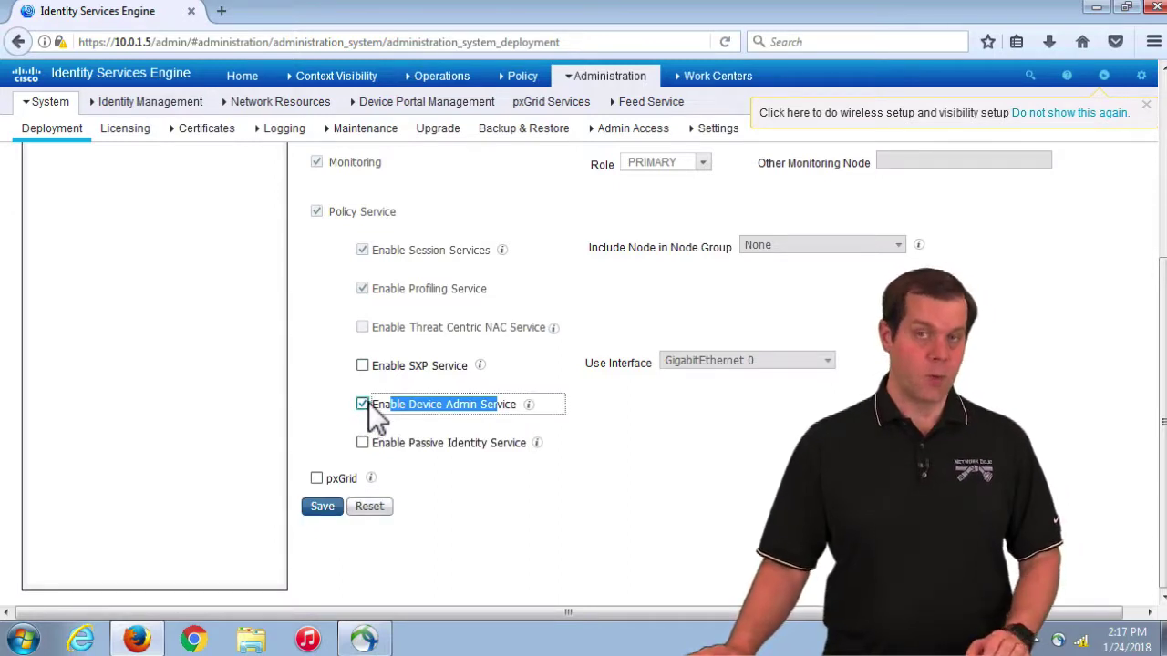
click(328, 510)
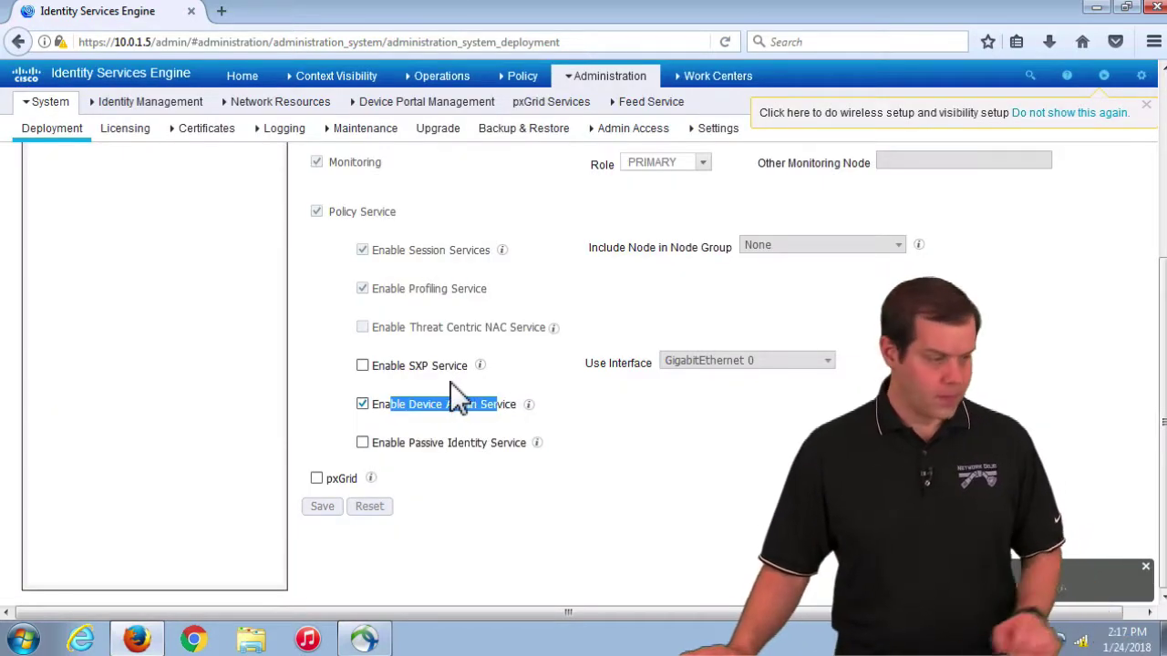
Step: Open network device WLC1 and select its TACACS Authentication shared secret
click(607, 76)
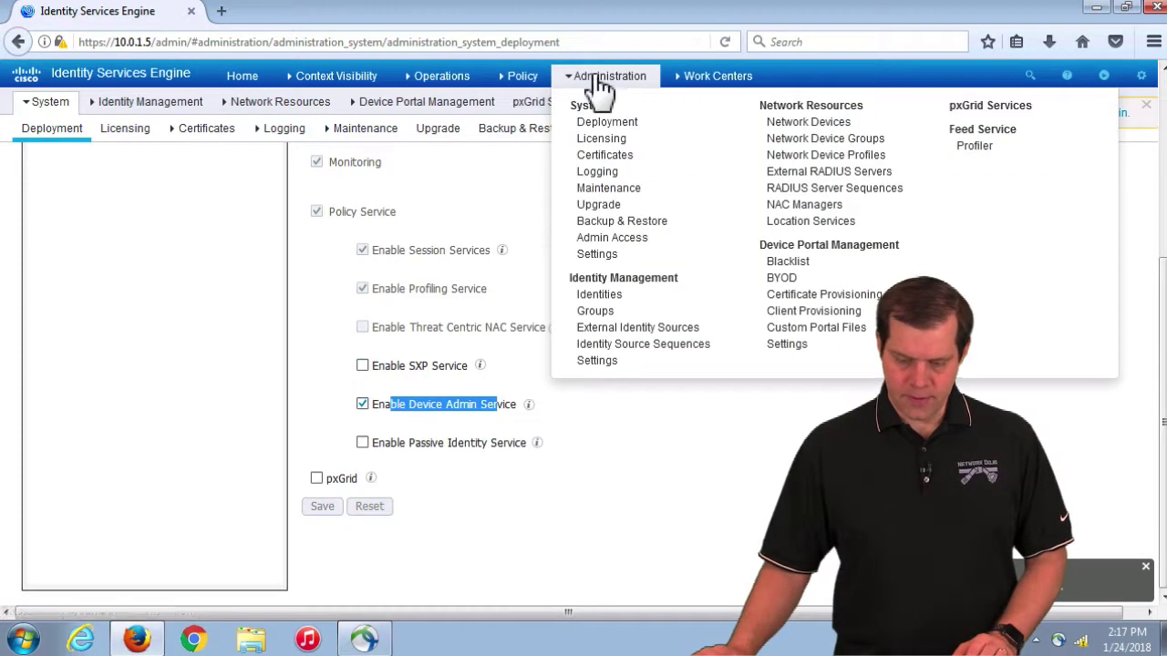
click(777, 124)
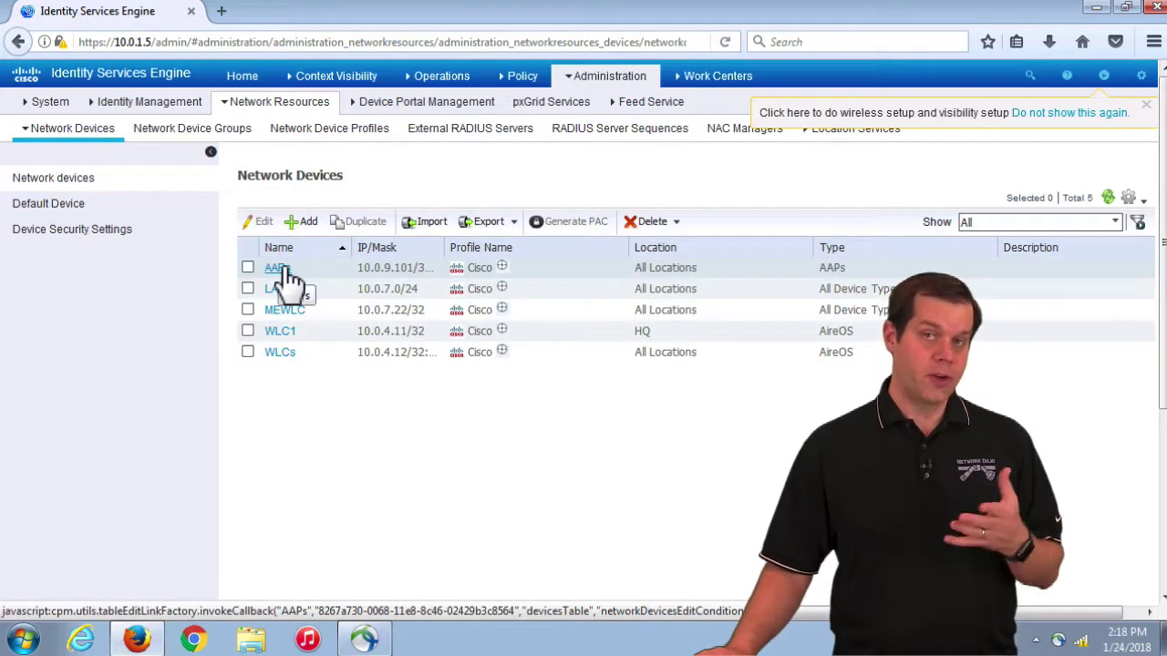
click(286, 331)
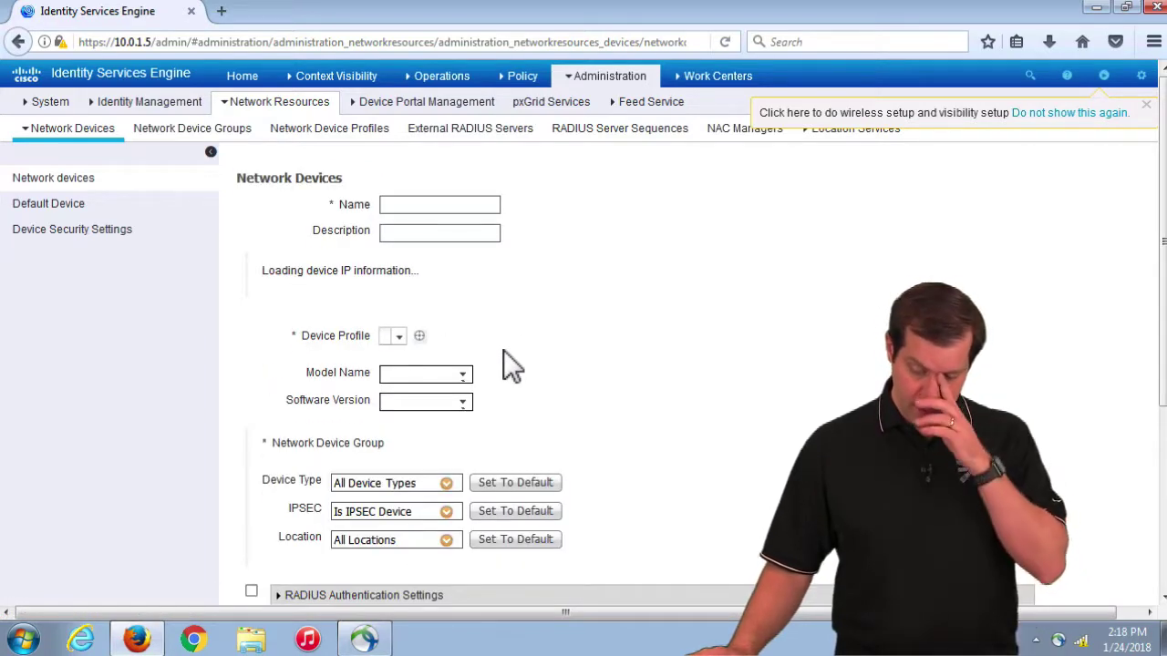
scroll(503, 350, down, 6)
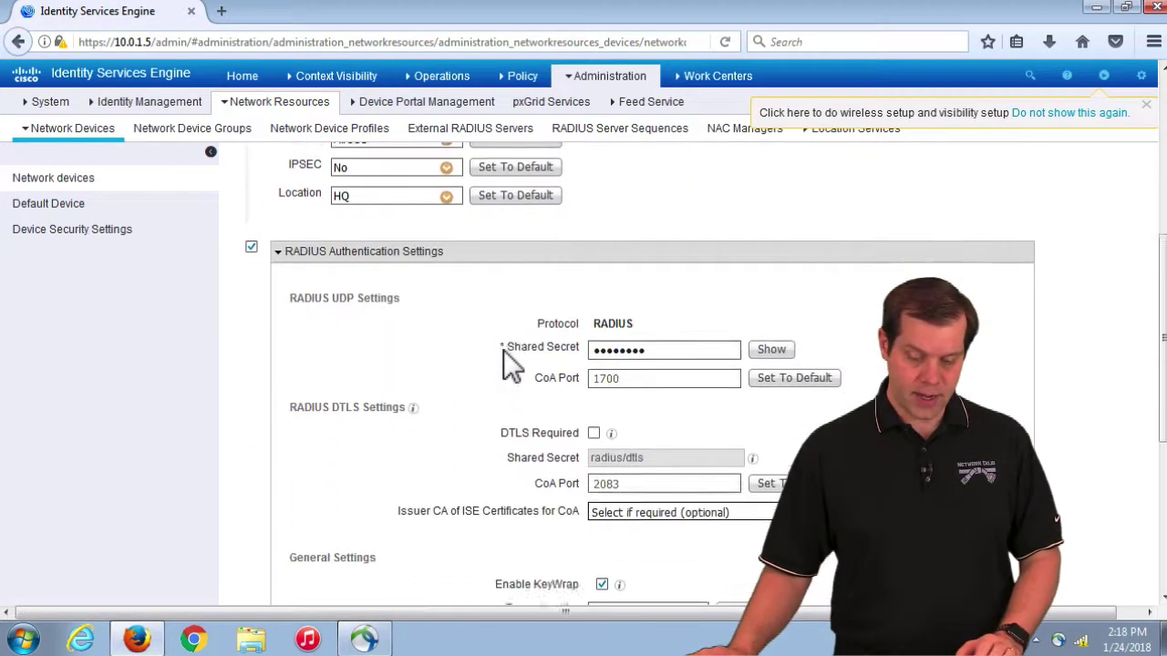
scroll(506, 365, down, 3)
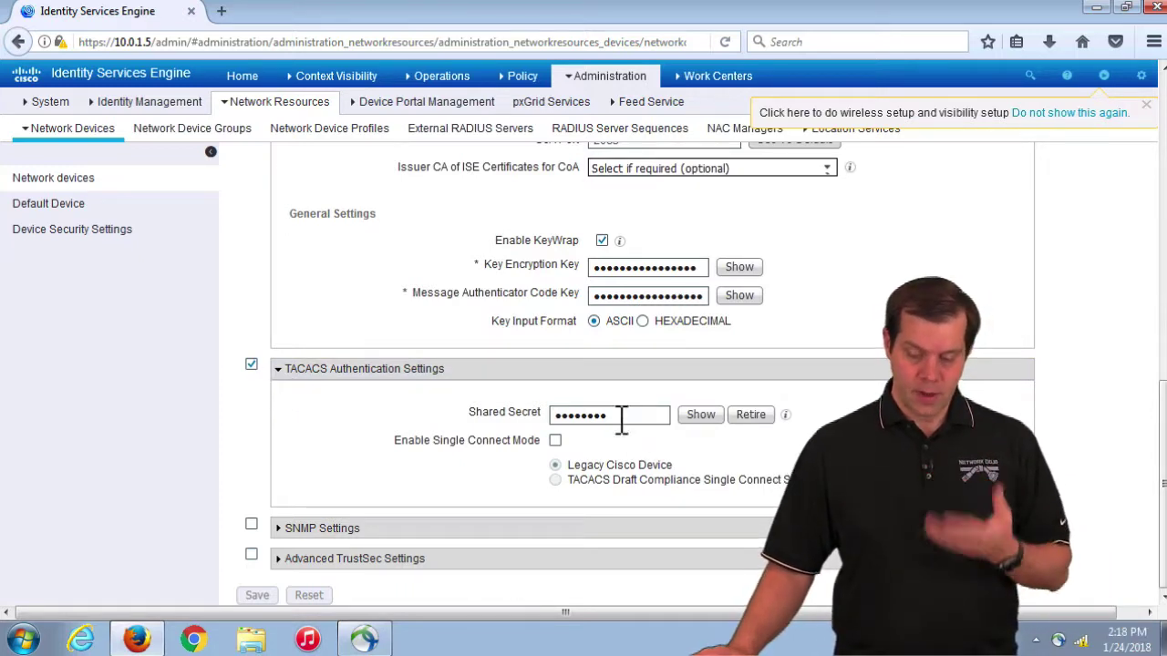
drag(625, 424, 552, 424)
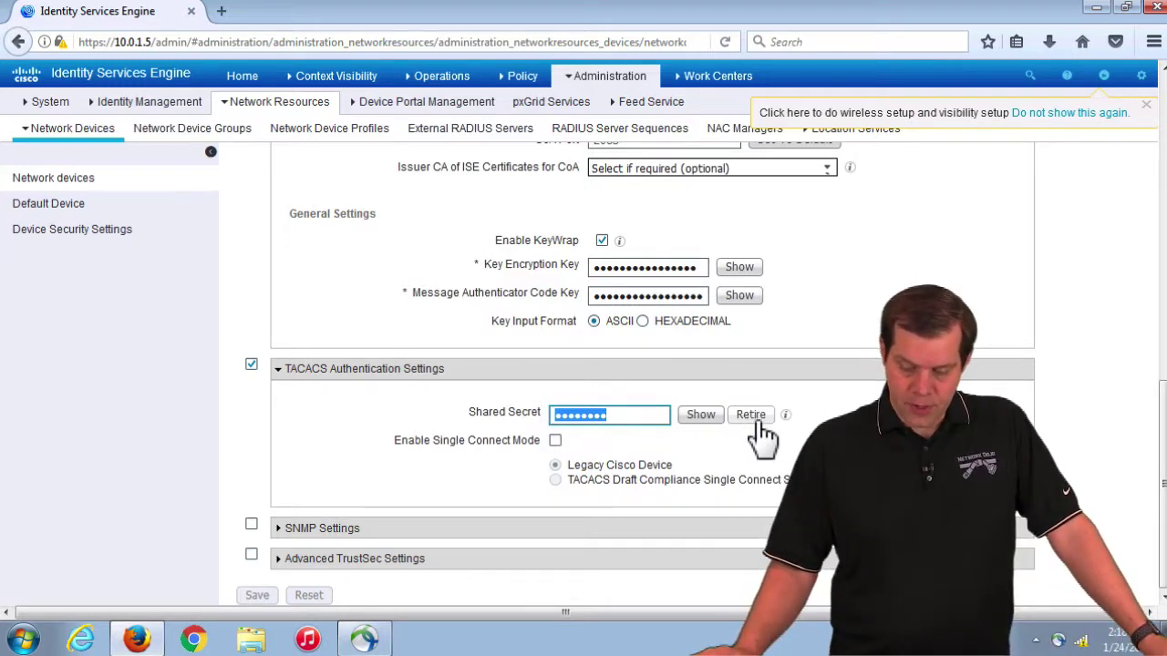
mouse_move(788, 417)
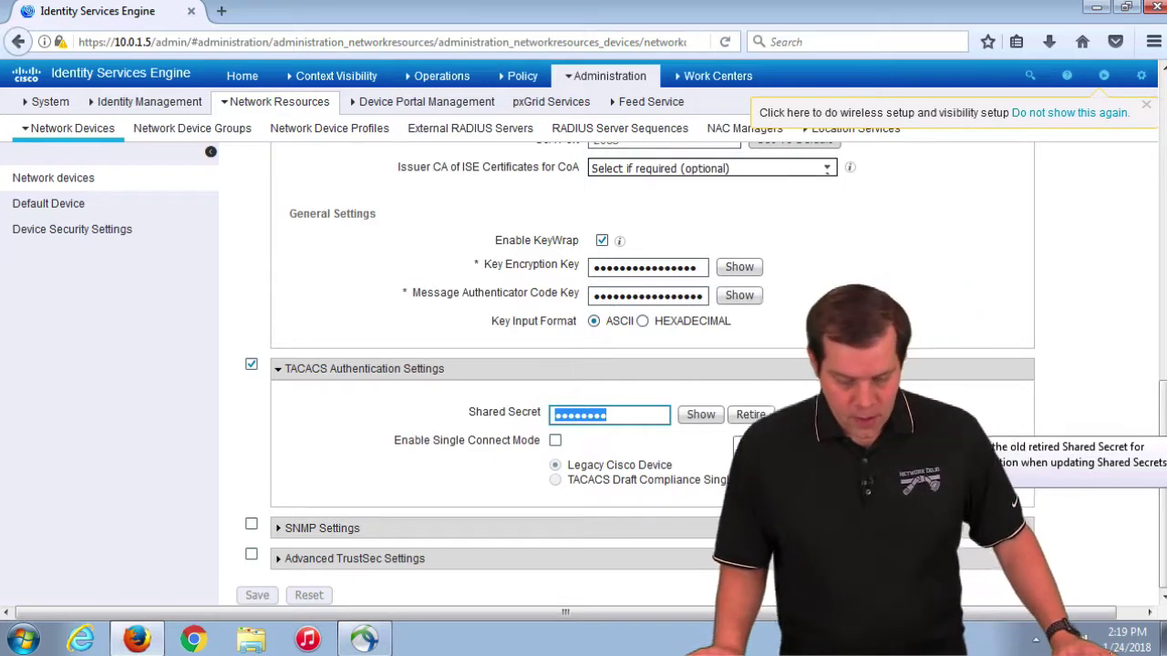
Step: Start retiring the TACACS shared secret, cancel, and reveal the secret in plain text
click(747, 419)
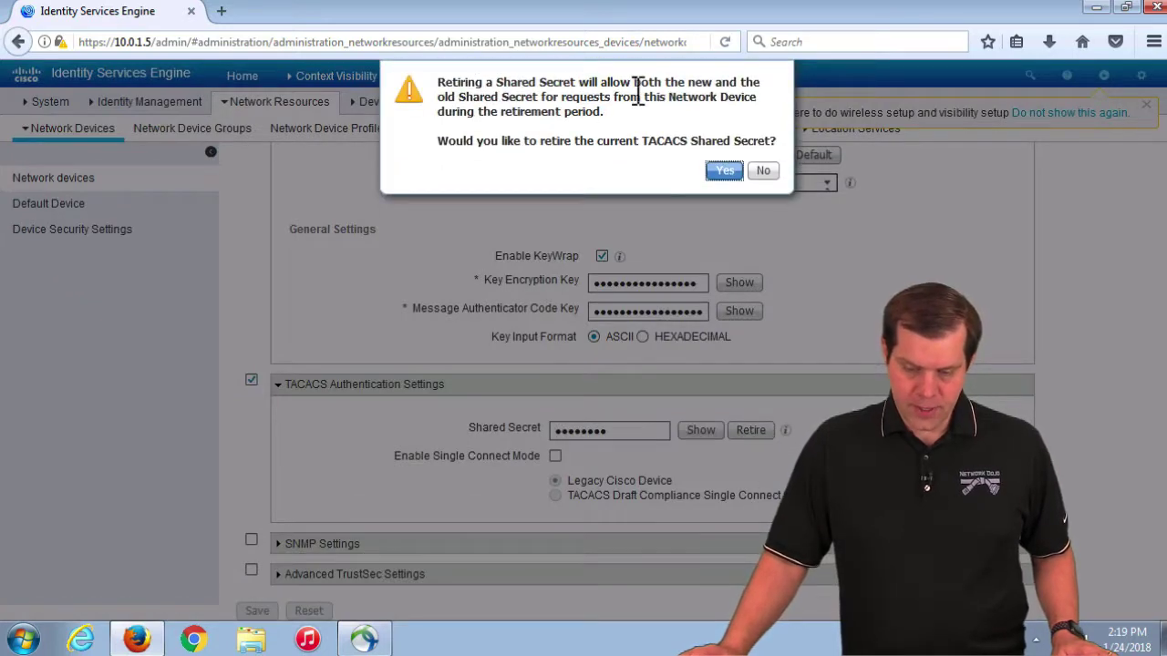
click(761, 171)
double_click(632, 440)
click(698, 434)
click(646, 438)
double_click(649, 441)
click(556, 438)
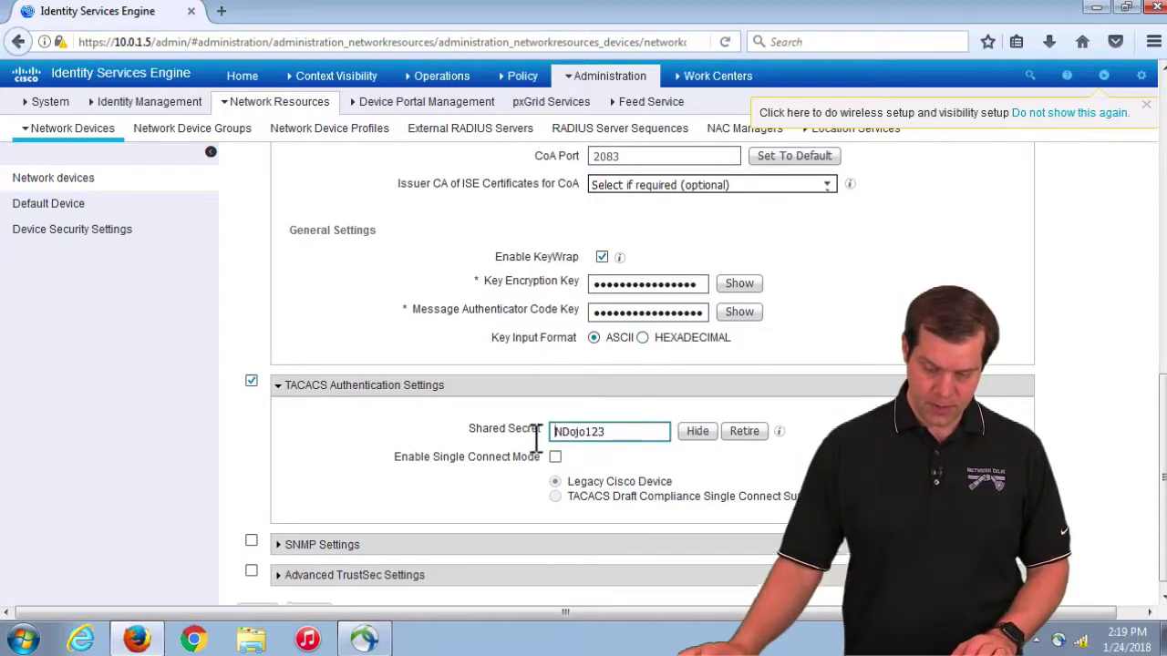
Step: Select the whole shared secret and type a new secret value over it
scroll(583, 456, up, 5)
scroll(625, 495, down, 5)
drag(629, 423, 487, 427)
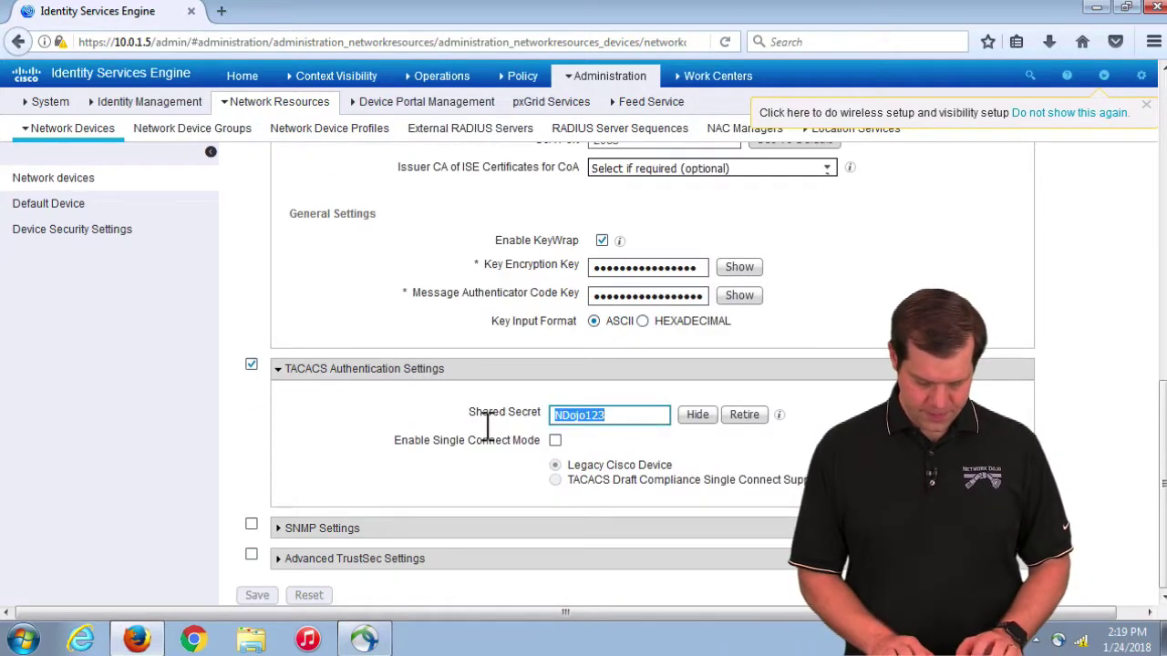
text(cisco)
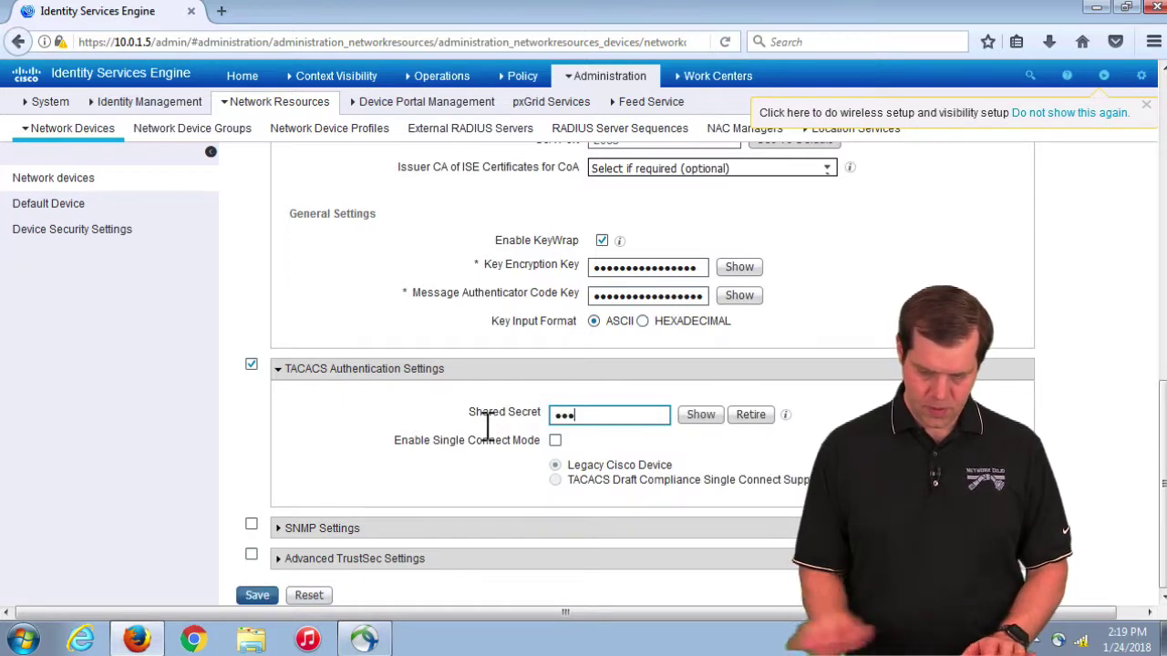
key(BackSpace)
key(BackSpace)
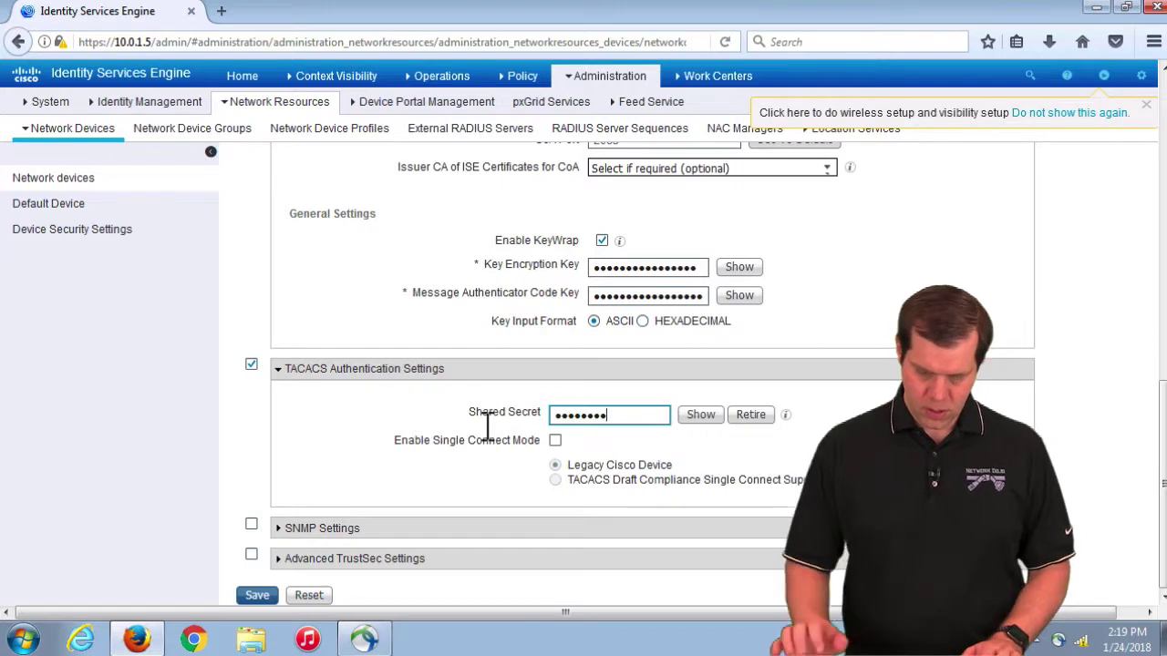
Step: Retire the old TACACS shared secret and save the WLC1 device settings
click(702, 421)
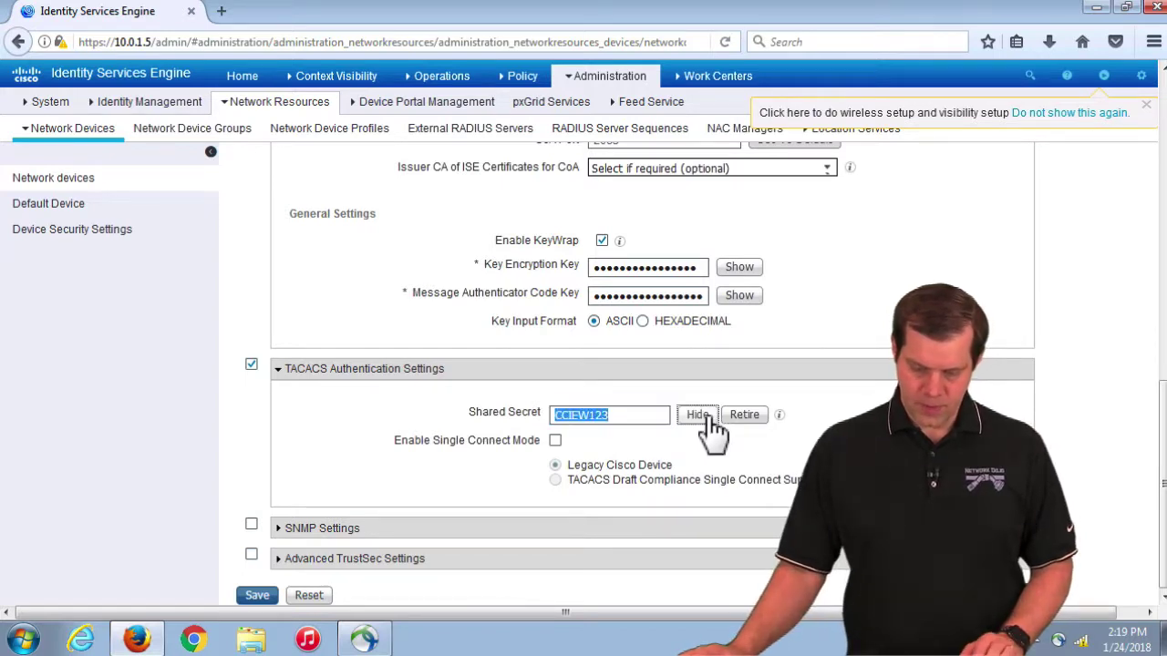
click(745, 419)
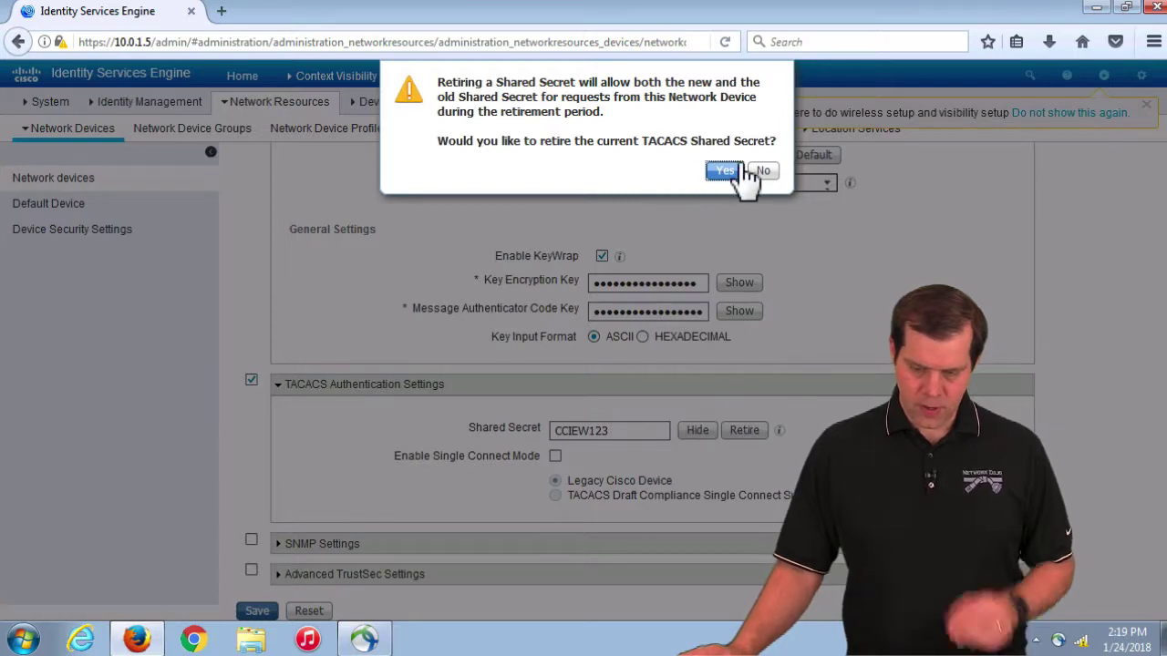
click(726, 170)
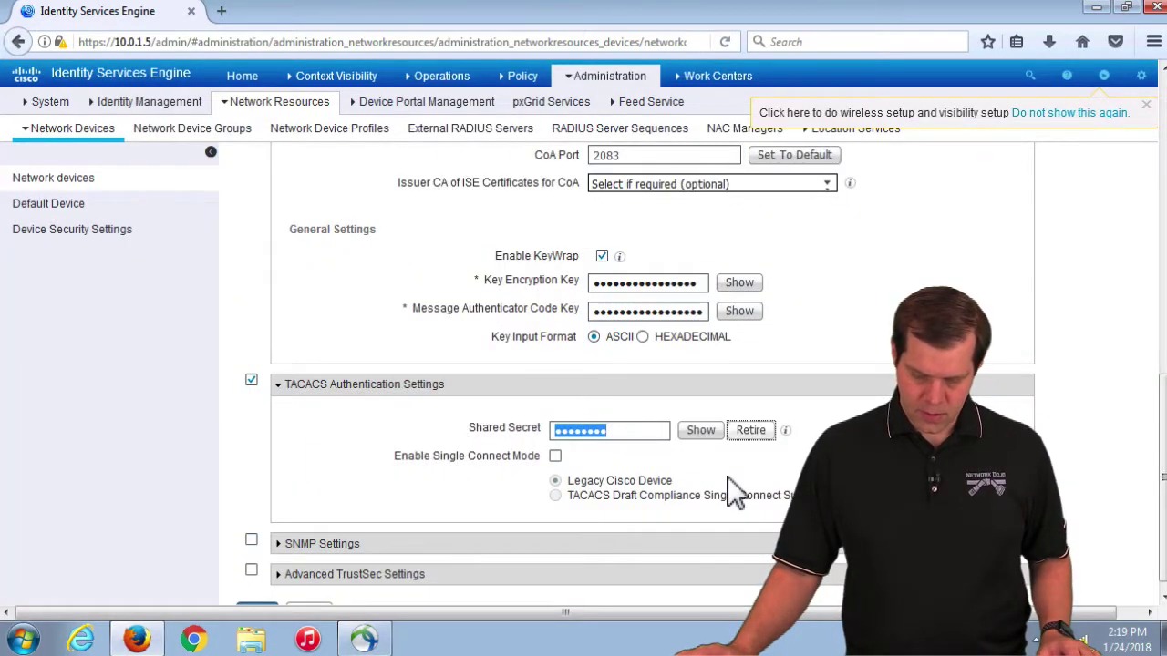
scroll(638, 436, down, 1)
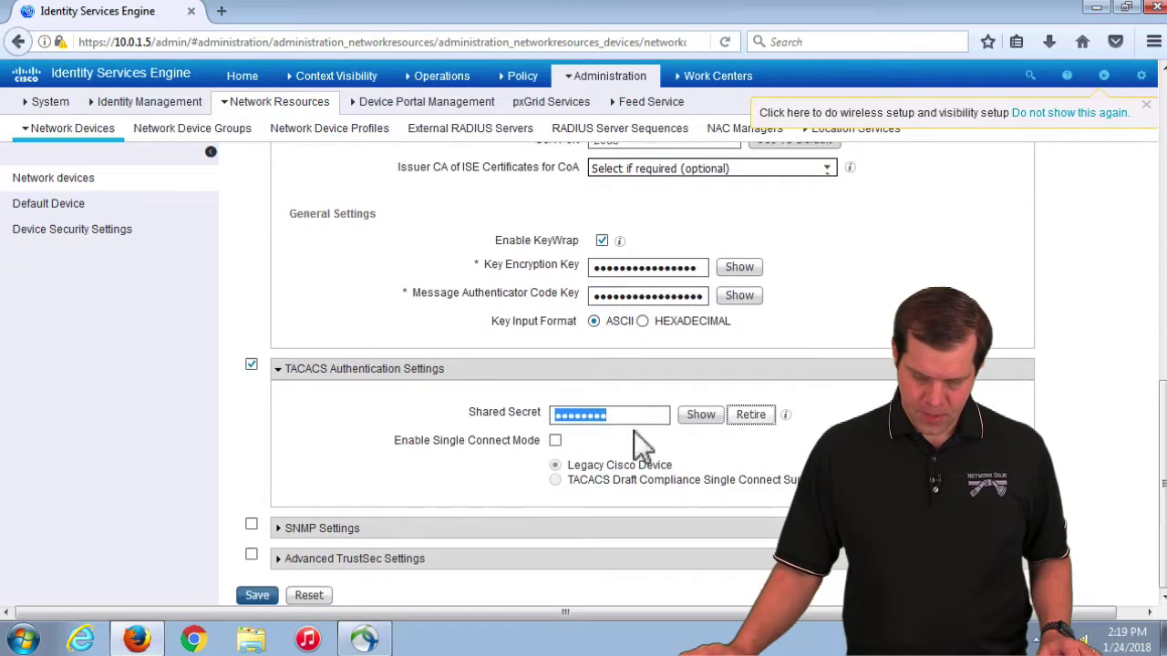
click(258, 597)
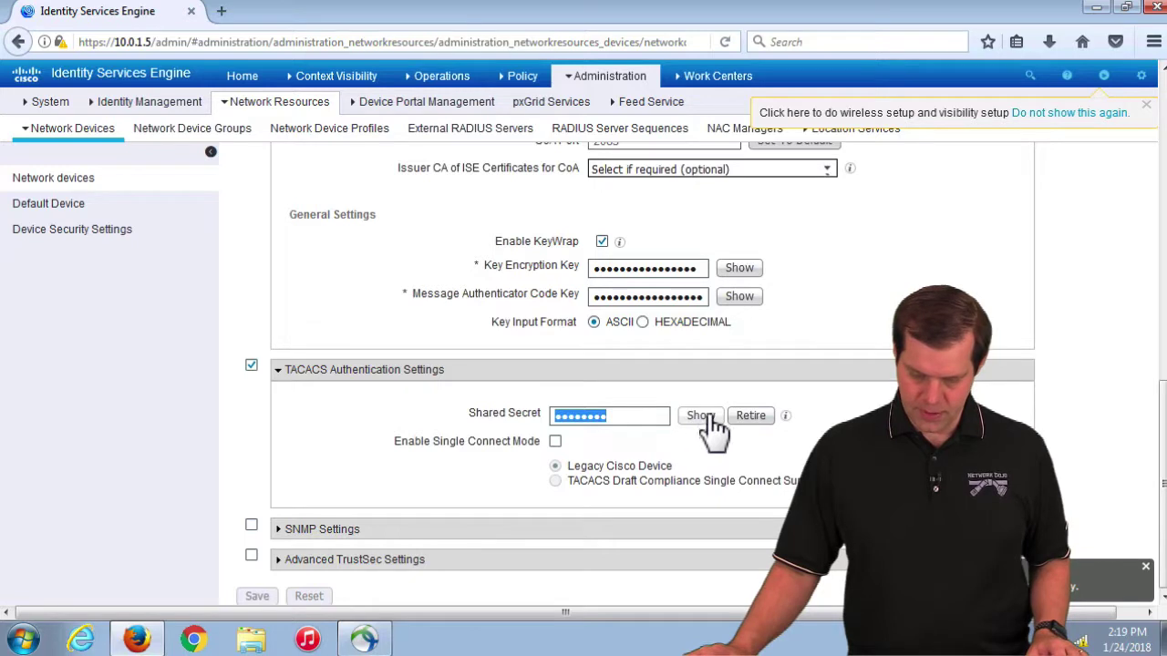
Step: Reveal the saved shared secret to verify it, then mask it again
click(700, 415)
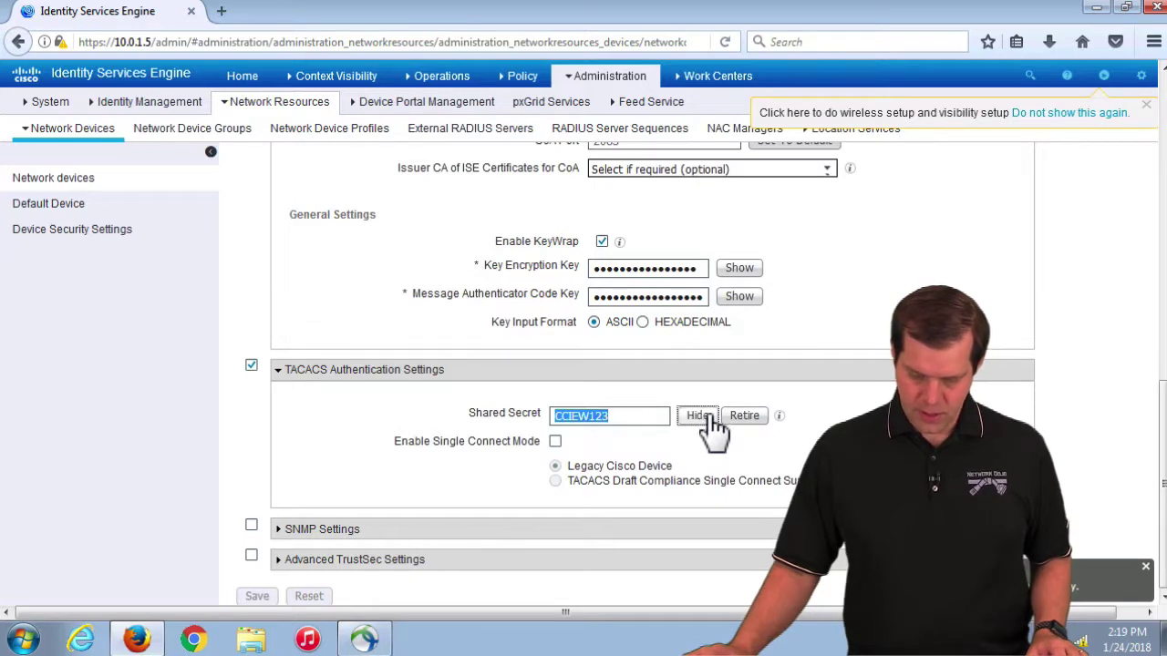
click(648, 420)
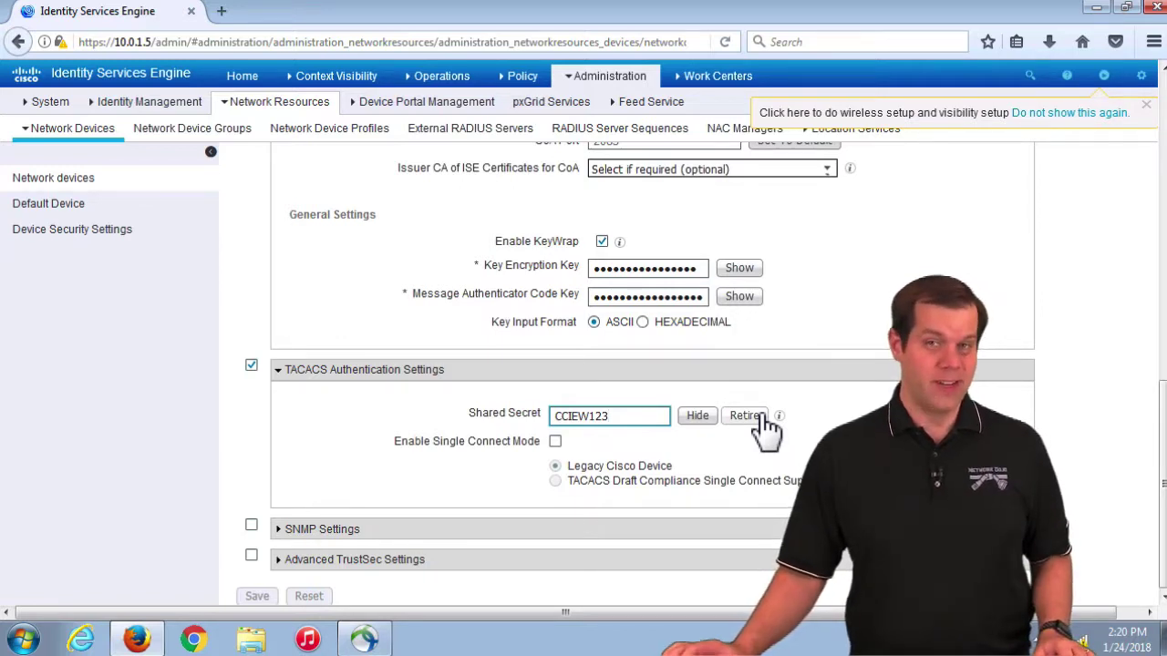
key(Tab)
key(space)
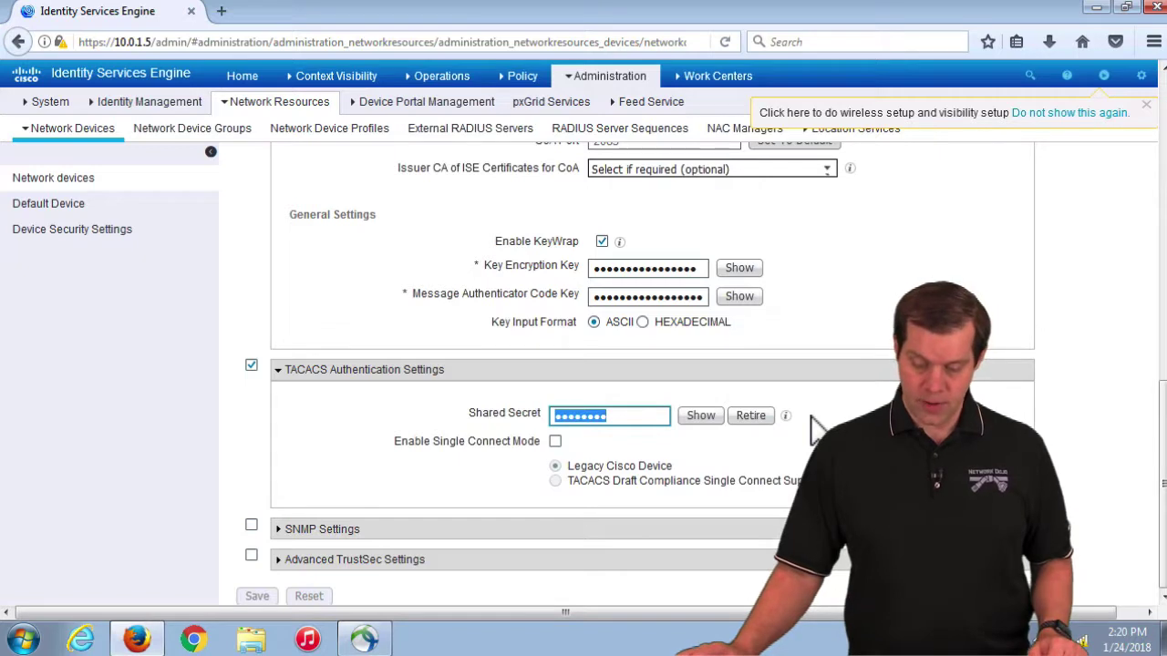
drag(664, 424, 529, 425)
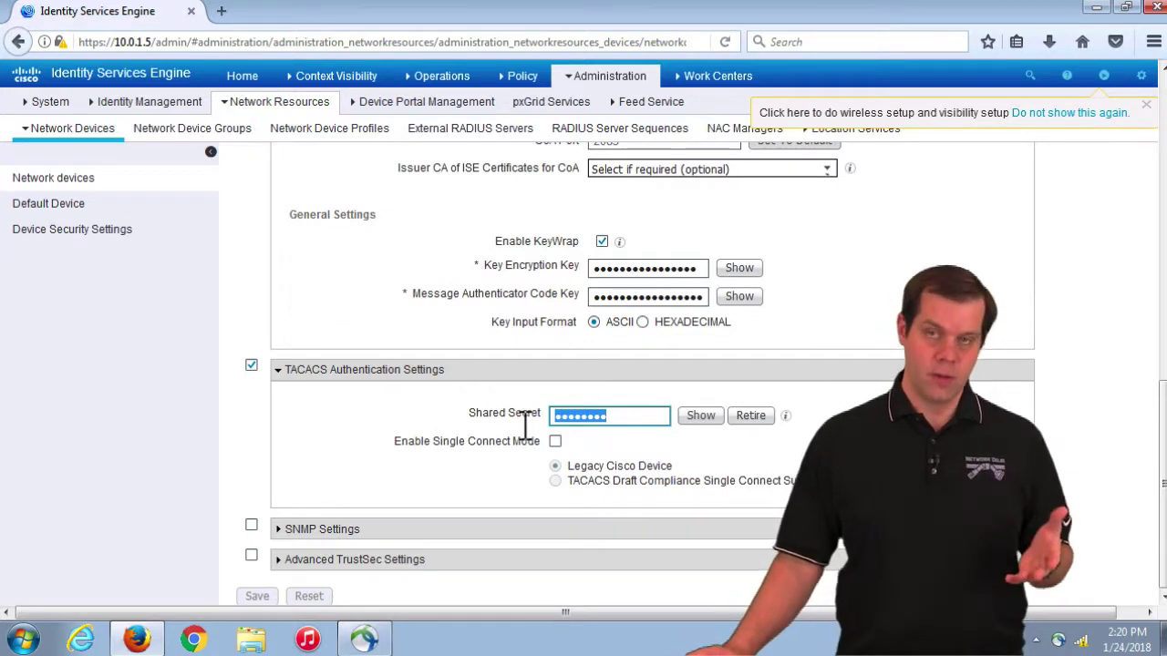
click(750, 432)
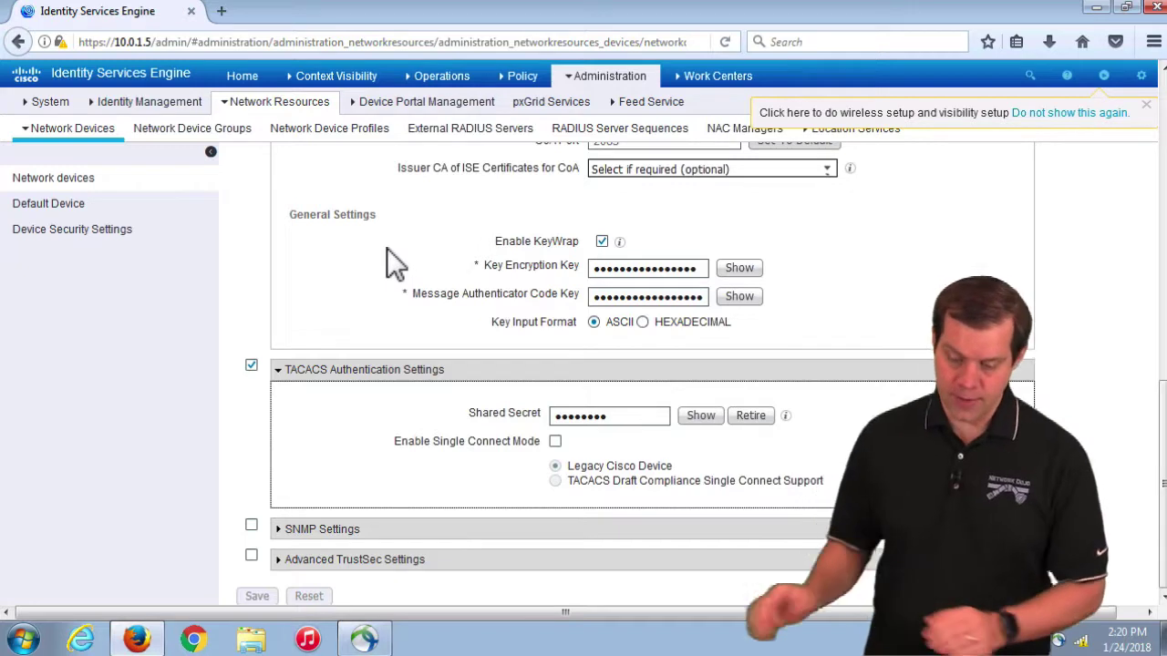
scroll(326, 312, up, 2)
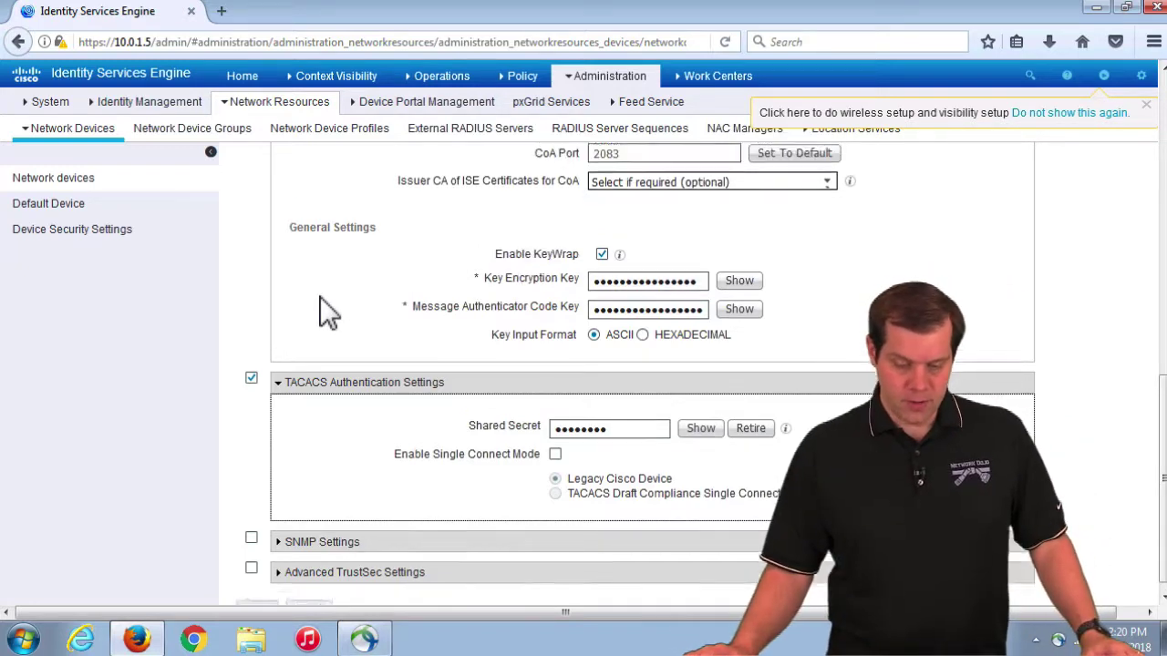
mouse_move(178, 117)
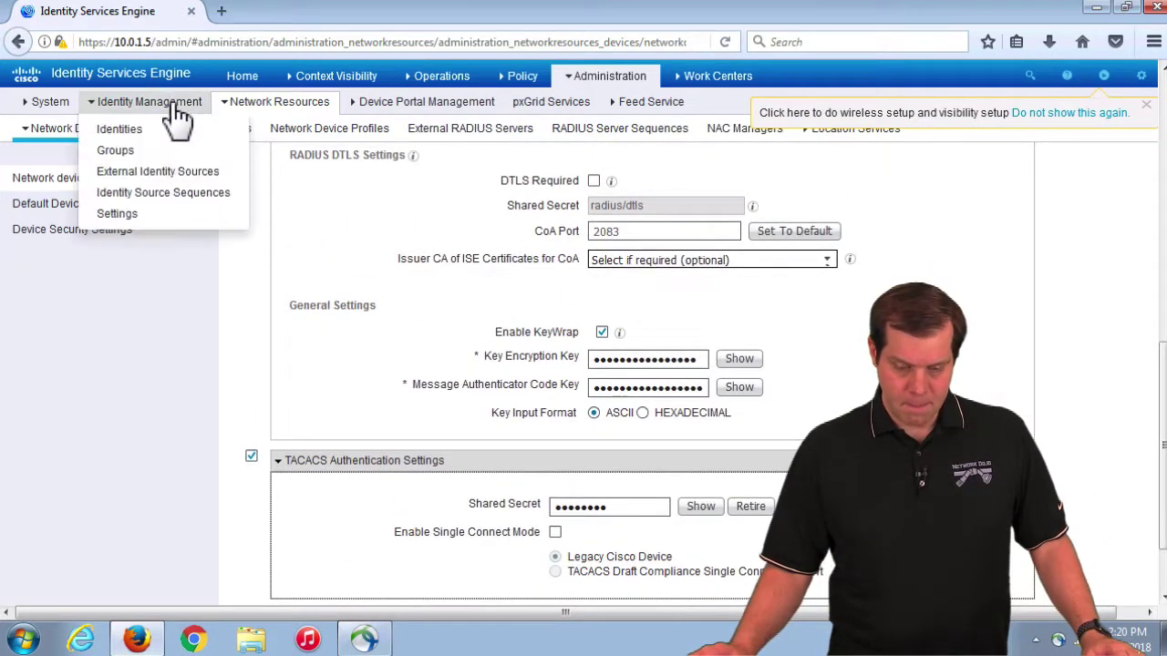
Step: Open iseuser1 in Network Access Users, clear its enable password fields and enter a new one
click(125, 133)
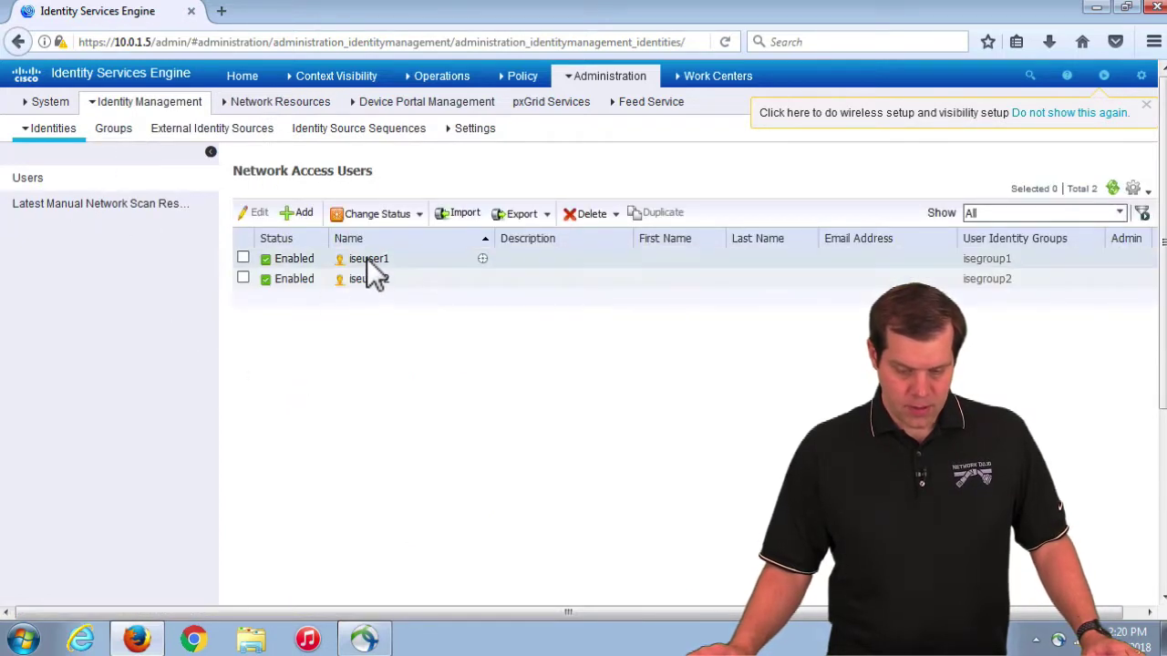
click(243, 259)
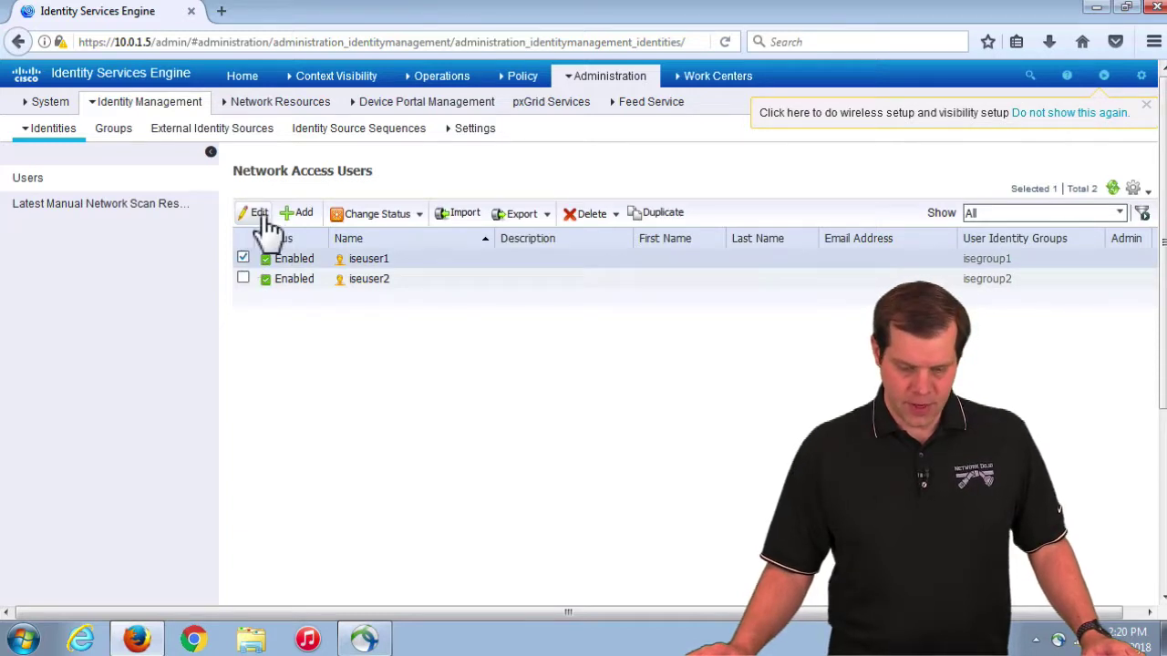
click(257, 215)
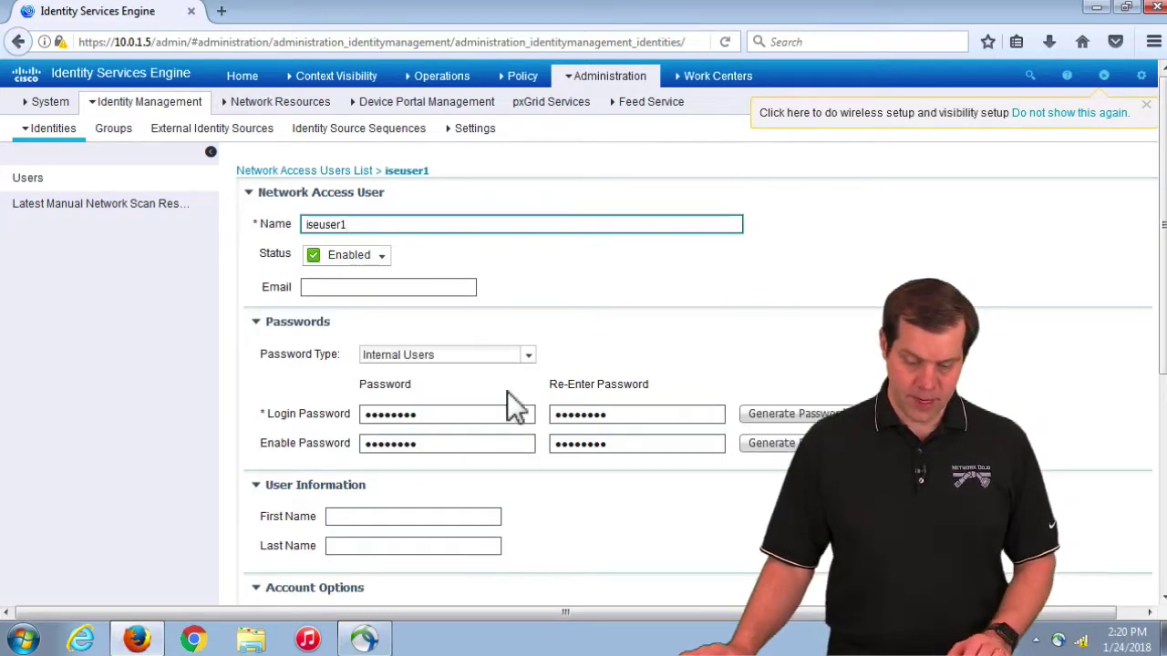
drag(443, 443, 338, 449)
key(BackSpace)
key(Tab)
key(BackSpace)
click(407, 446)
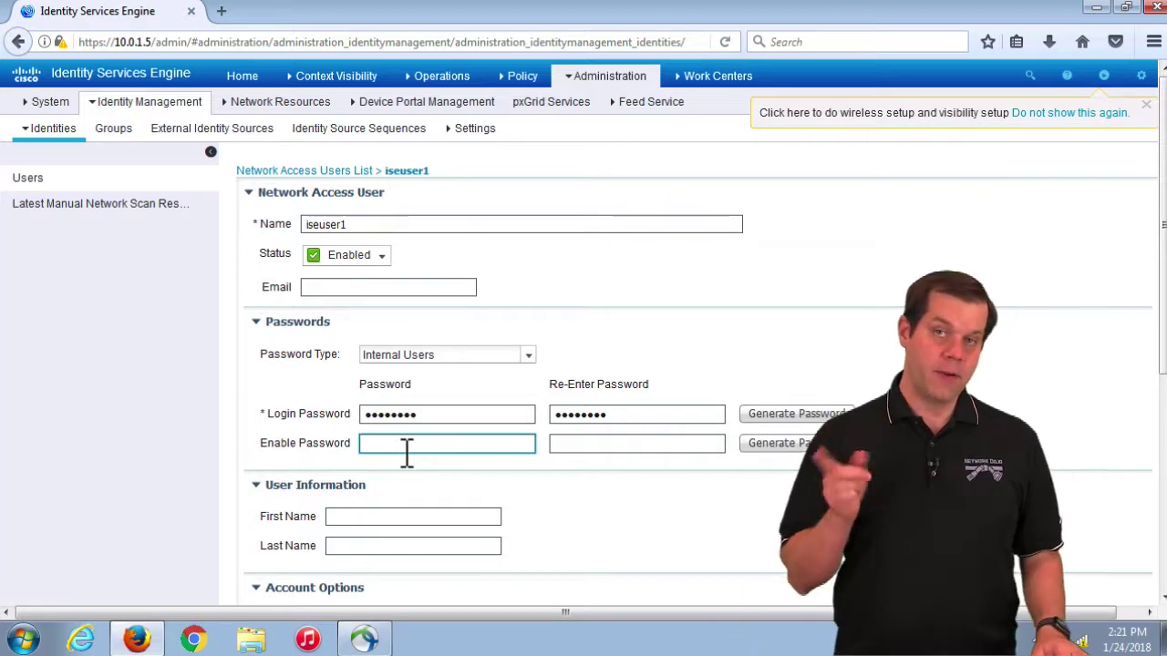
text(••••••••)
Step: Retype and confirm iseuser1's new enable password, then save
key(Tab)
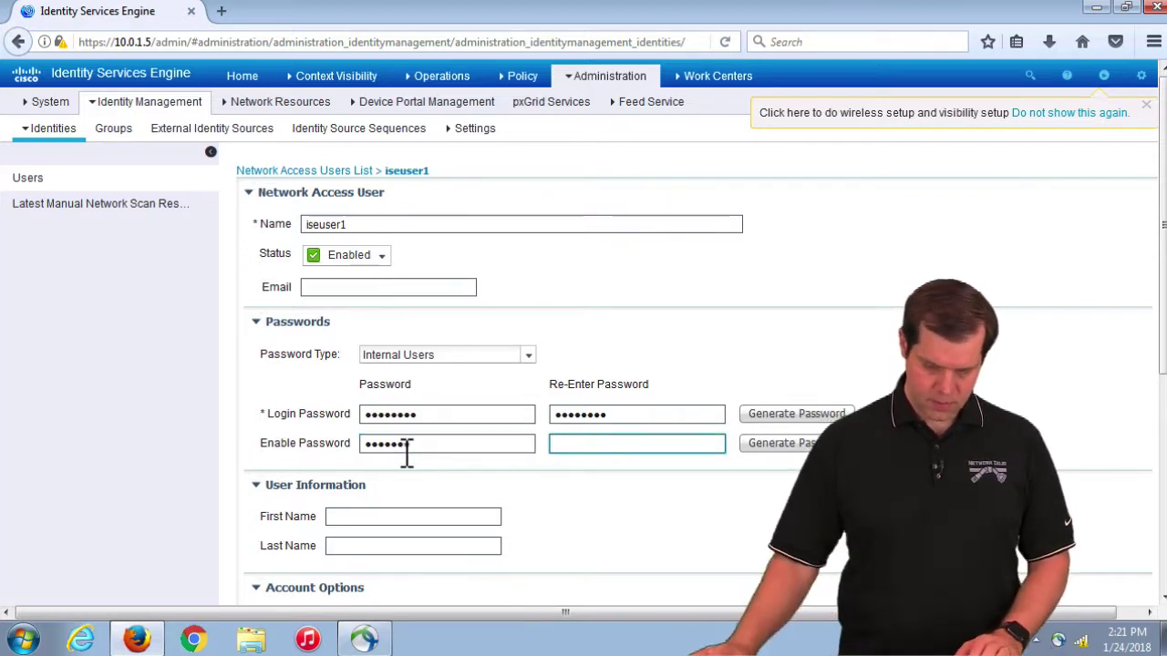
click(419, 450)
drag(398, 450, 253, 443)
text(••••••••)
key(Tab)
text(••••••••)
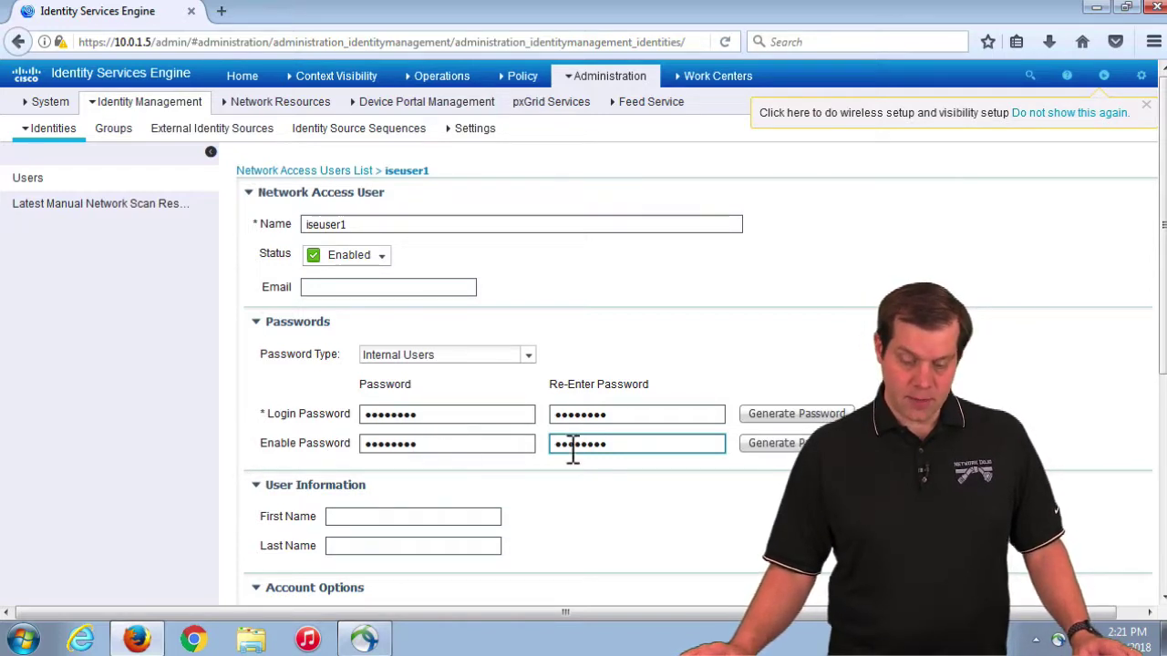
scroll(521, 447, down, 5)
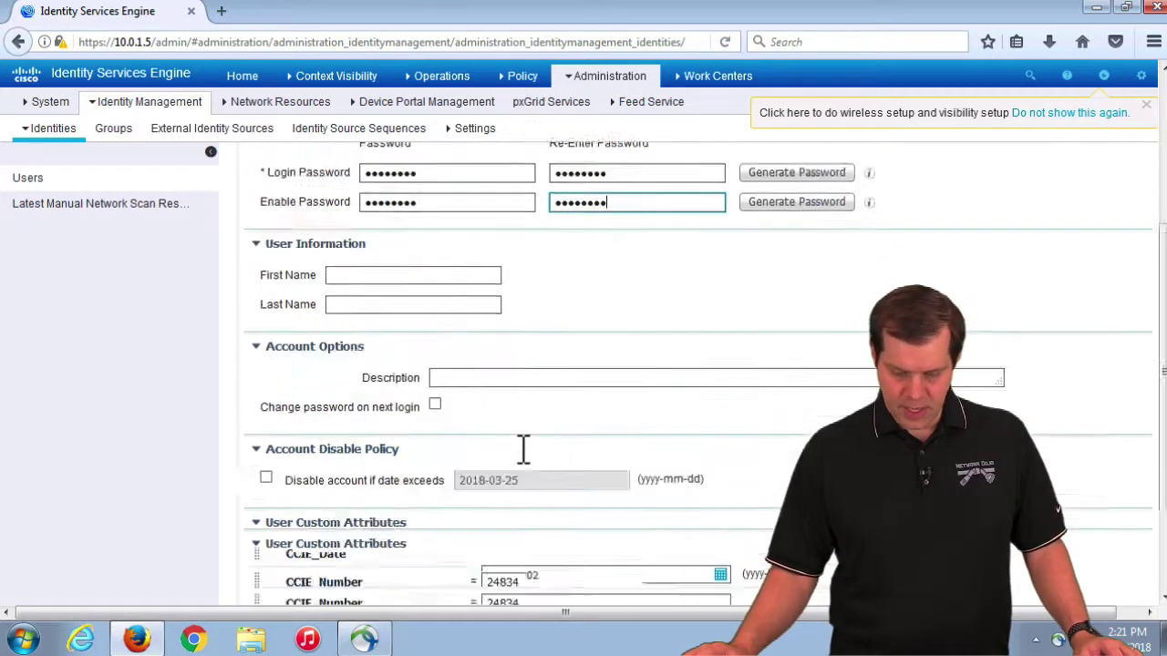
click(264, 581)
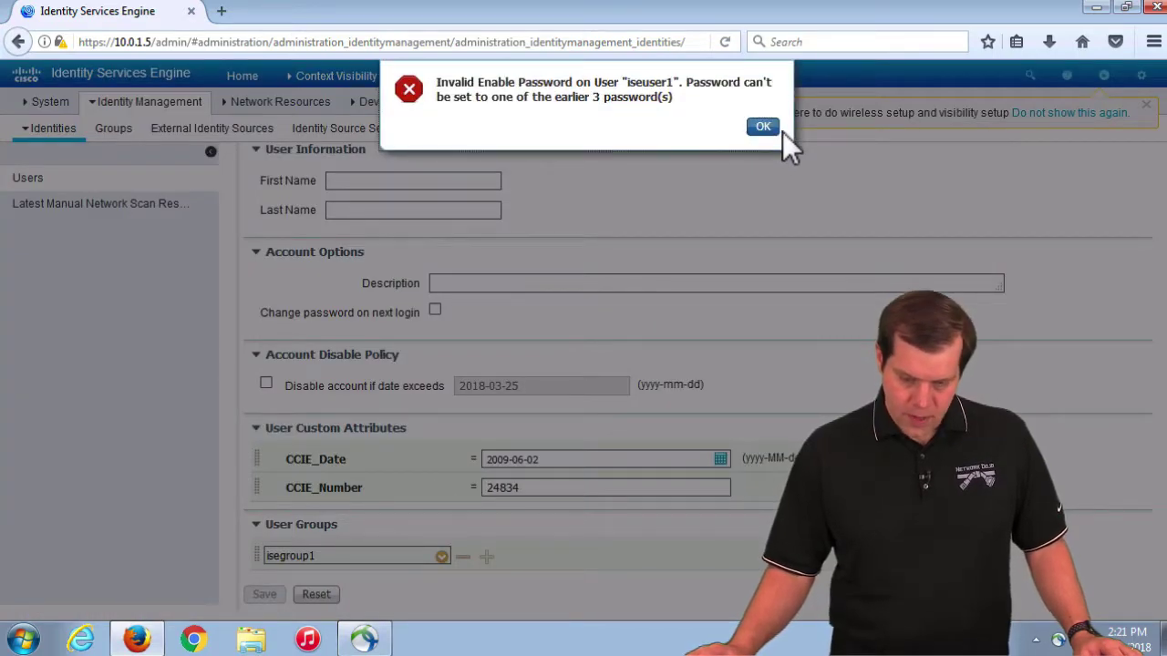
Step: Dismiss the invalid enable password error and discard iseuser1's unsaved changes
click(762, 128)
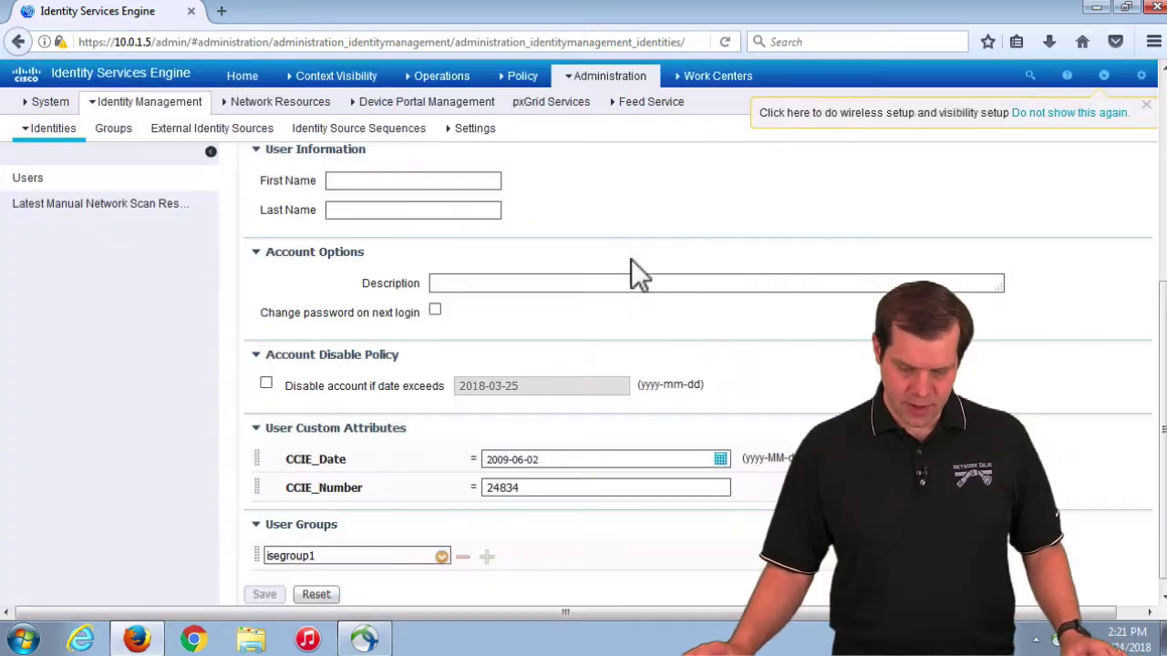
scroll(522, 345, up, 5)
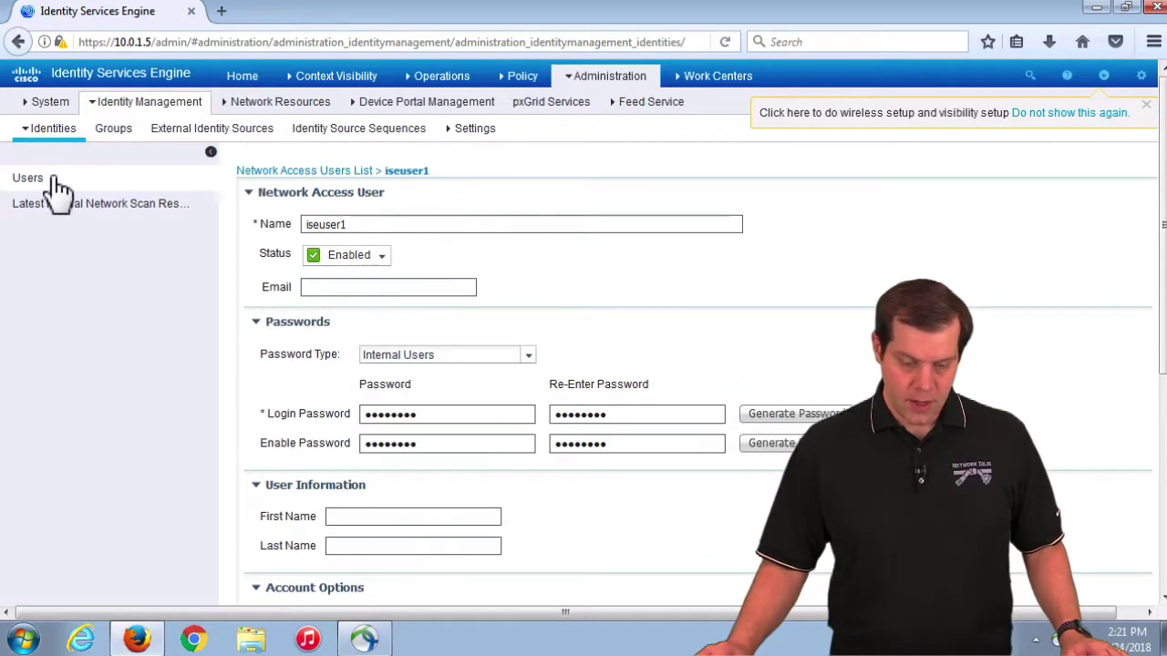
click(37, 178)
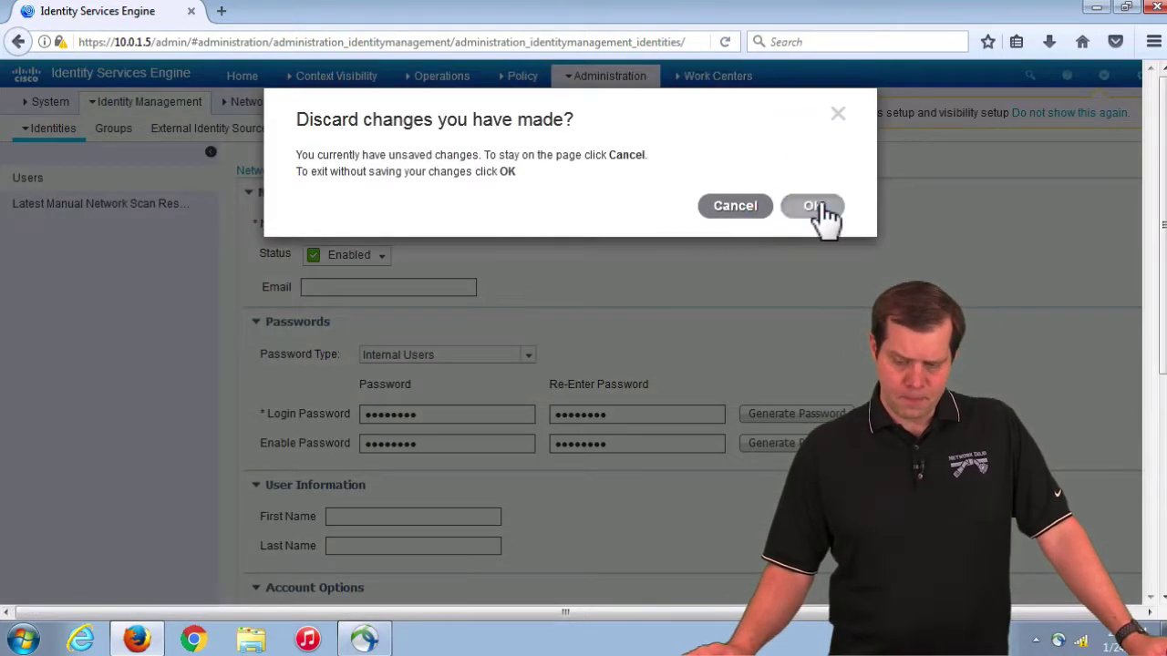
click(814, 208)
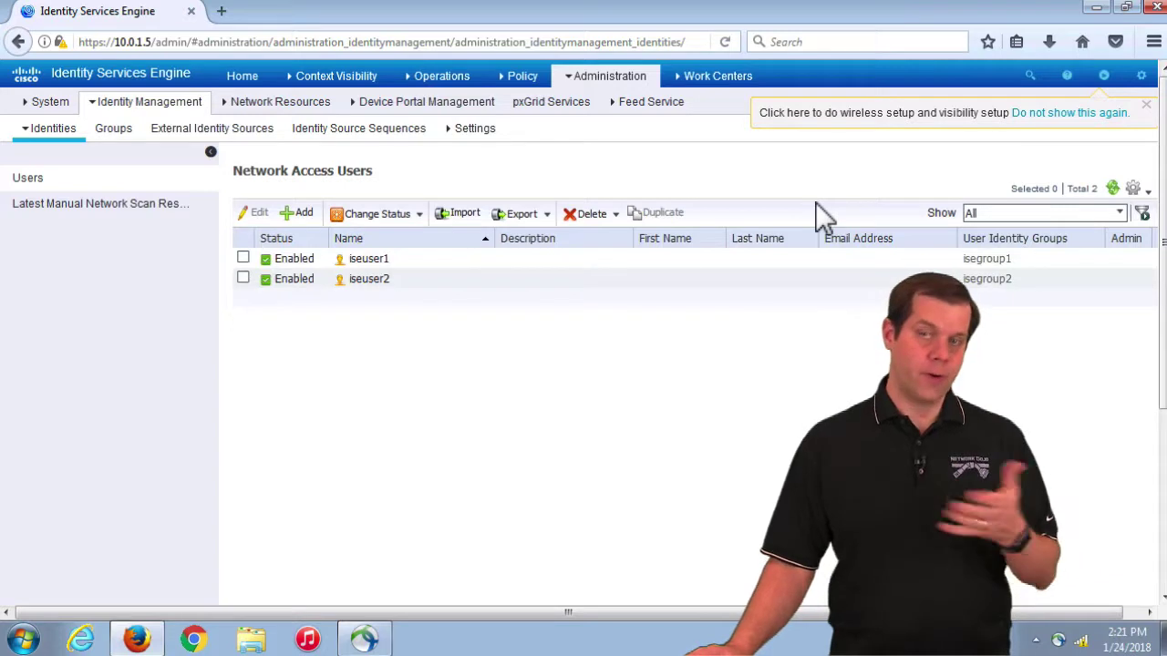
Step: Open iseuser2 for editing and inspect its enable password and re-entered enable password
click(242, 277)
click(259, 214)
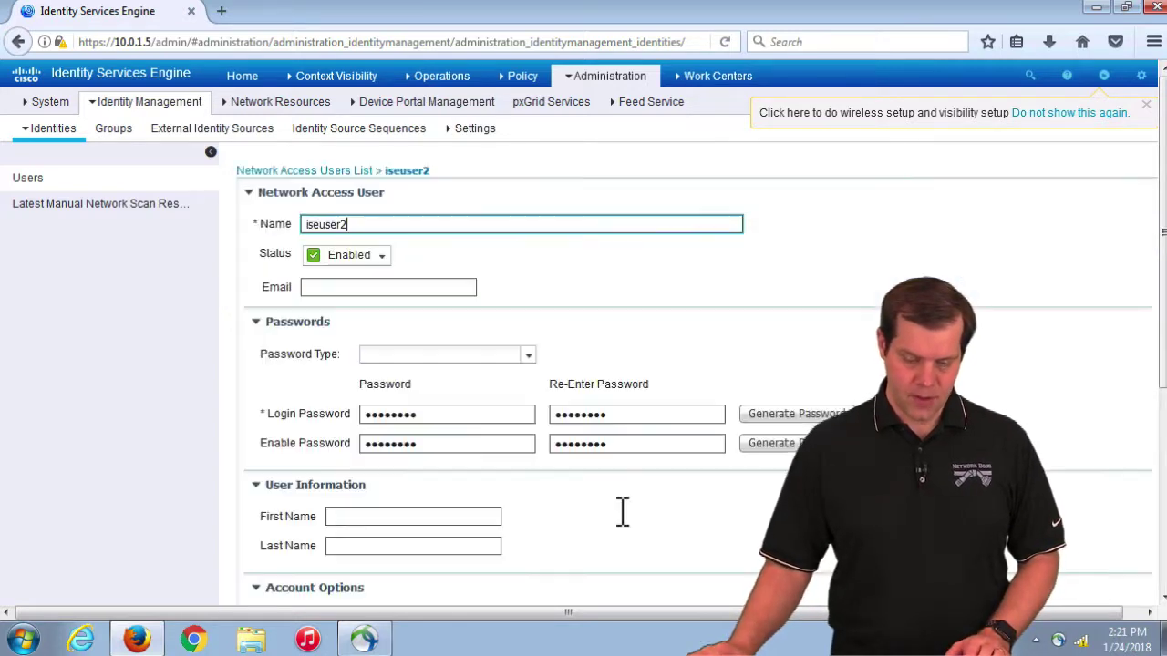
click(474, 444)
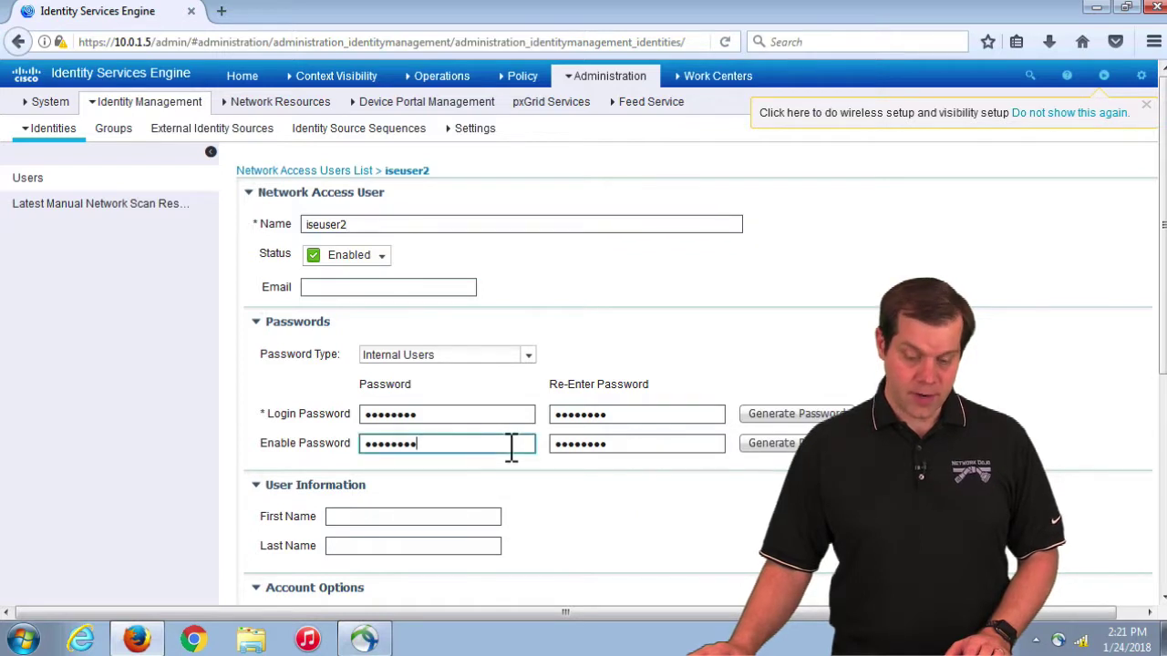
click(656, 446)
drag(448, 455, 337, 443)
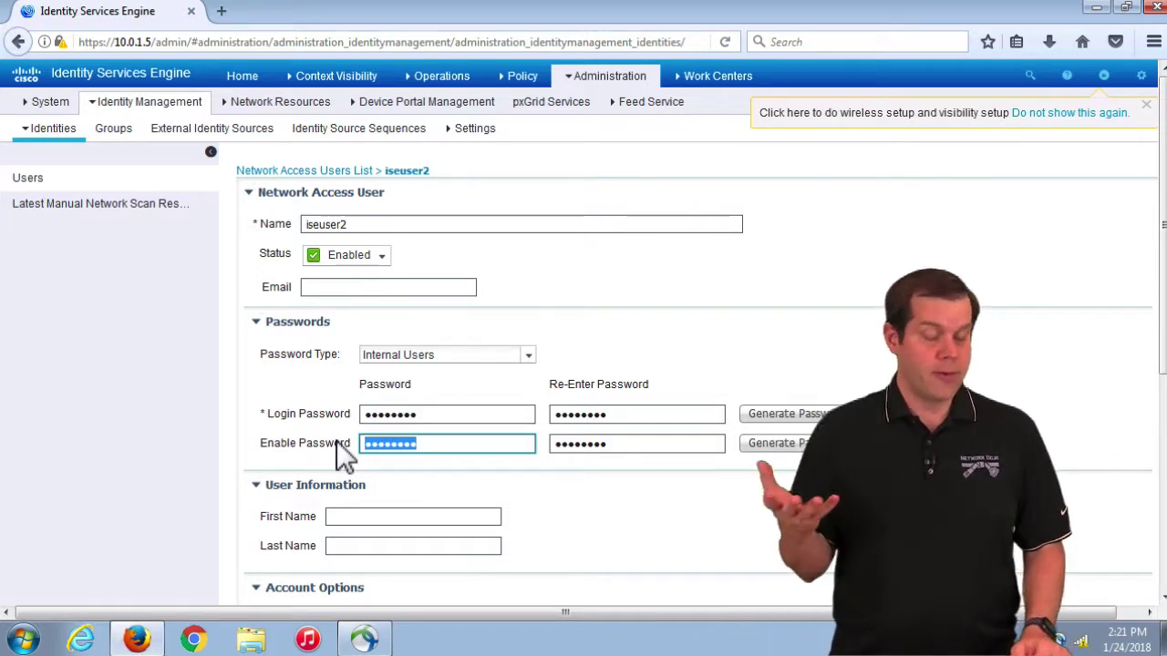
click(451, 447)
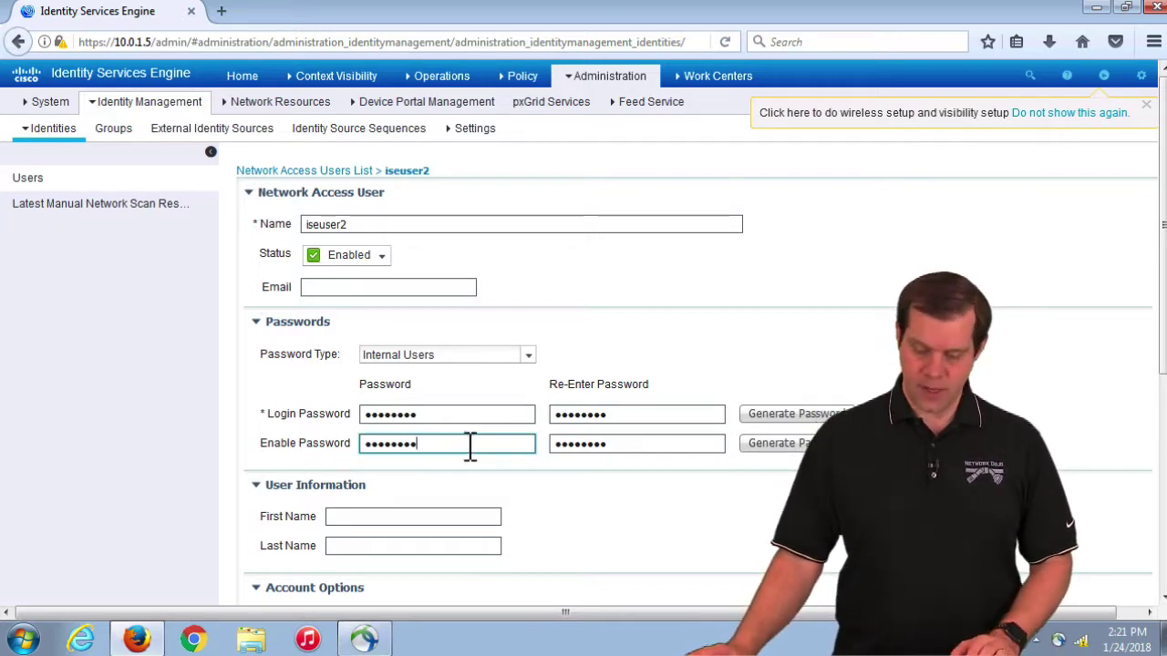
click(664, 451)
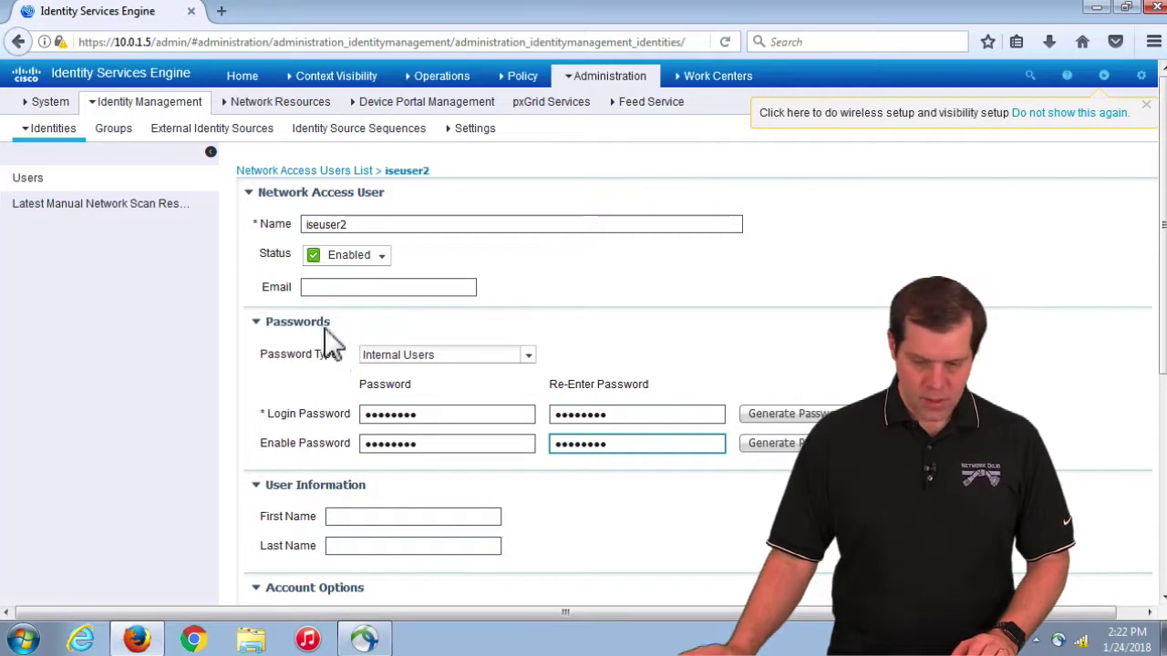
mouse_move(604, 84)
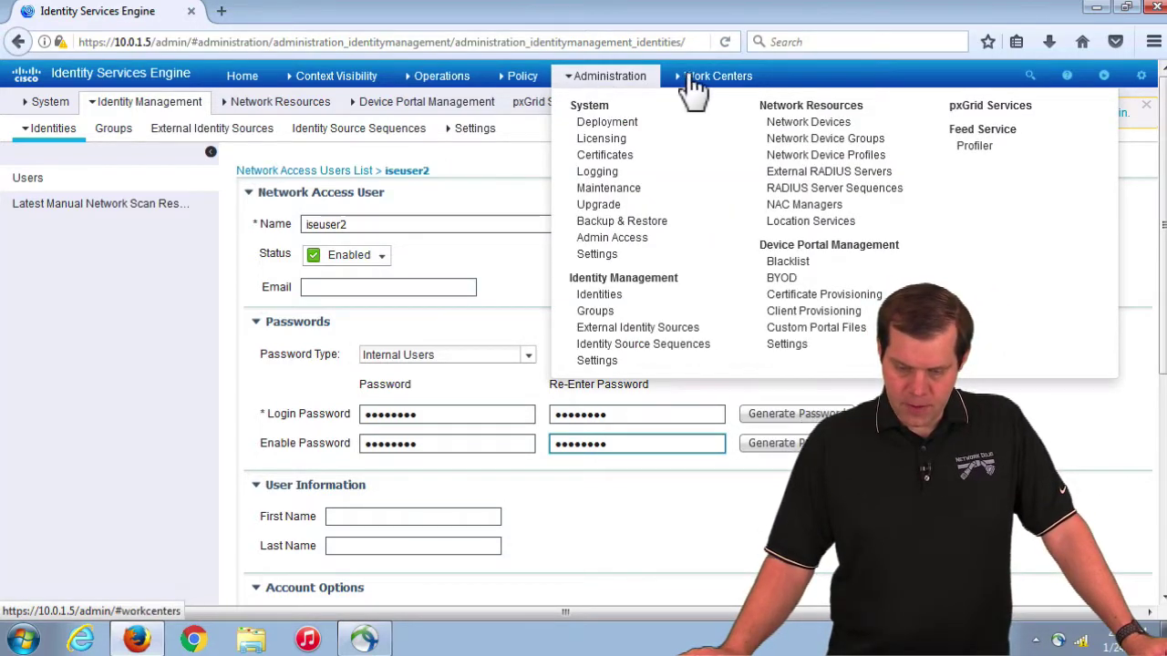
Step: In the Device Administration work center, browse Identities, User Identity Groups, Network Resources and the Cisco device profile
mouse_move(711, 82)
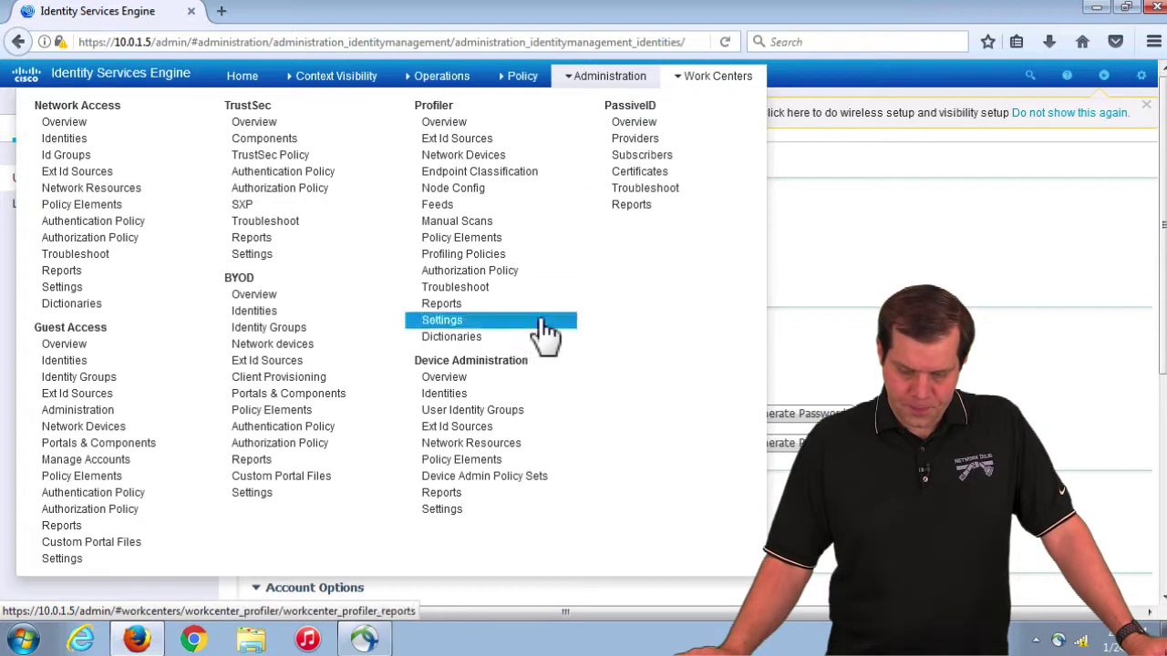
click(492, 364)
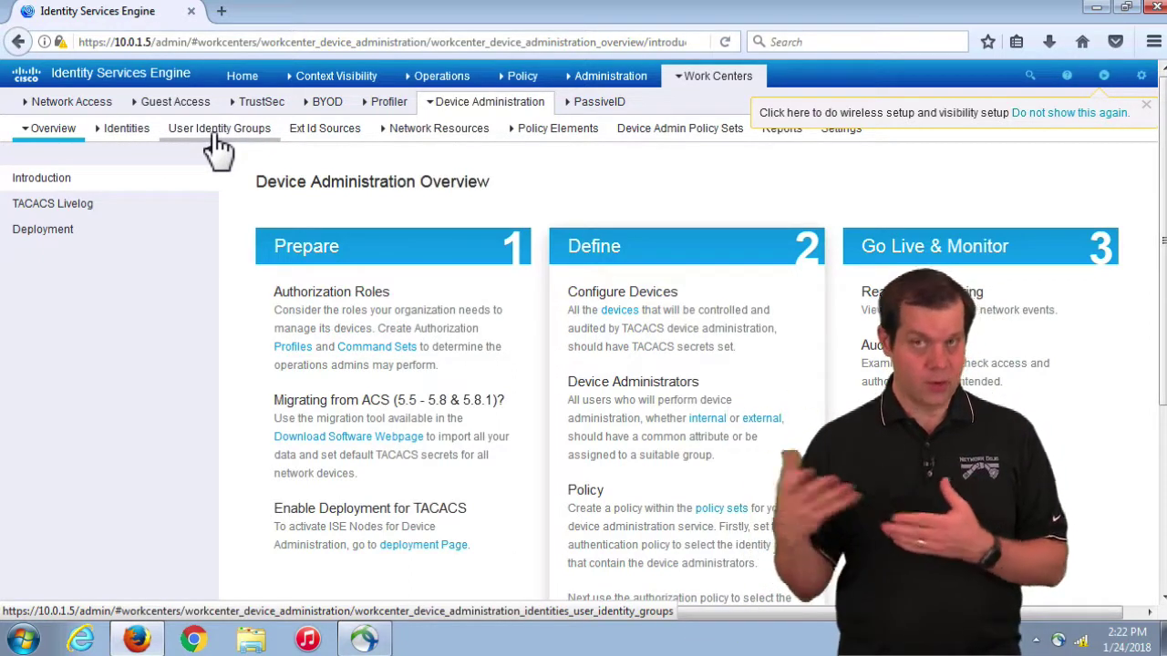
click(132, 137)
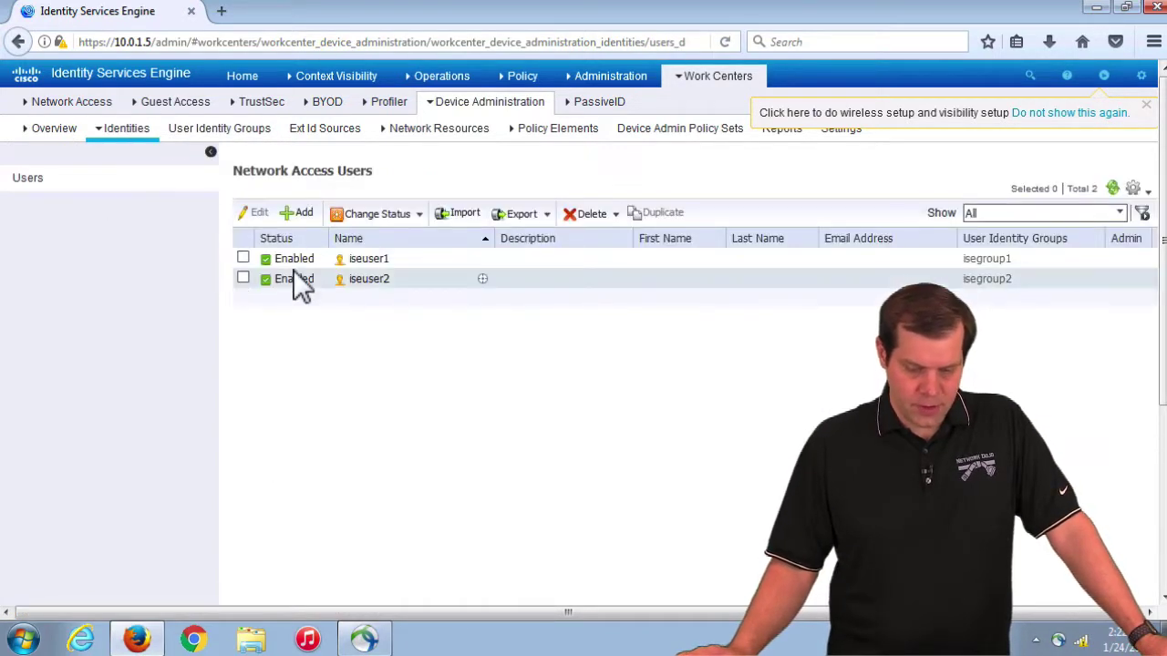
click(224, 133)
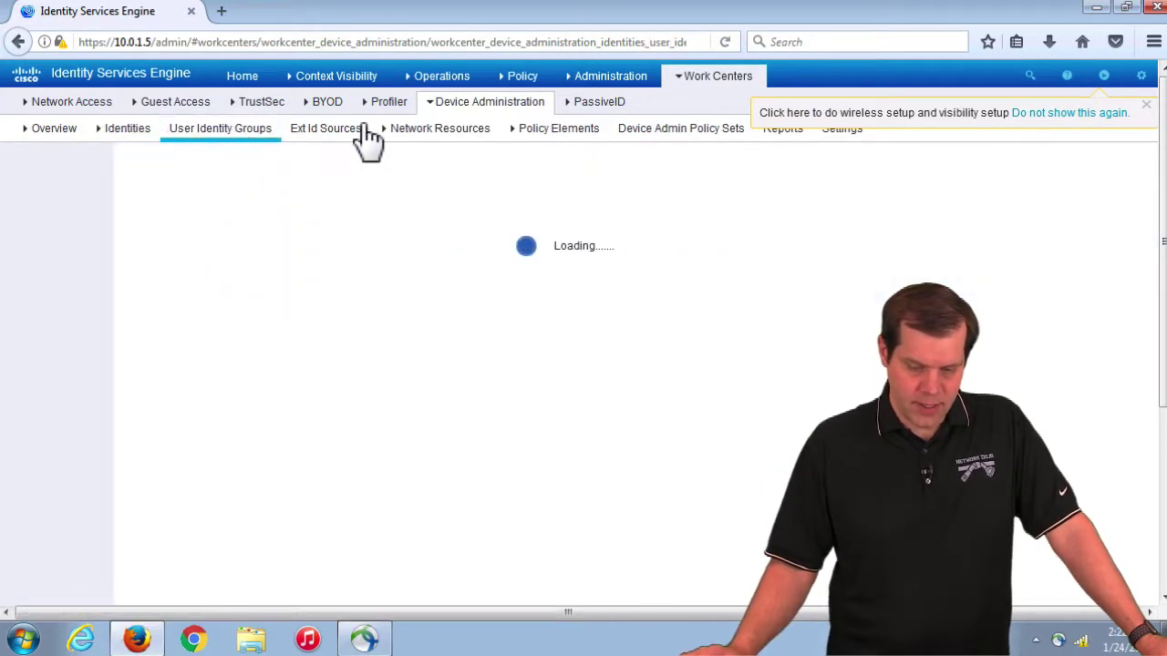
click(453, 133)
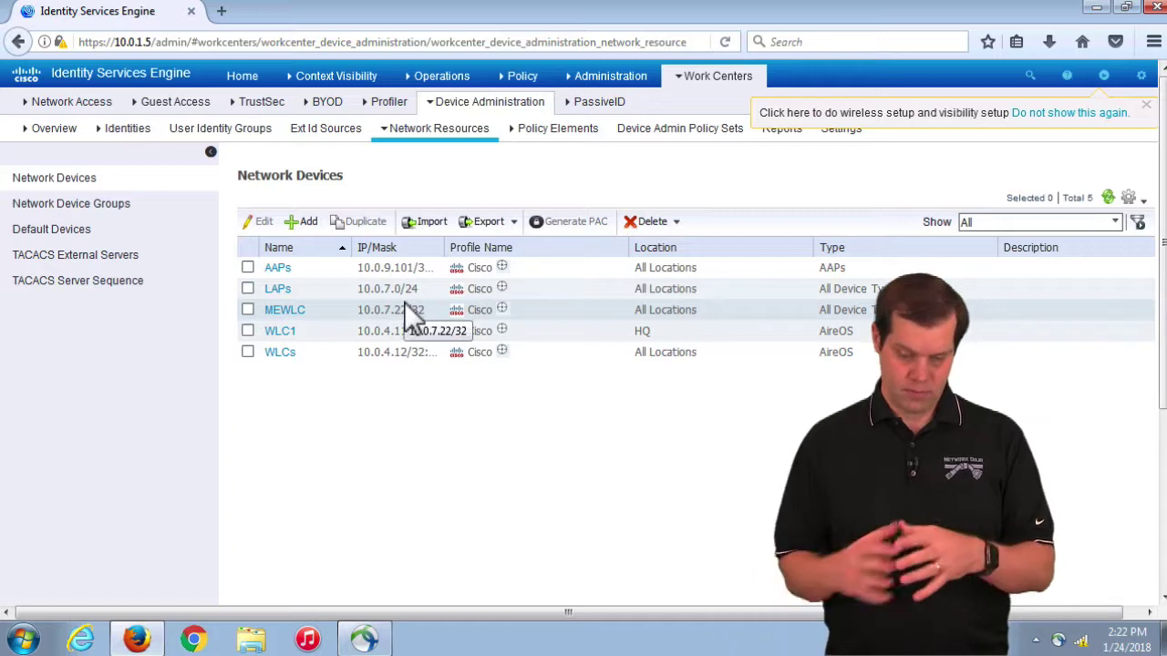
click(500, 287)
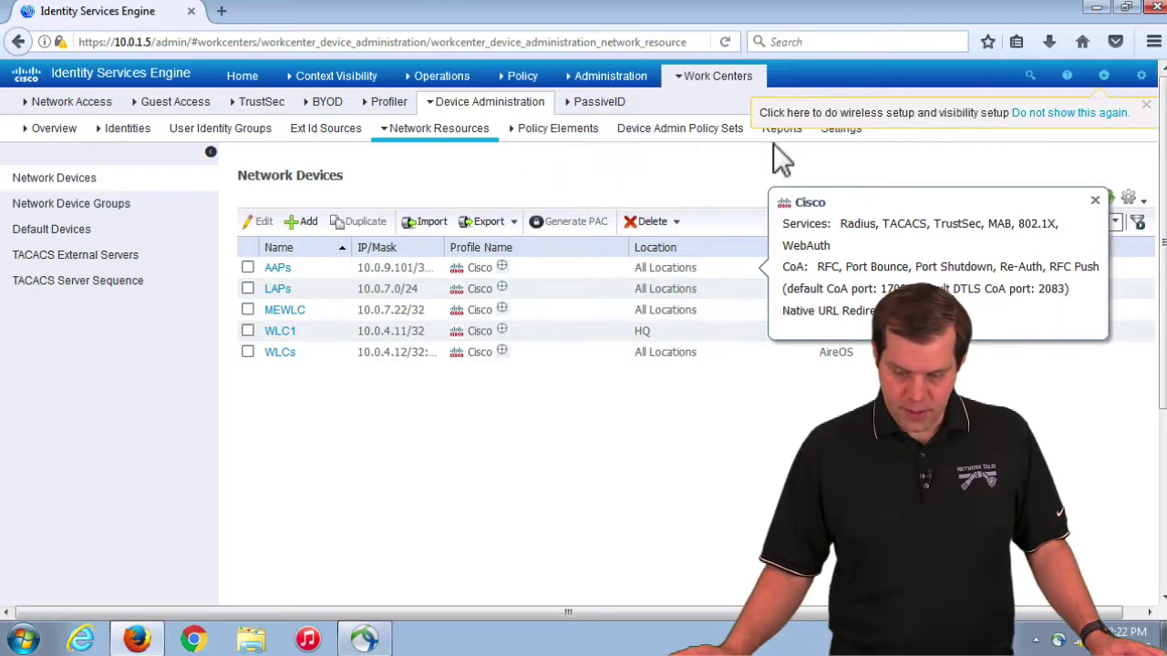
Step: Close the wireless setup reminder banner and return to the Device Administration Overview
click(1146, 106)
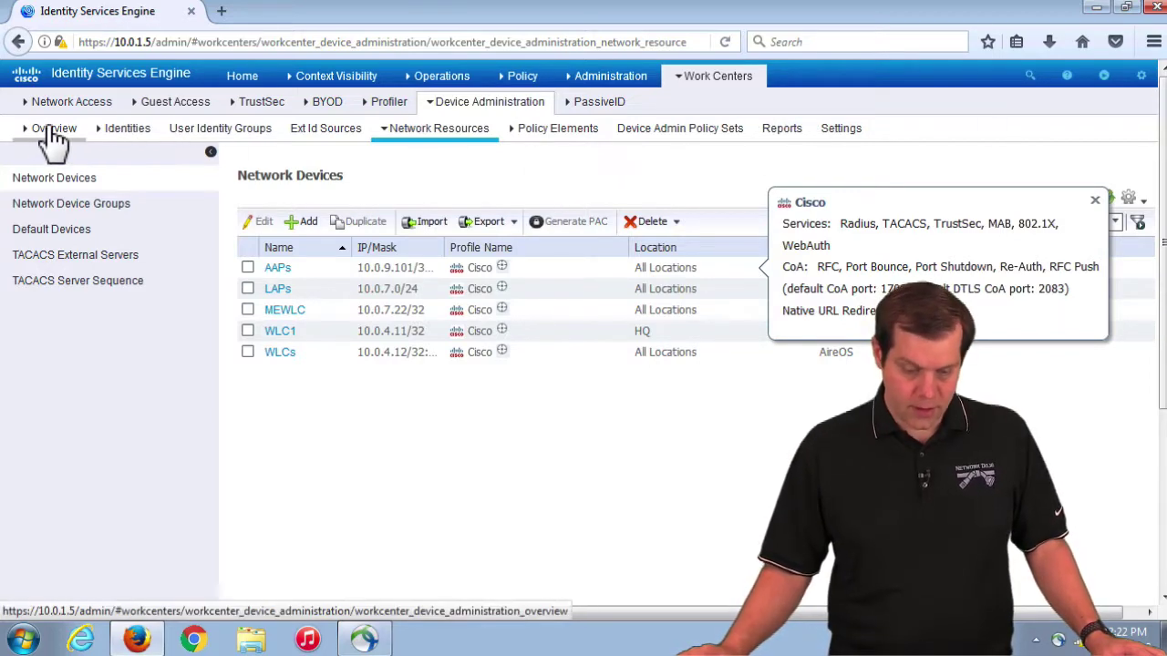
click(53, 131)
scroll(511, 376, down, 3)
scroll(508, 362, up, 3)
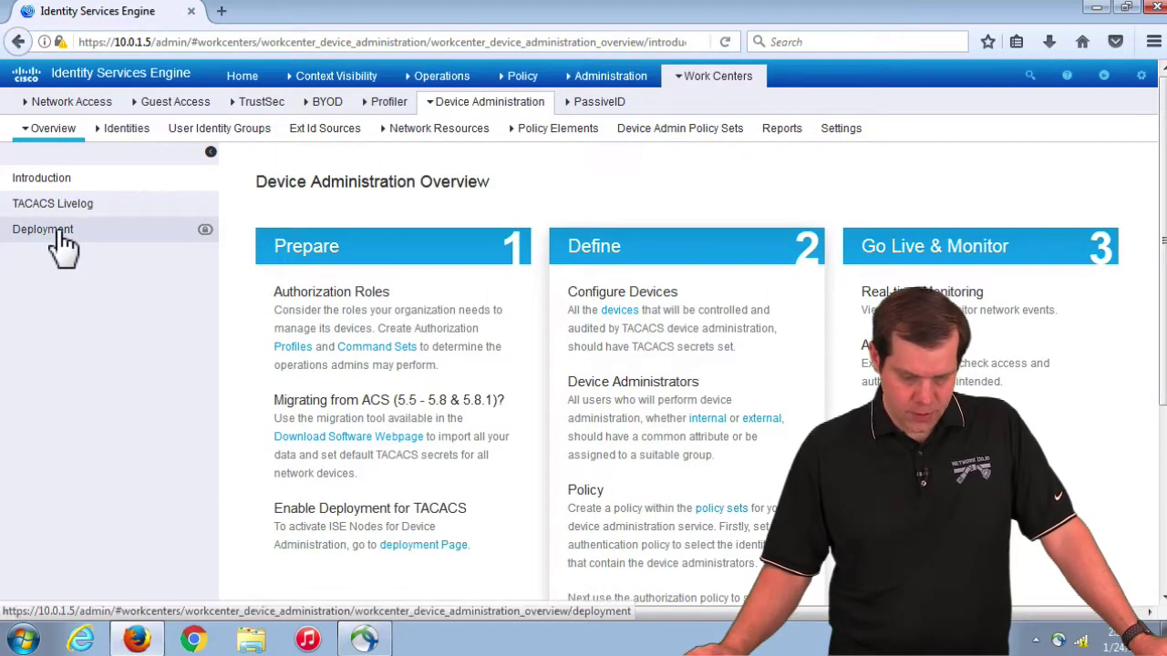
Step: In Device Administration Deployment, set TACACS Ports to 49,50 and save
click(57, 235)
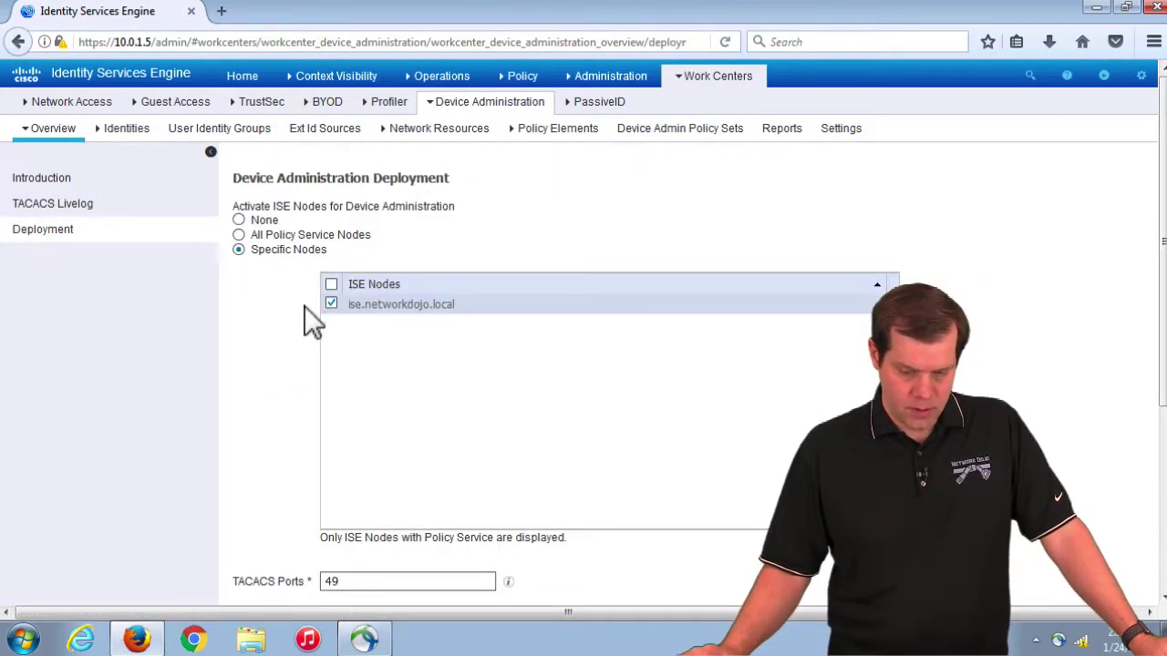
scroll(992, 390, down, 2)
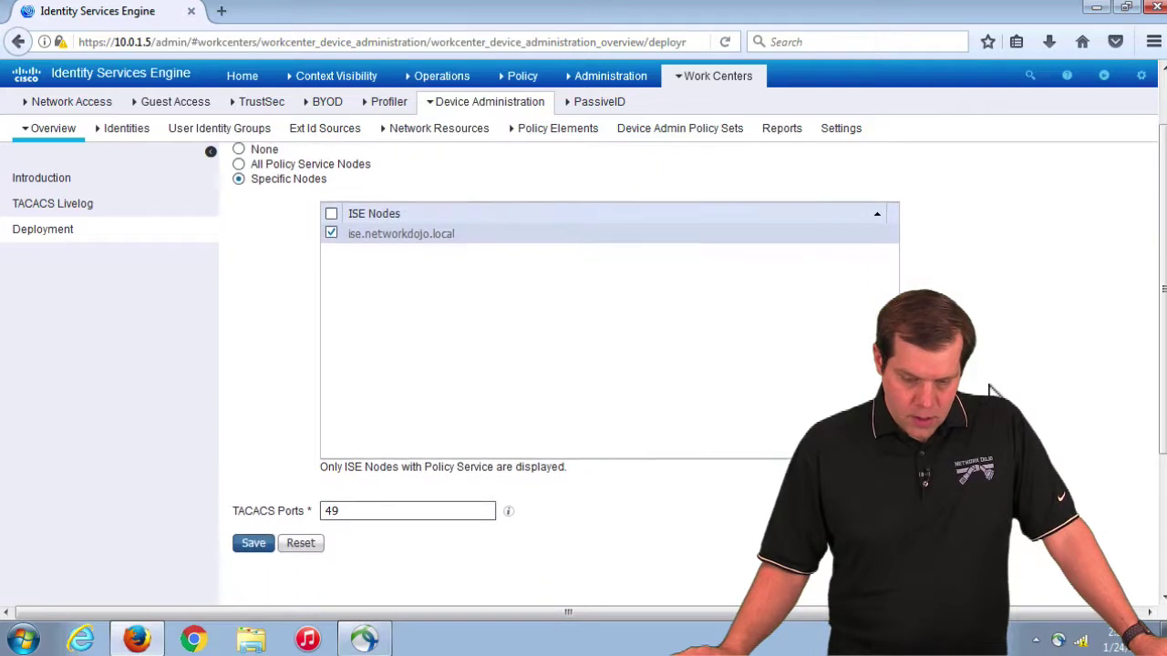
scroll(992, 390, up, 2)
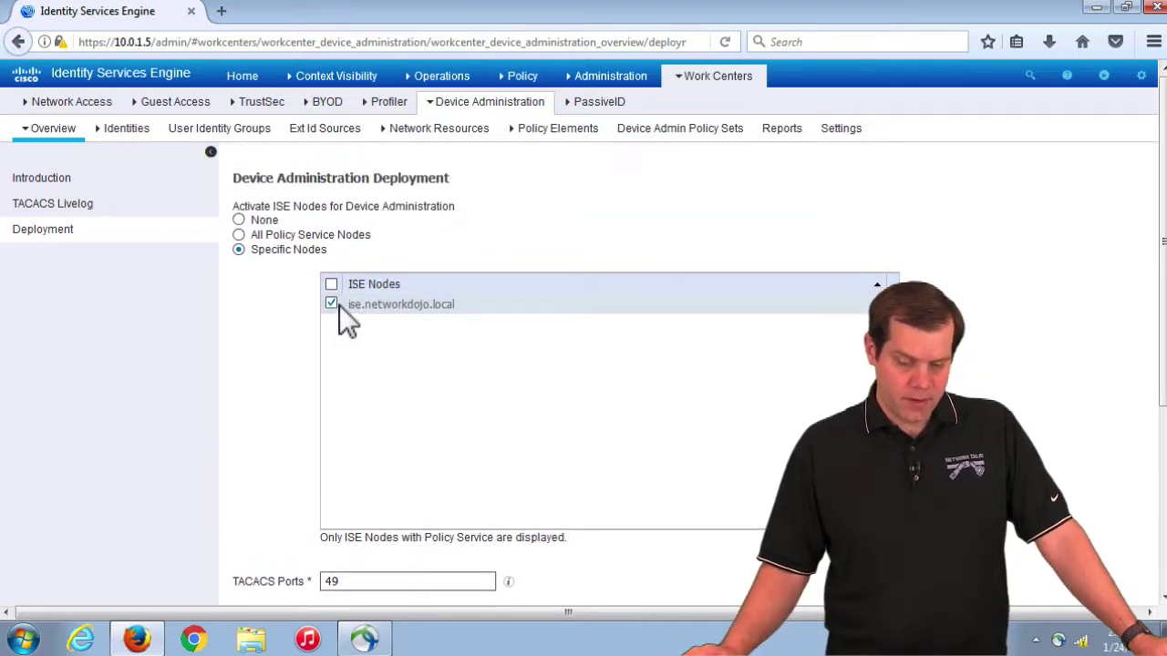
scroll(339, 305, down, 3)
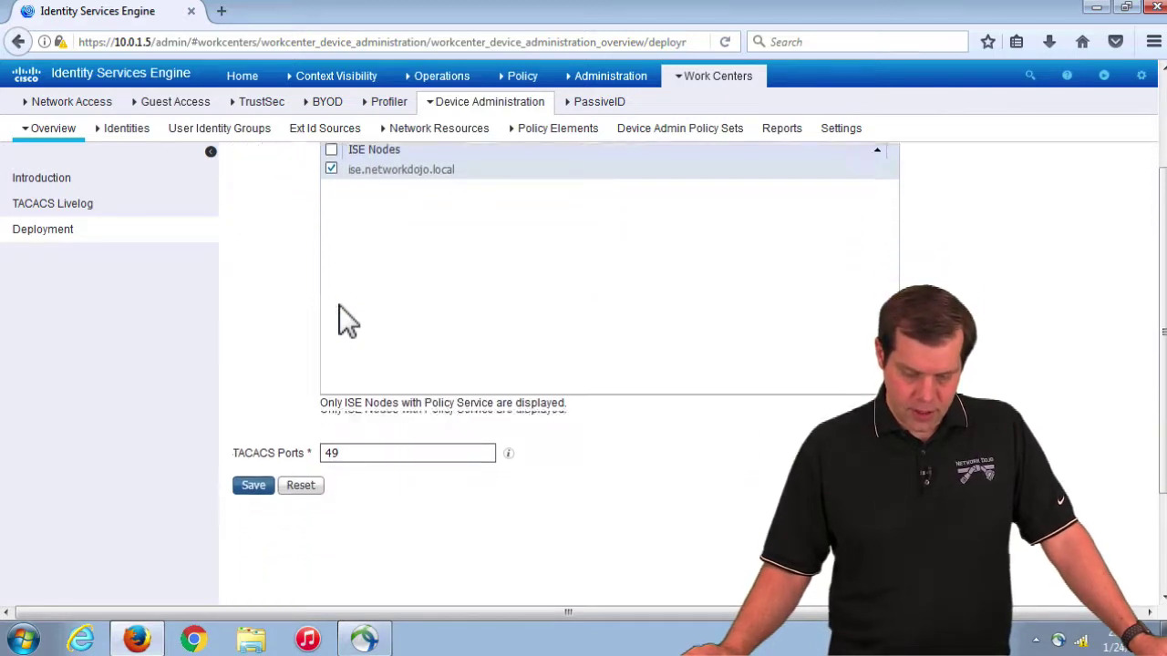
scroll(340, 305, down, 2)
click(363, 399)
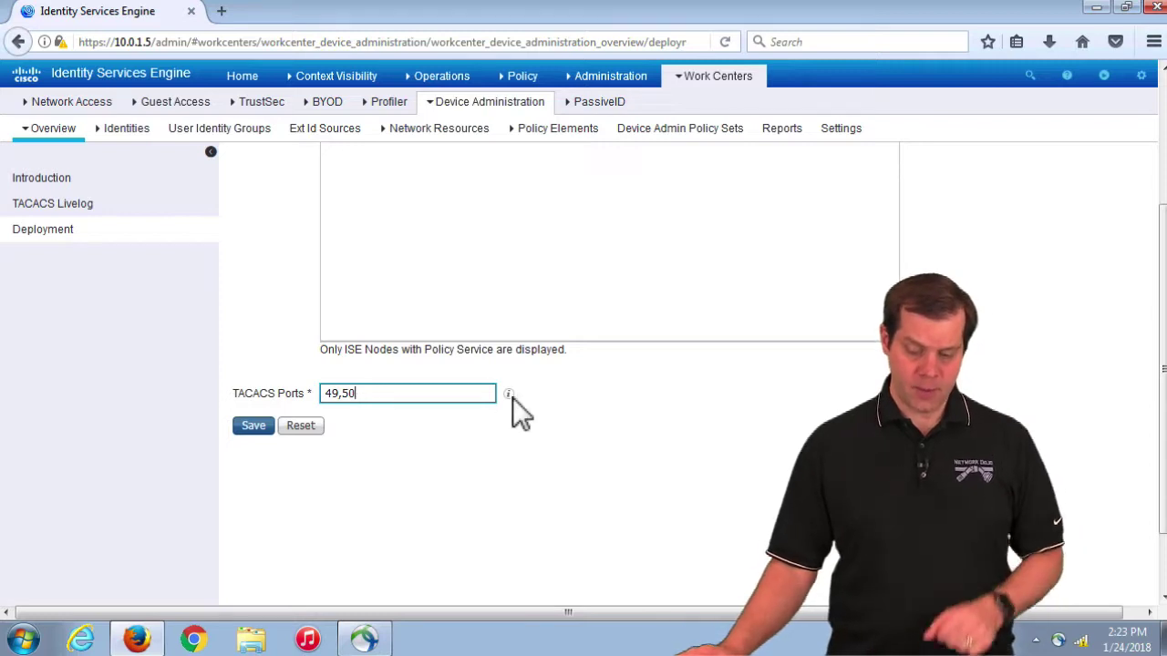
mouse_move(506, 395)
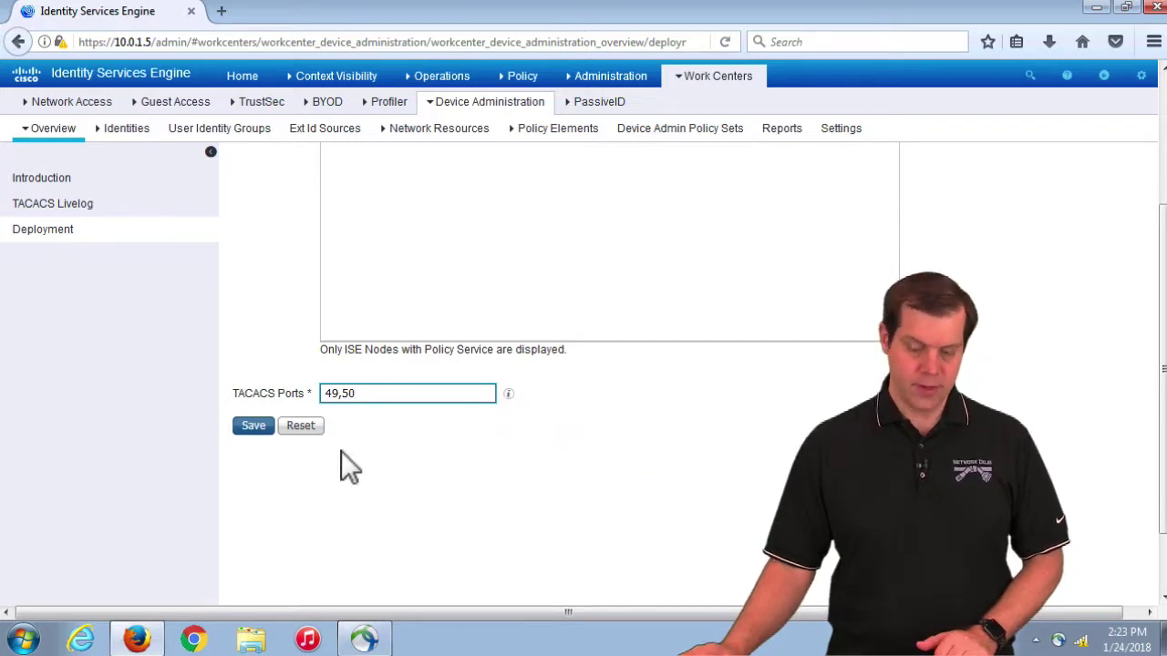
click(254, 429)
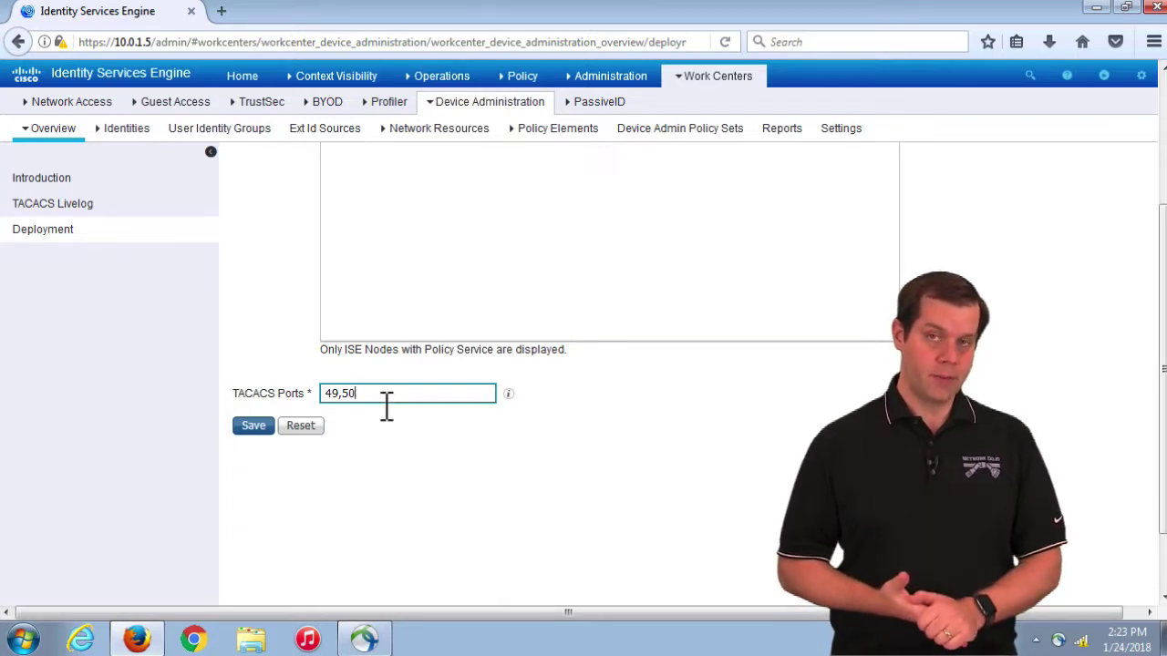
Step: Save the Device Administration deployment settings a second time
click(417, 448)
scroll(418, 449, up, 3)
scroll(418, 448, down, 1)
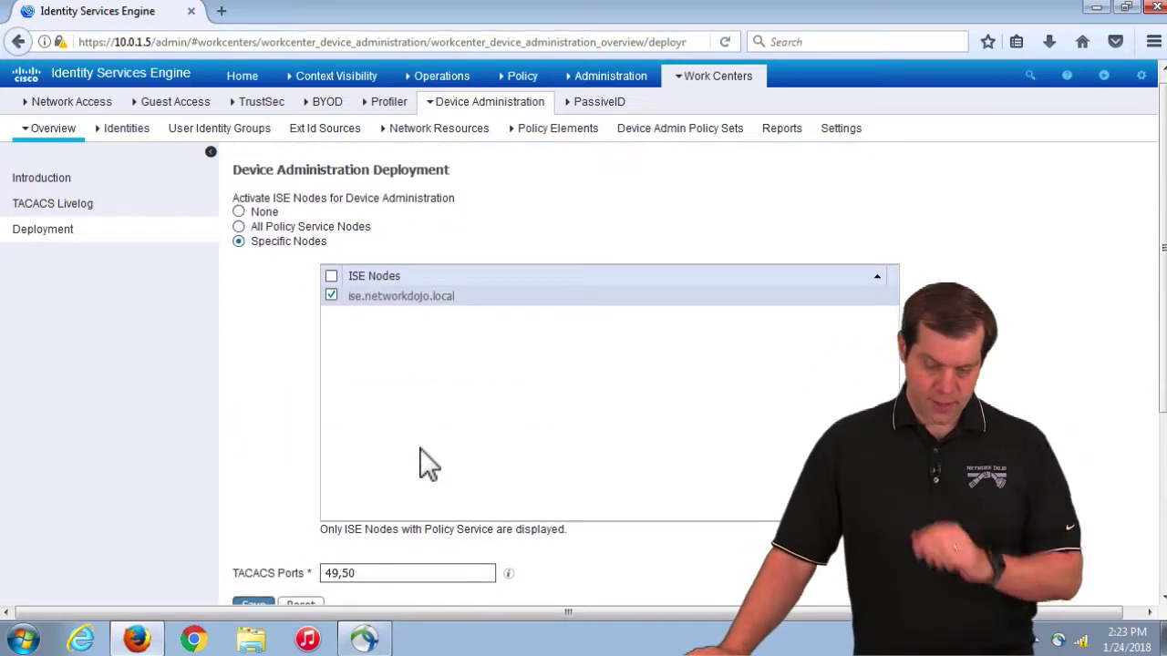
scroll(433, 444, down, 3)
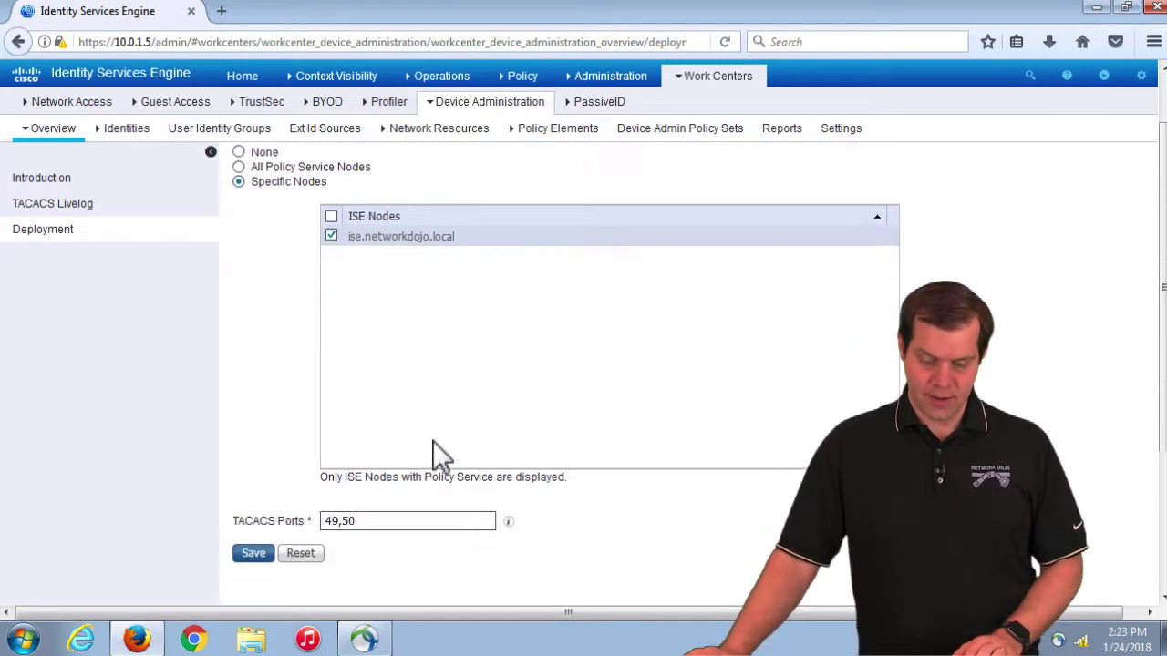
click(265, 492)
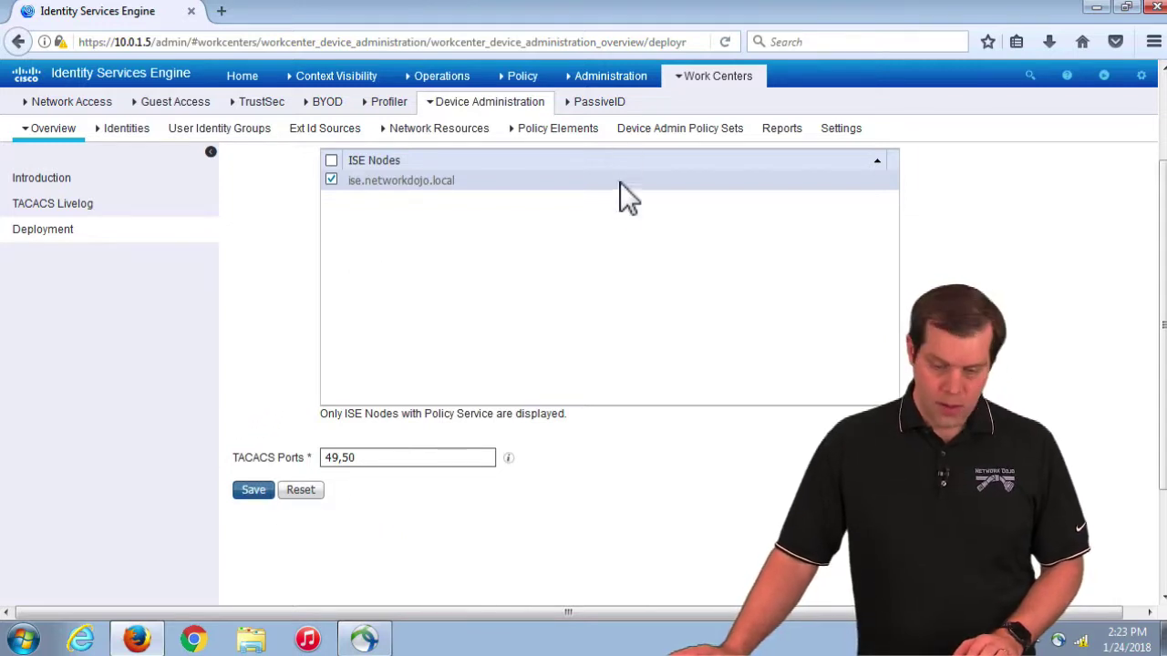
scroll(628, 182, up, 2)
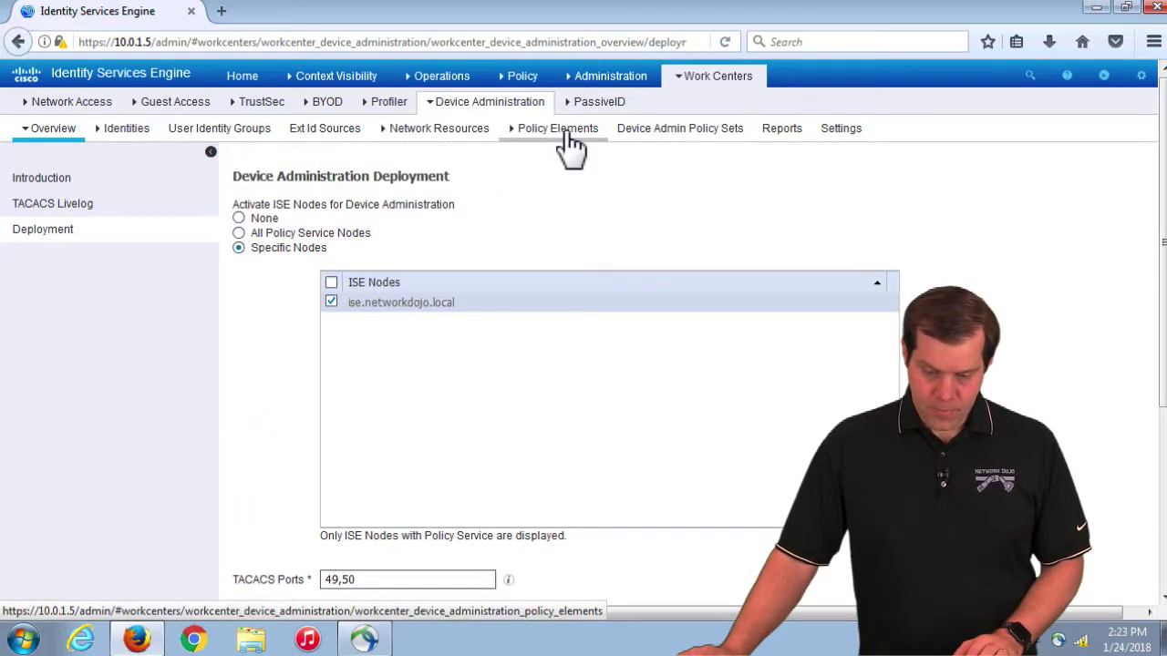
Step: Open Device Admin Policy Sets and select the Default policy set to view its rules
click(690, 136)
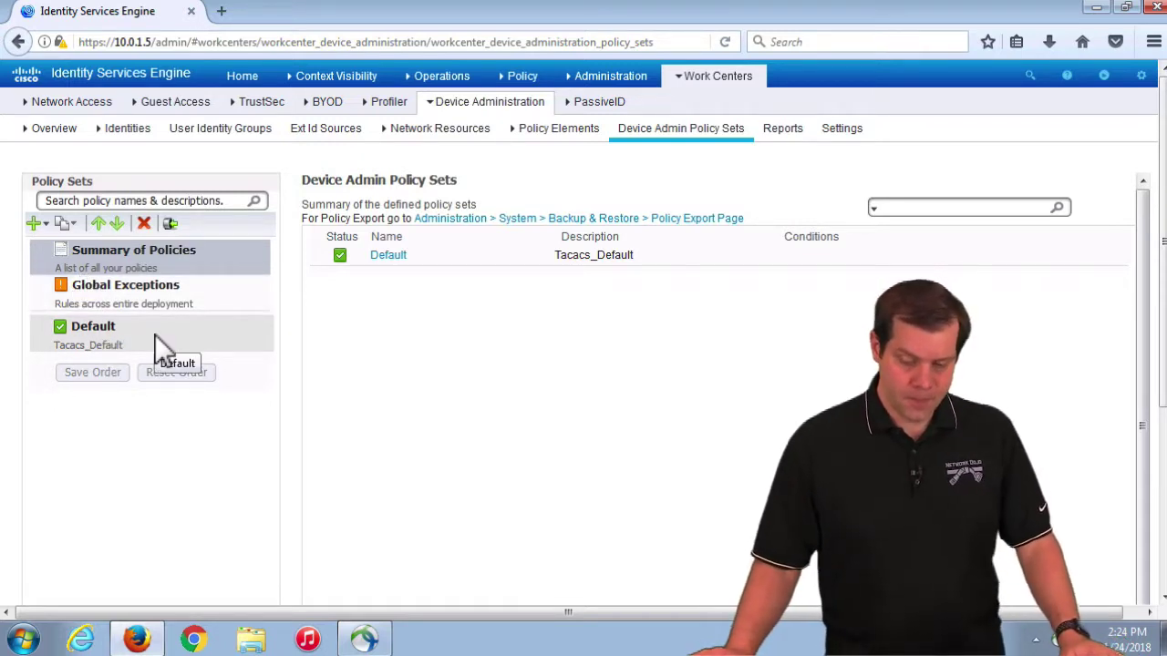
click(113, 333)
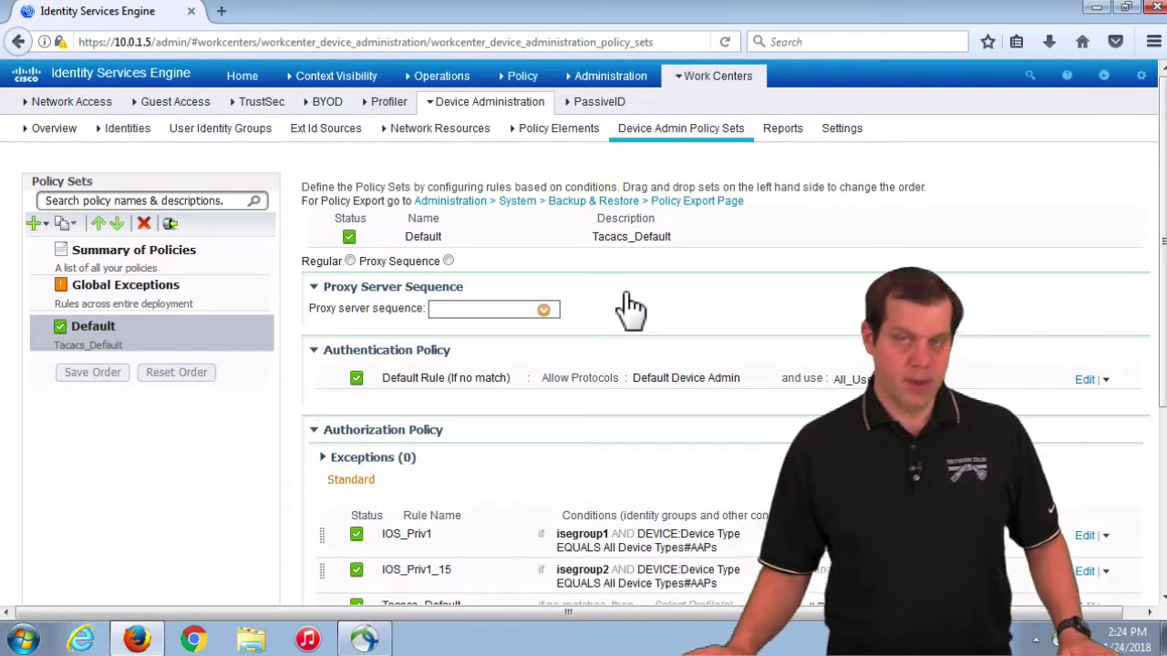
scroll(547, 310, down, 2)
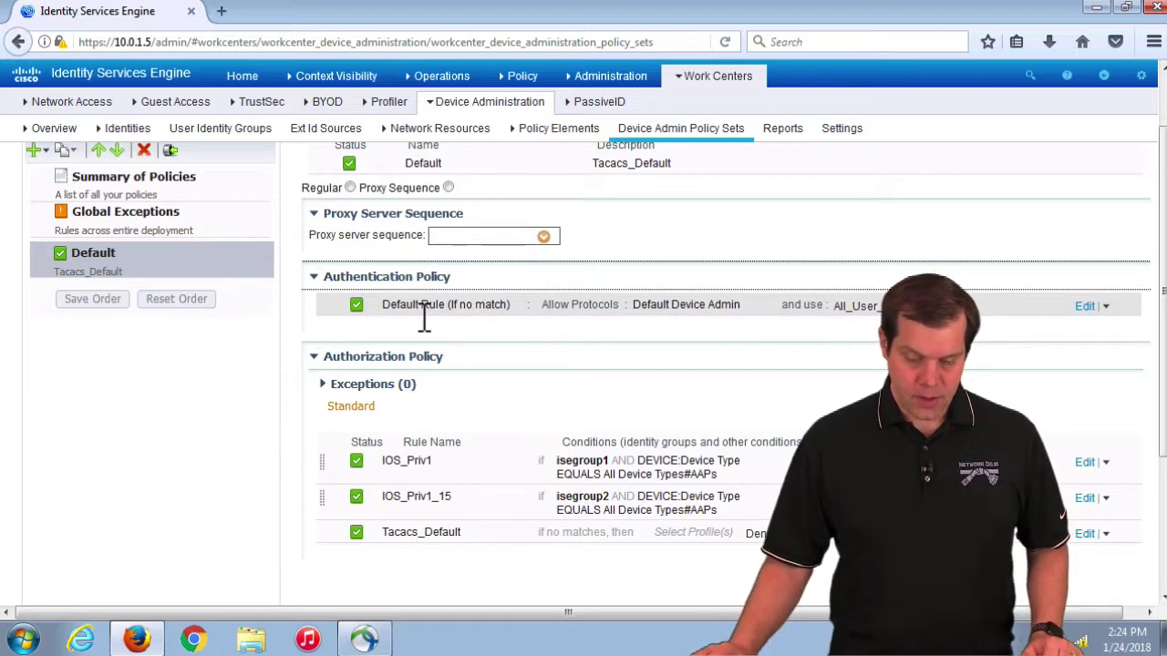
Step: Change the Default authentication rule's identity source from All_User_ID_Stores to Internal Users
click(1084, 306)
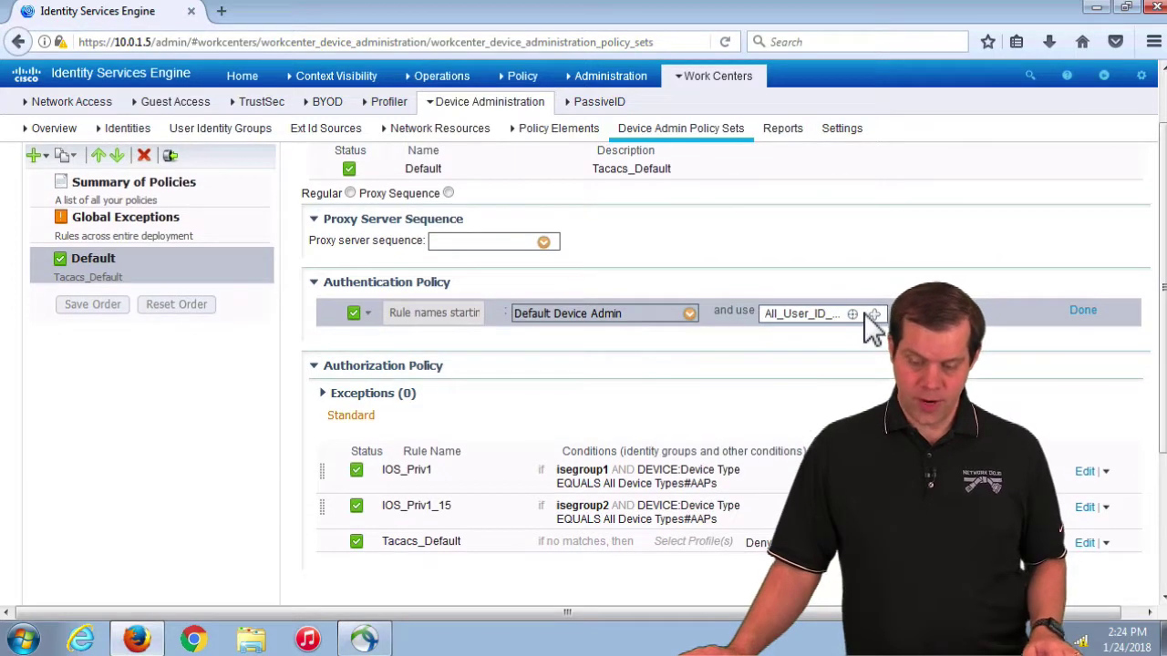
mouse_move(864, 313)
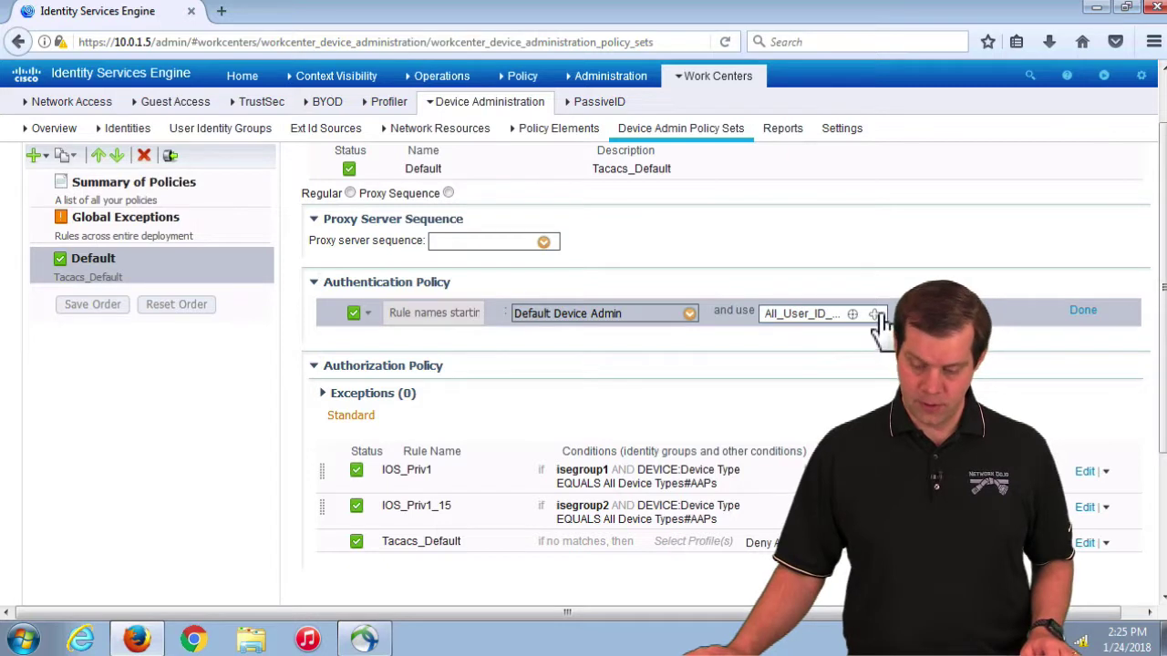
click(874, 315)
click(756, 345)
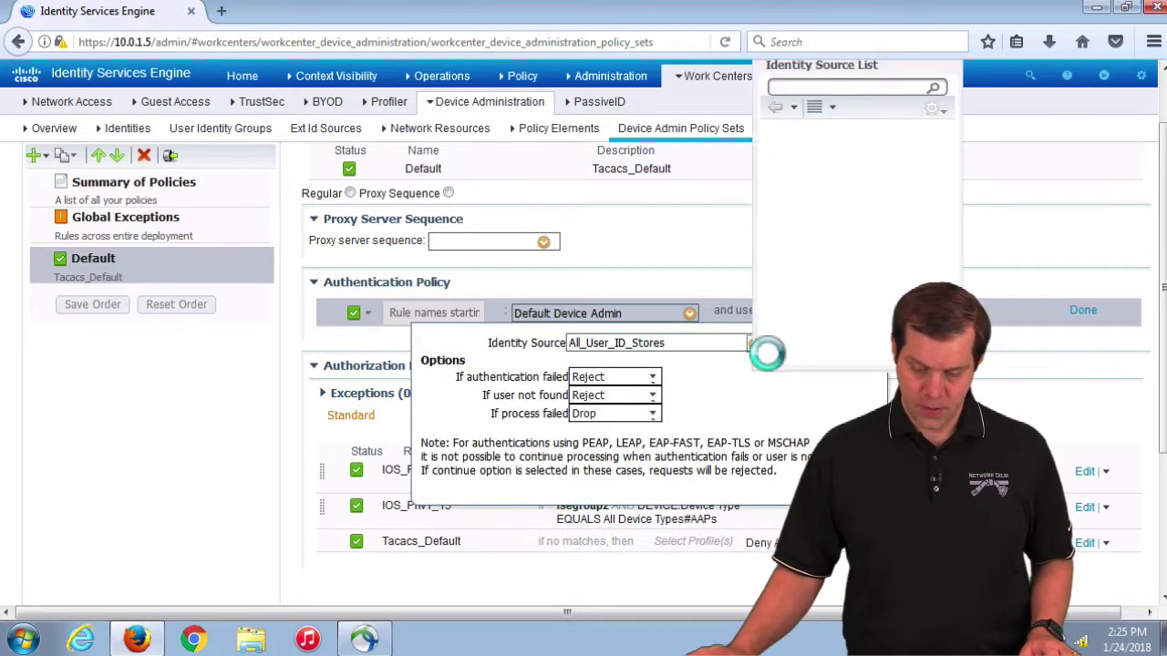
click(824, 272)
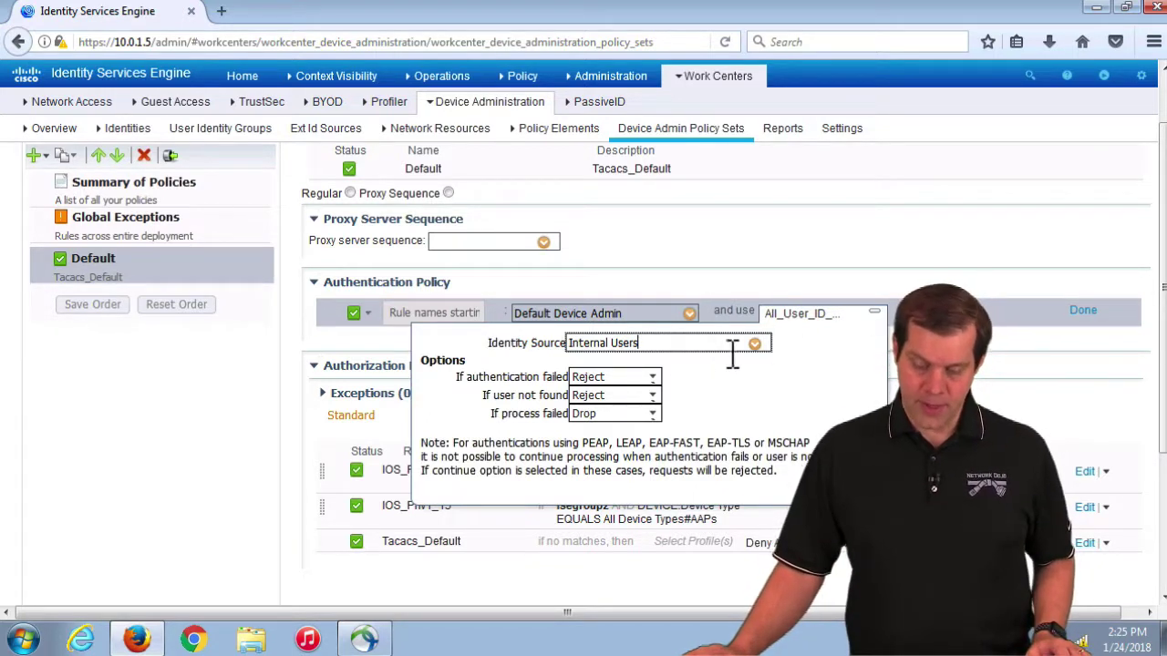
click(1083, 312)
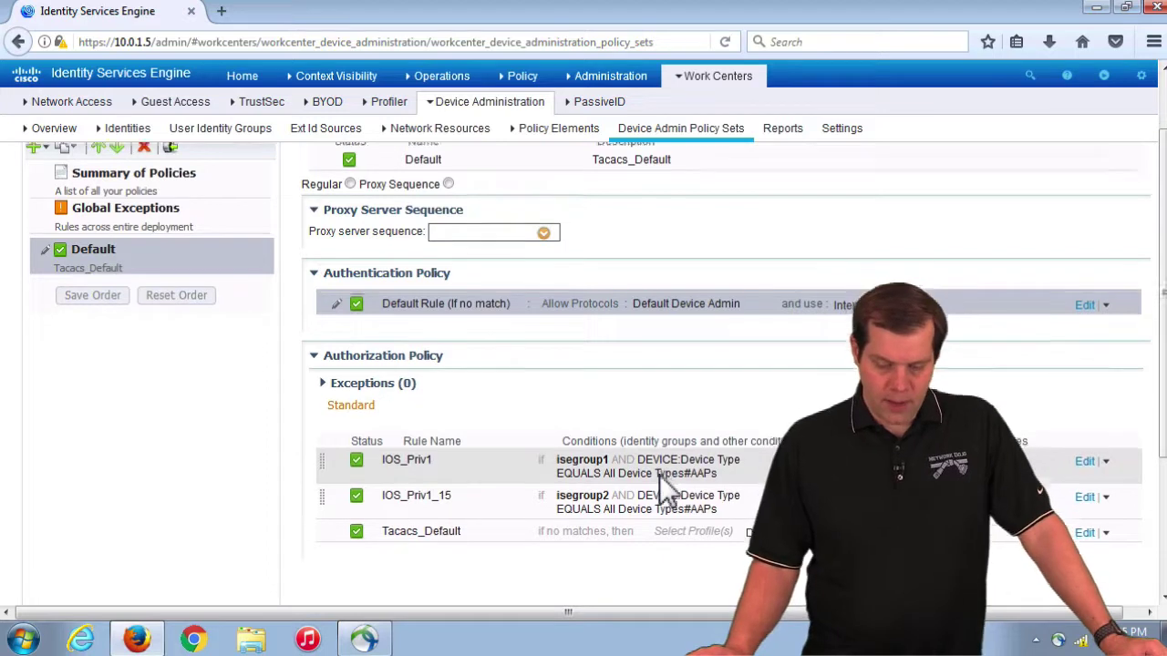
scroll(659, 474, down, 2)
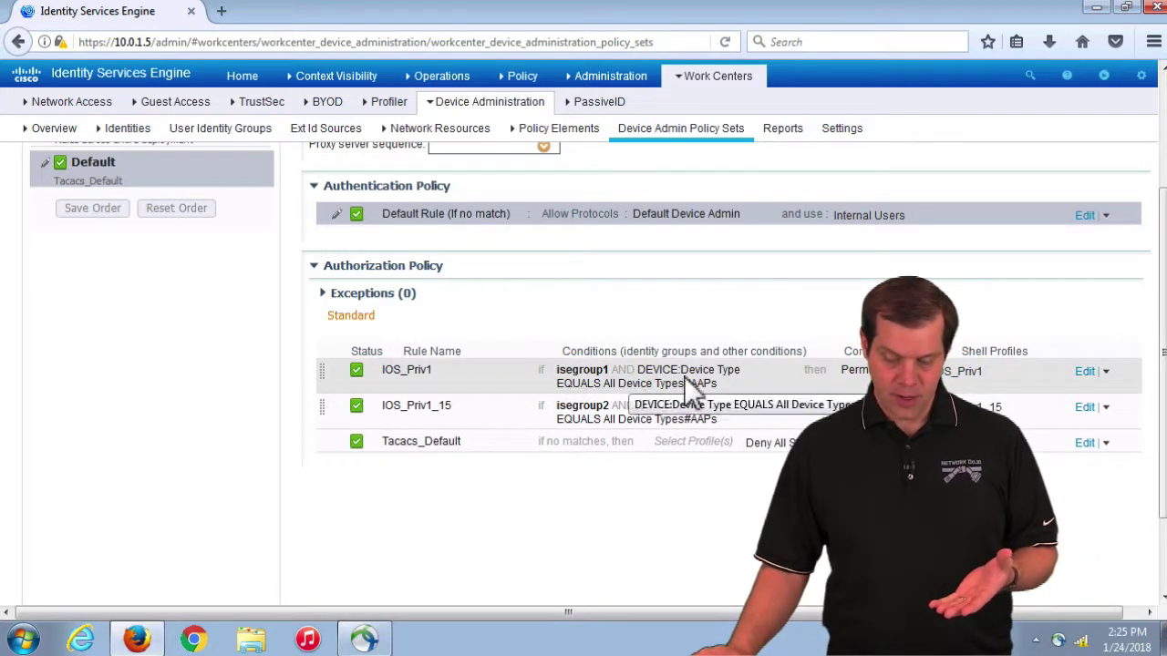
click(1084, 372)
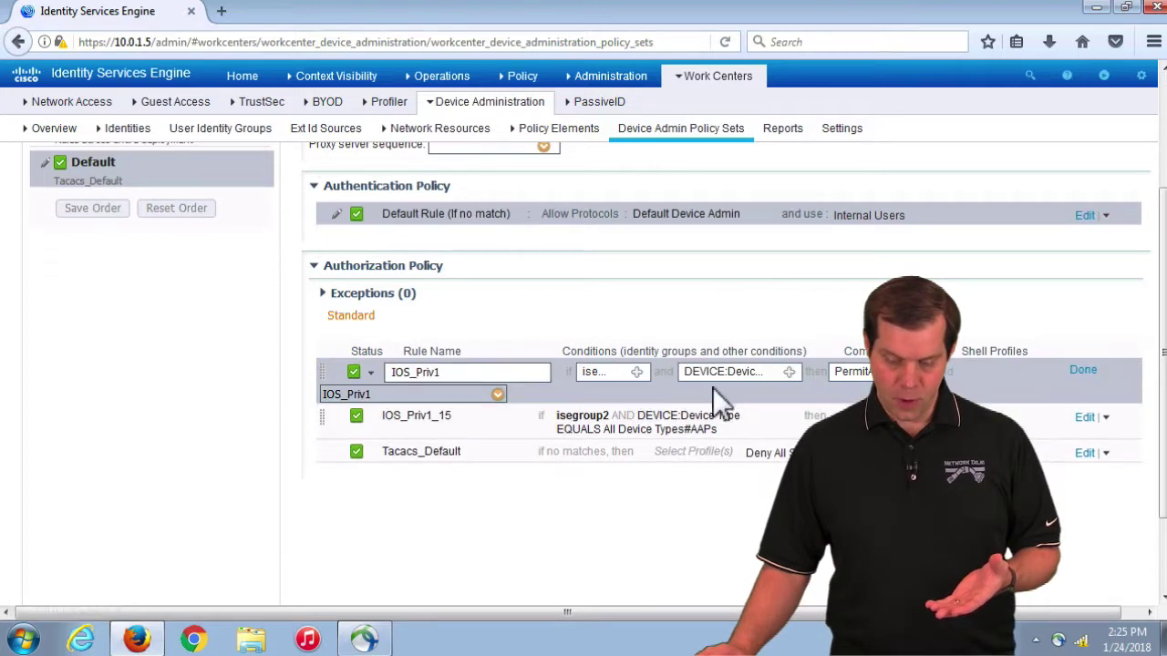
click(640, 374)
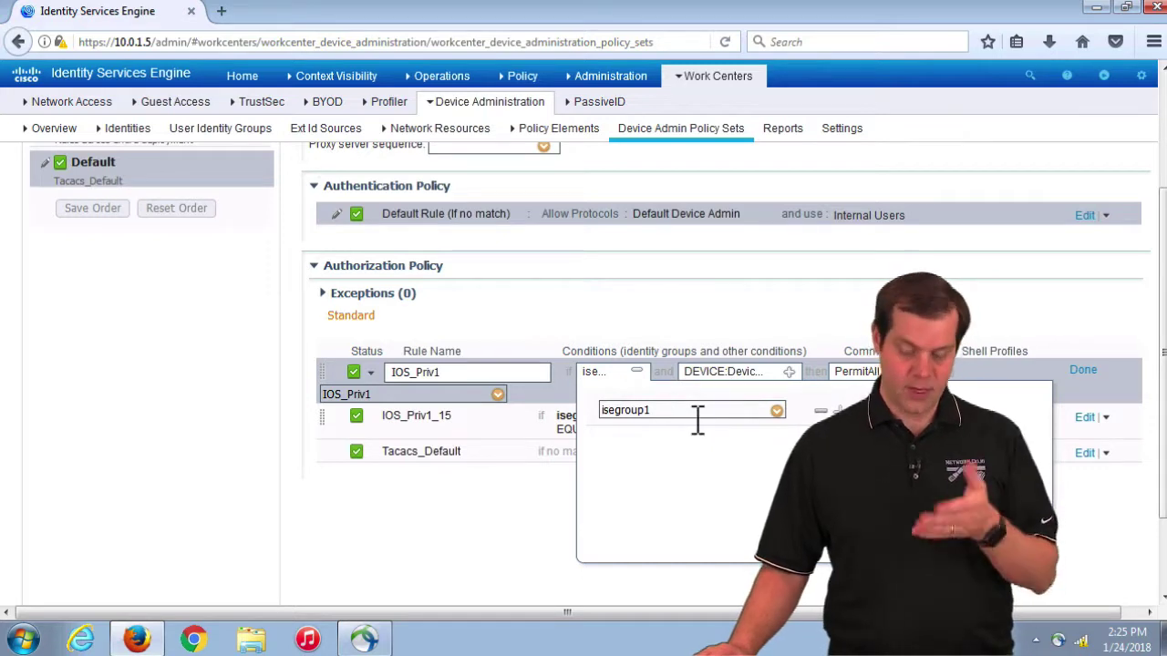
click(799, 368)
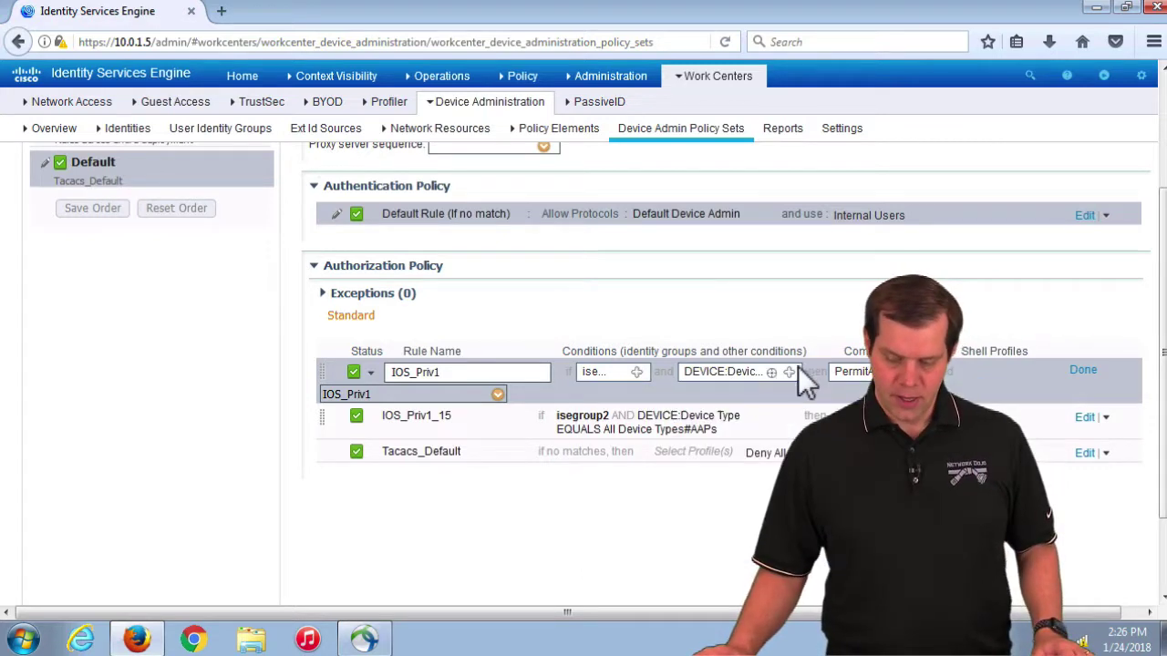
click(799, 373)
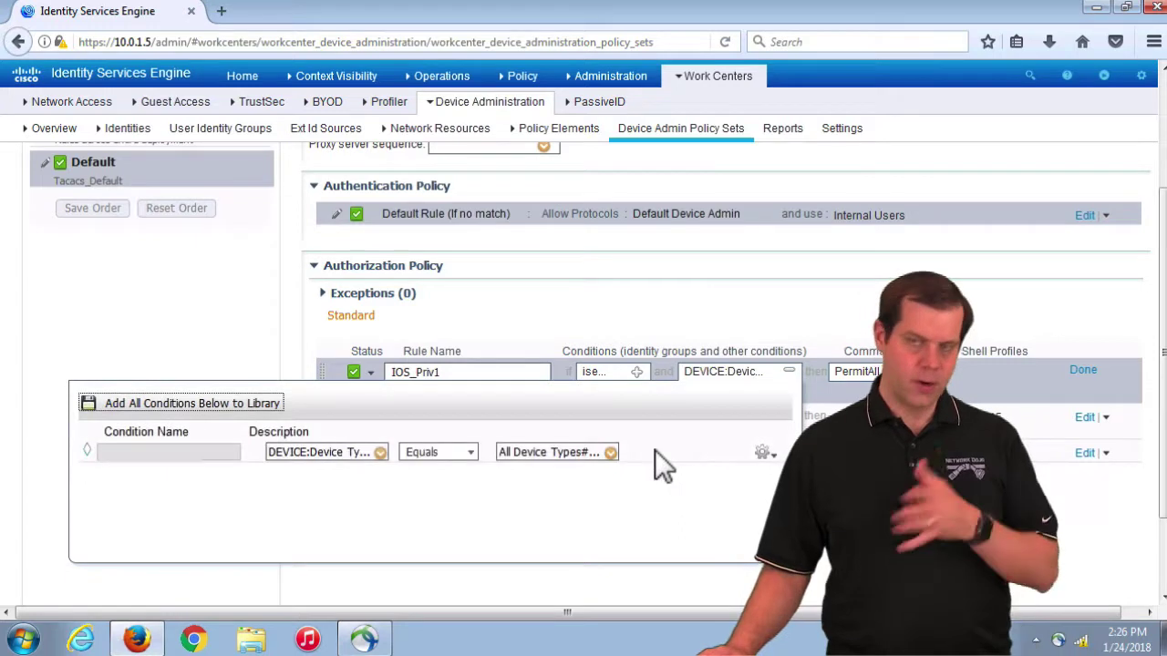
click(814, 336)
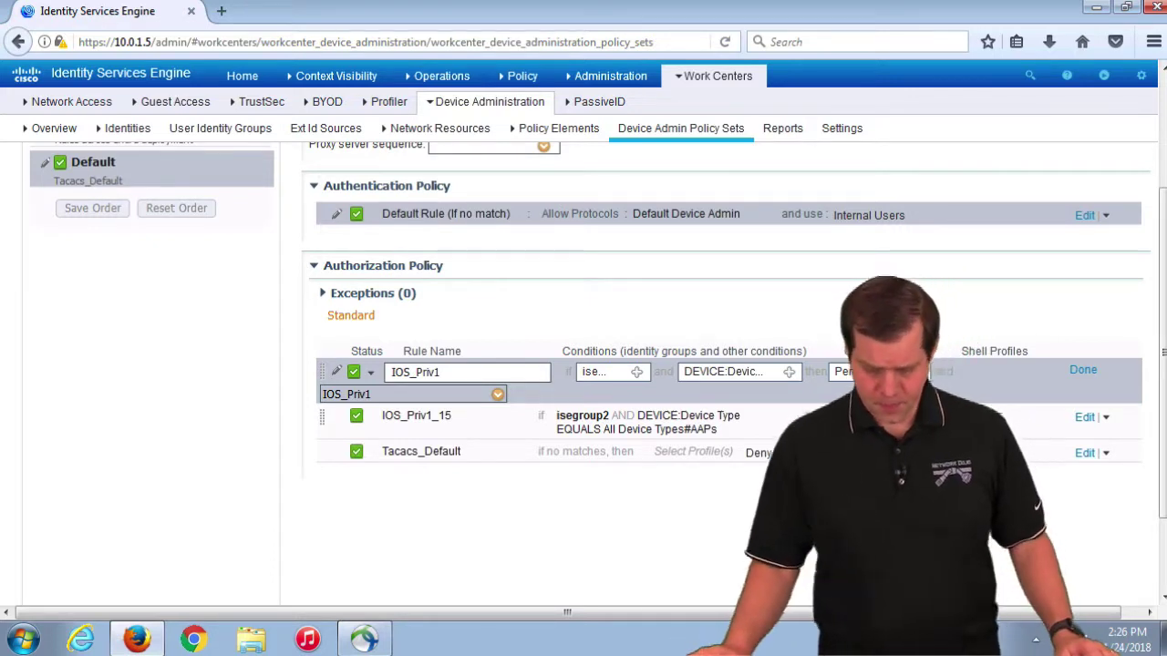
click(1083, 370)
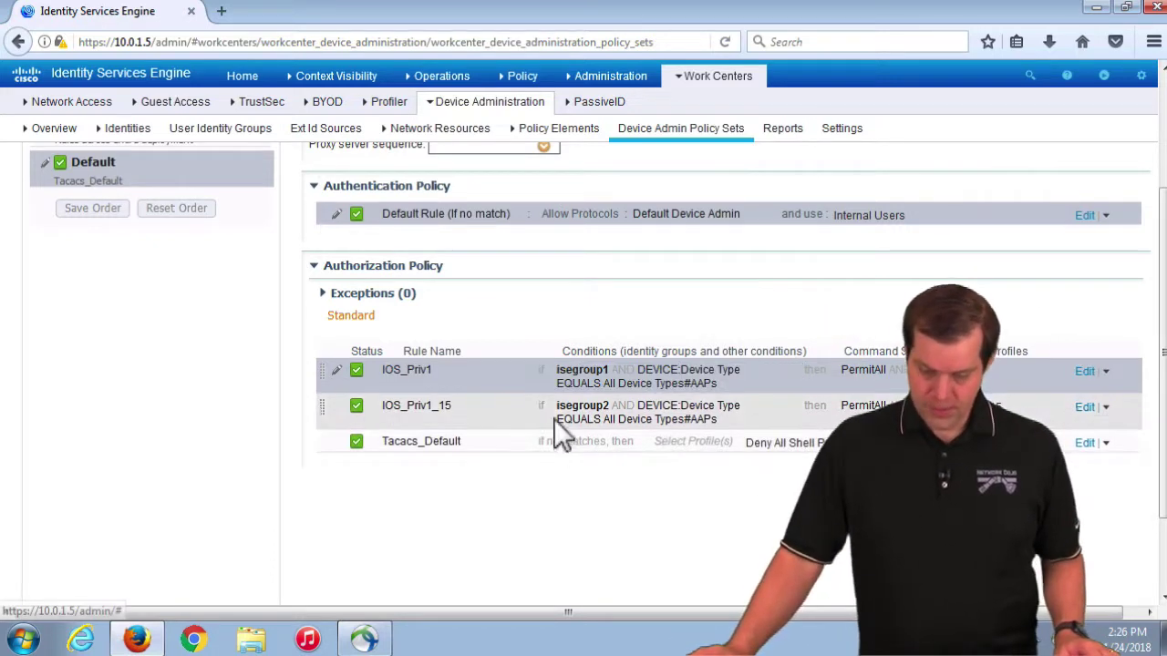
Step: Expand and collapse Exceptions (0), then go to Device Administration Policy Elements
click(334, 298)
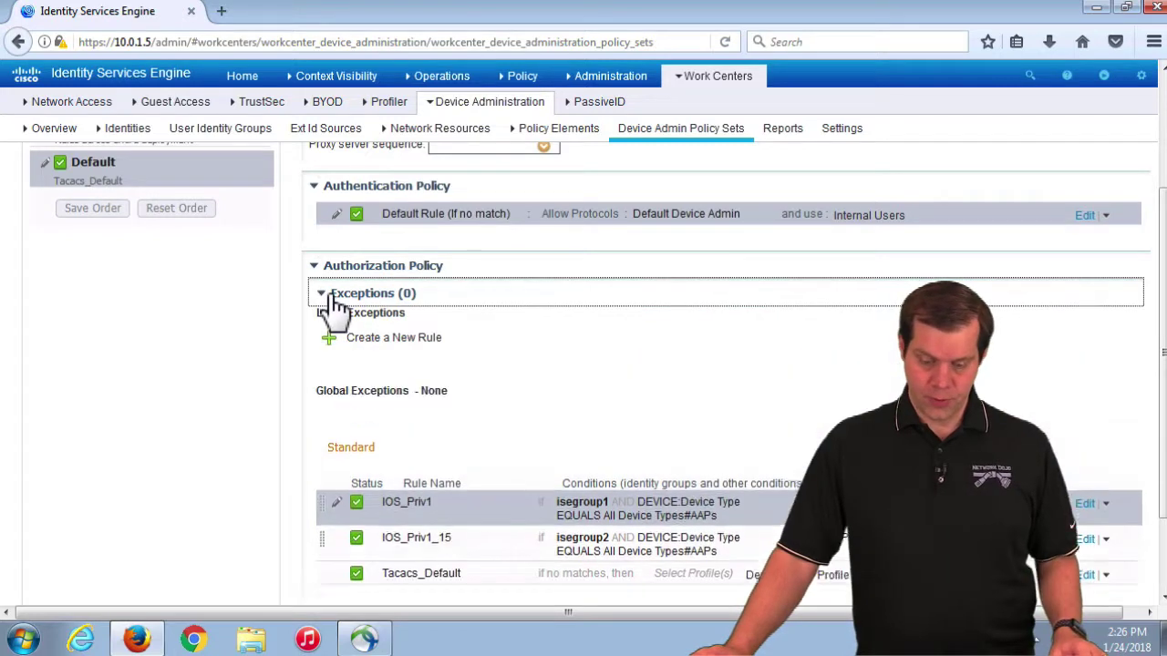
click(334, 297)
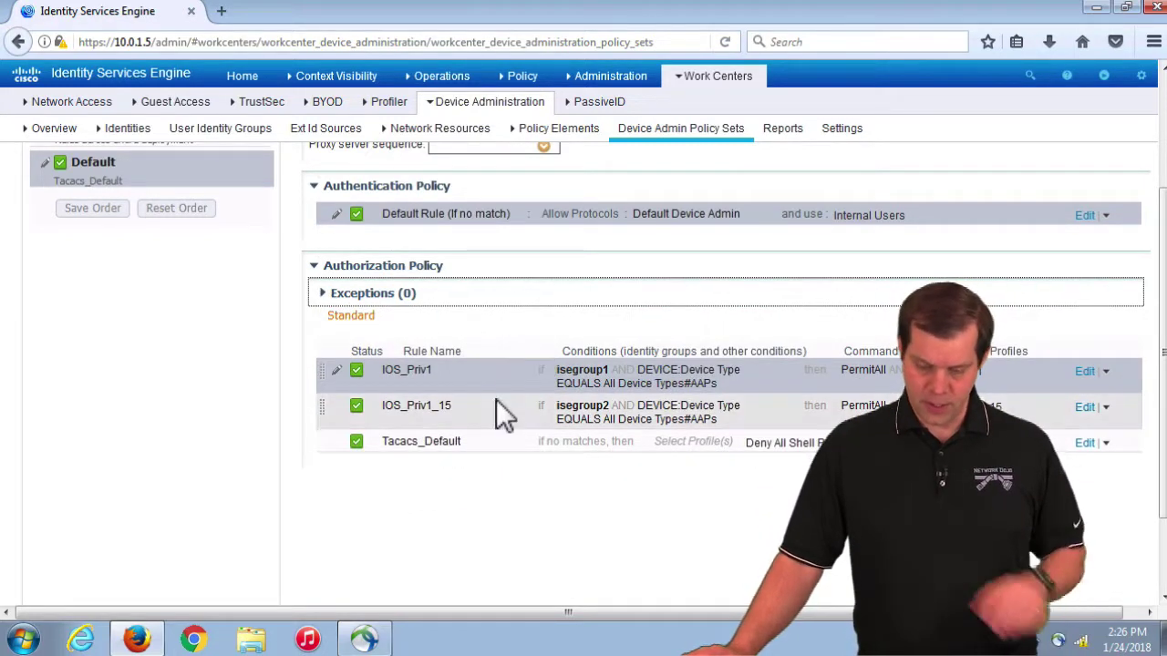
mouse_move(492, 104)
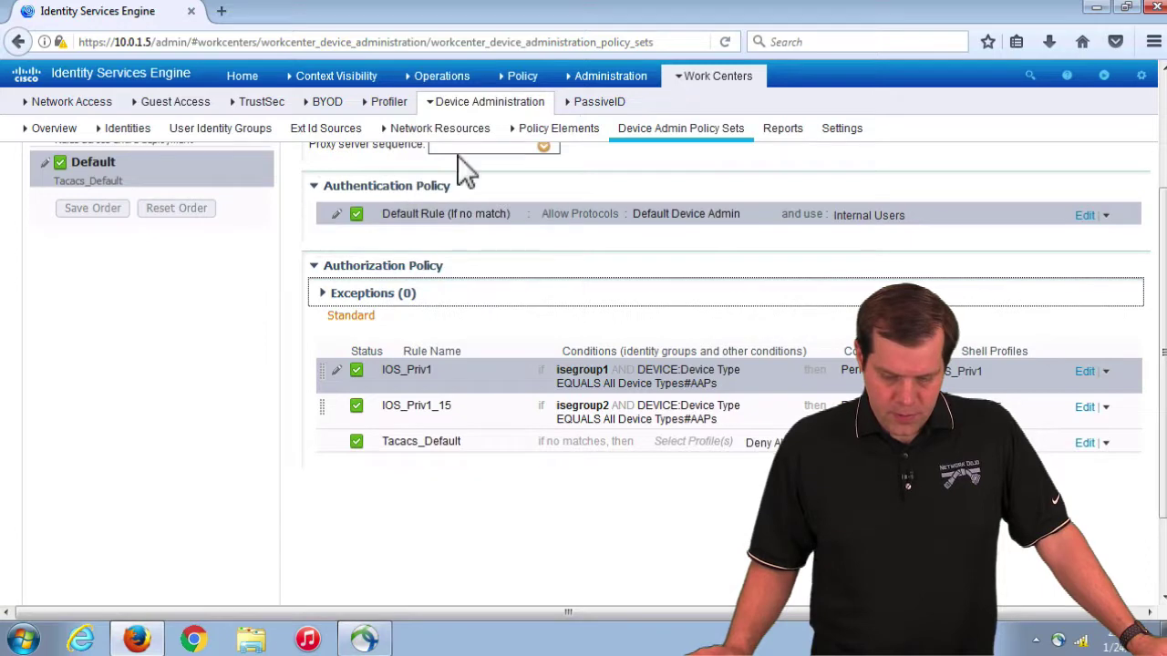
click(578, 143)
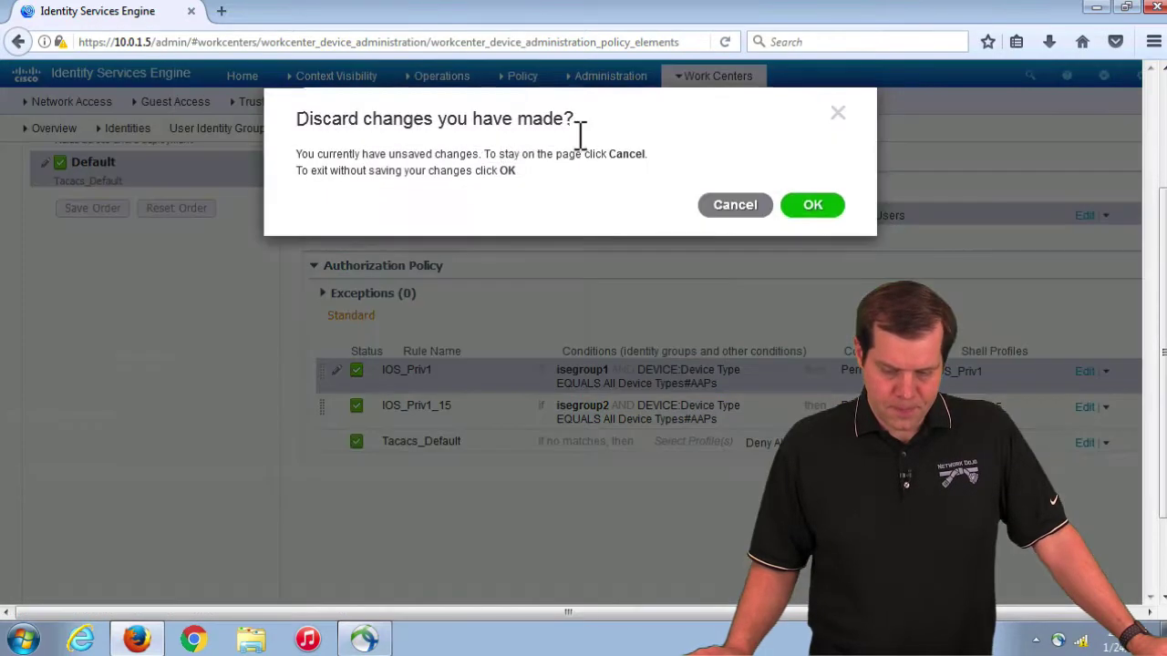
Step: Discard the policy edits and show the Allowed Protocols Services list under Results
click(816, 210)
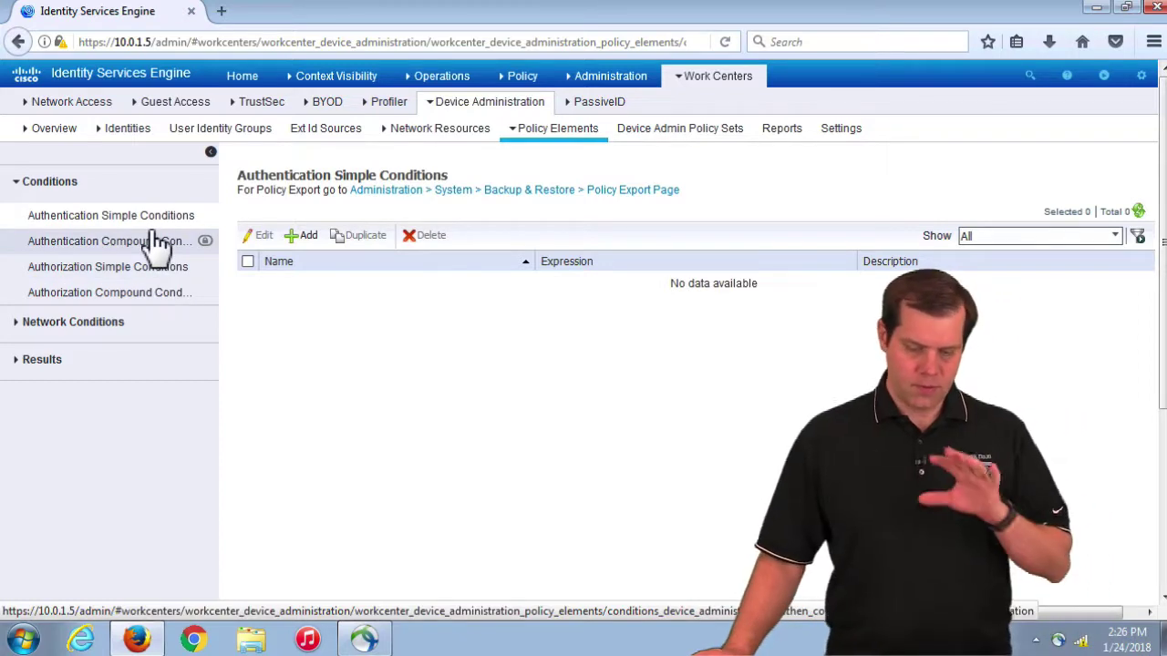
click(42, 361)
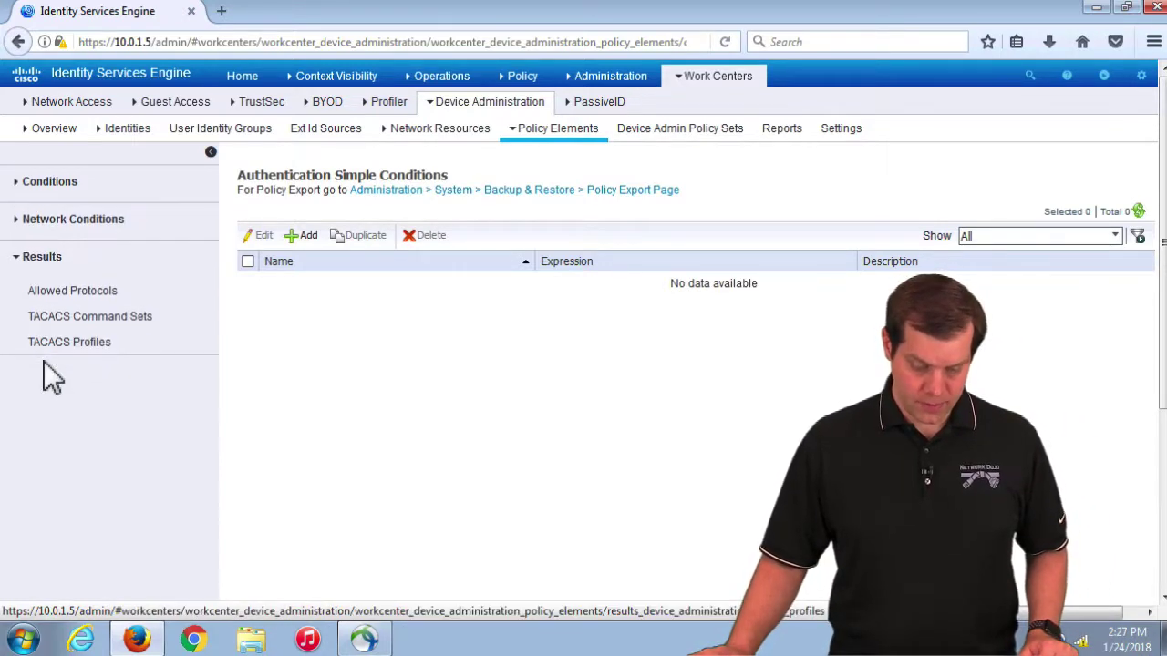
click(87, 296)
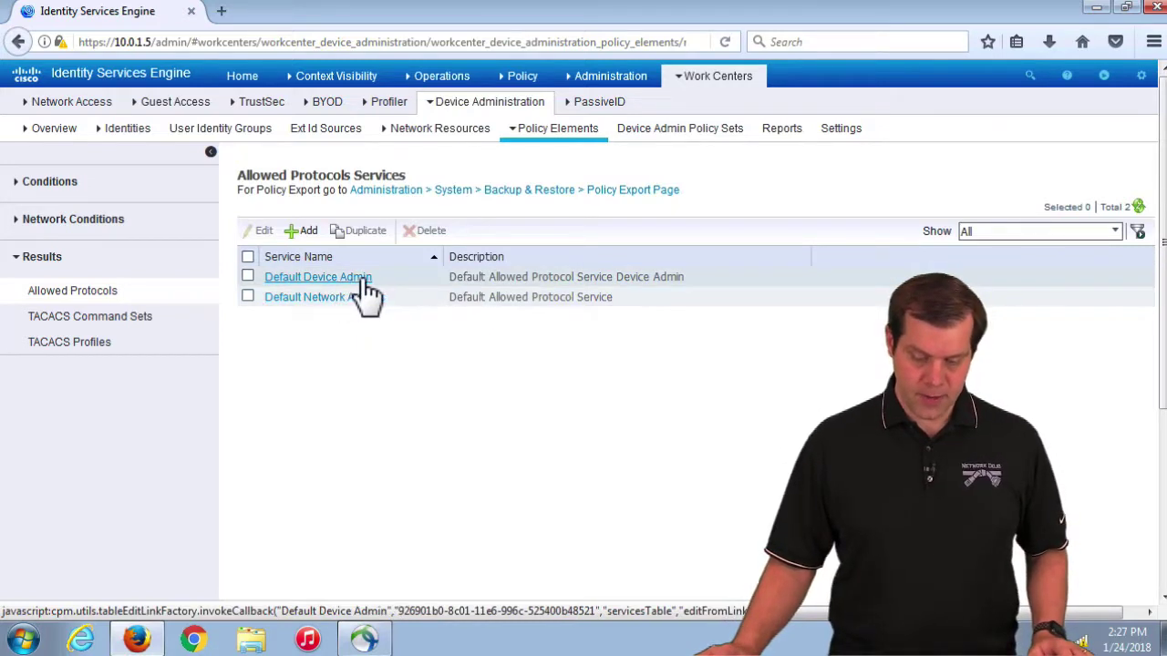
Step: In Default Device Admin, toggle Allow PAP/ASCII off and back on, then show TACACS Command Sets
click(360, 277)
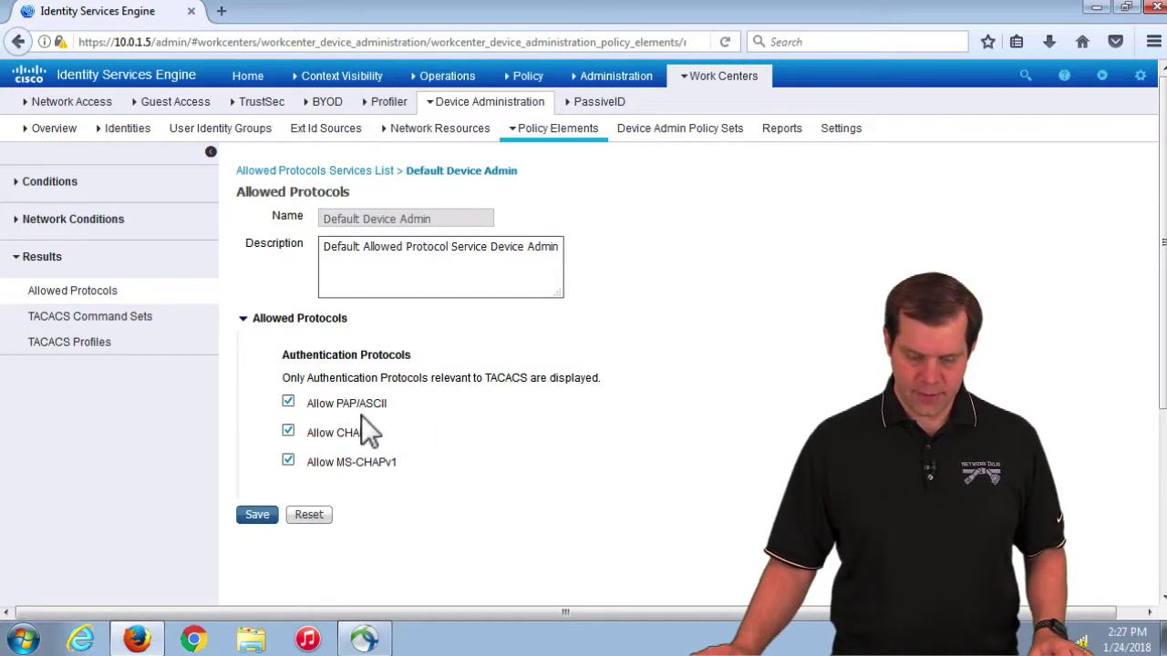
triple_click(309, 404)
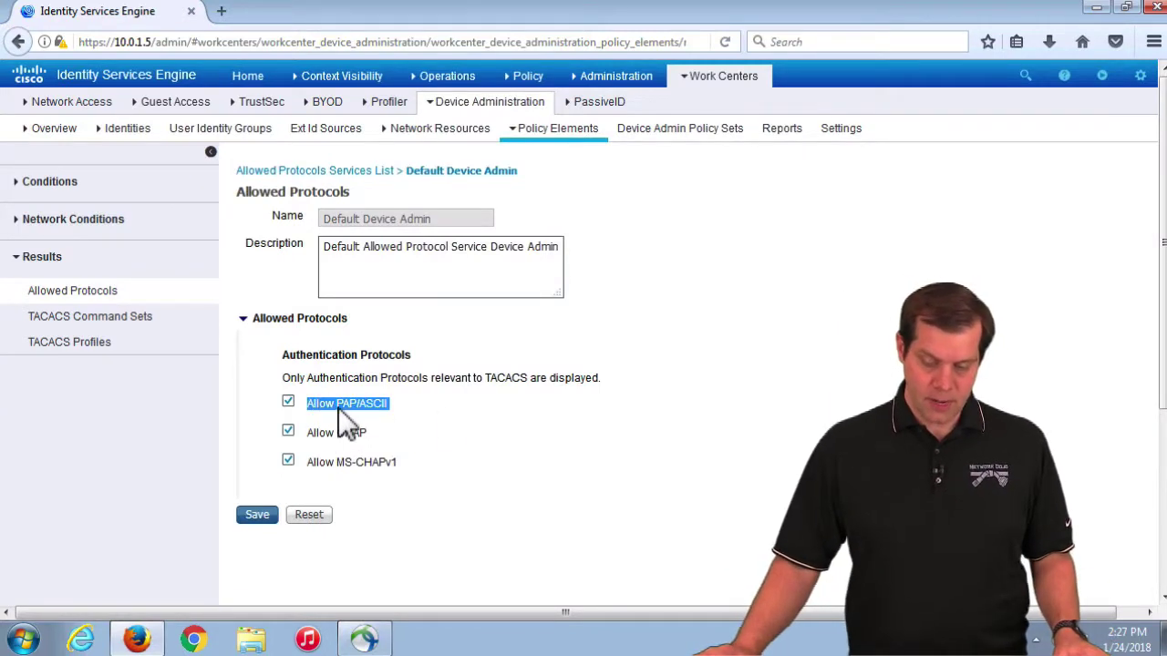
click(354, 404)
click(352, 402)
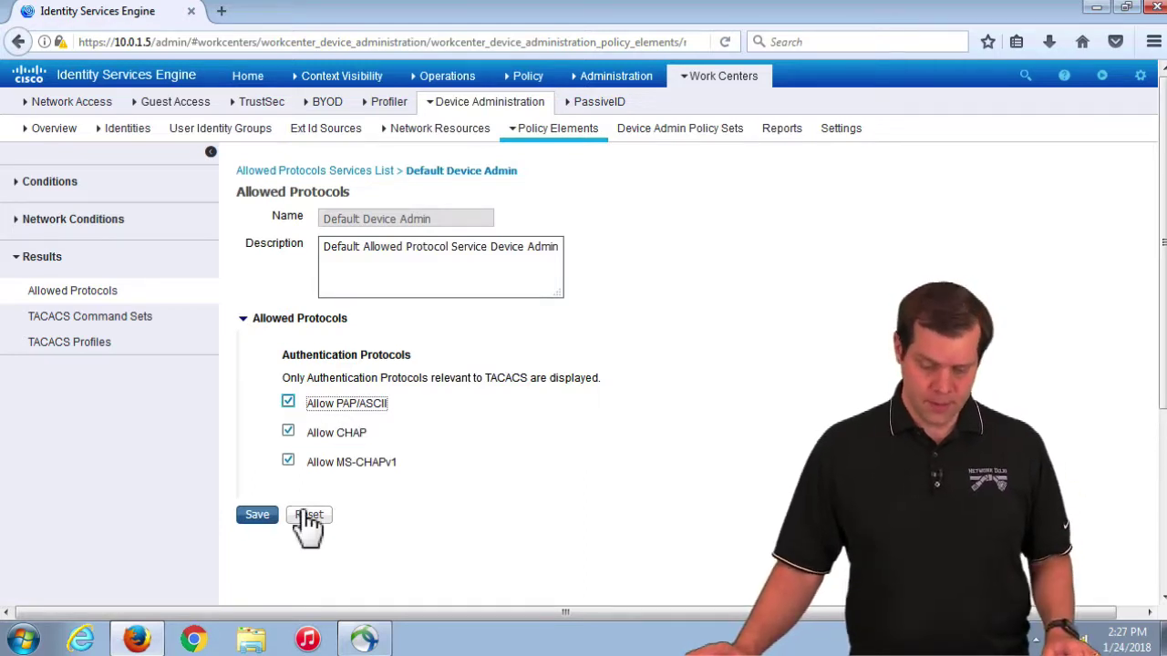
click(116, 333)
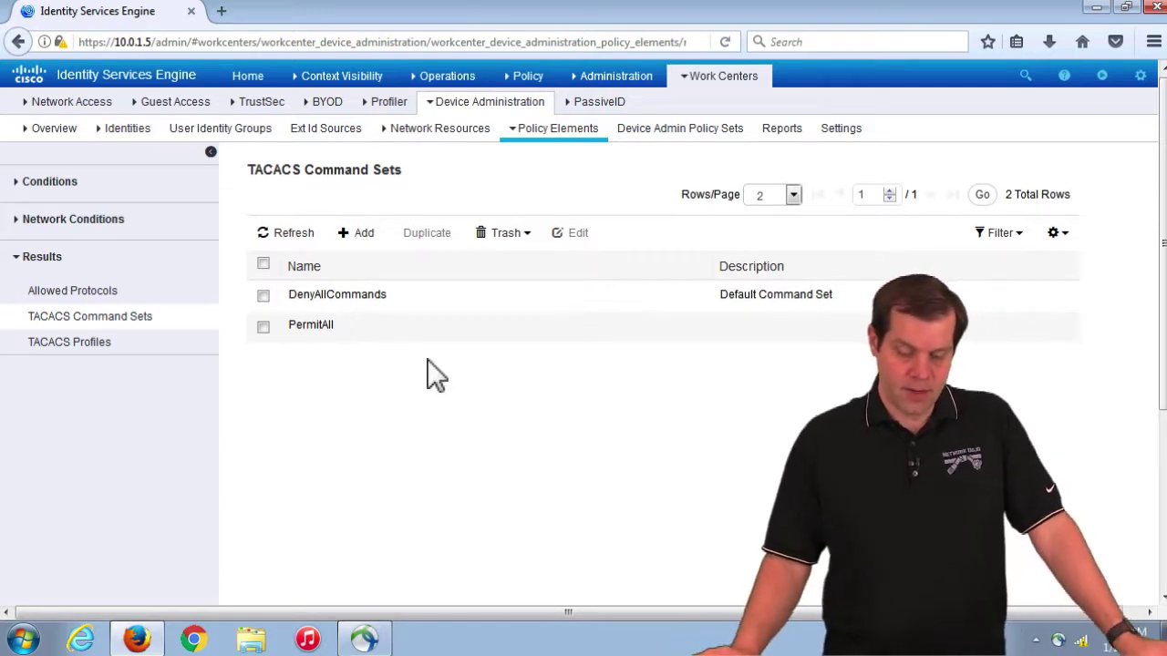
Step: Compare the DenyAllCommands and PermitAll command sets, then select PermitAll
double_click(299, 301)
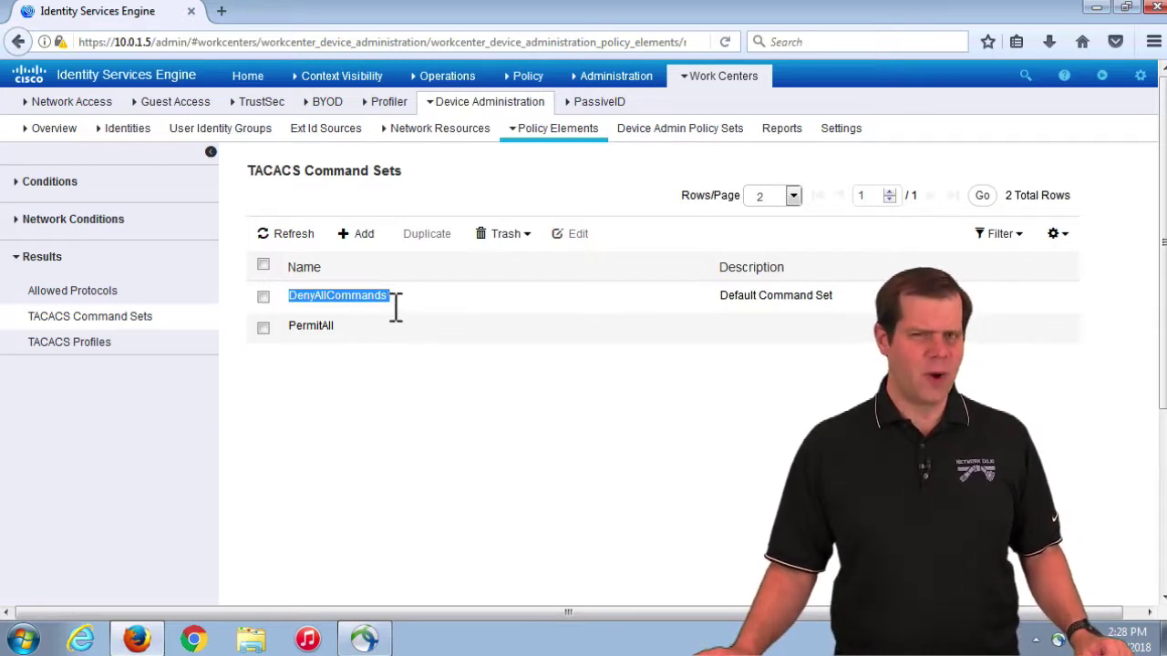
double_click(319, 335)
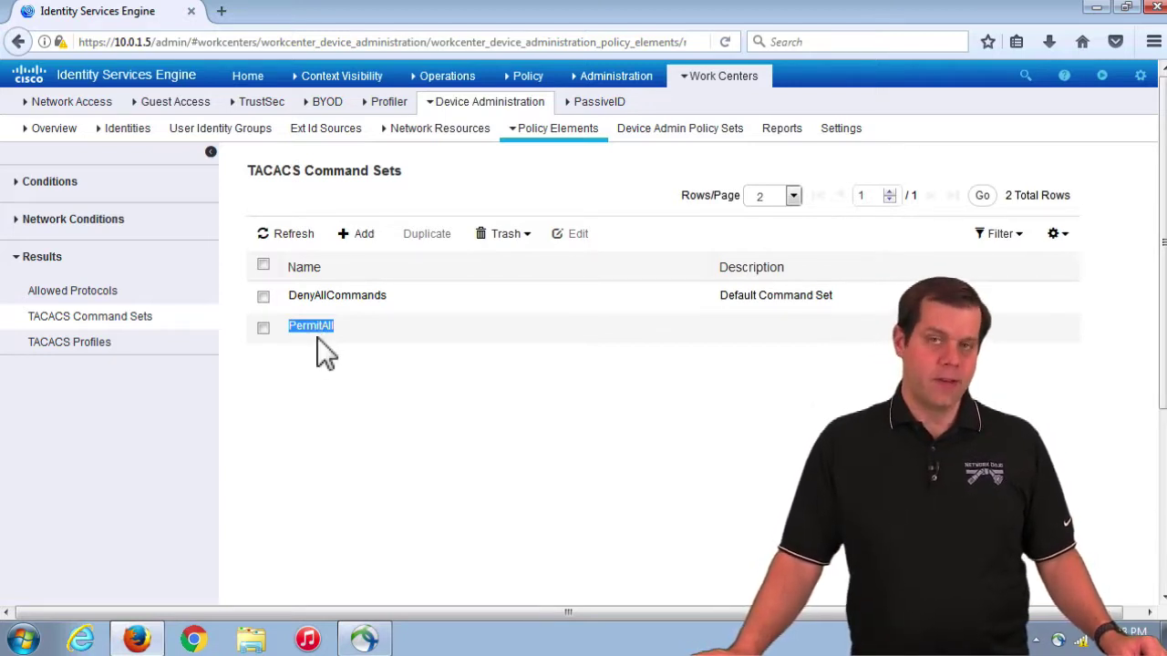
click(335, 355)
drag(304, 297, 417, 293)
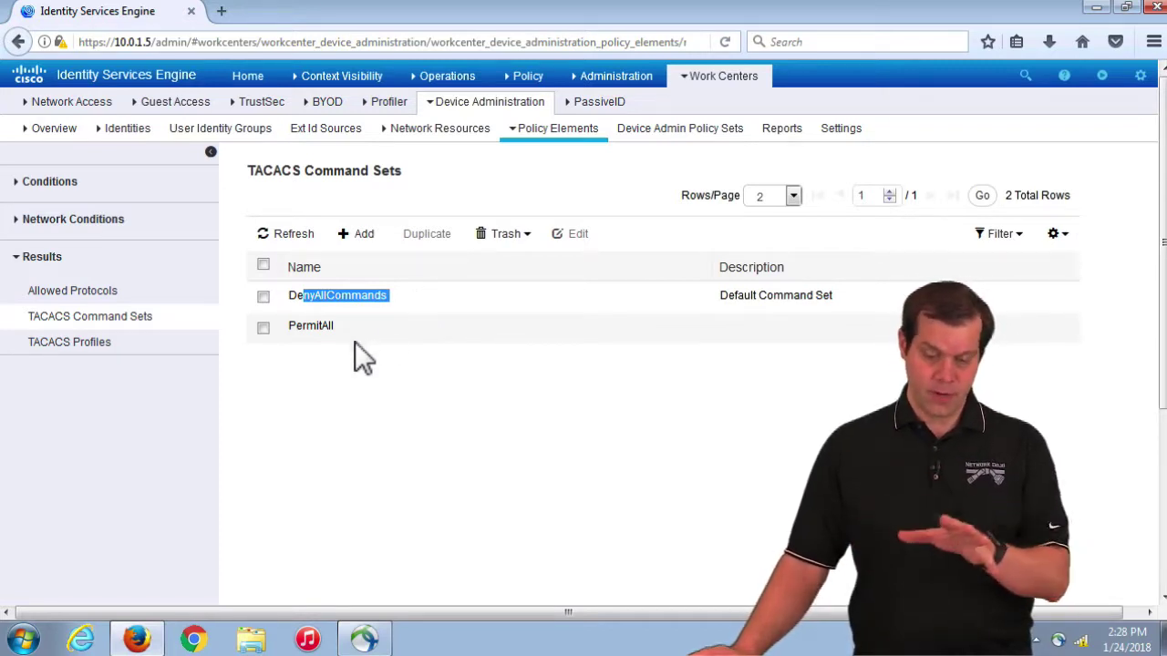
click(334, 383)
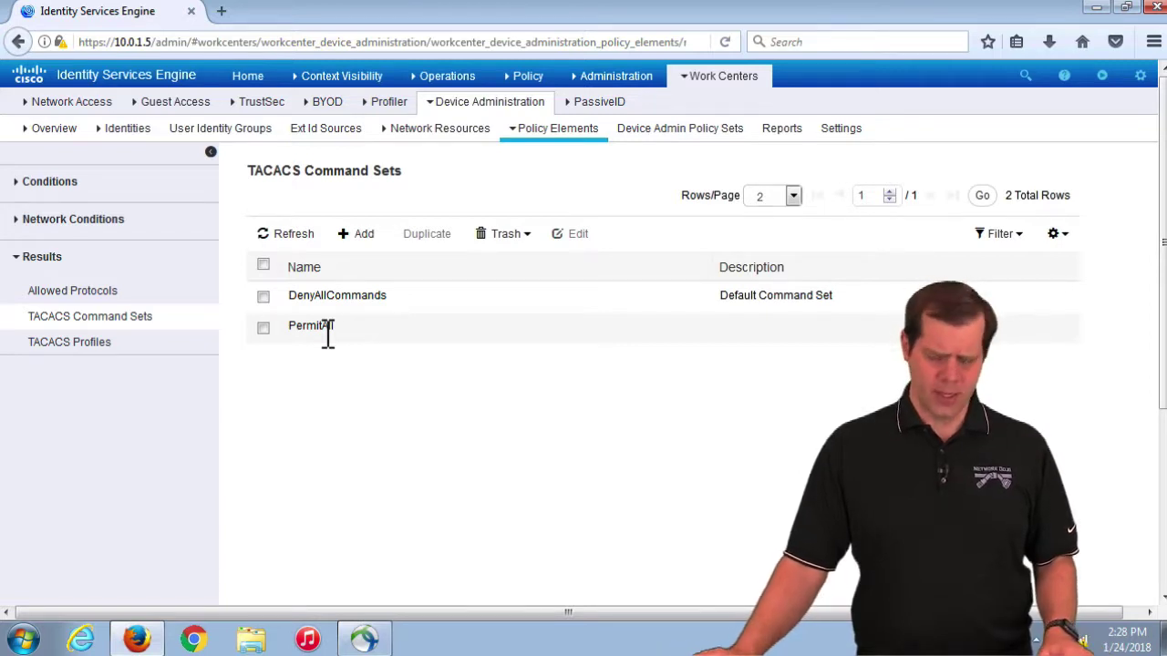
click(263, 328)
Step: Open PermitAll to confirm 'Permit any command that is not listed below', then go to TACACS Profiles
click(580, 235)
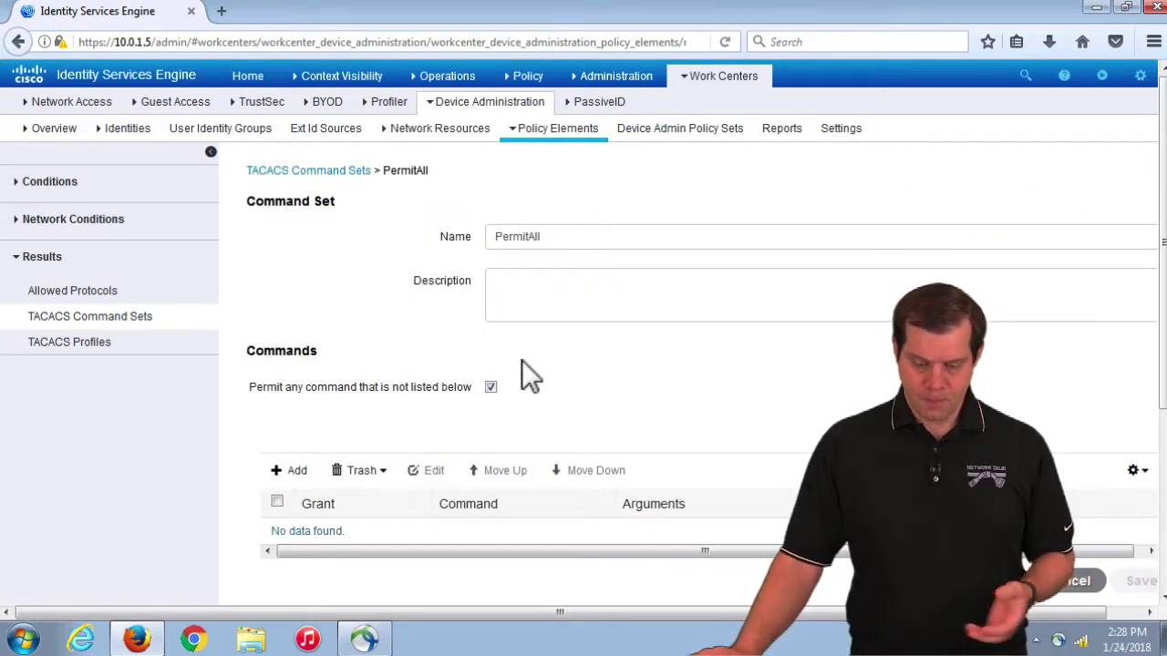
scroll(525, 374, down, 2)
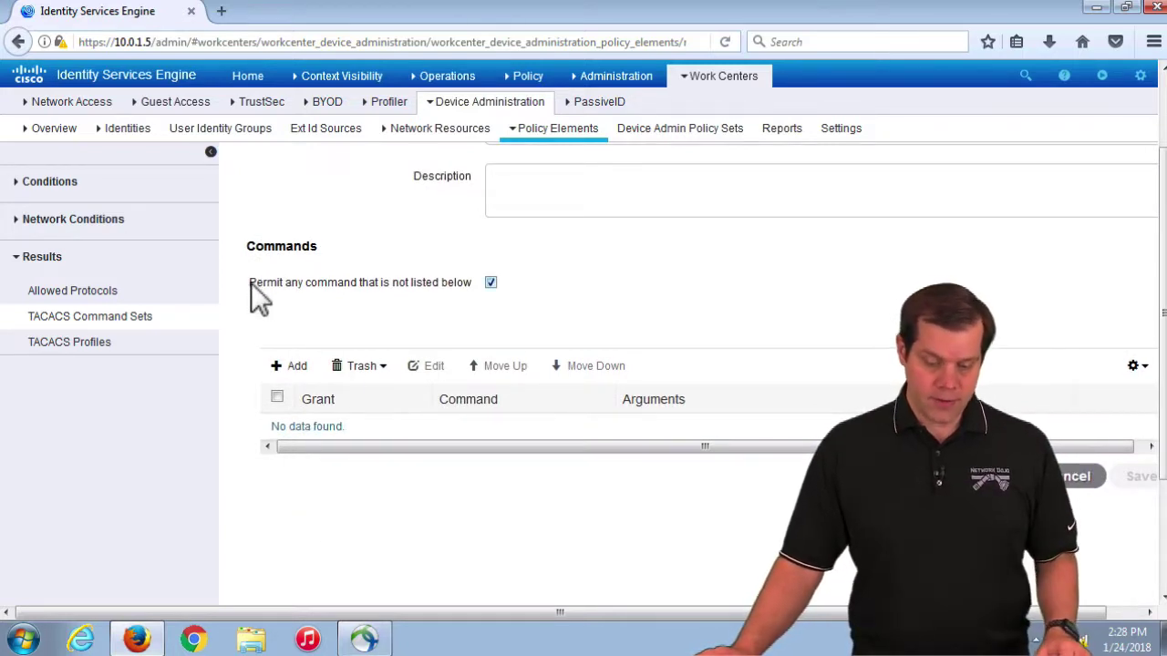
drag(249, 282, 382, 286)
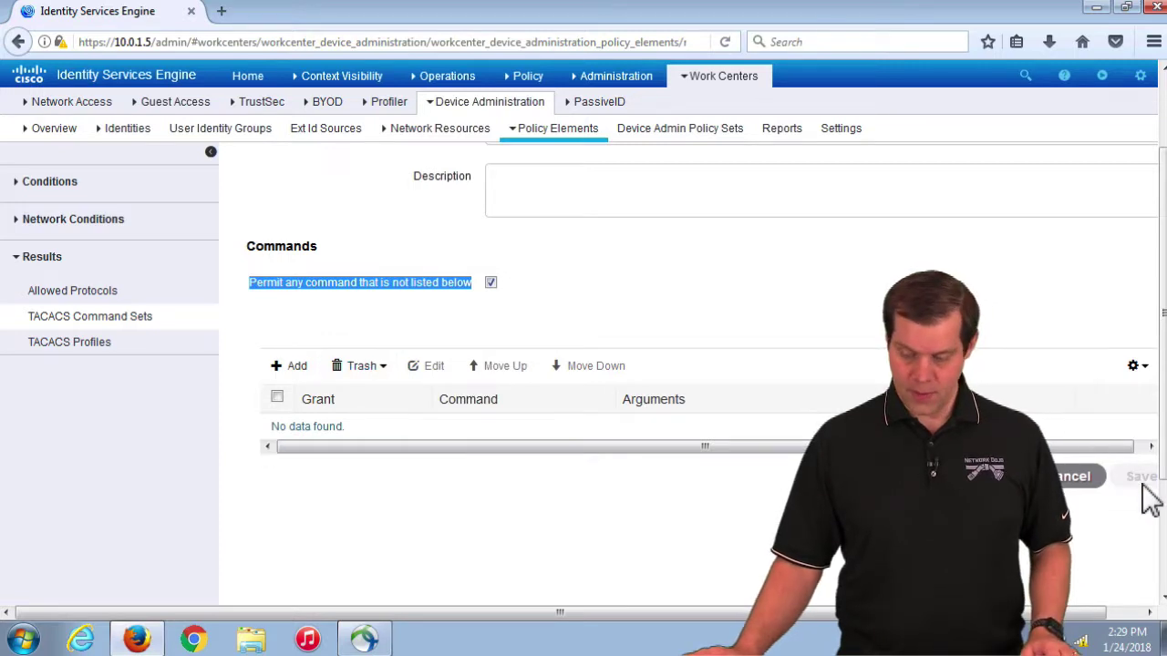
scroll(711, 296, up, 1)
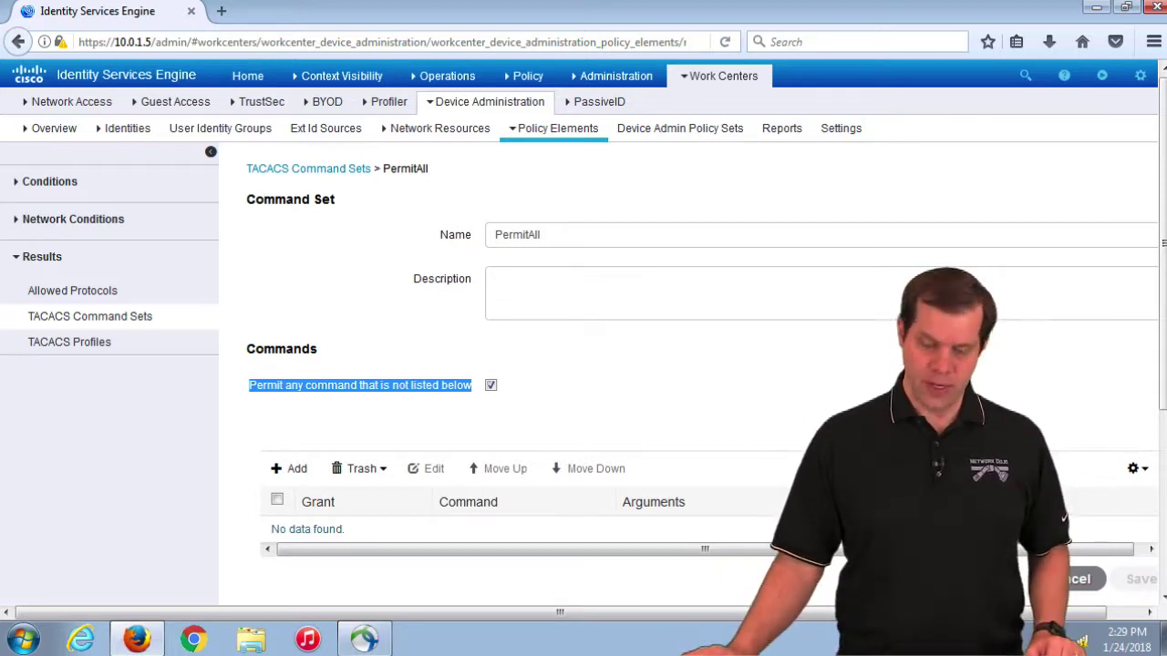
click(460, 360)
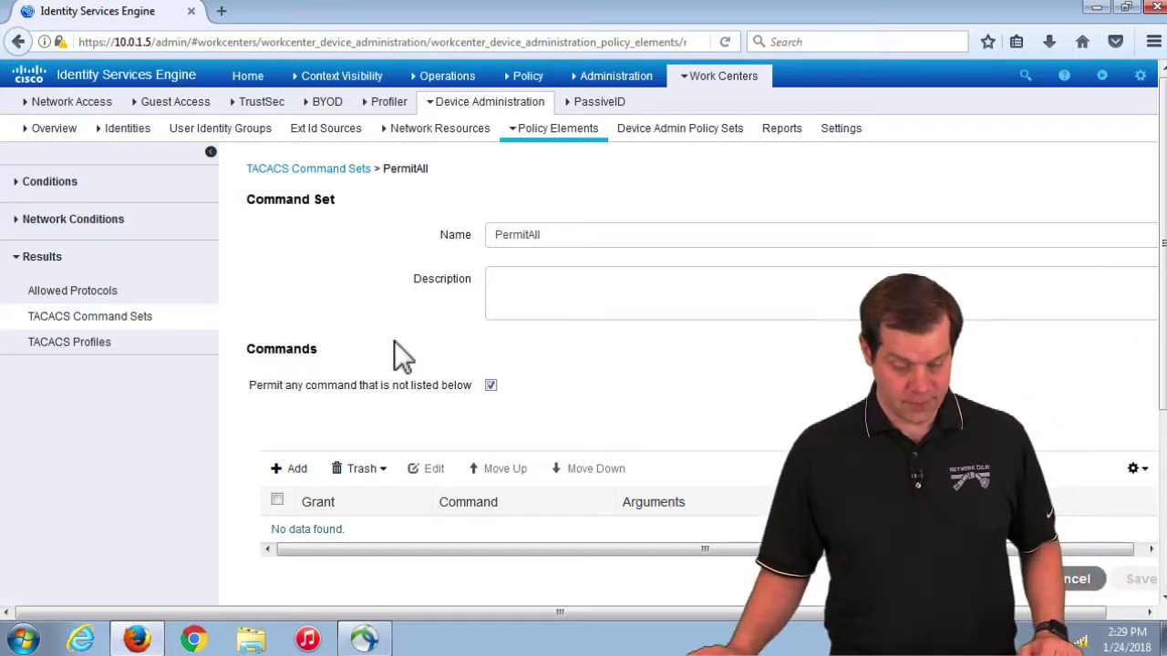
click(95, 346)
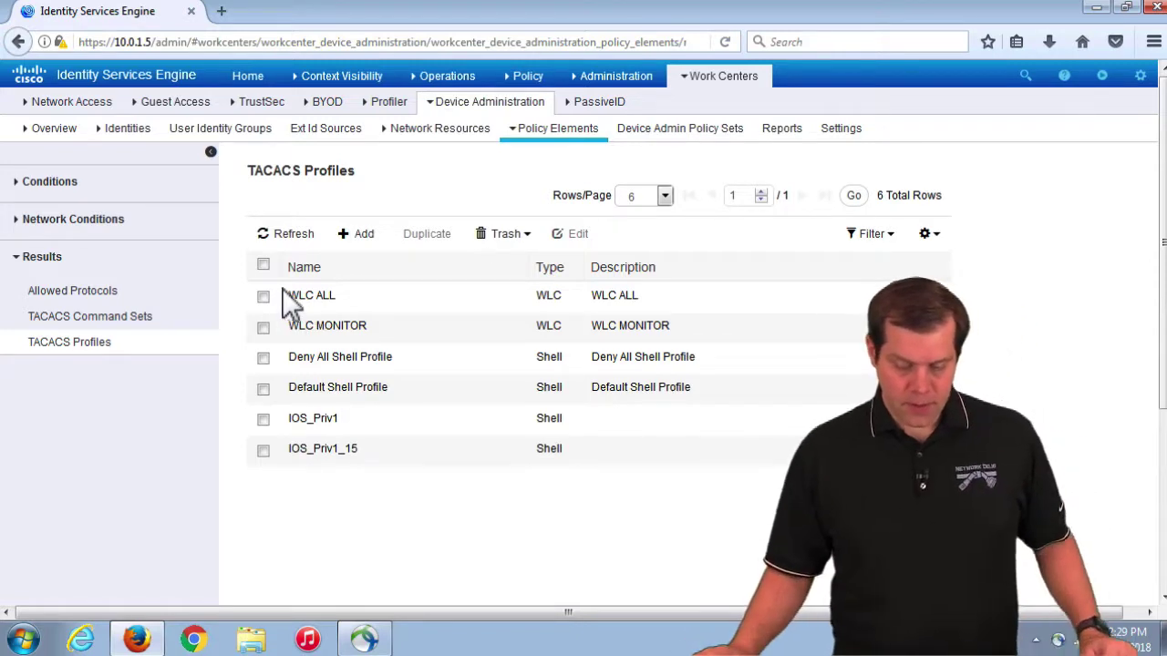
Step: Survey the built-in WLC and shell profiles, then edit the IOS_Priv1 profile
drag(290, 298, 724, 399)
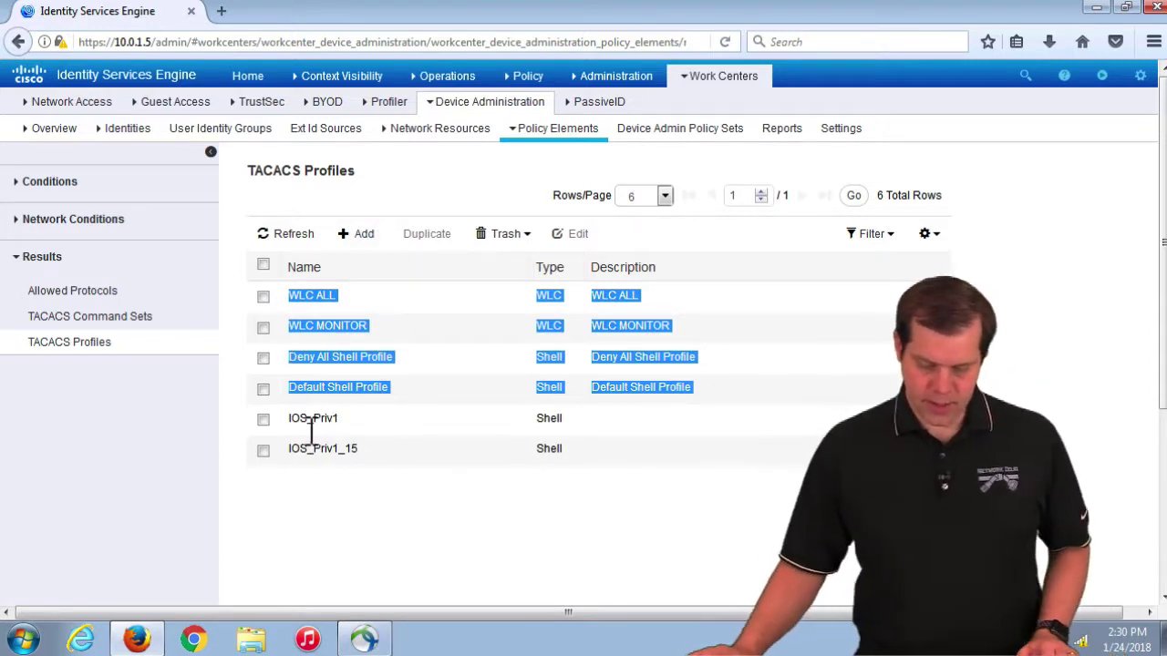
click(263, 420)
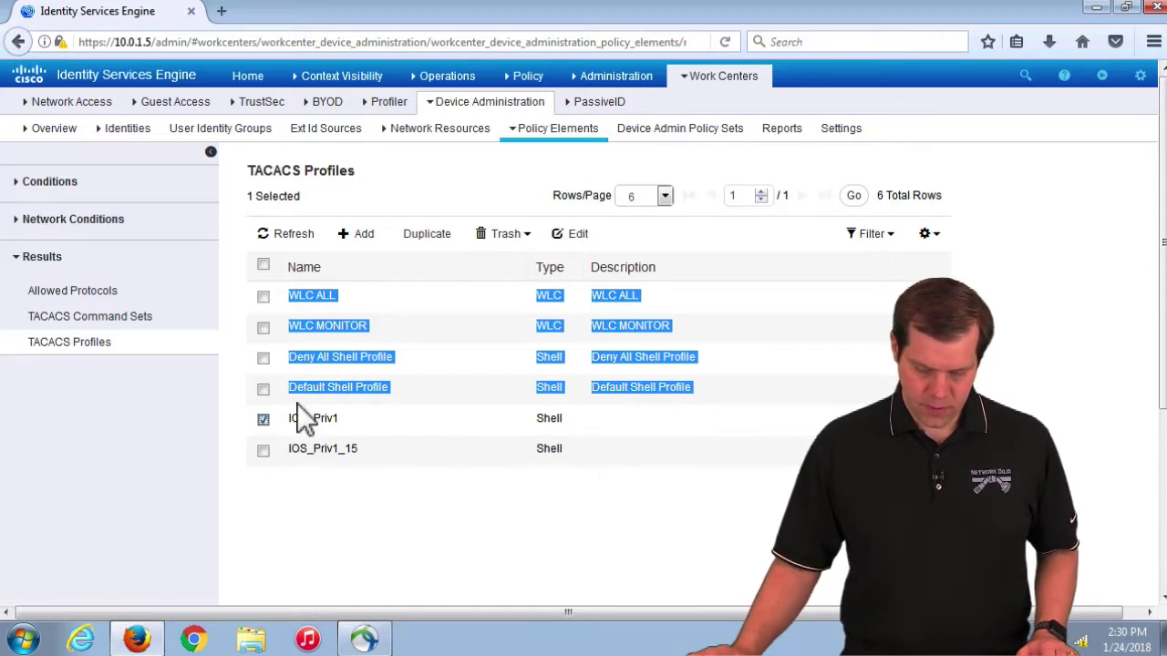
click(587, 237)
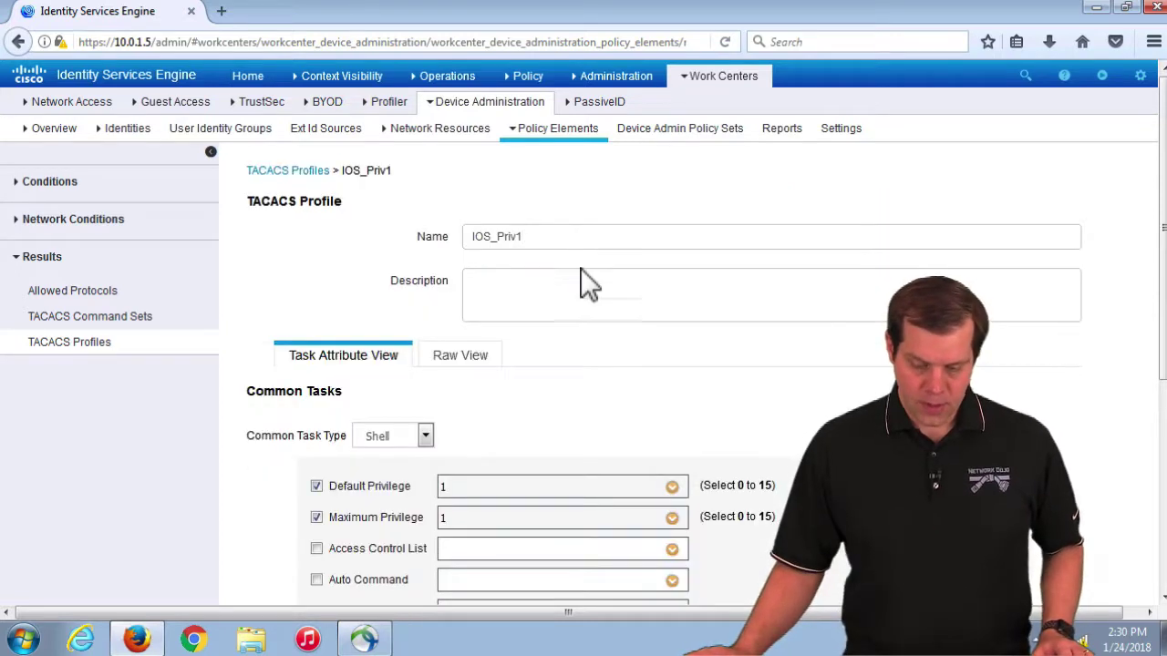
scroll(580, 340, down, 3)
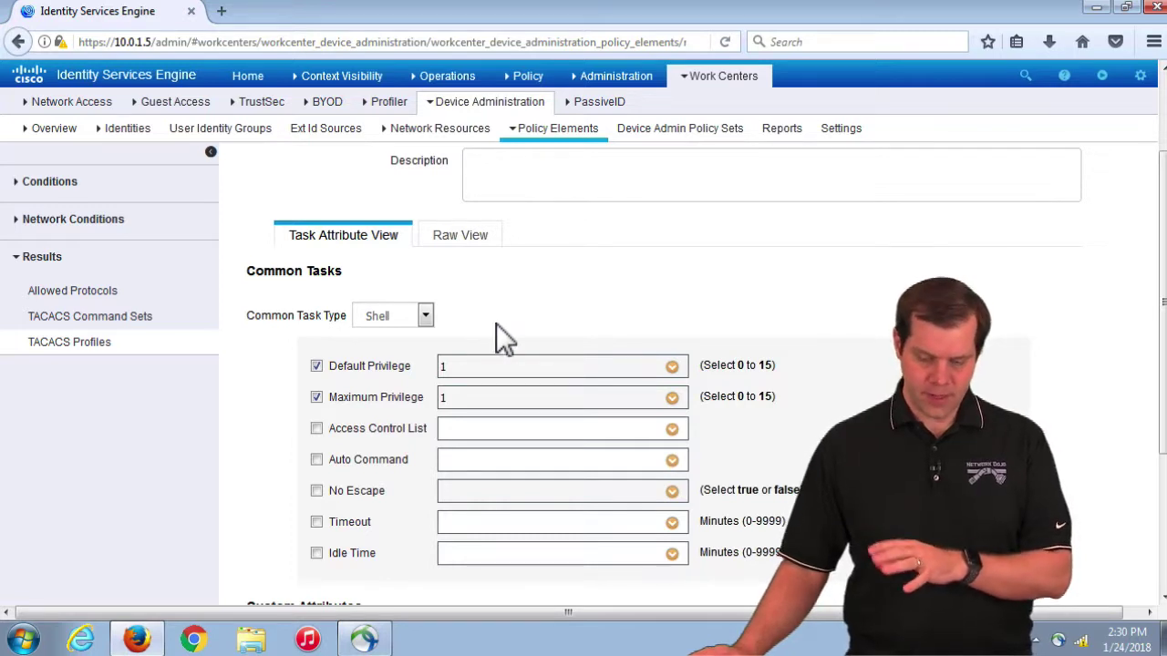
triple_click(310, 277)
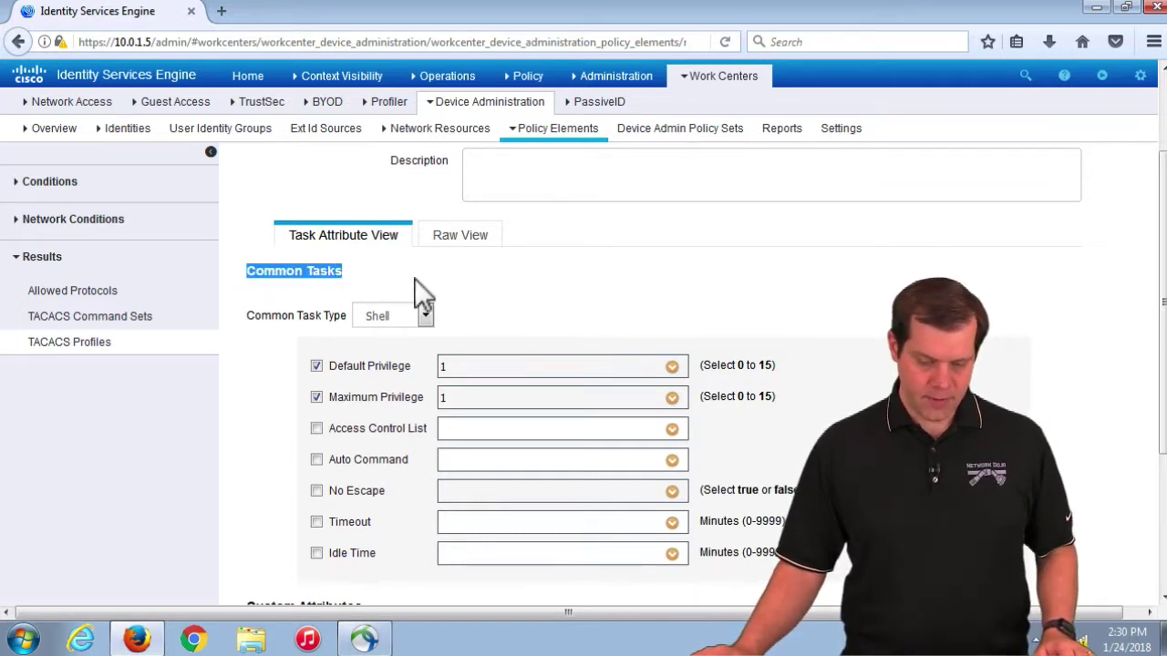
scroll(431, 350, down, 1)
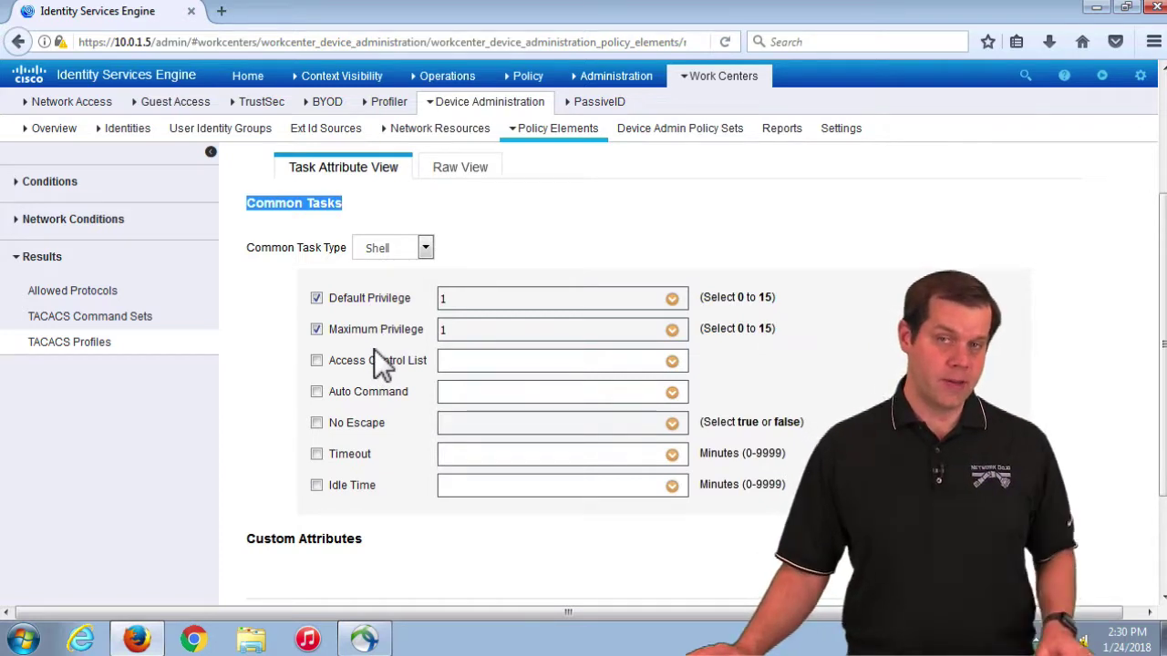
scroll(372, 379, down, 2)
scroll(372, 378, down, 1)
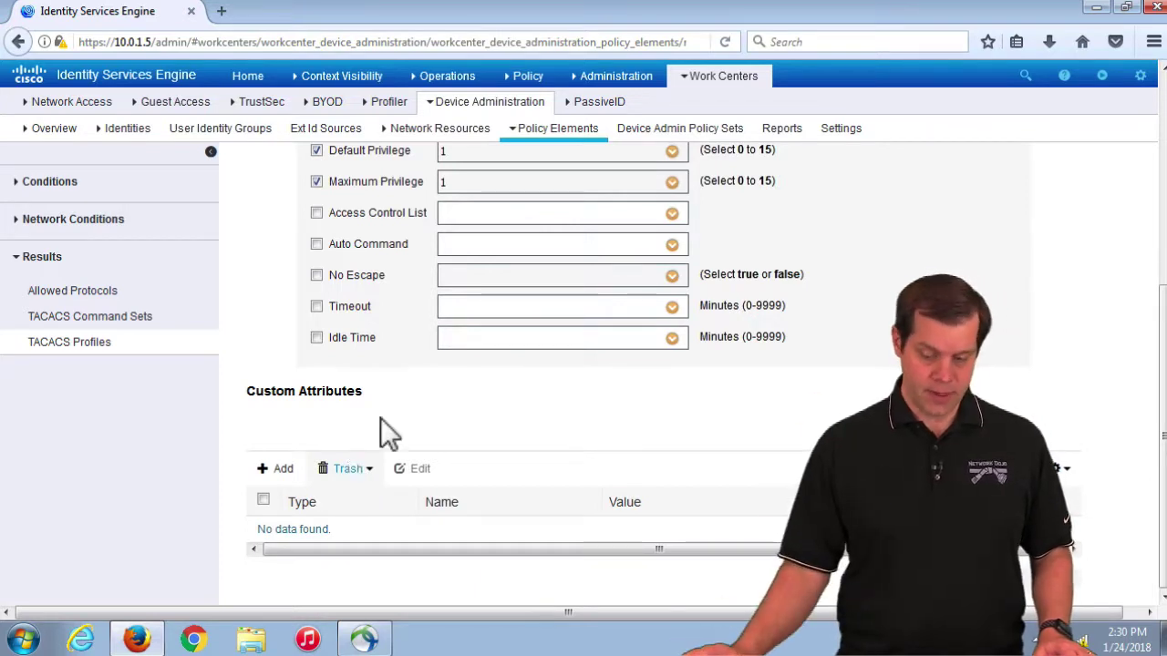
scroll(386, 389, up, 5)
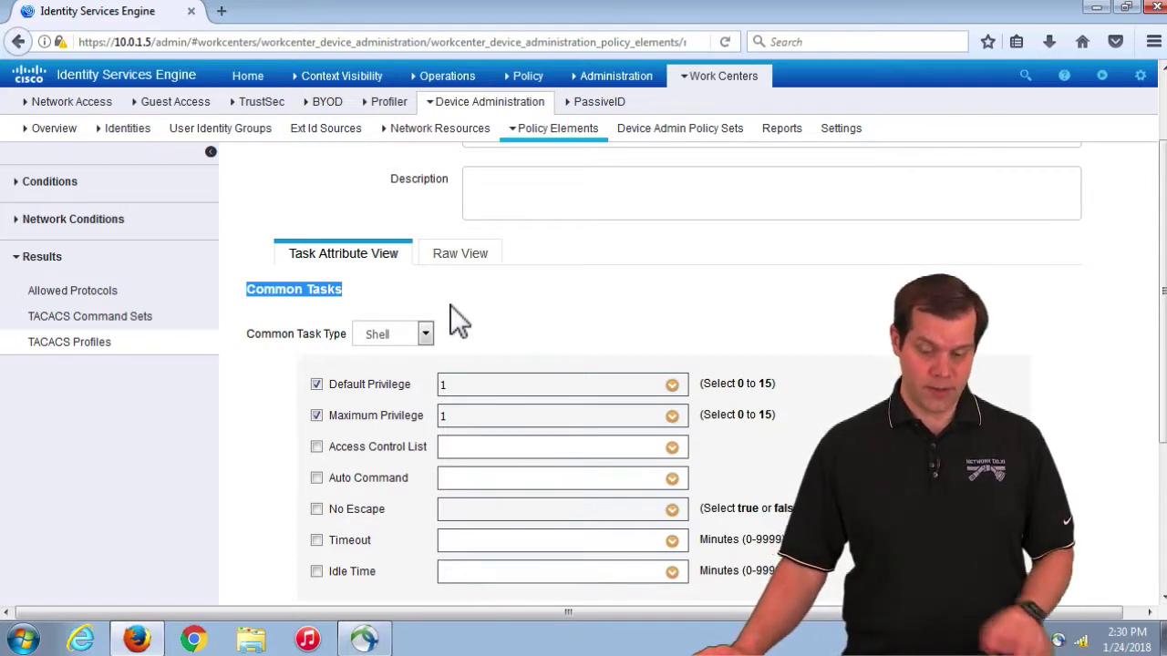
click(476, 255)
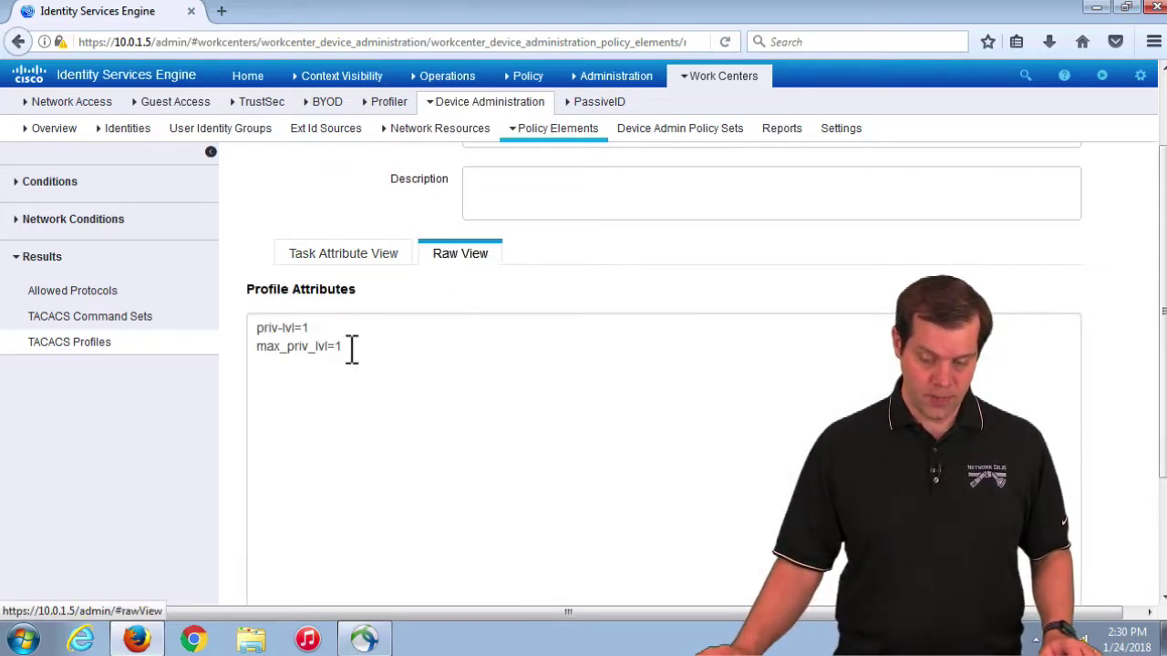
click(352, 420)
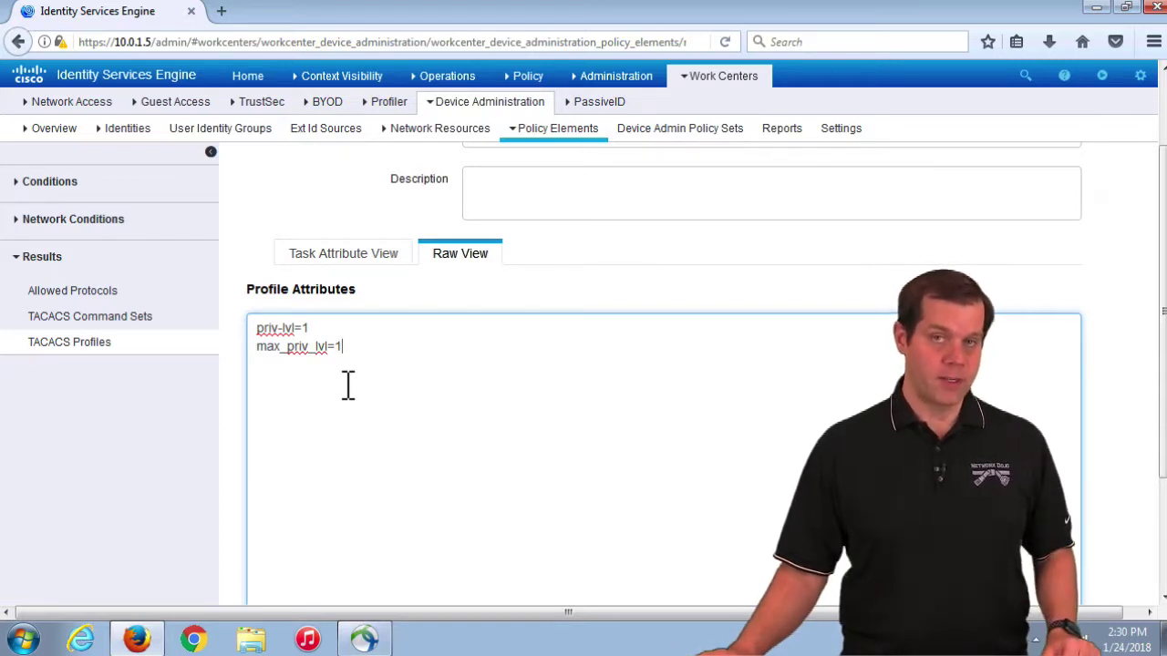
drag(342, 350, 226, 326)
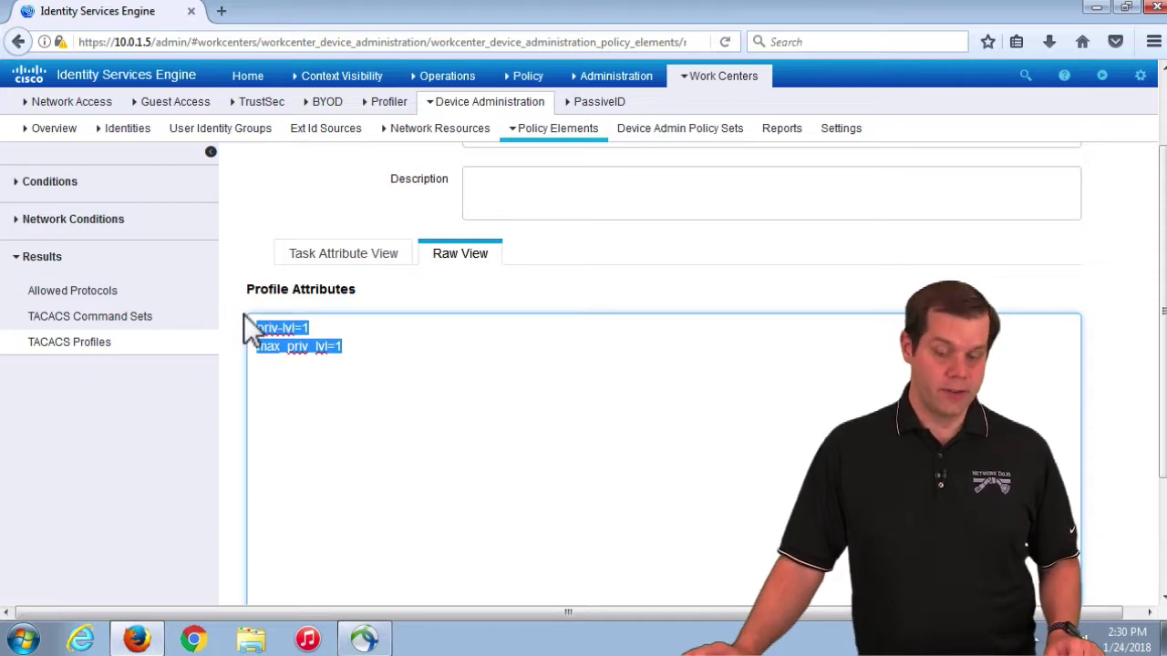
click(342, 253)
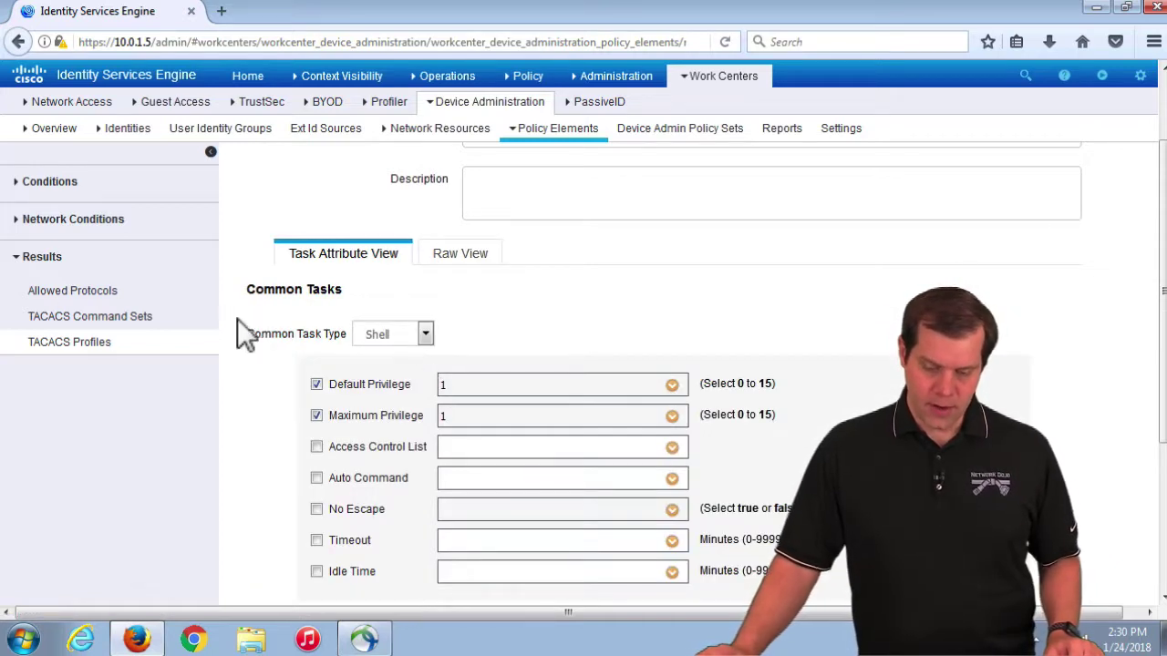
Step: Confirm IOS_Priv1's Common Task Type stays Shell
drag(290, 336, 362, 339)
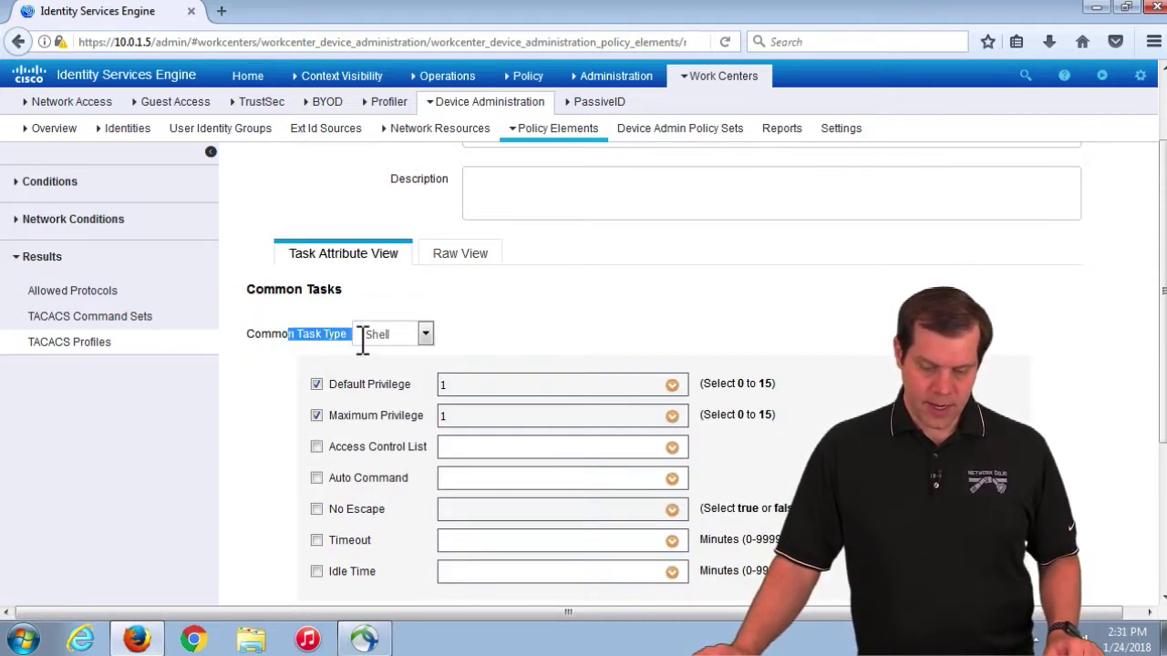
click(429, 333)
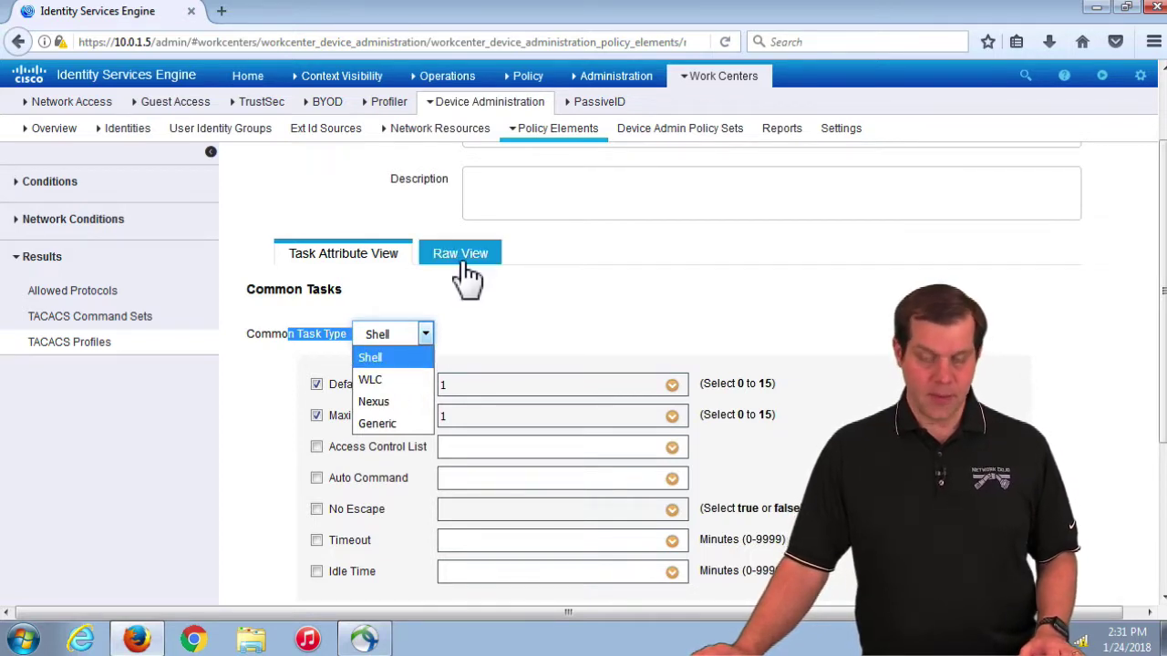
click(383, 358)
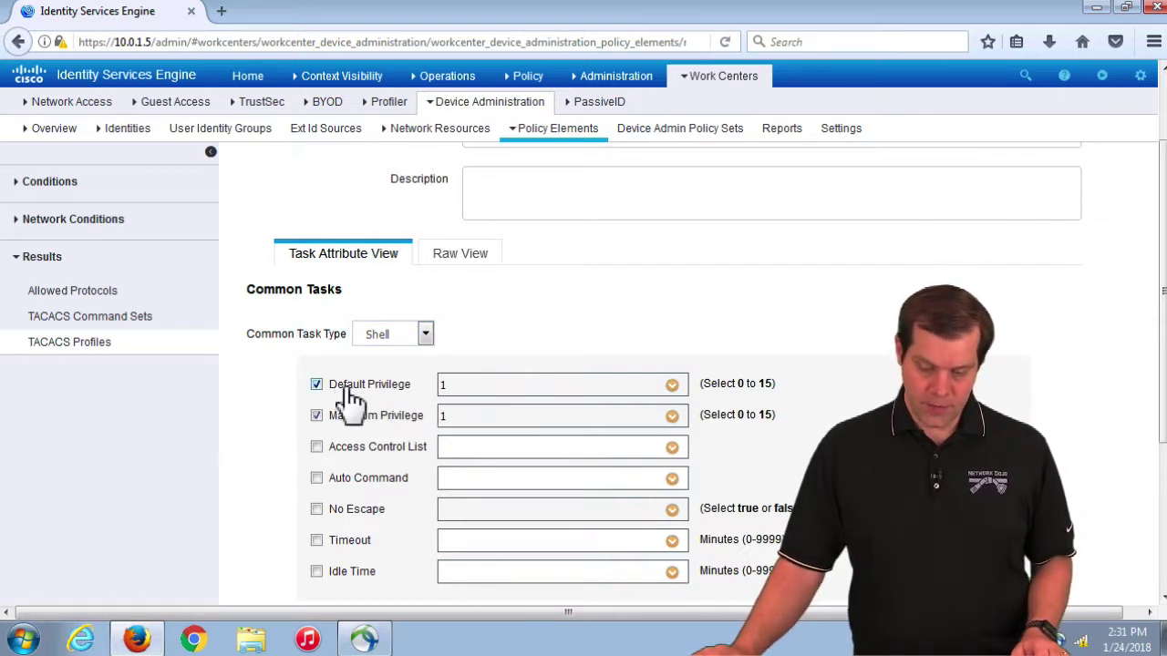
Step: Check Default and Maximum Privilege are both 1, then return to TACACS Profiles
drag(338, 396, 440, 387)
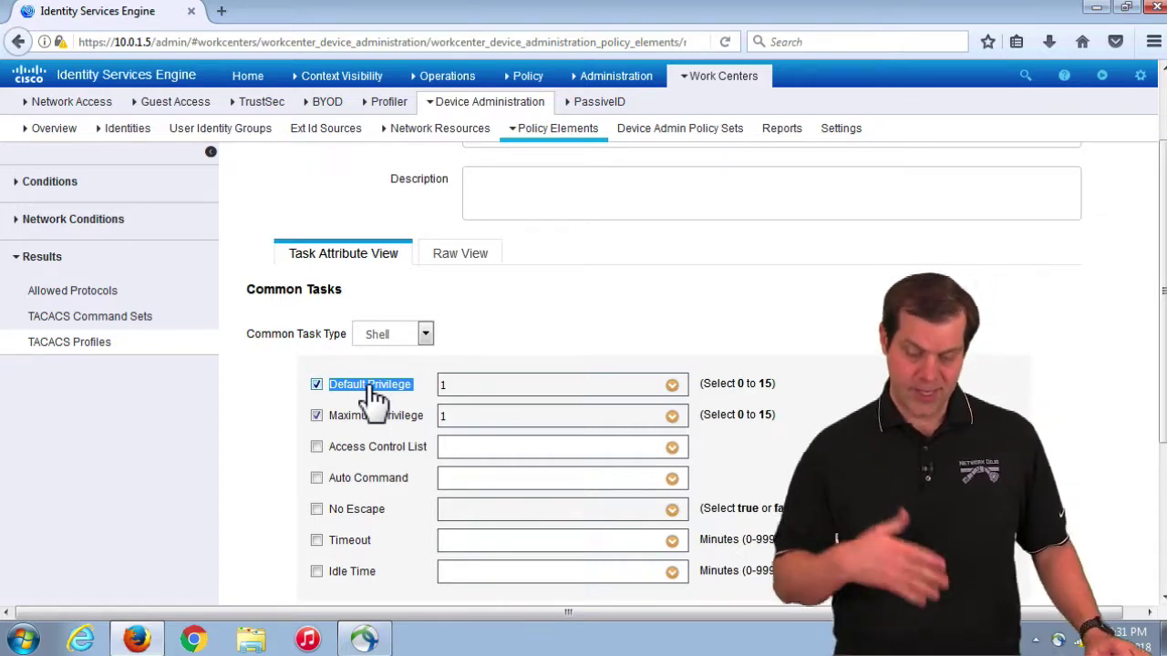
scroll(488, 460, up, 1)
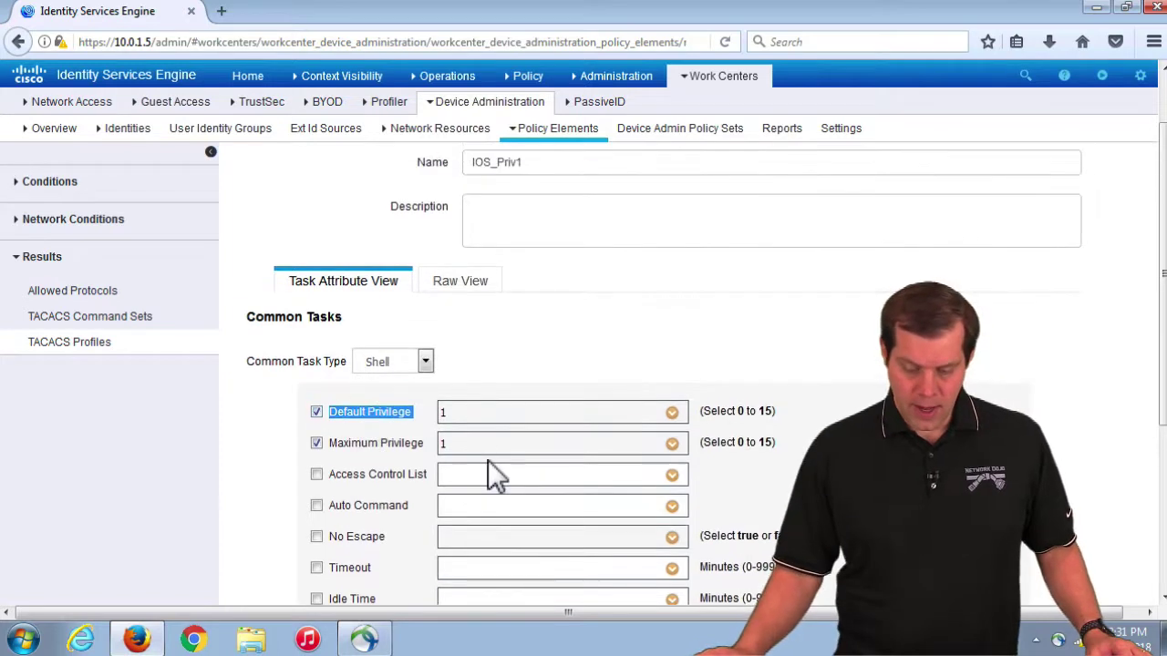
click(672, 413)
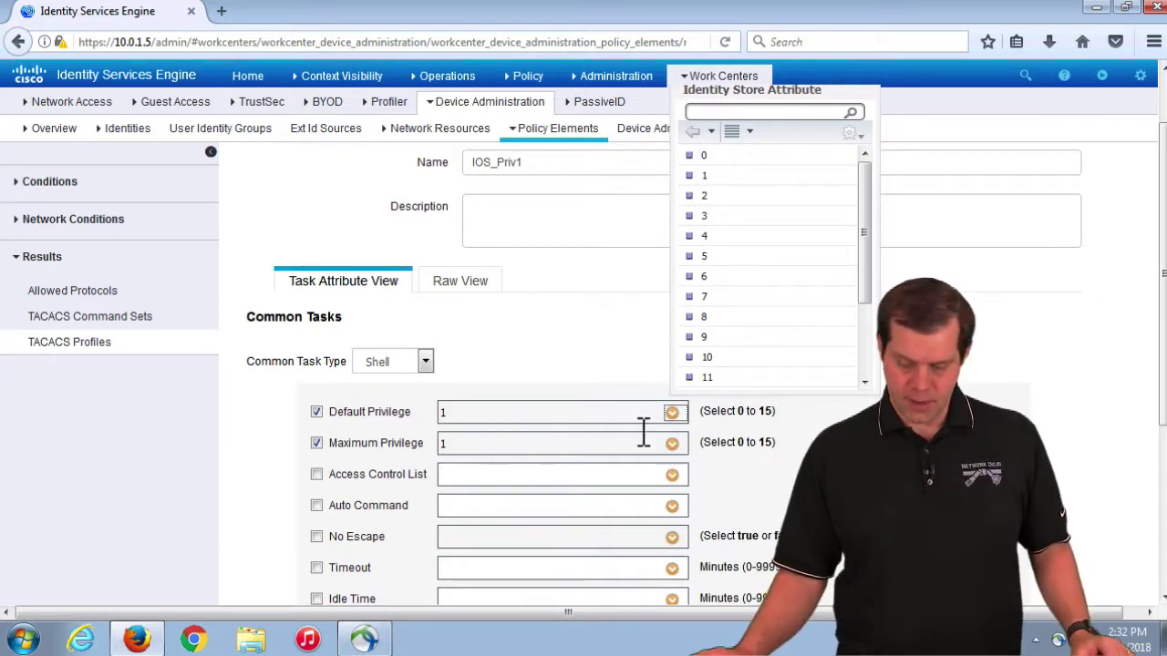
click(487, 422)
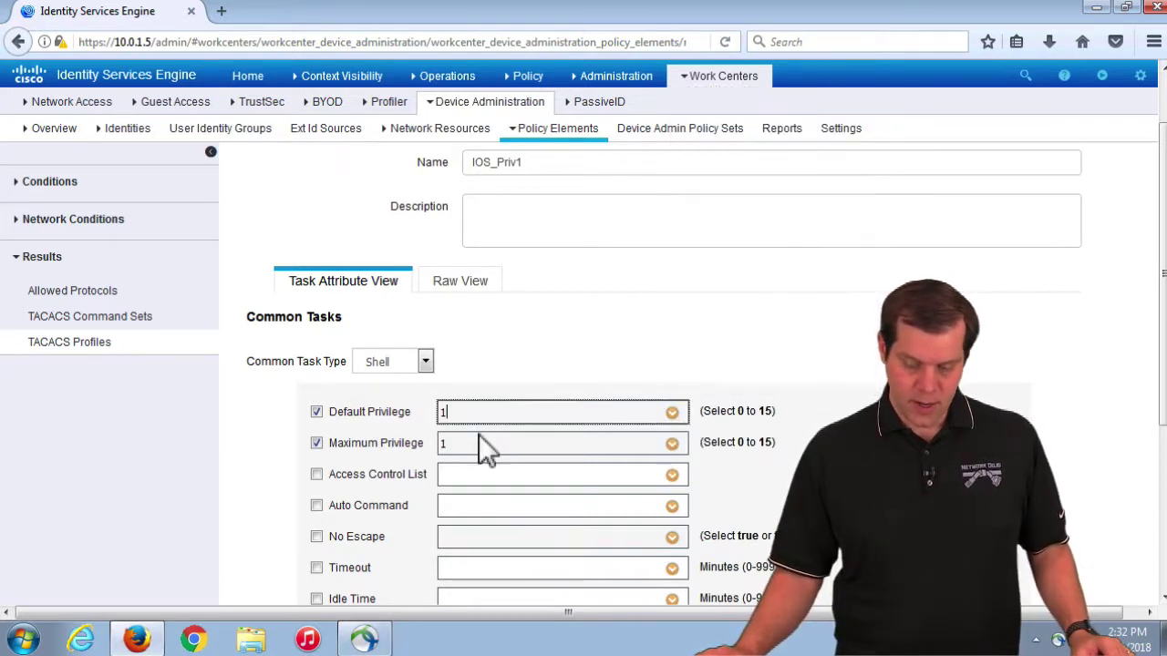
key(Tab)
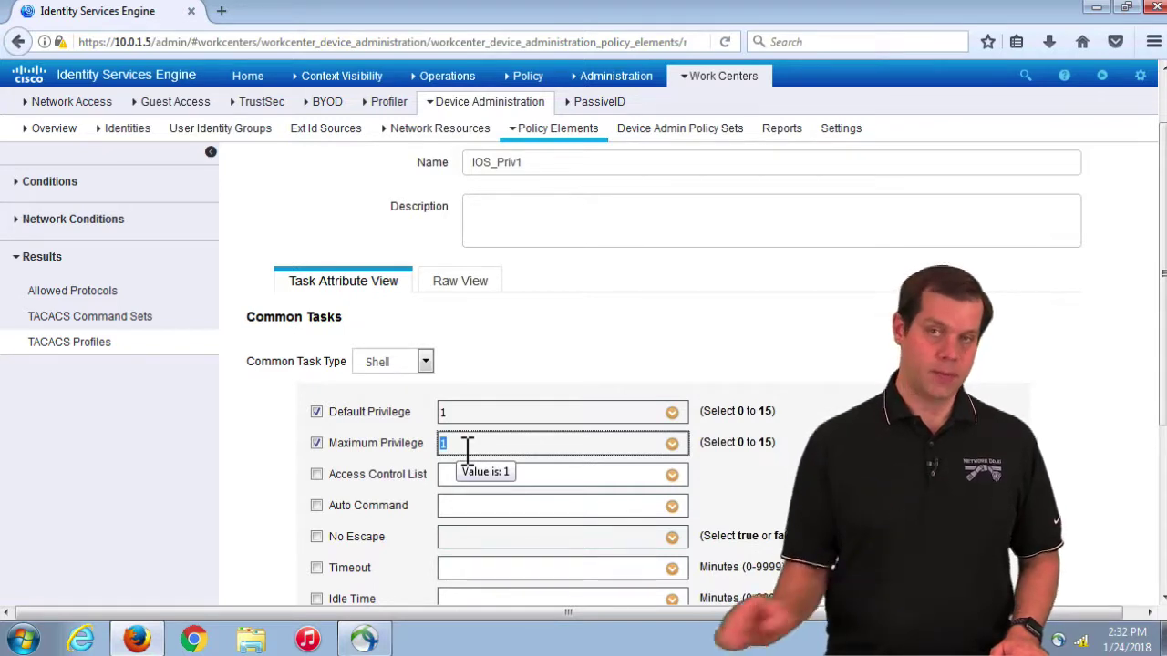
click(781, 446)
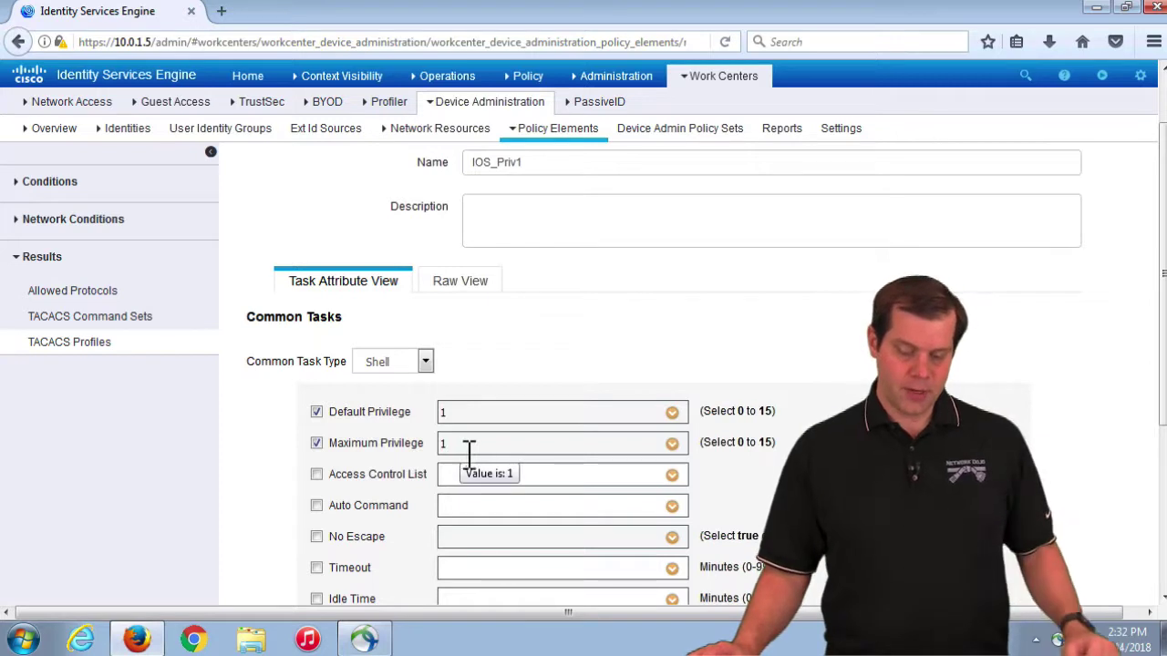
drag(344, 444, 426, 446)
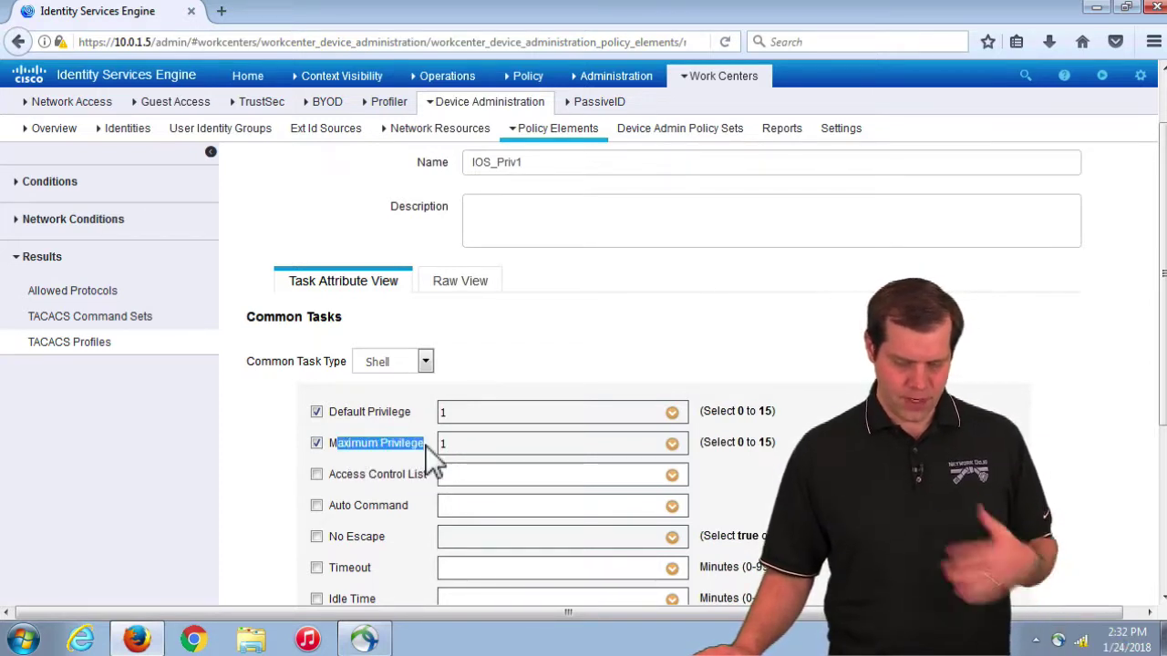
scroll(413, 484, down, 3)
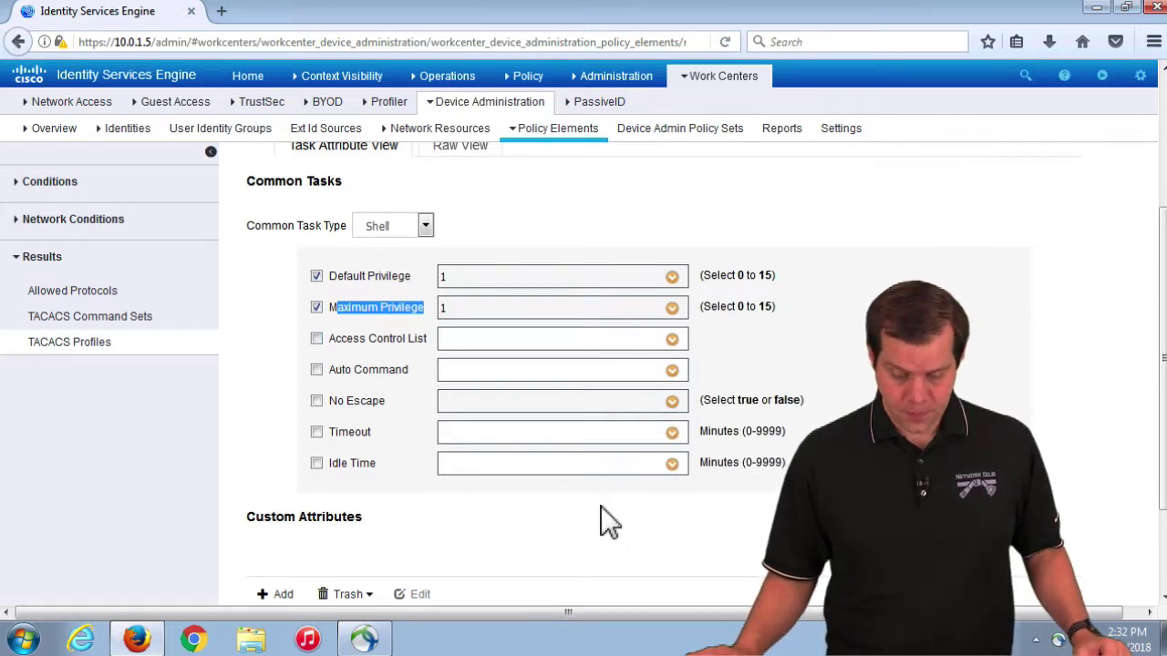
scroll(606, 520, up, 1)
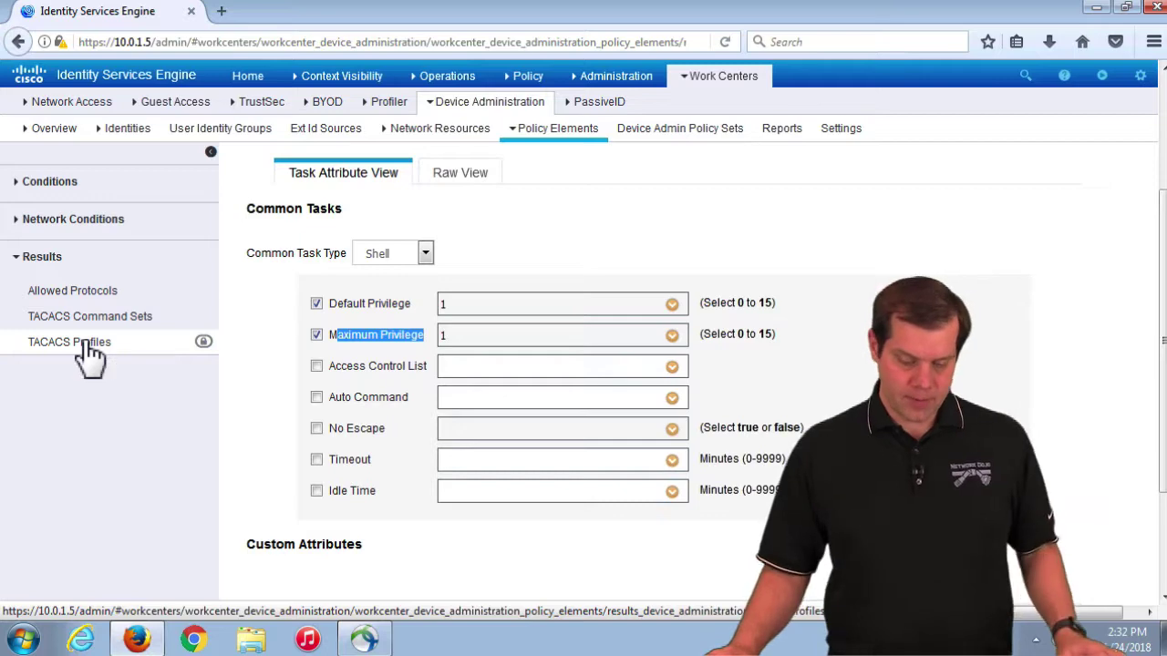
click(81, 345)
Step: Discard the IOS_Priv1 changes and open the IOS_Priv1_15 profile for editing
click(831, 212)
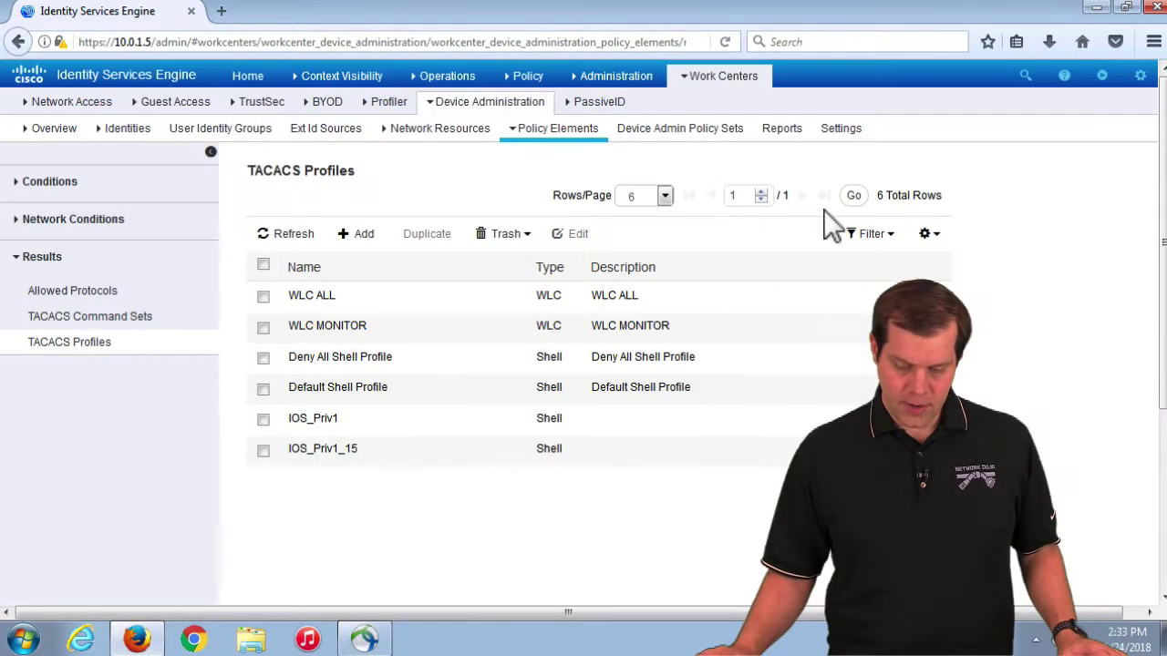
click(263, 451)
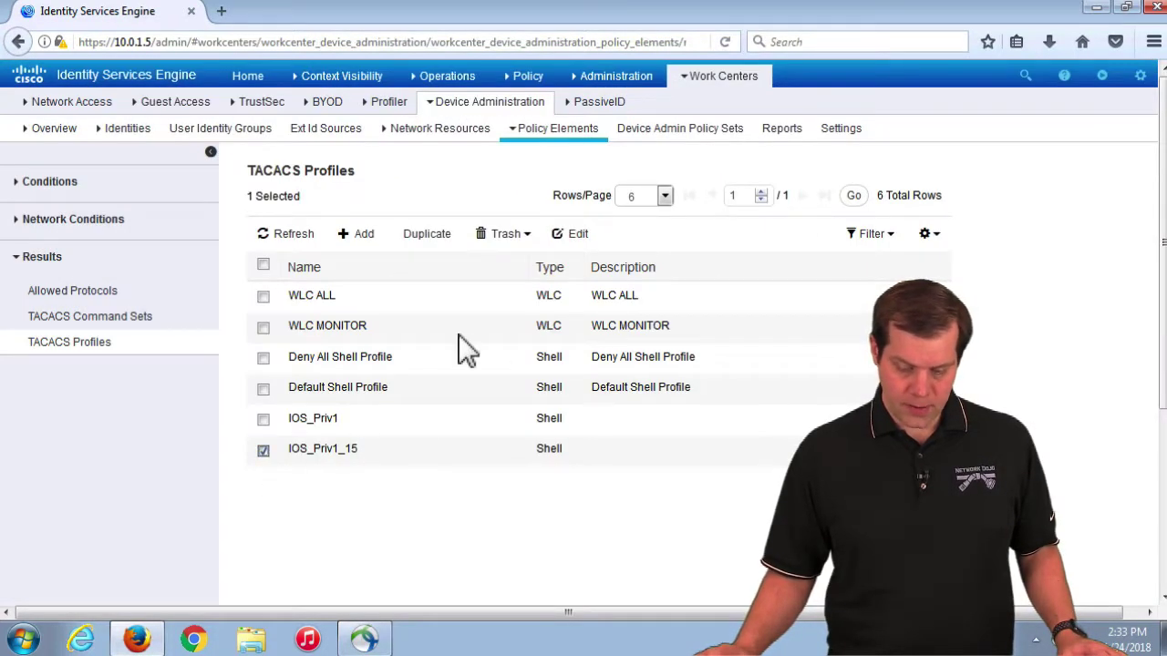
click(575, 235)
Step: Verify IOS_Priv1_15 has Default Privilege 1 and Maximum Privilege 15, then go to Device Admin Policy Sets
click(471, 490)
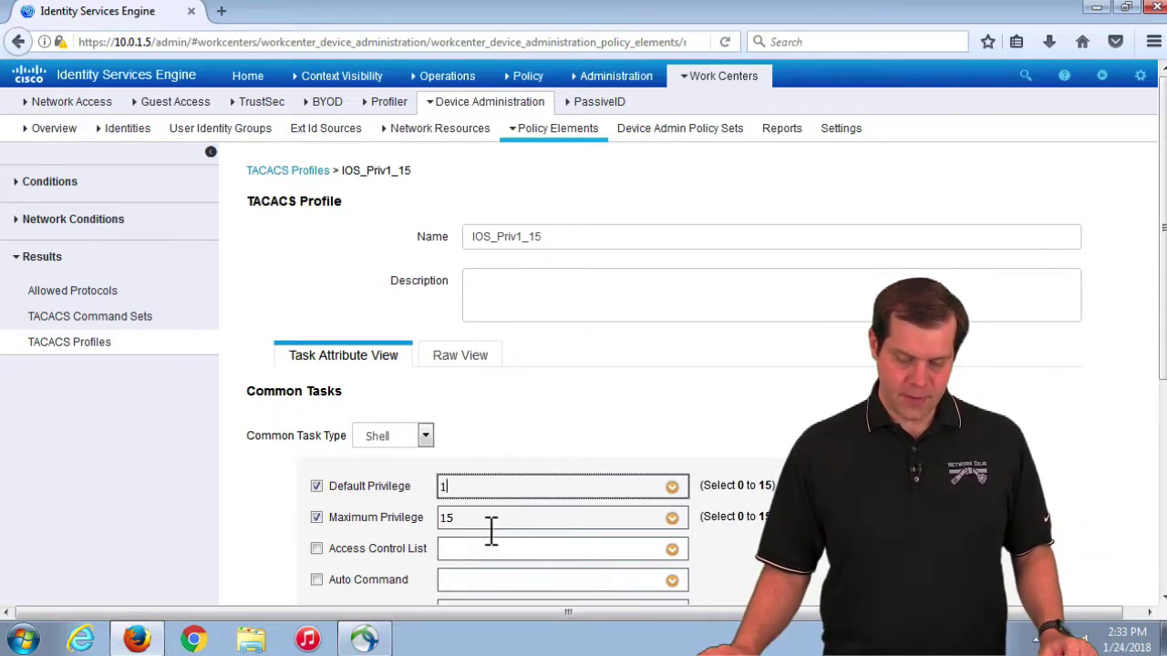
key(Tab)
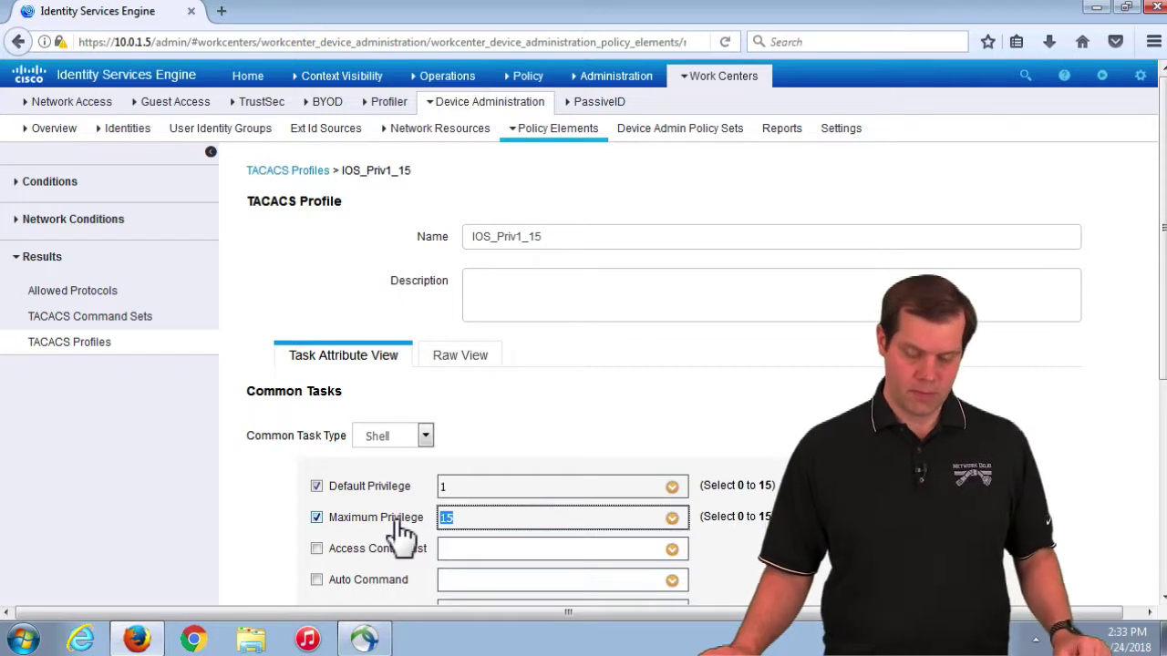
click(479, 495)
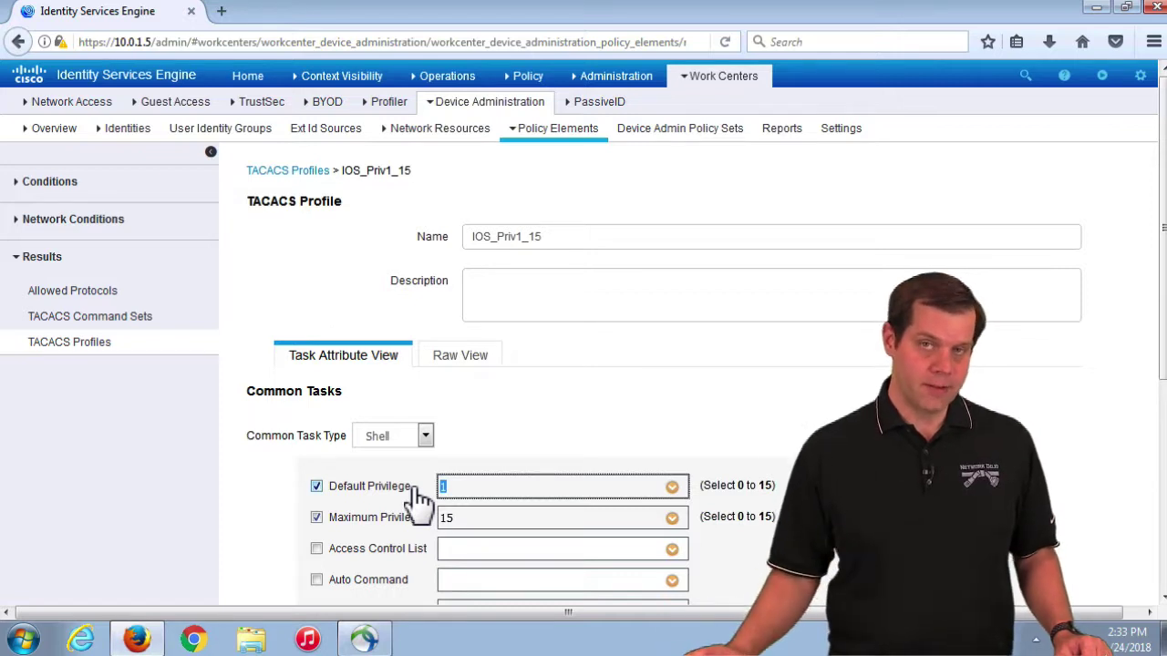
click(474, 519)
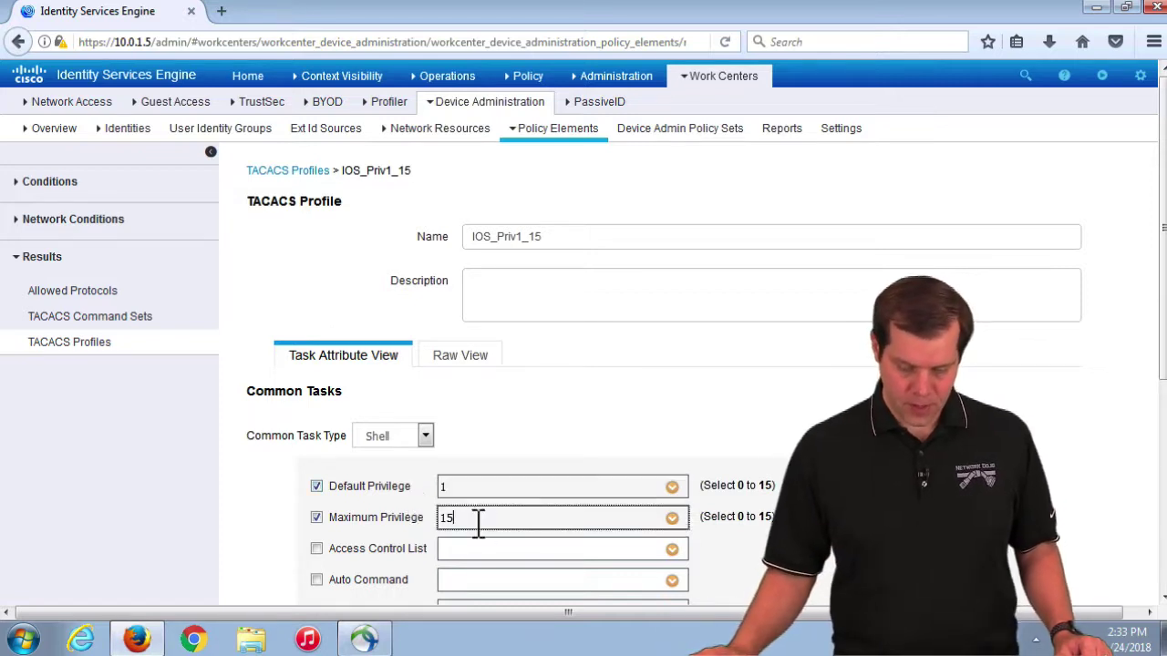
click(470, 495)
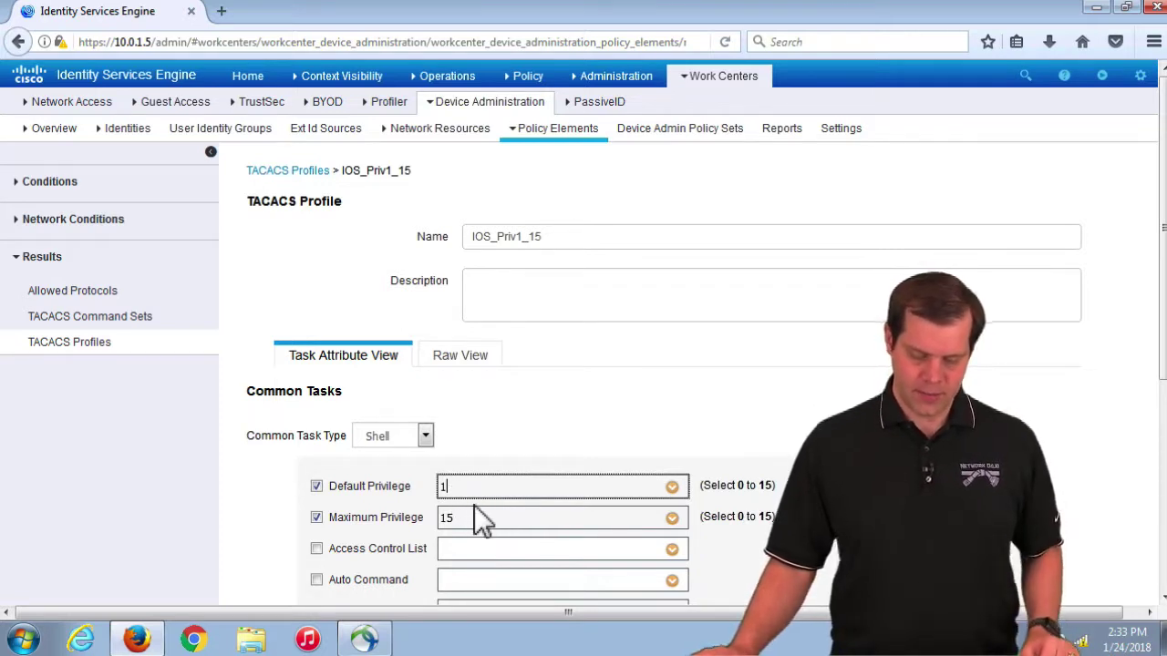
click(811, 497)
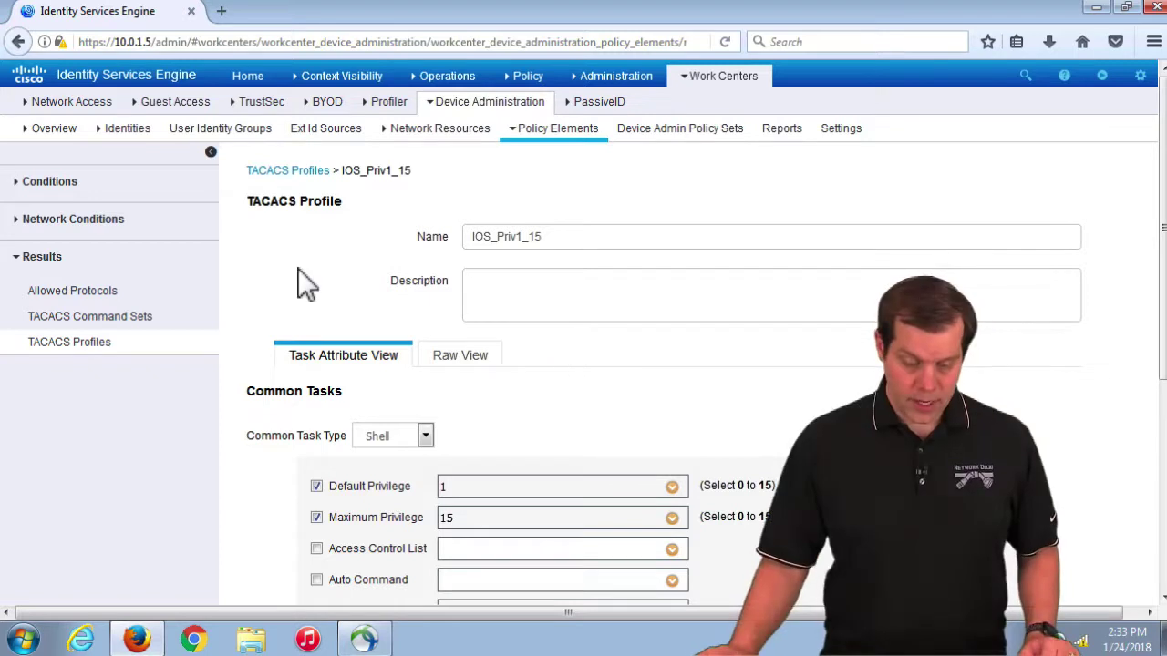
click(690, 139)
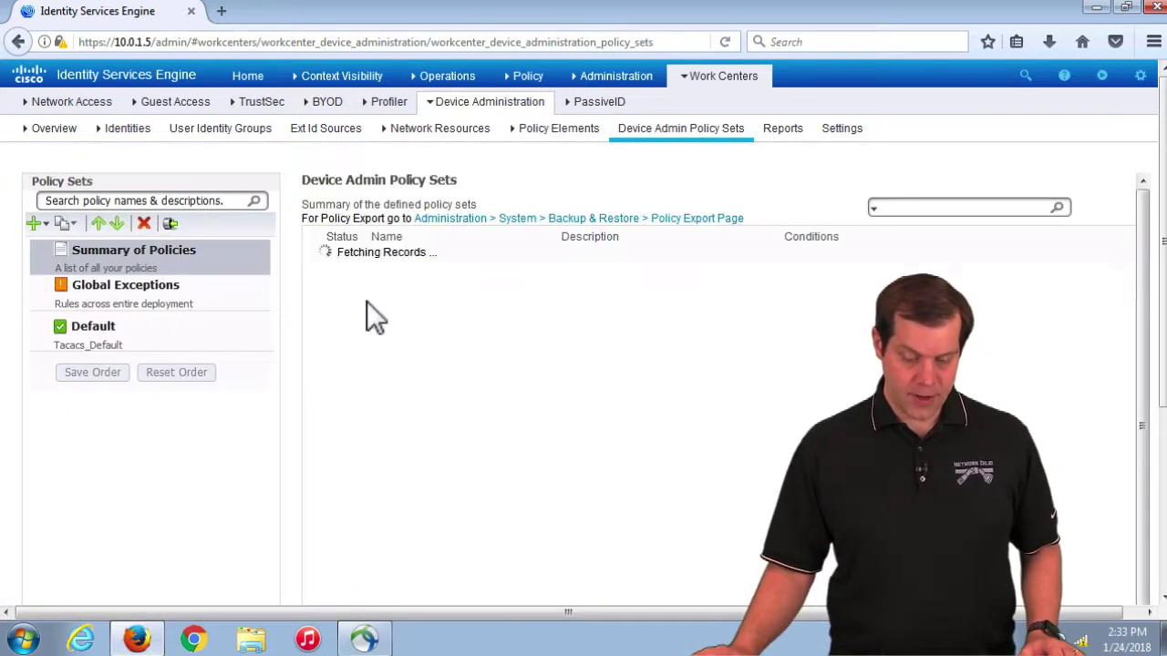
Step: Open the Default policy set and scroll to rules mapping isegroup1→IOS_Priv1, isegroup2→IOS_Priv1_15
click(118, 335)
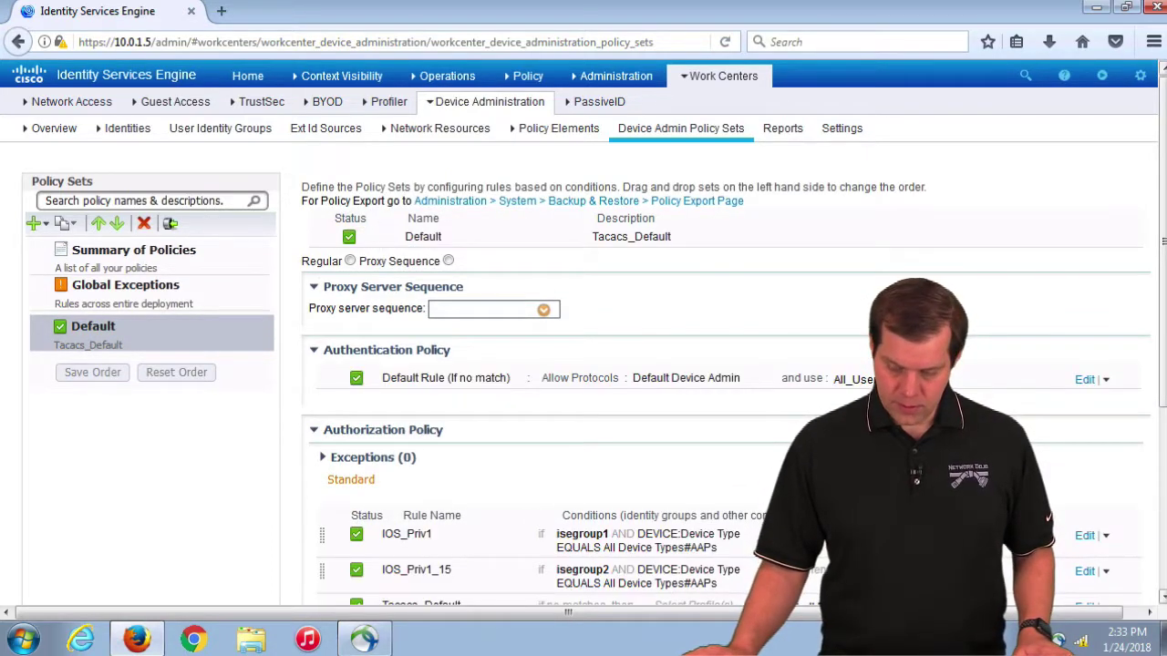
scroll(1094, 474, down, 3)
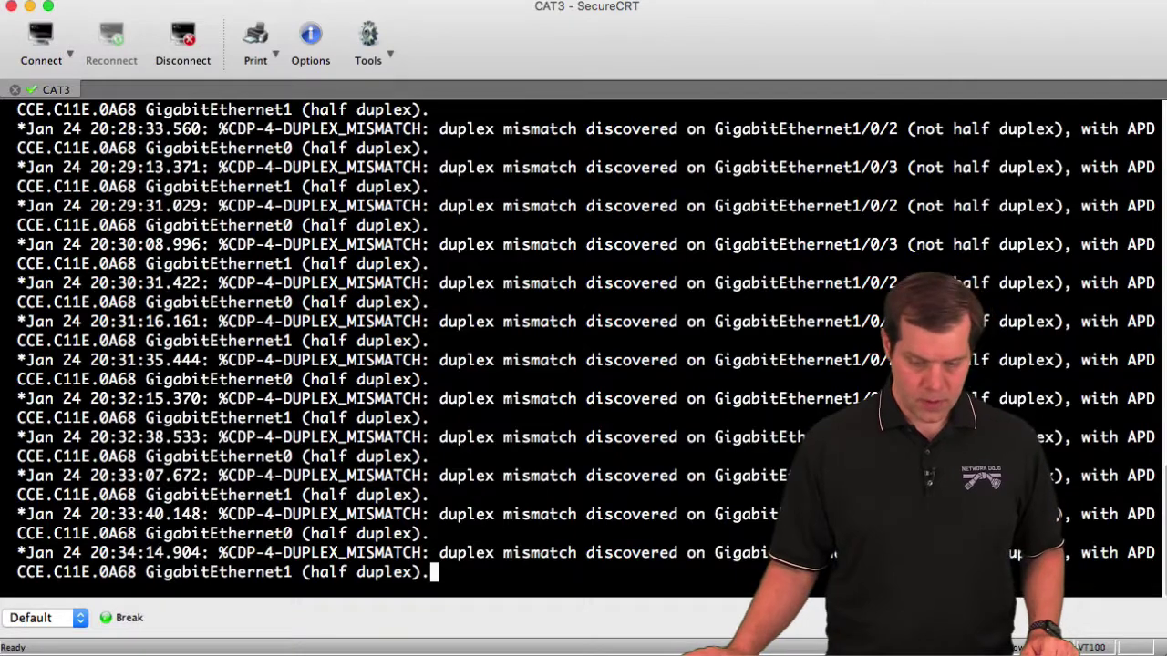
Step: Connect to AAP1, exit configuration mode, and run 'sho run | s aaa|tacacs'
click(41, 36)
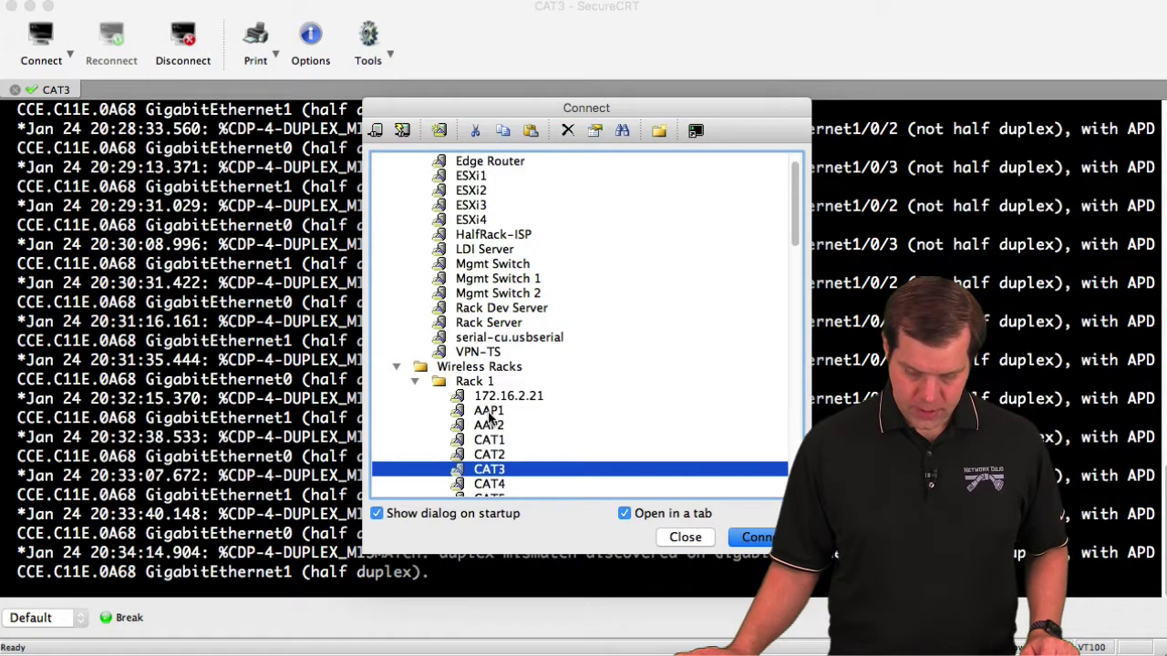
double_click(489, 412)
key(Return)
key(Return)
key(Return)
text(end)
key(Return)
text(sho run )
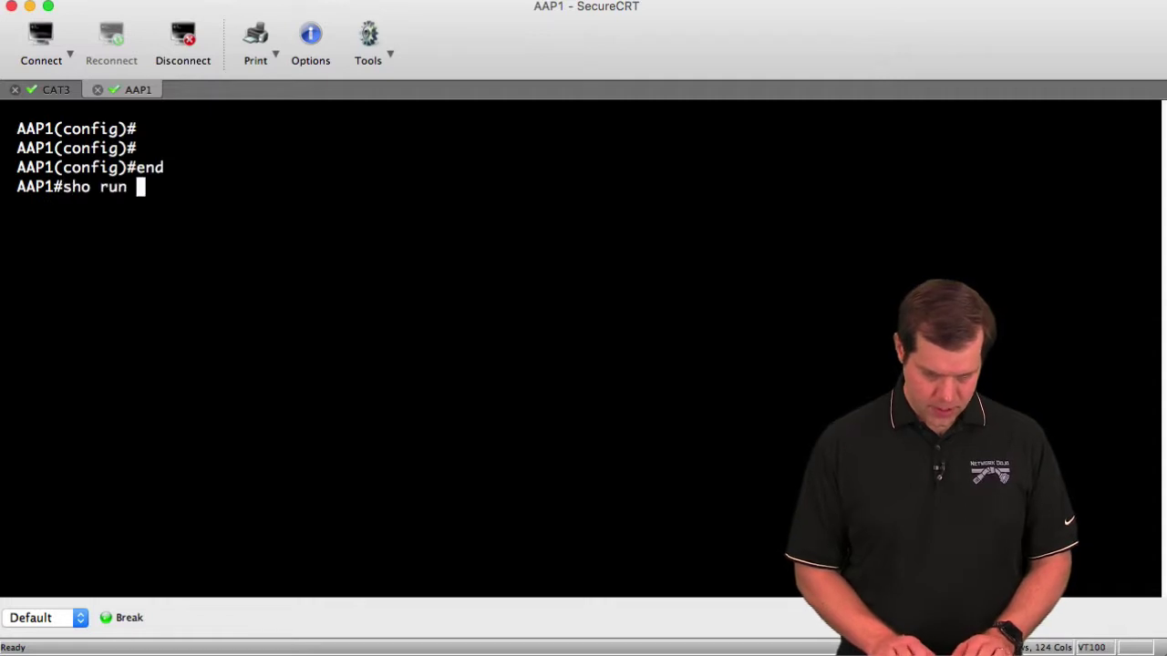
text(| s aa)
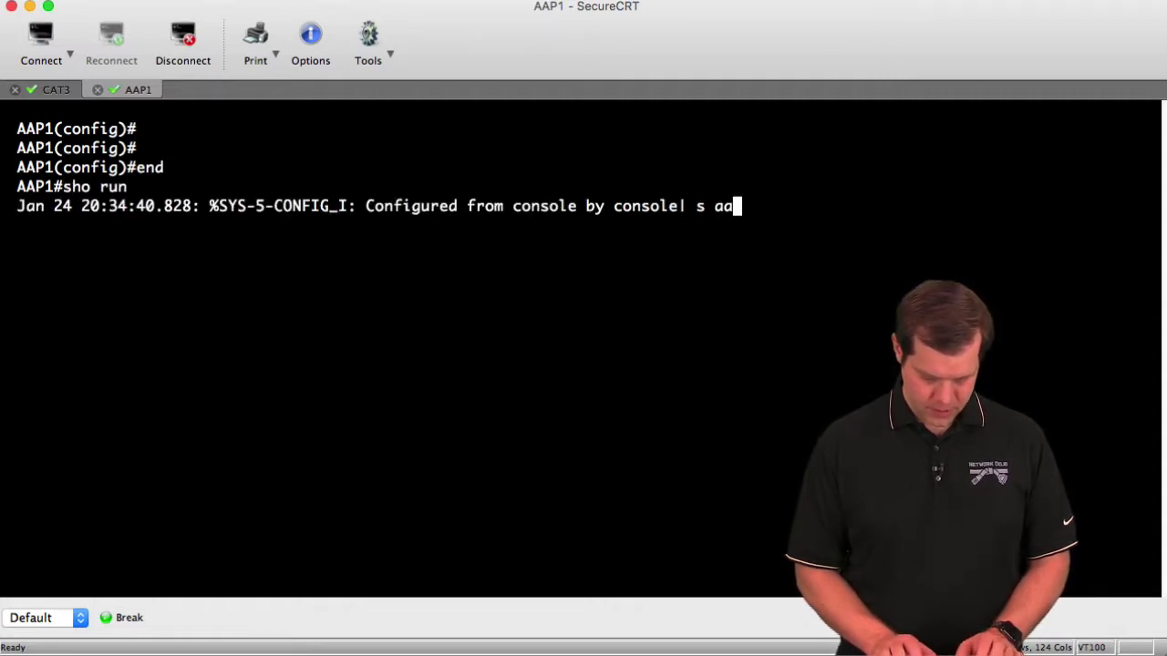
text(a|tacacs)
key(Return)
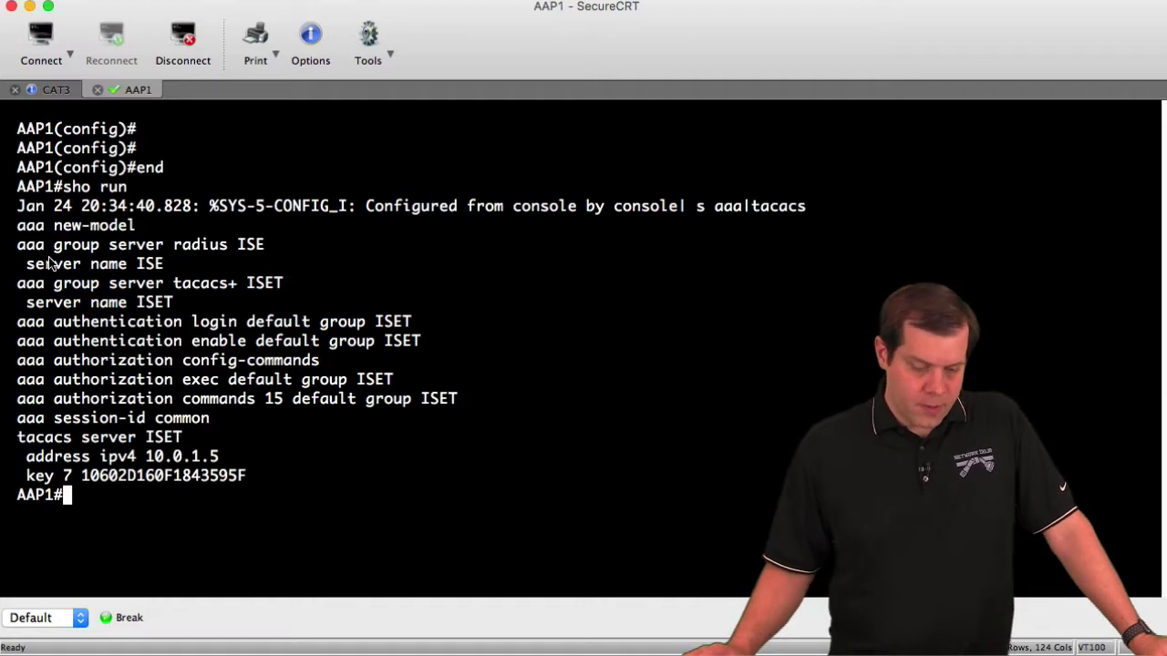
Step: Highlight the ISET server, server group, login and exec authorization lines; copy the config-commands line
drag(15, 438, 262, 476)
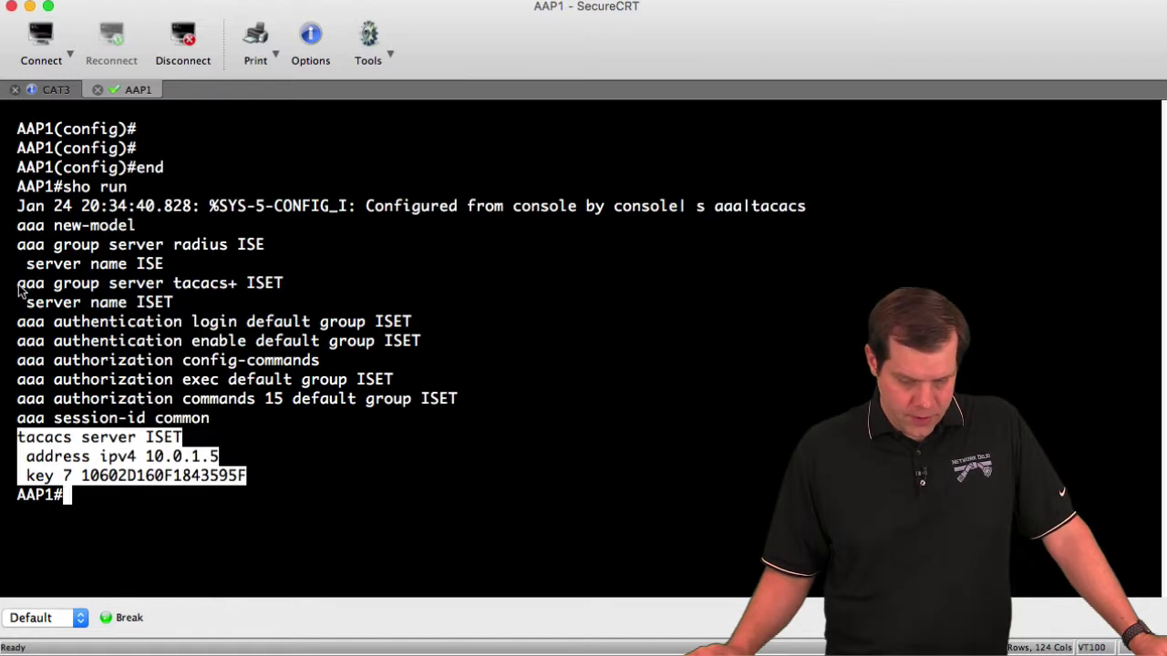
drag(18, 288, 258, 312)
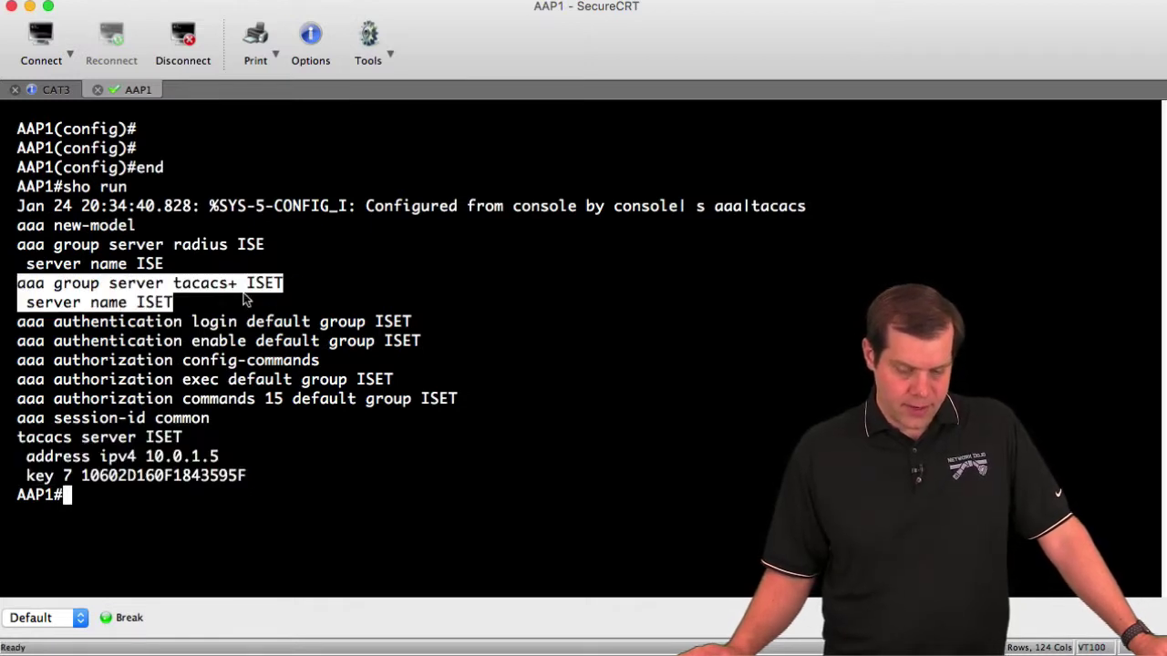
click(180, 337)
drag(20, 325, 428, 329)
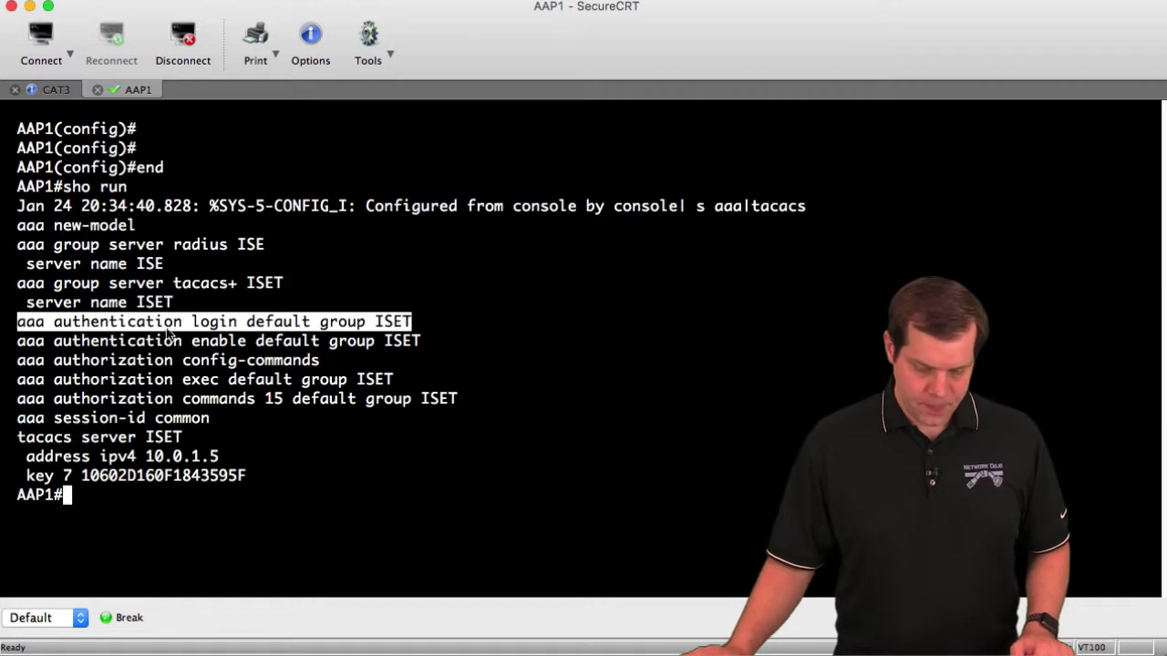
click(21, 343)
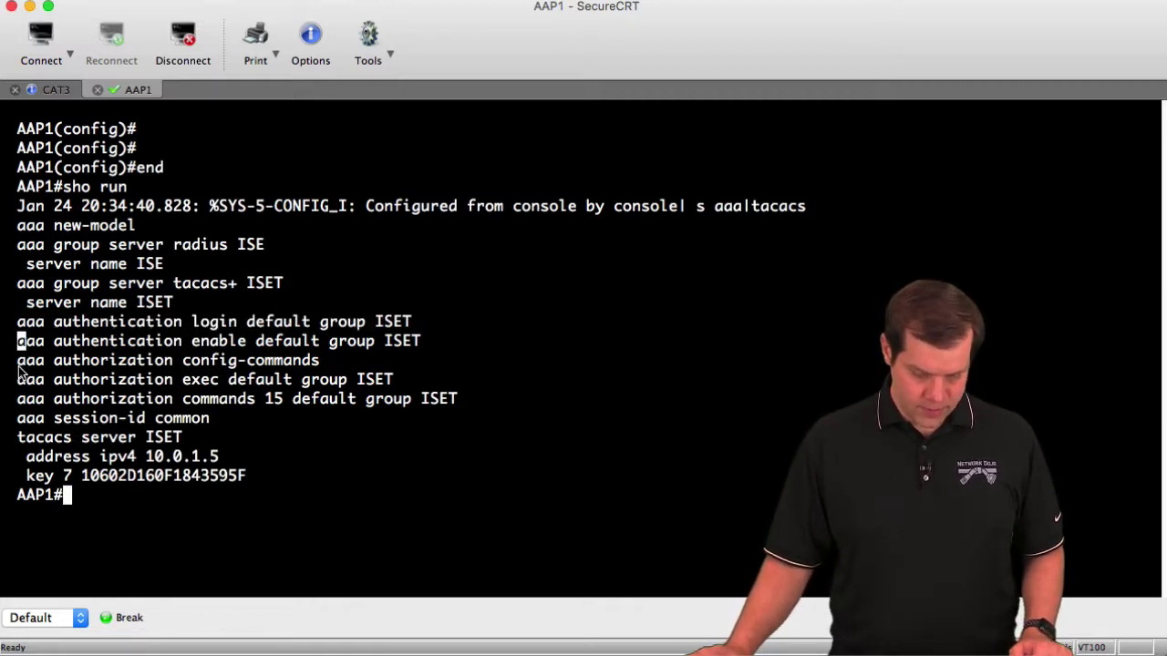
drag(20, 380, 406, 381)
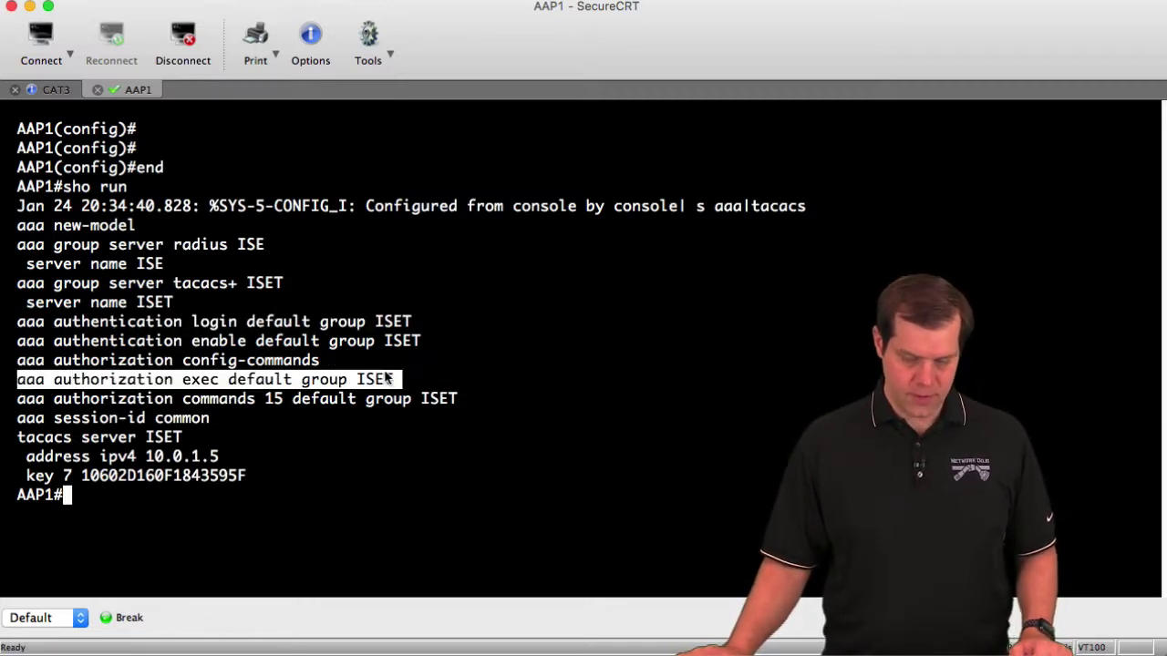
drag(312, 363, 16, 361)
key(super+c)
Step: On AAP1, apply 'no aaa authorization config-commands' in global configuration mode
text(conf t)
key(Return)
text(no)
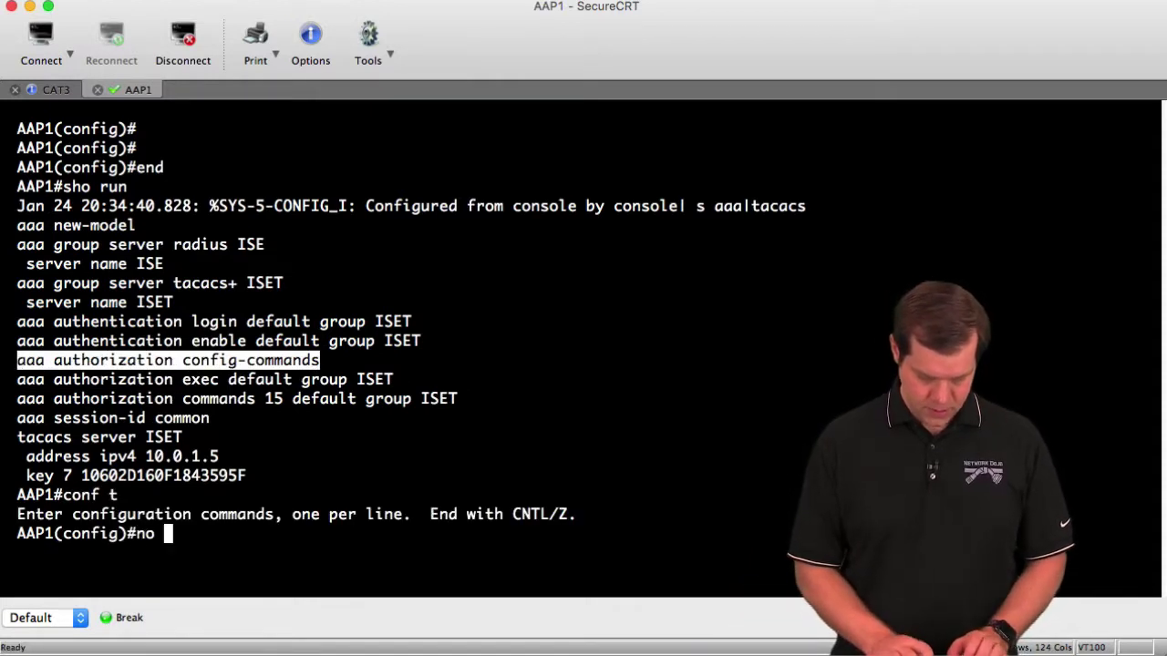
key(super+v)
key(Return)
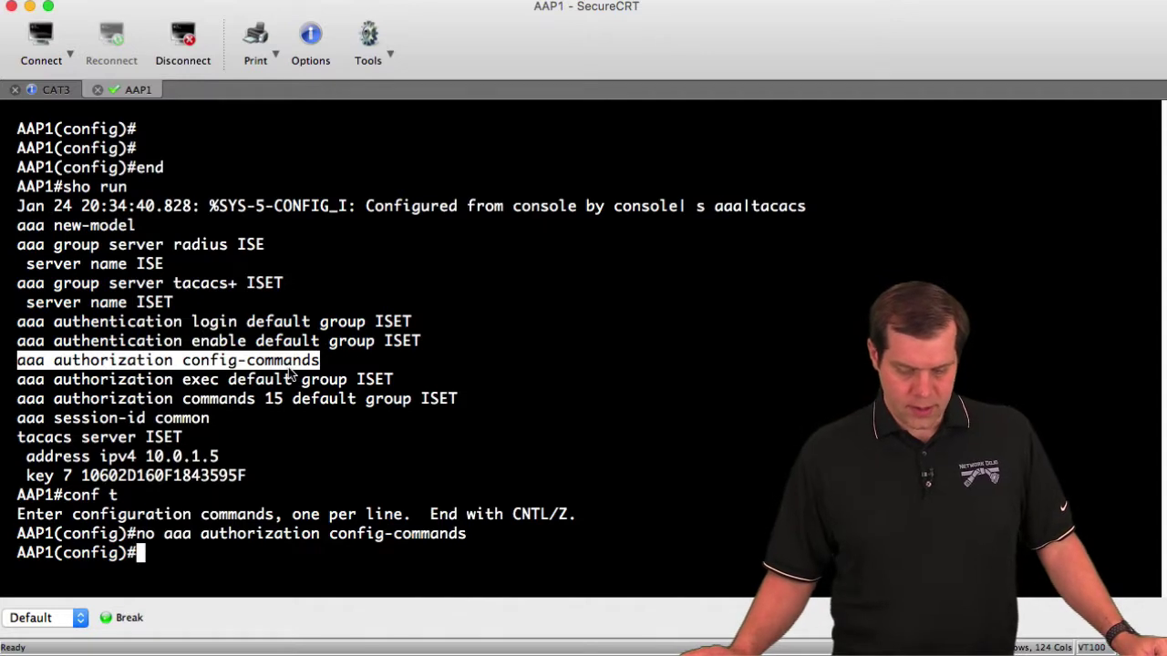
Step: Highlight the 'aaa authentication enable default group ISET' line in AAP1's config
click(231, 340)
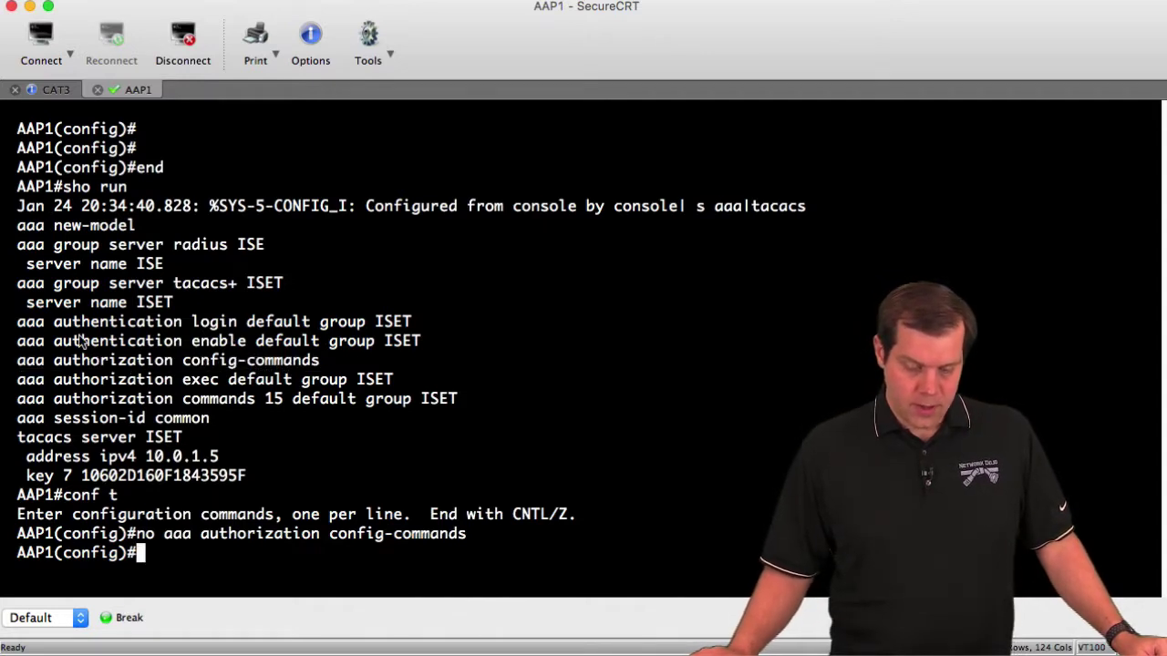
drag(17, 340, 418, 344)
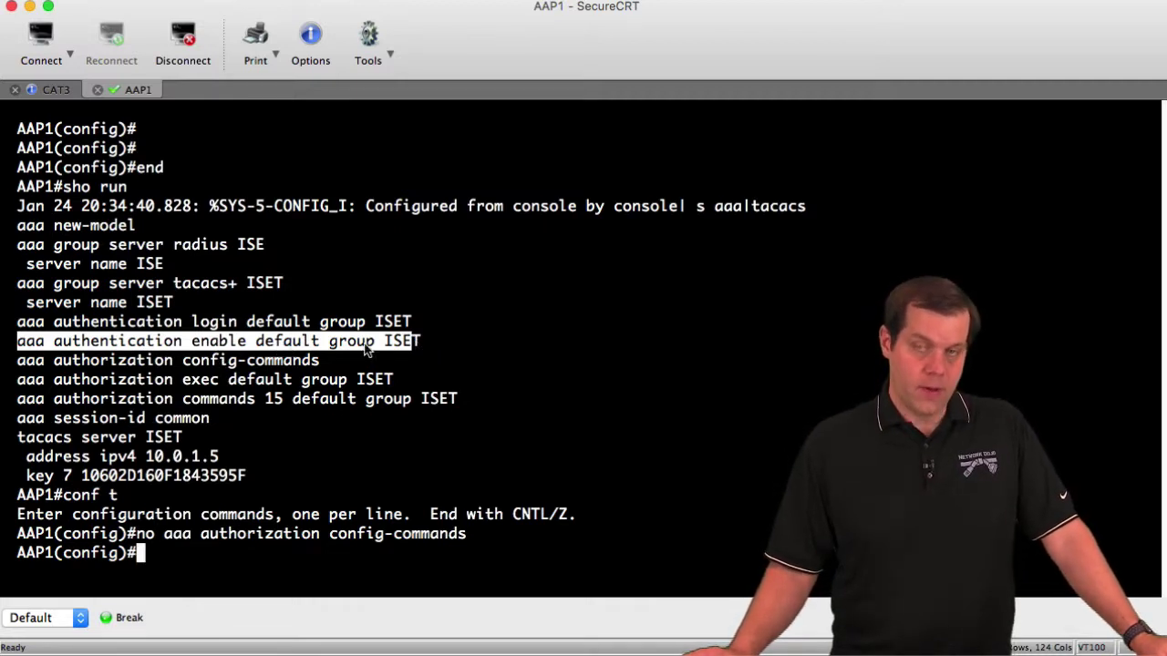
drag(192, 343, 240, 343)
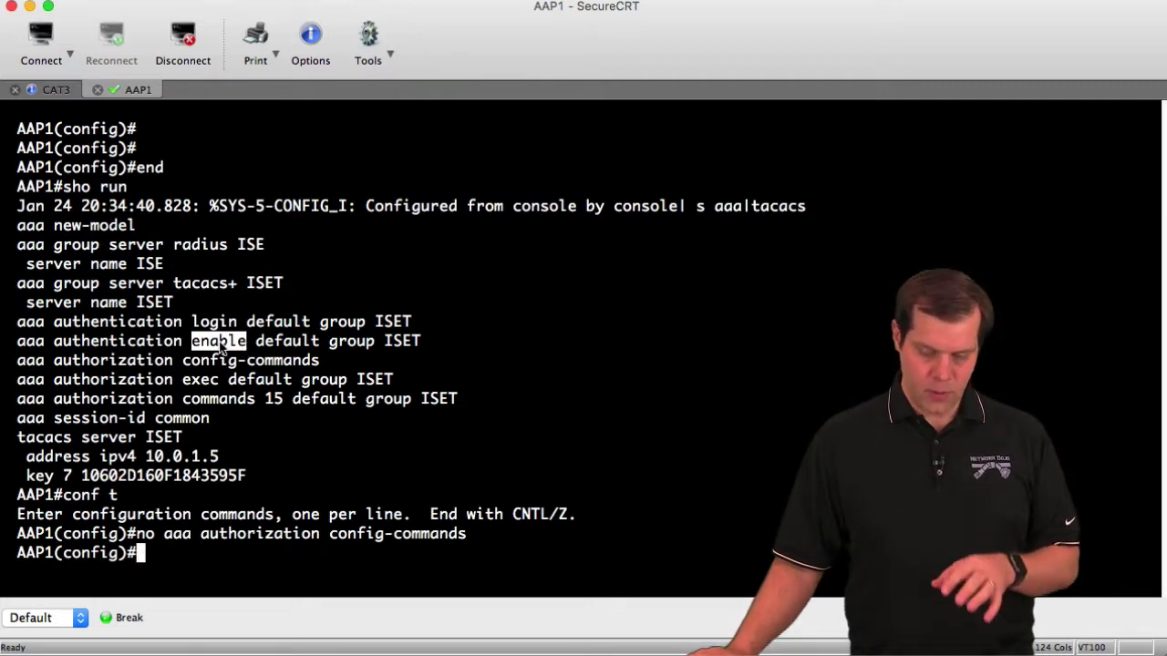
triple_click(222, 349)
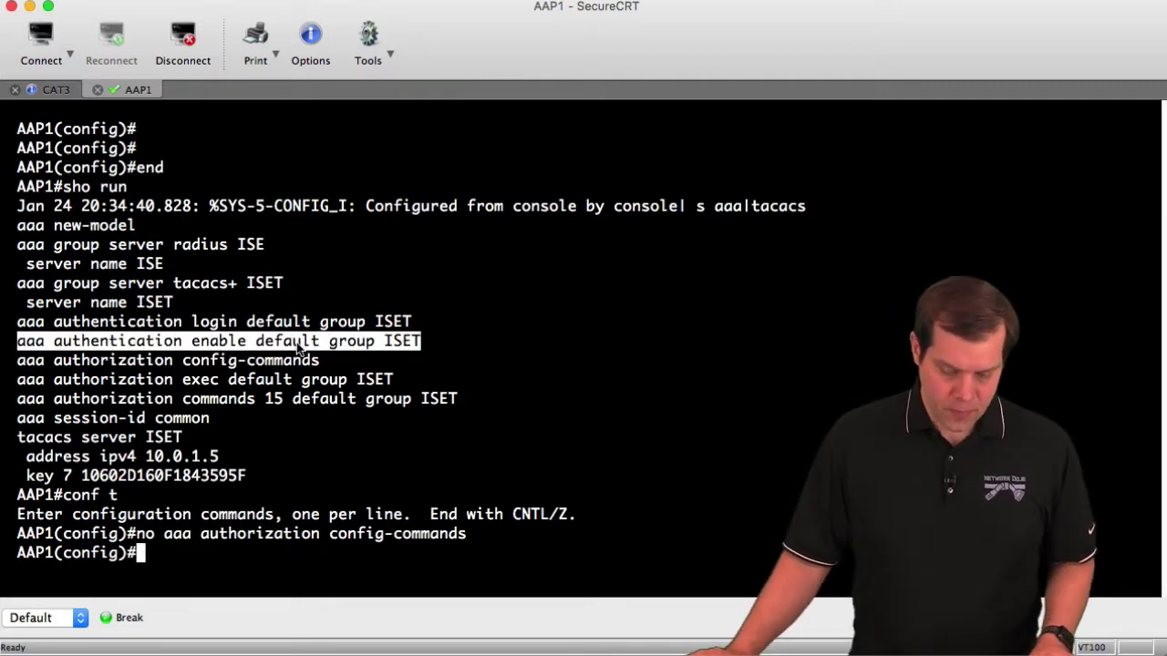
click(297, 346)
drag(129, 344, 399, 349)
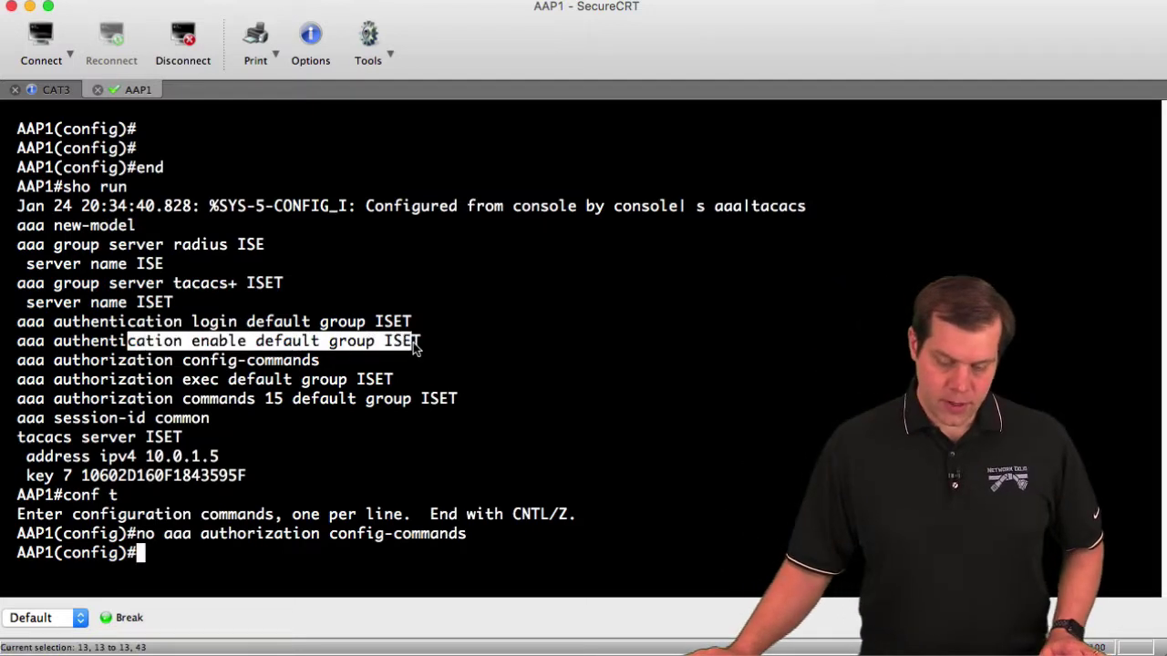
click(137, 344)
drag(55, 341, 425, 340)
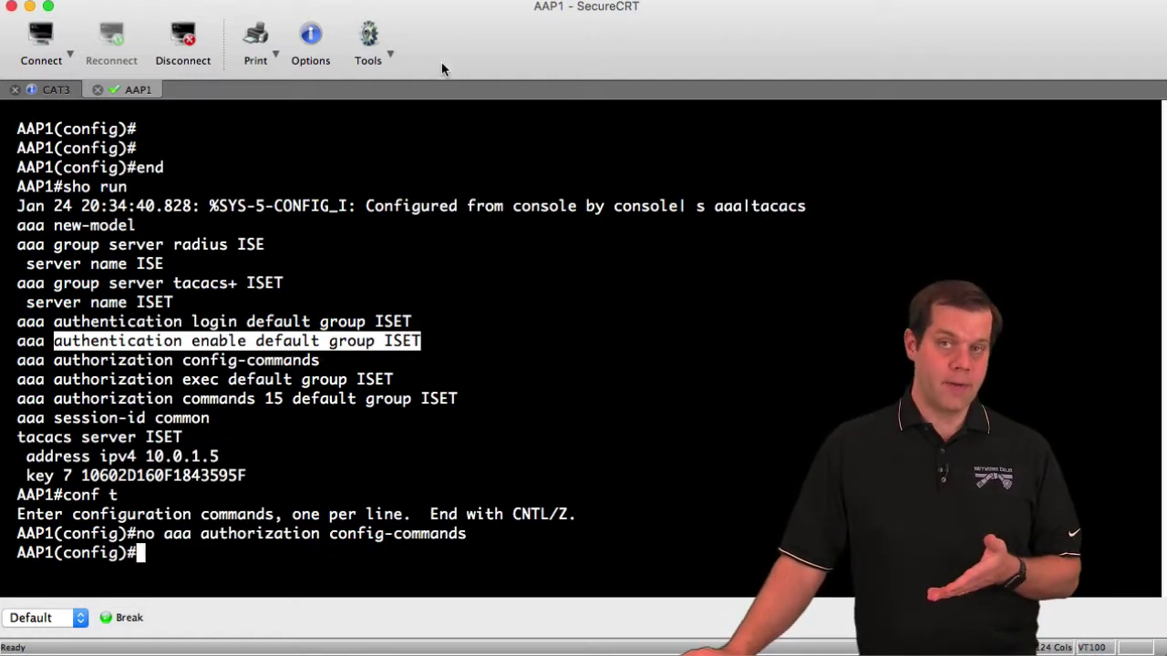
triple_click(268, 342)
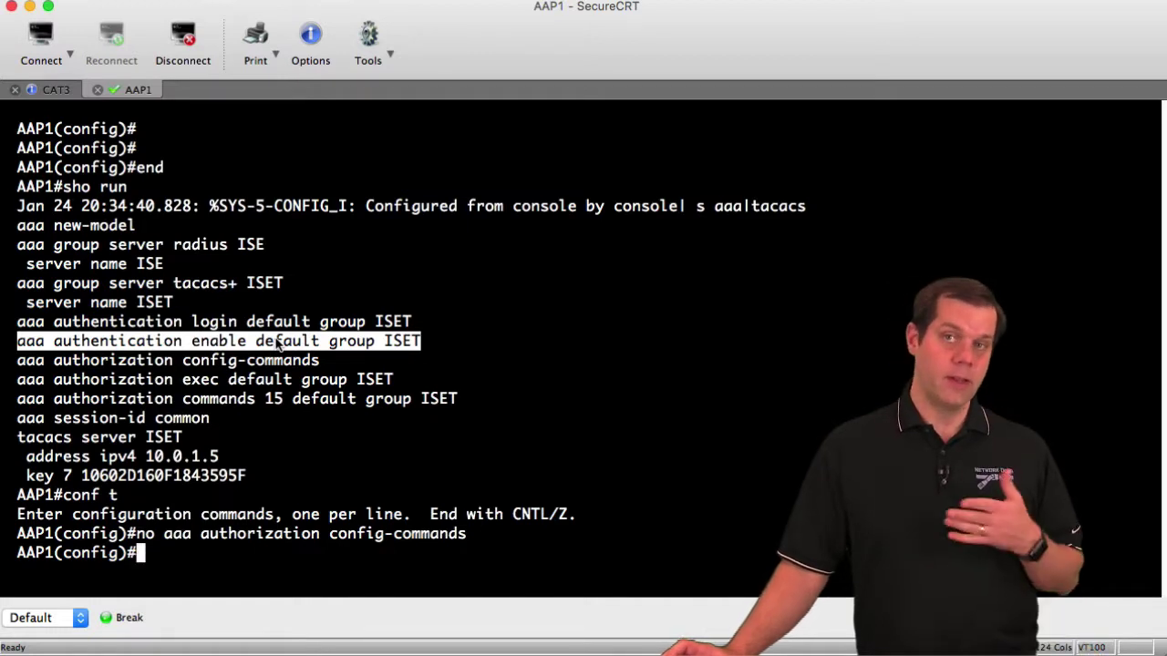
click(462, 379)
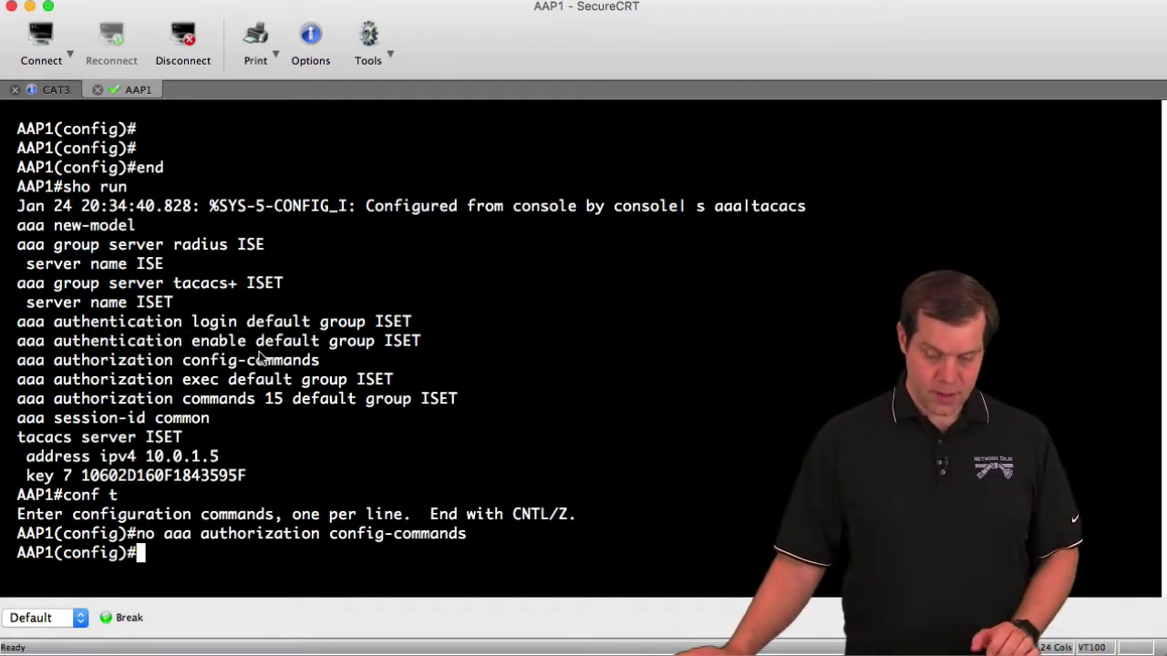
Step: Refresh the CAT3 session prompt, then open a new session tab to CAT1
click(52, 92)
key(Return)
key(Return)
key(Return)
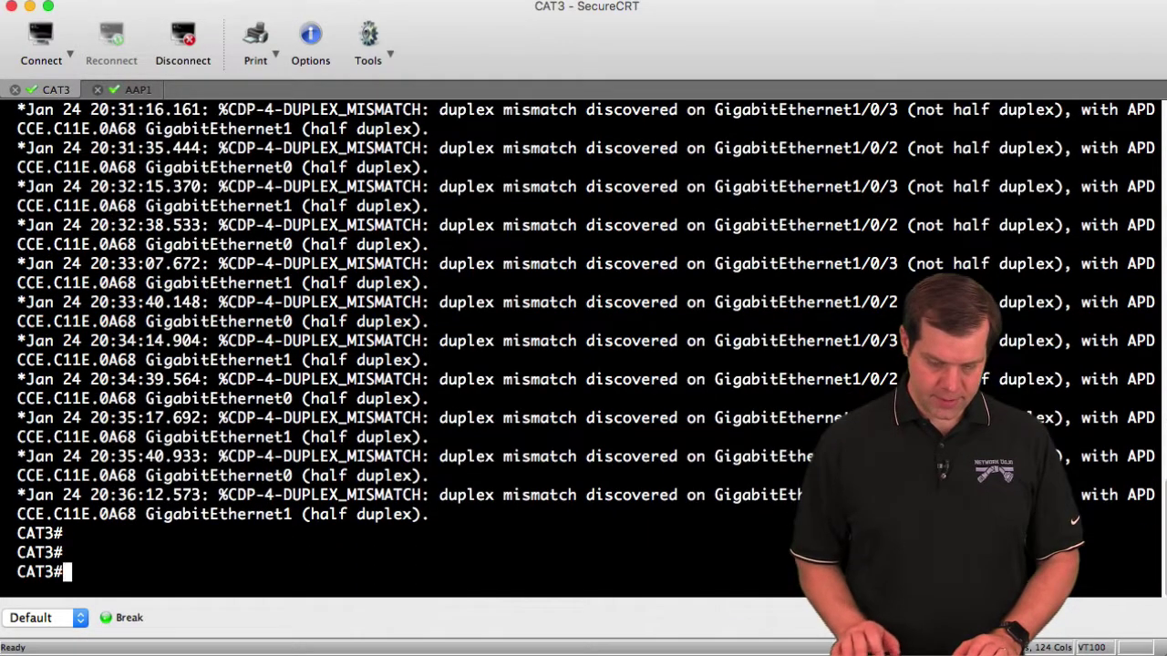
click(41, 45)
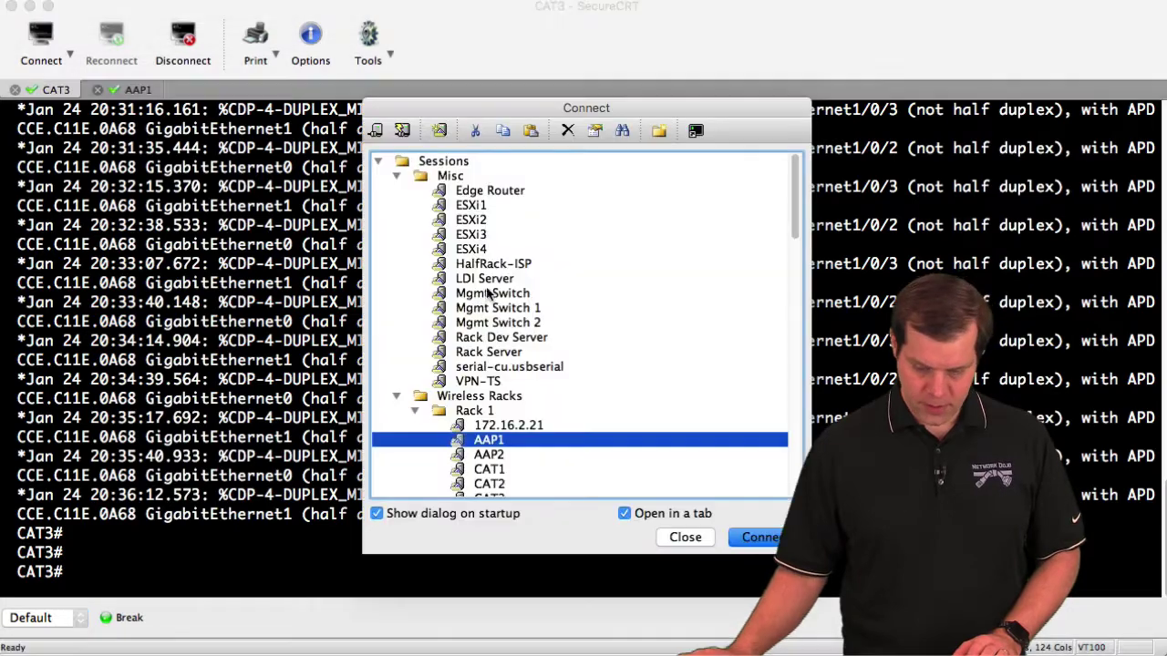
double_click(500, 480)
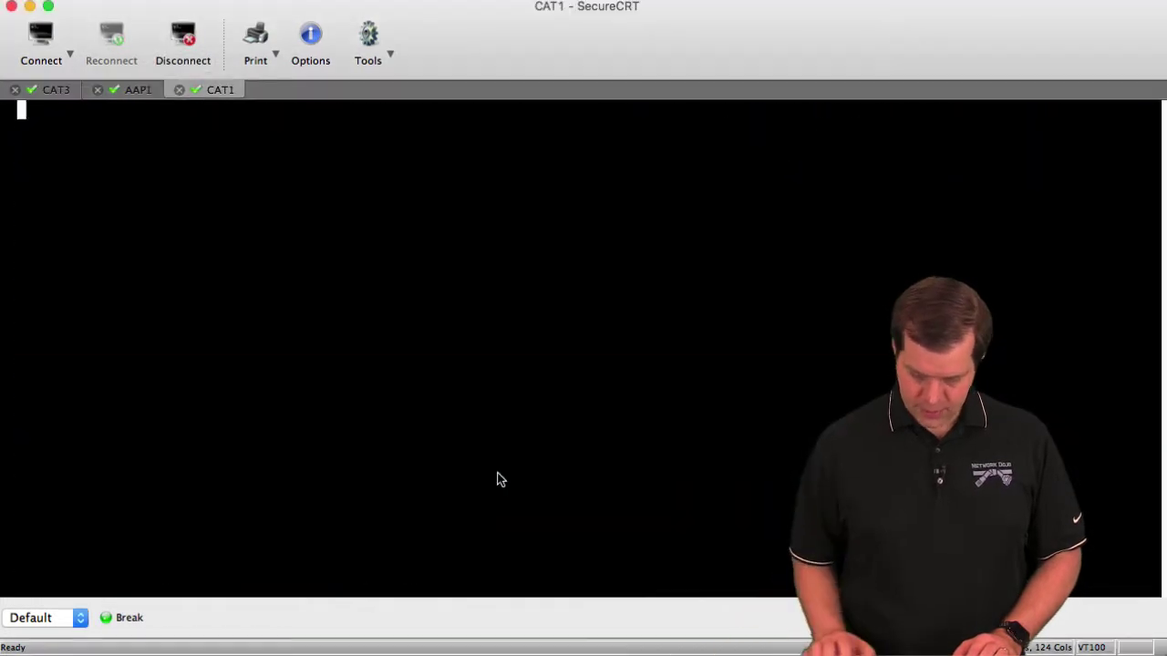
Step: Telnet from CAT1 to AAP1 at 10.0.9.101 as iseuser1 and attempt enable, which fails authentication
key(Return)
key(Return)
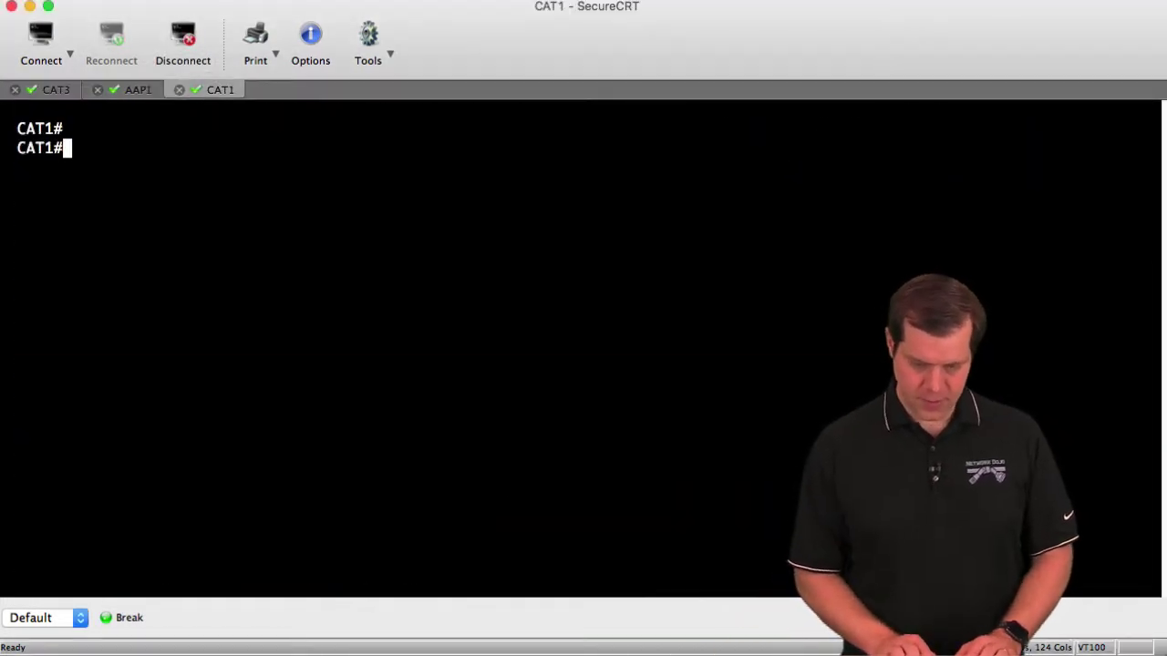
text(t)
text(lnet 10.0.9.101)
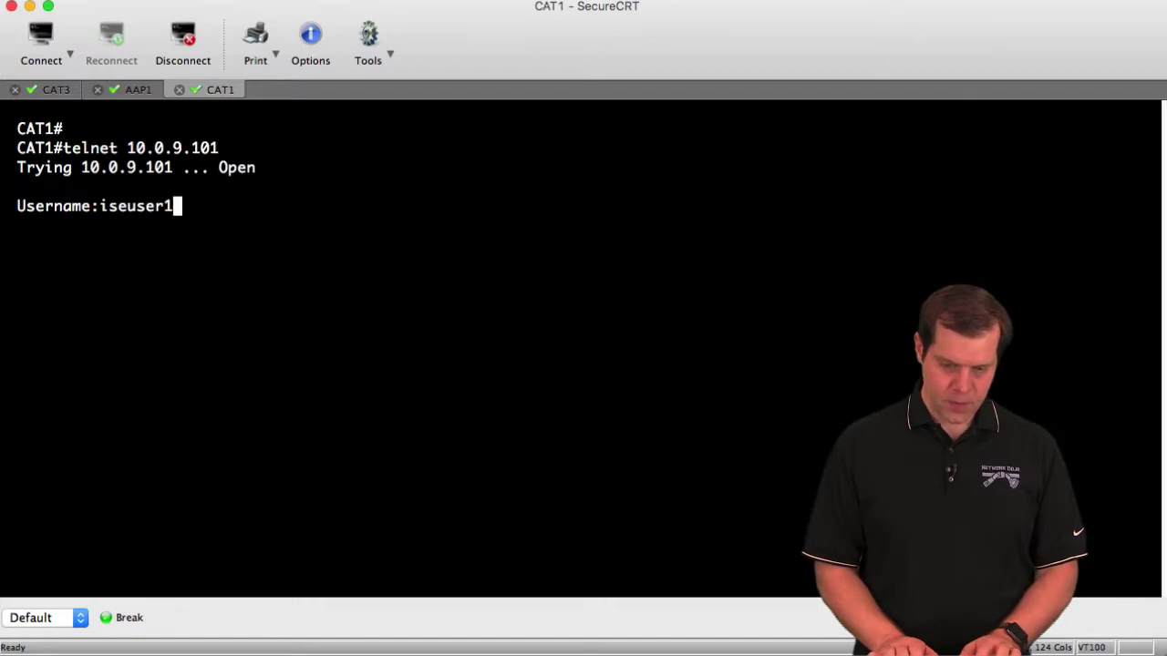
key(Return)
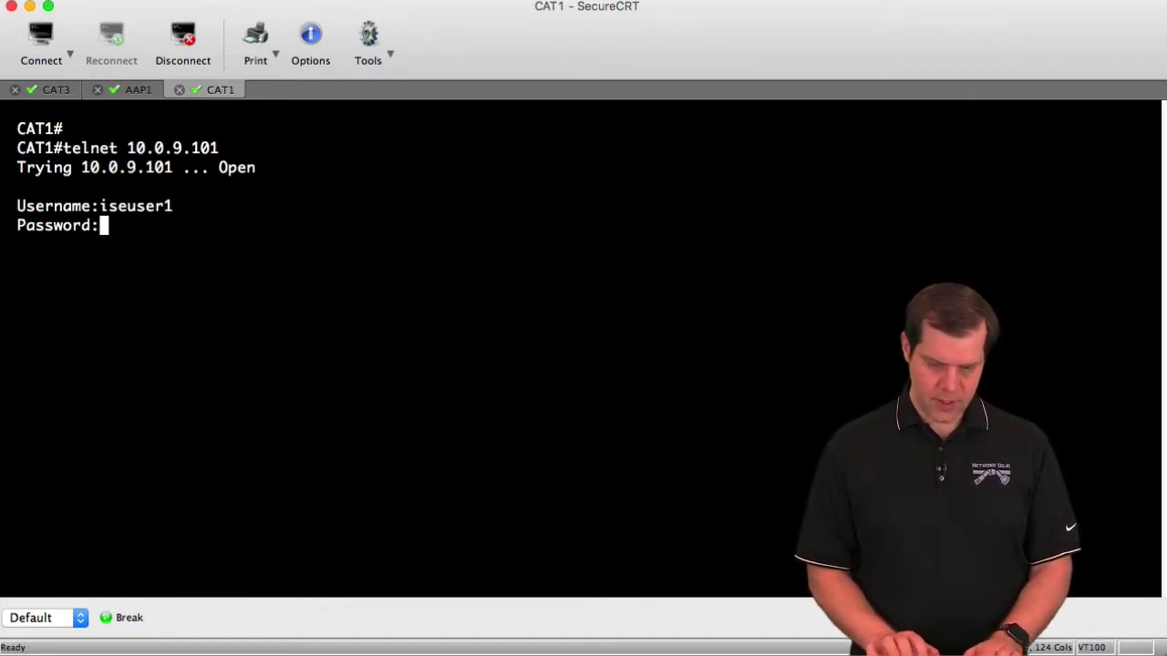
key(Return)
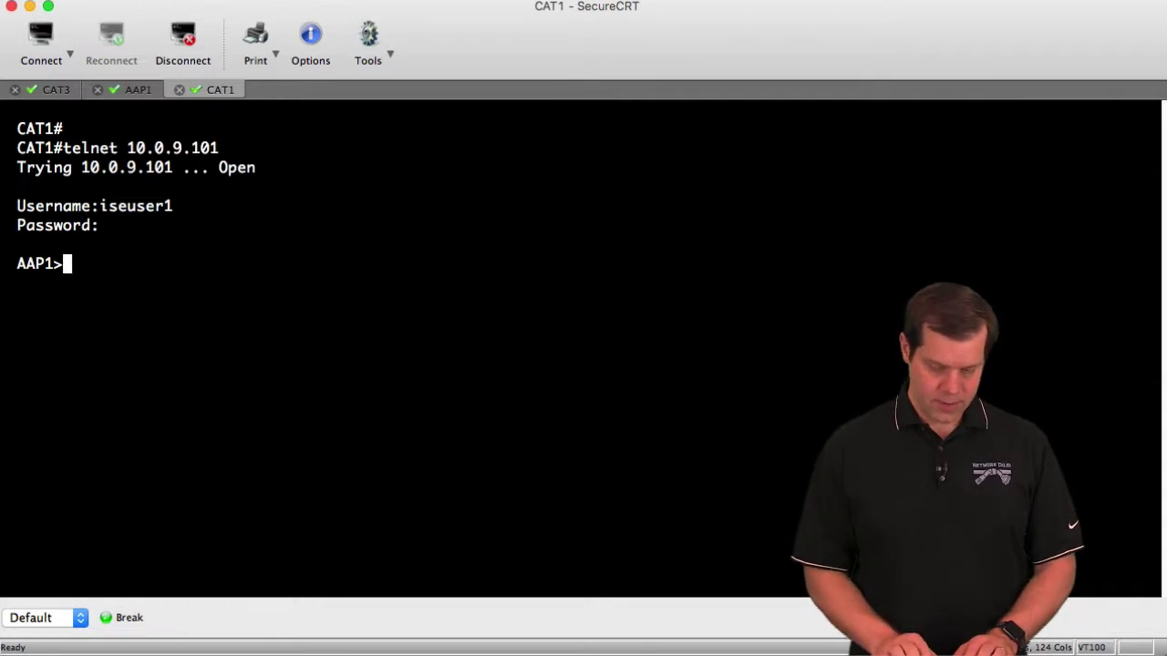
key(Return)
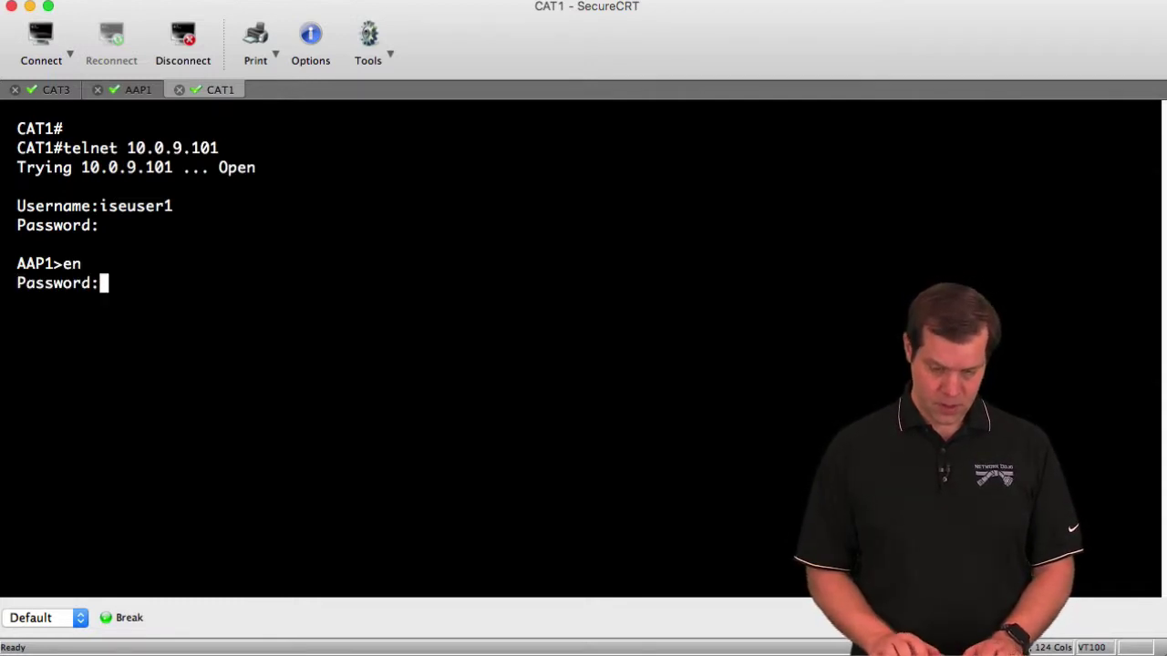
key(Return)
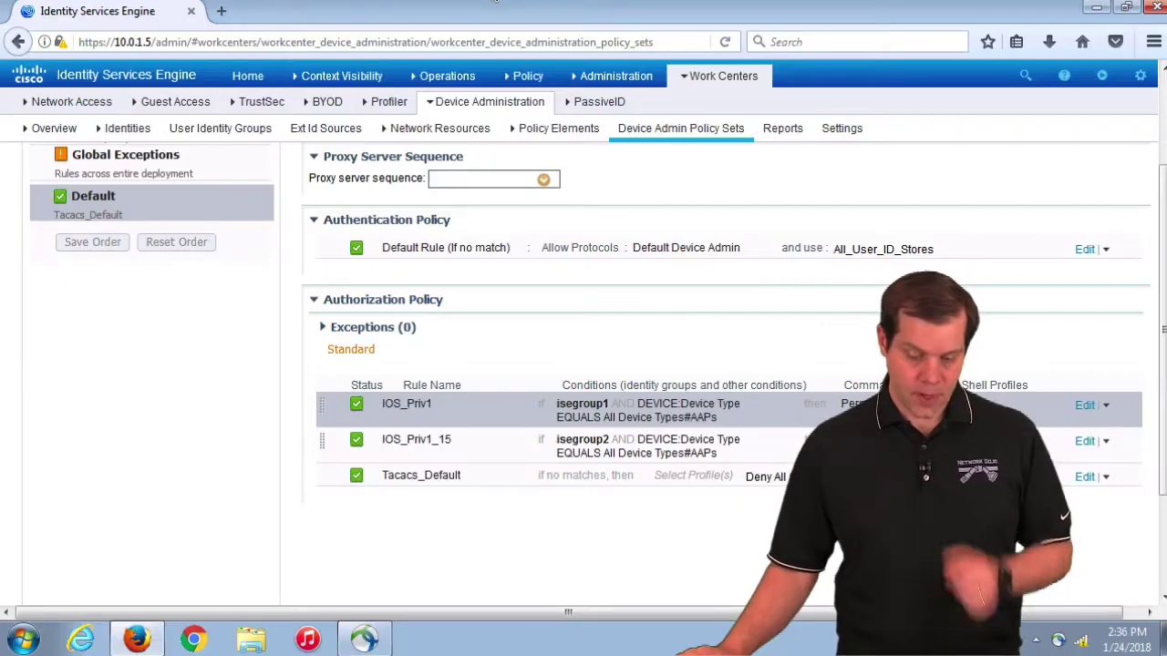
Step: Open Operations > TACACS Live Logs in a new browser tab
click(446, 76)
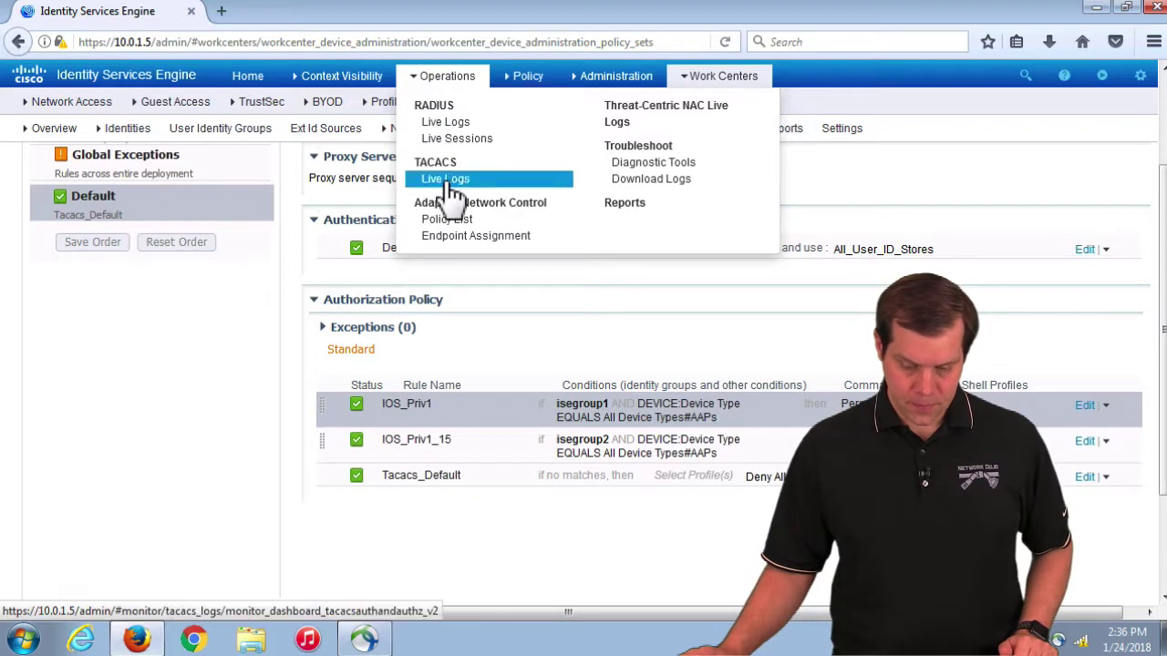
right_click(445, 180)
click(492, 193)
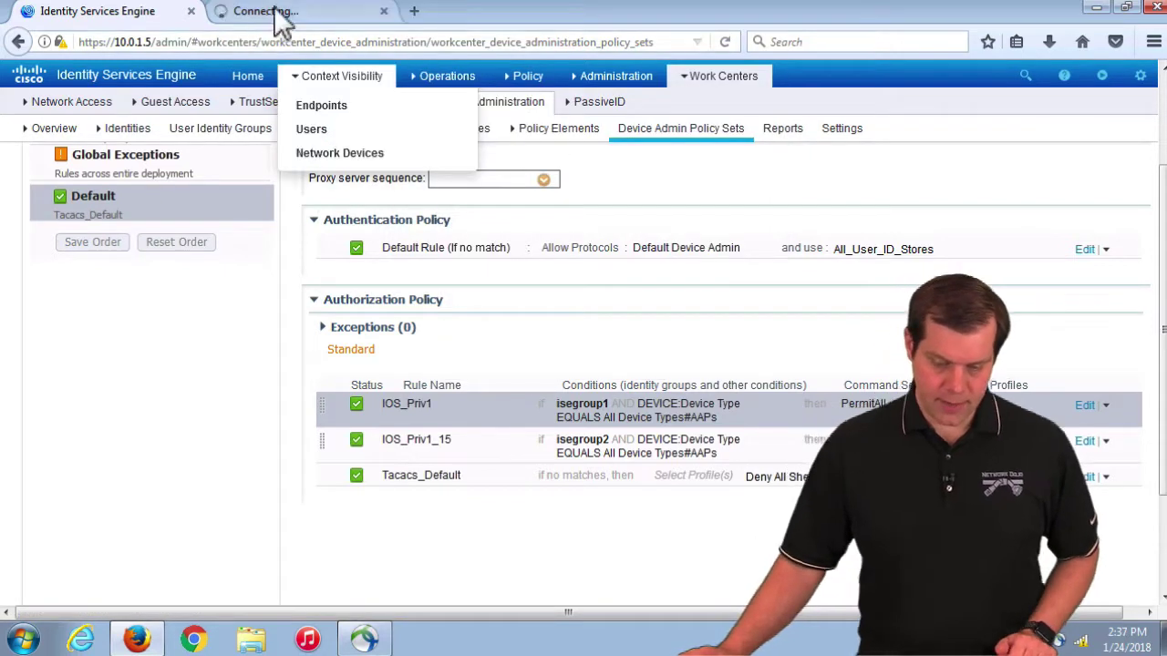
click(286, 13)
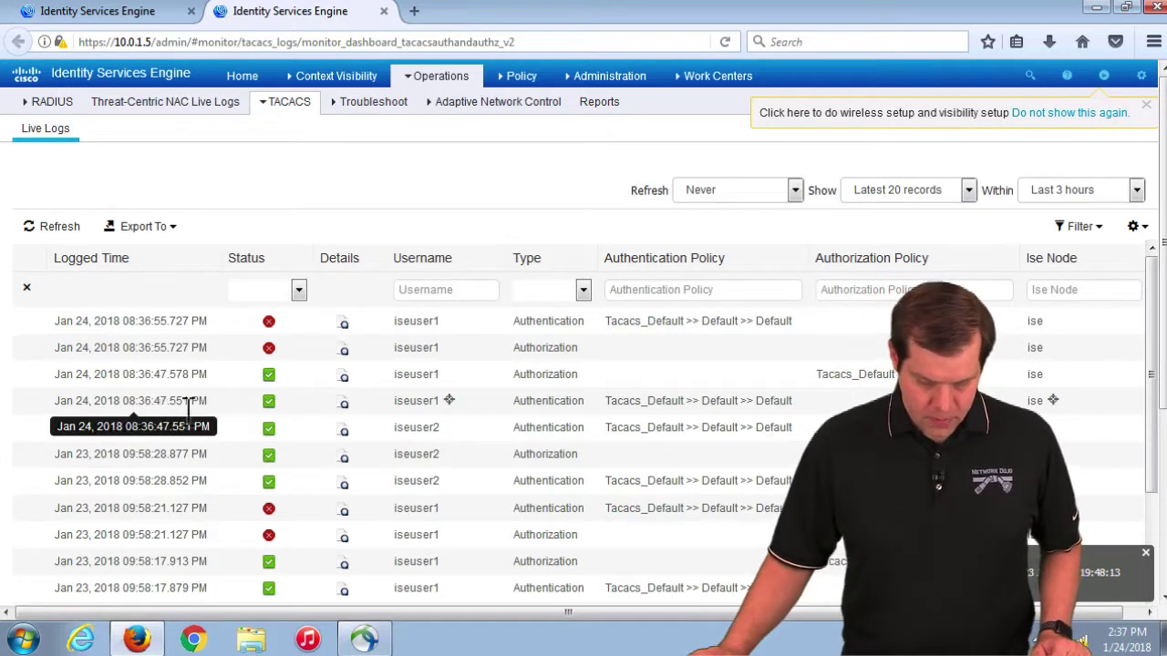
Step: Inspect iseuser1's passing entries and their Tacacs_Default >> Default >> Default policy path
drag(790, 401, 31, 386)
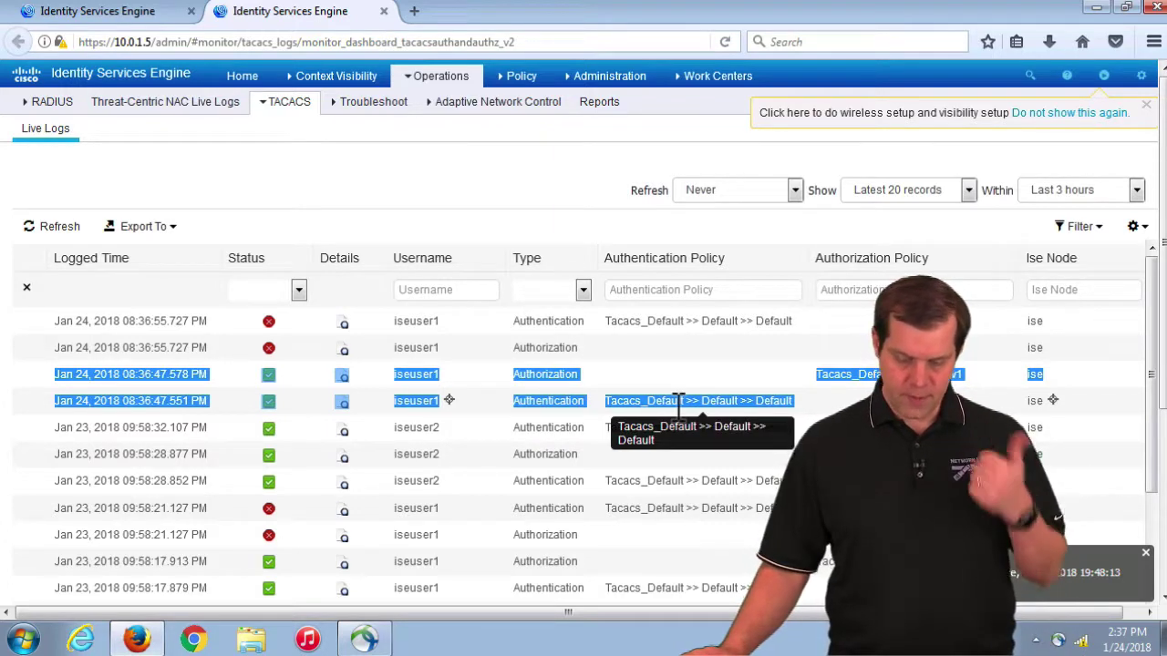
double_click(725, 401)
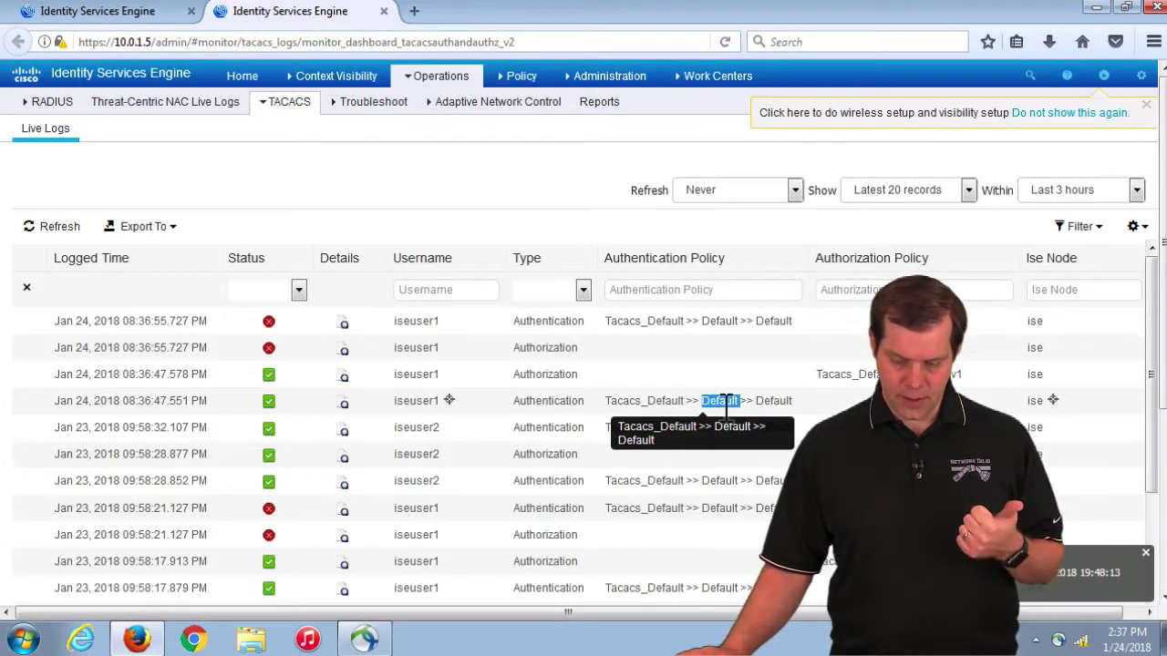
double_click(775, 401)
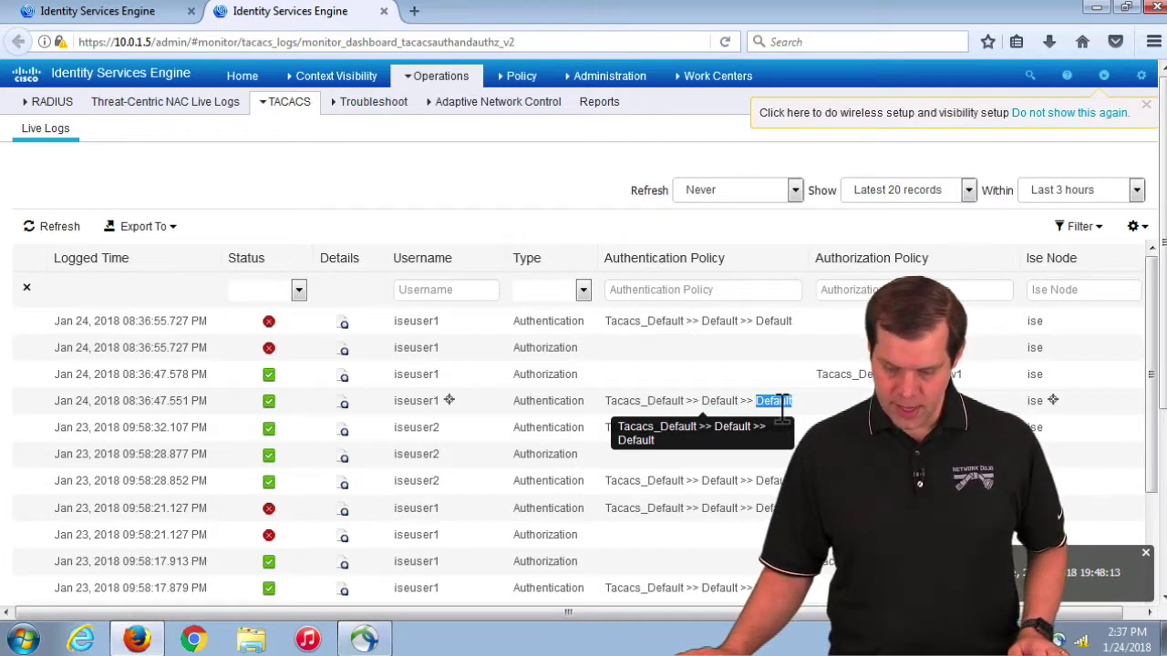
right_click(348, 405)
Step: Open iseuser1's authentication report and check the policy, IOS_Priv1 profile and device IP 10.0.9.101
click(347, 409)
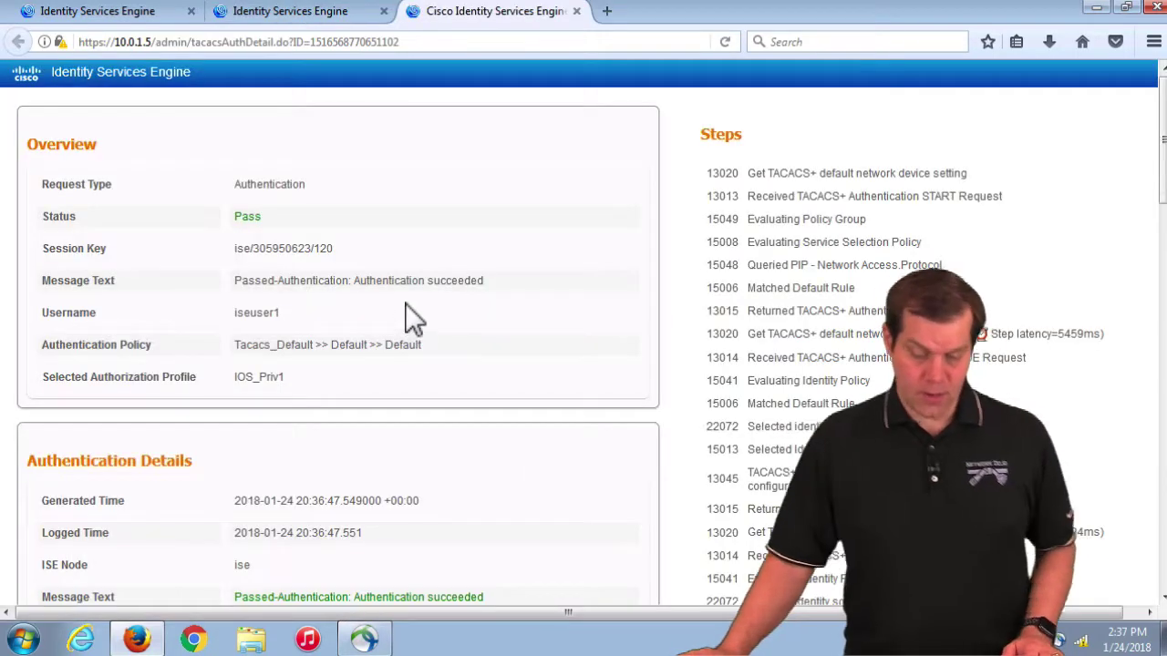
scroll(407, 301, down, 3)
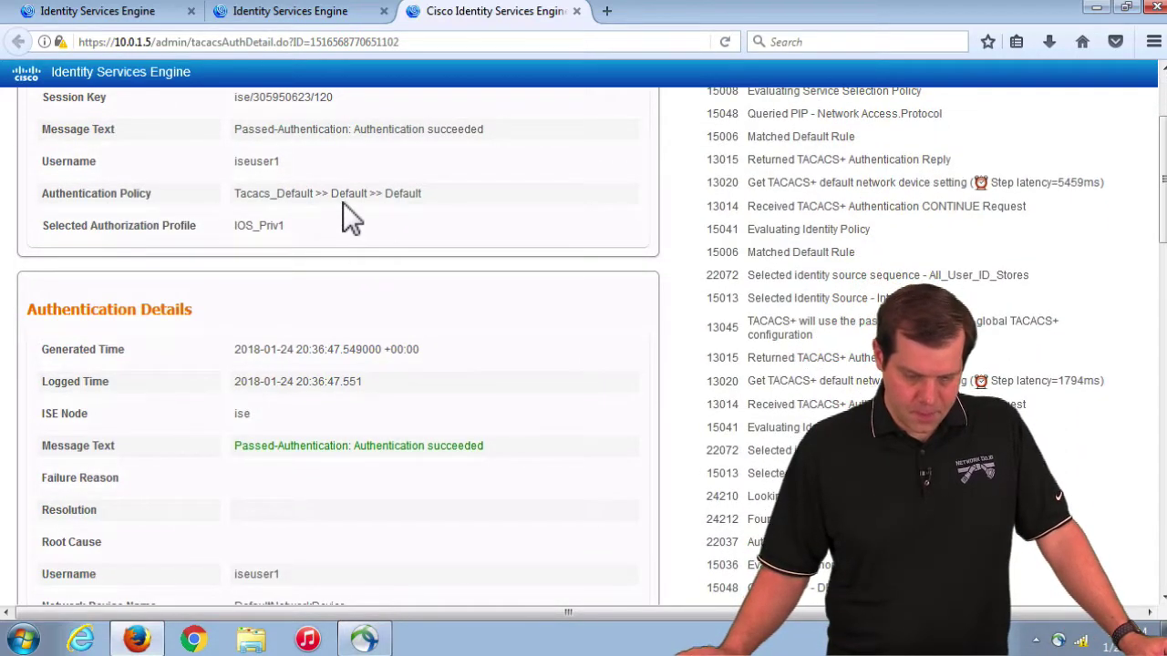
drag(239, 195, 447, 195)
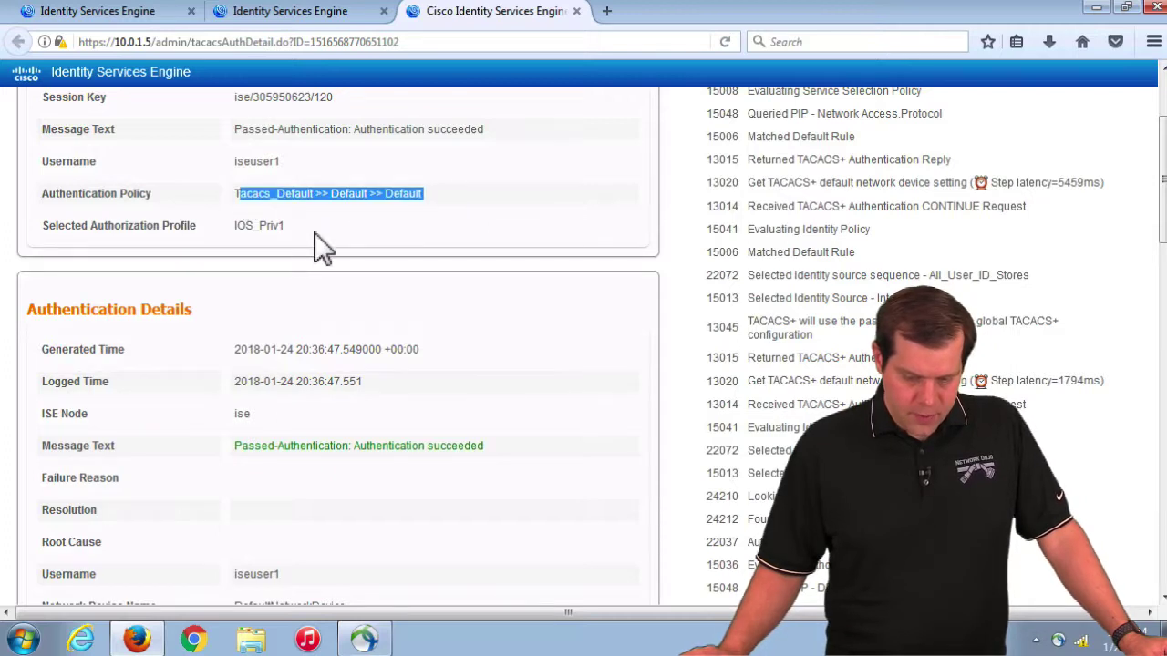
drag(290, 230, 229, 228)
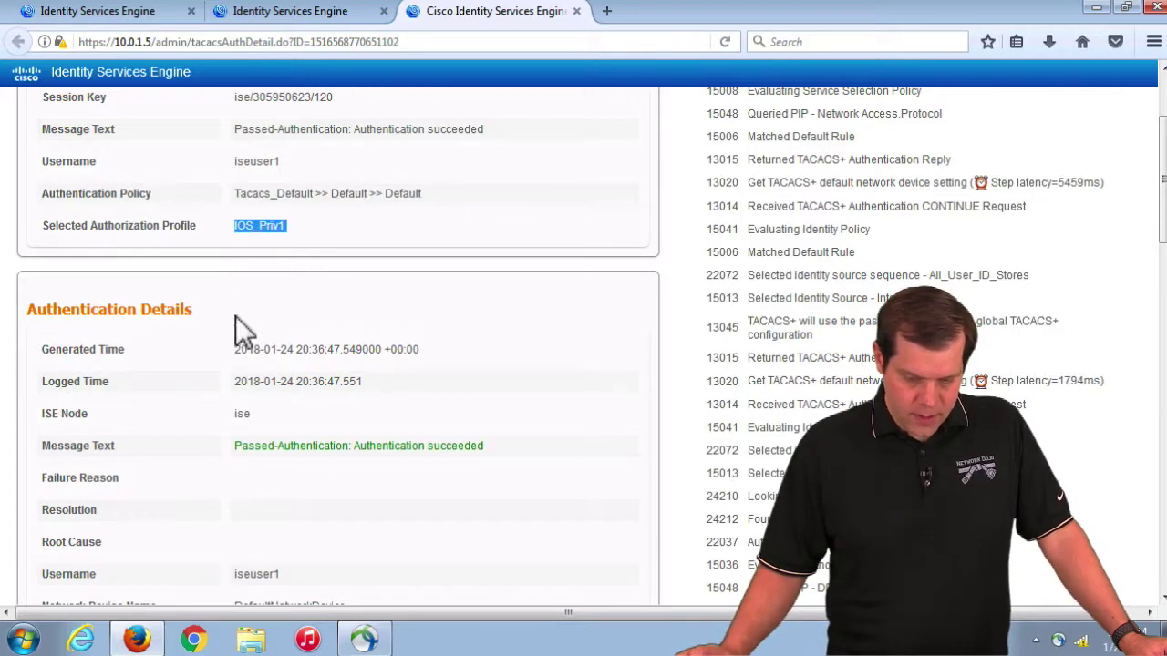
click(298, 226)
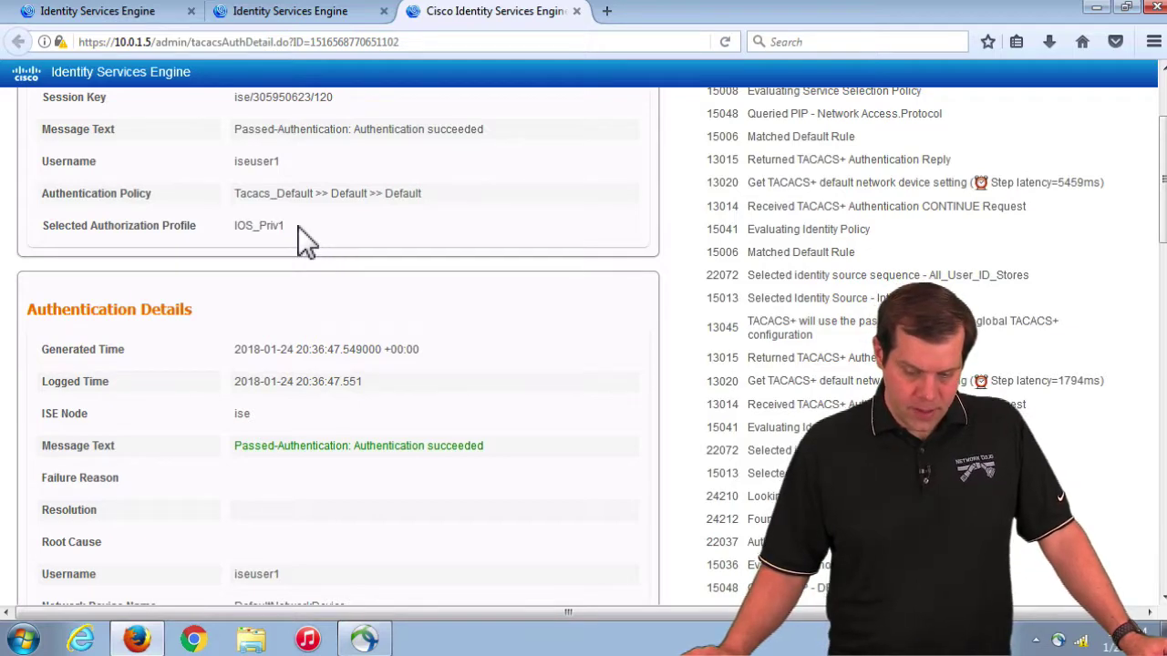
scroll(424, 273, down, 8)
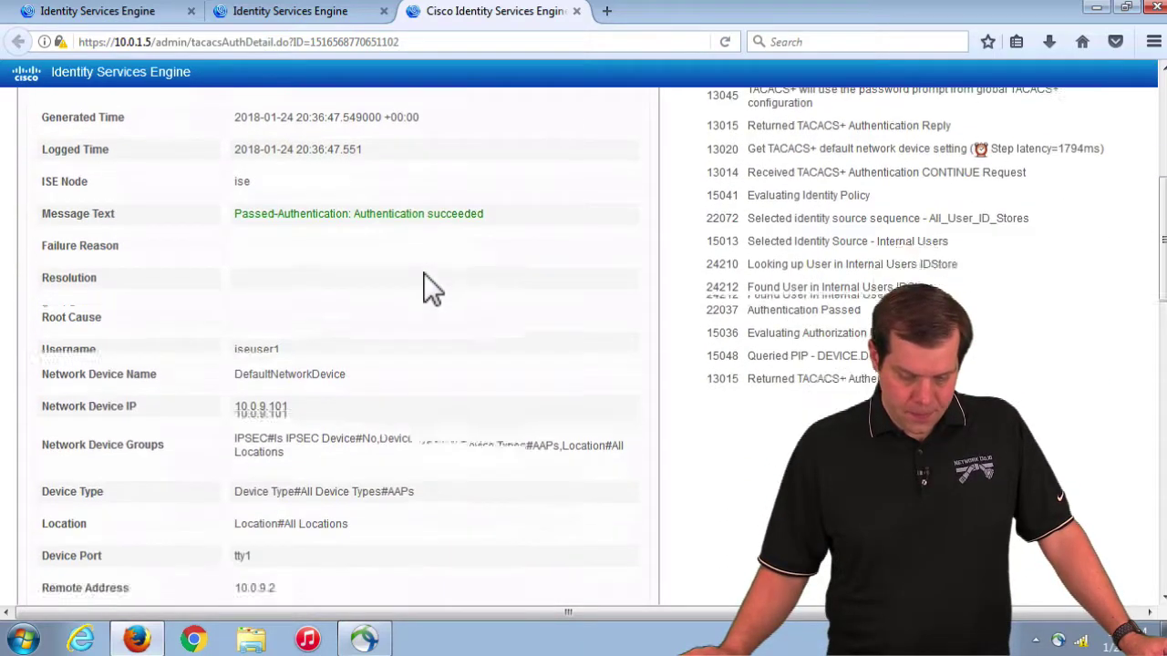
drag(308, 234, 382, 319)
Step: Review the PAP_ASCII method, identity stores and isegroup1 group, then return to Live Logs
scroll(351, 376, down, 4)
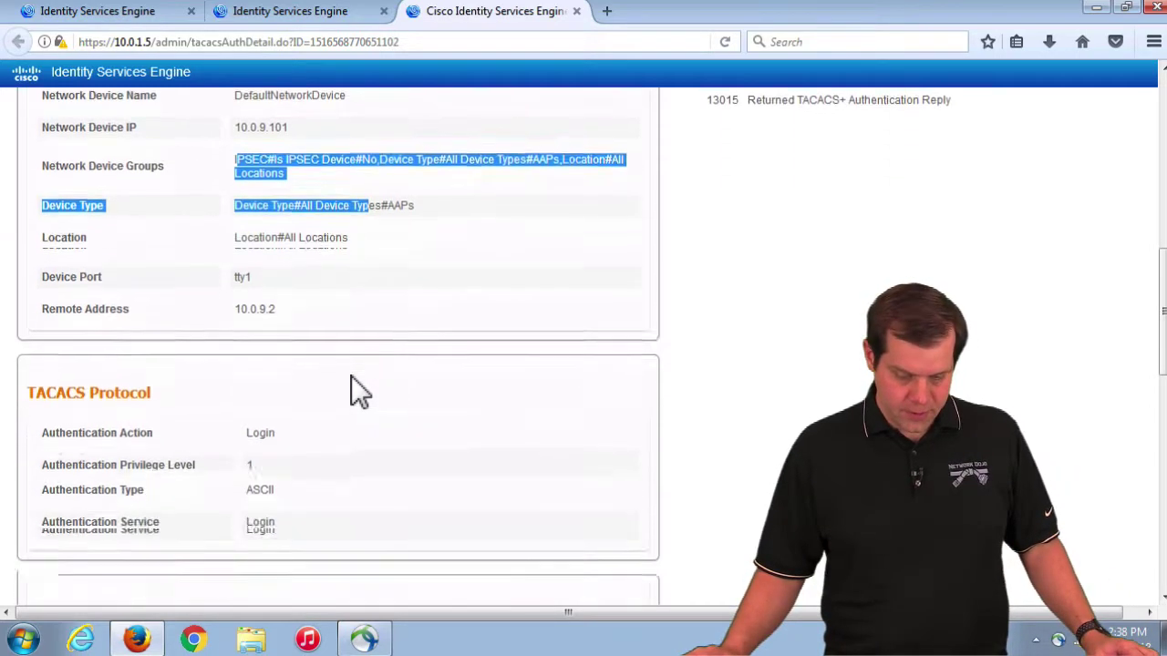
scroll(322, 370, down, 2)
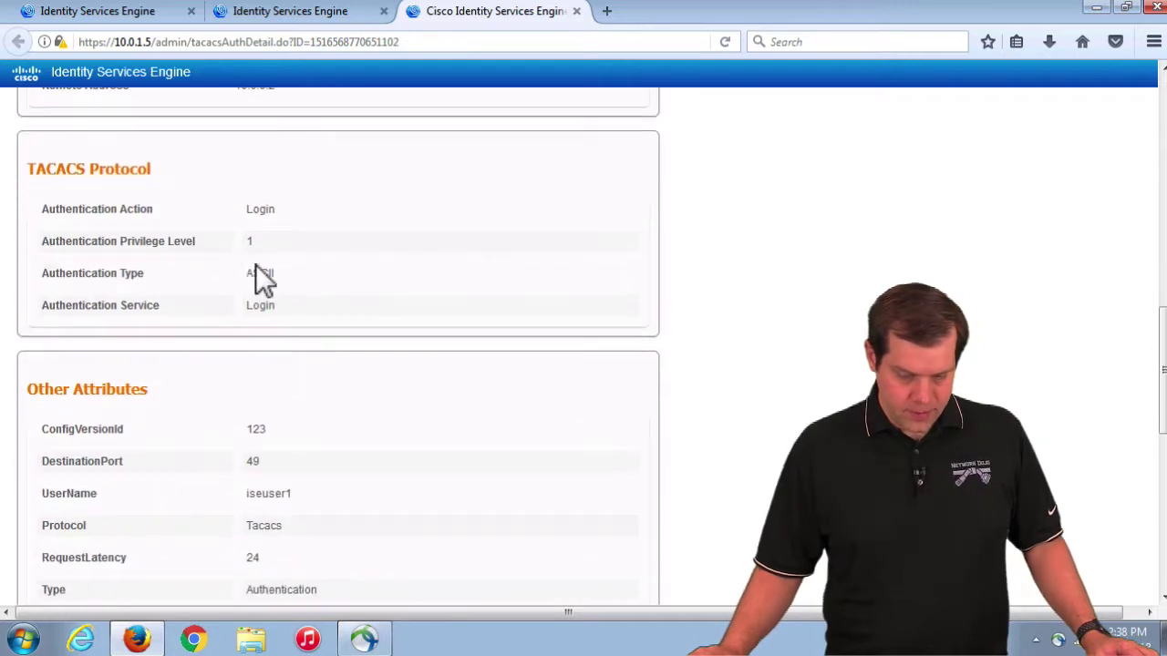
scroll(296, 411, down, 3)
double_click(311, 409)
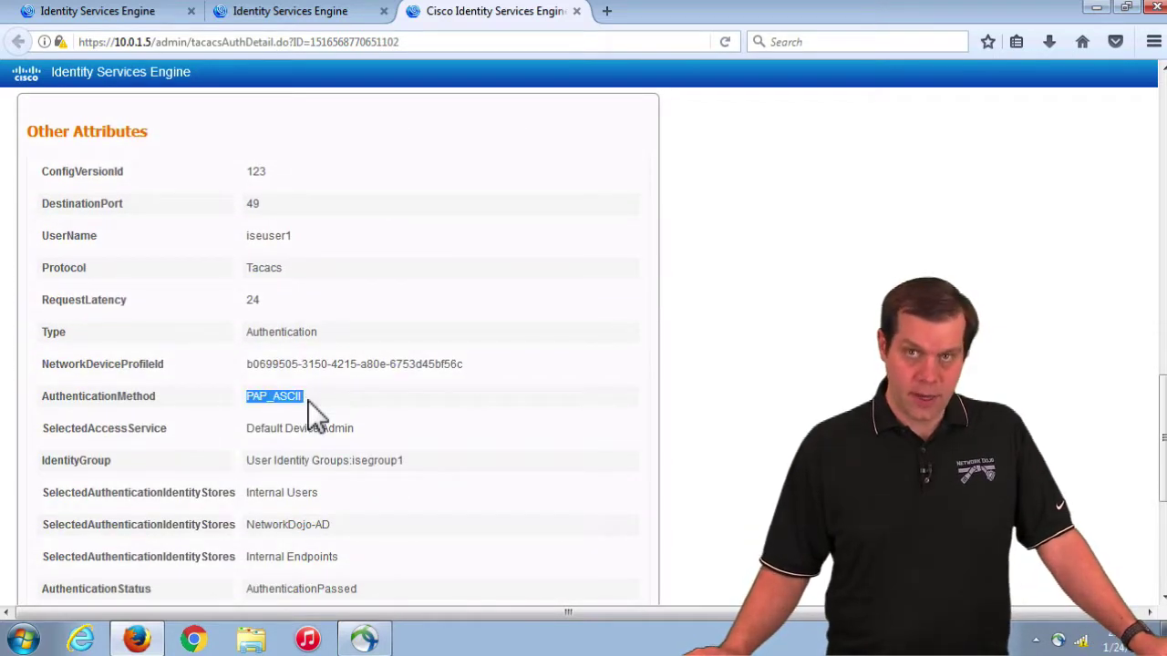
scroll(311, 410, down, 2)
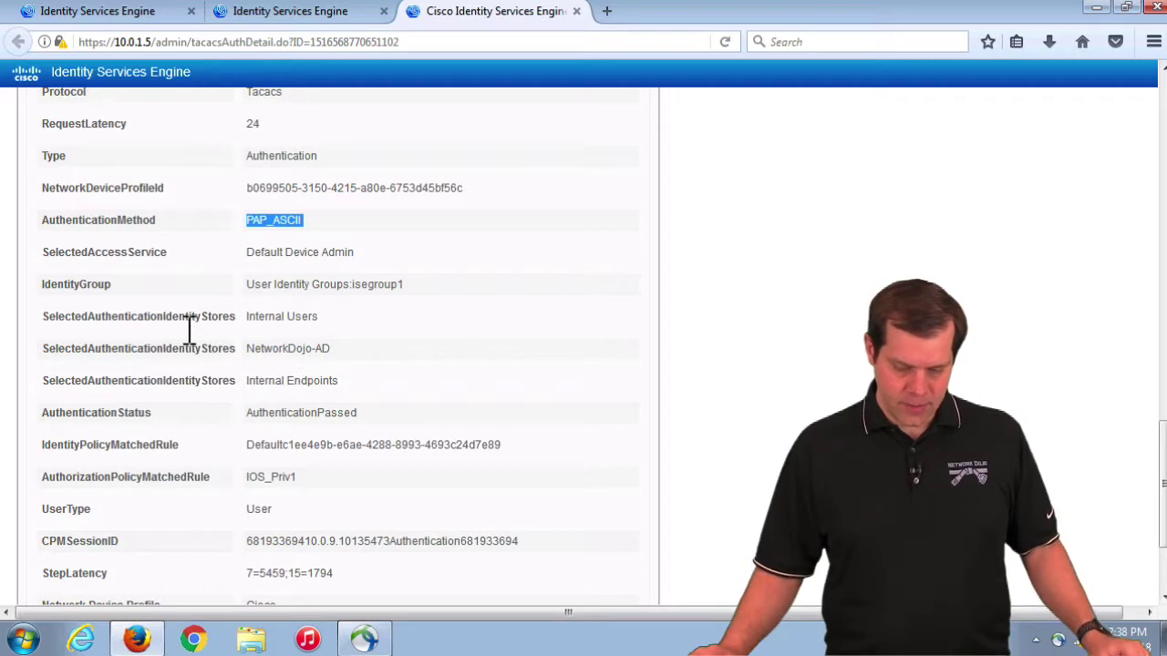
drag(180, 318, 359, 381)
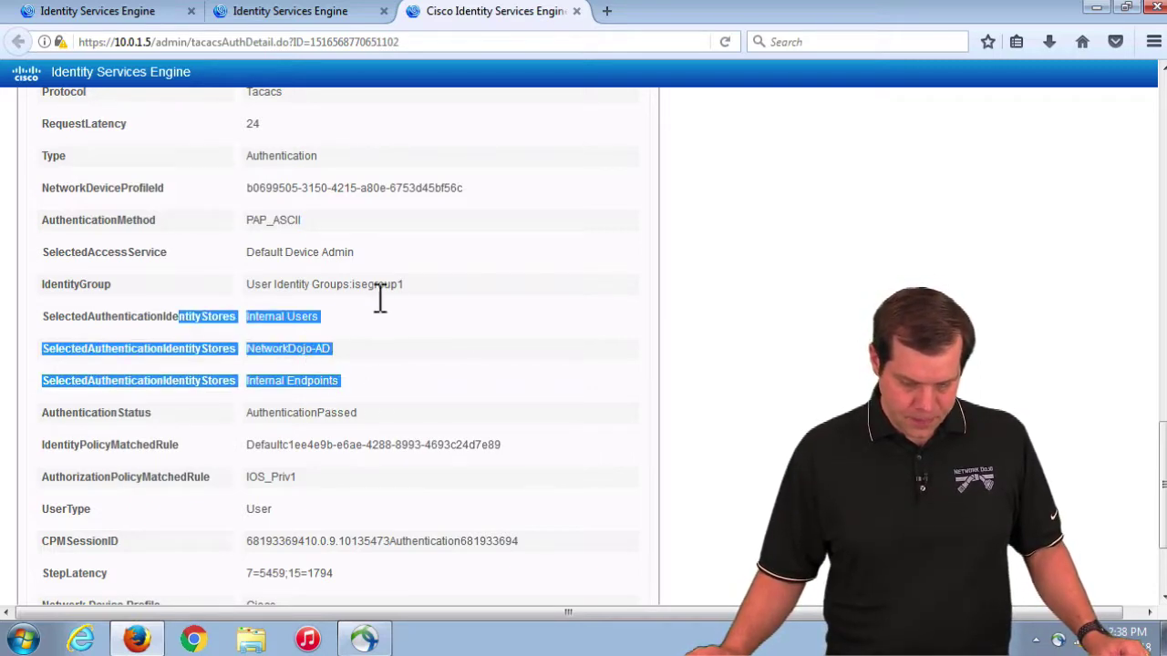
drag(410, 284, 231, 284)
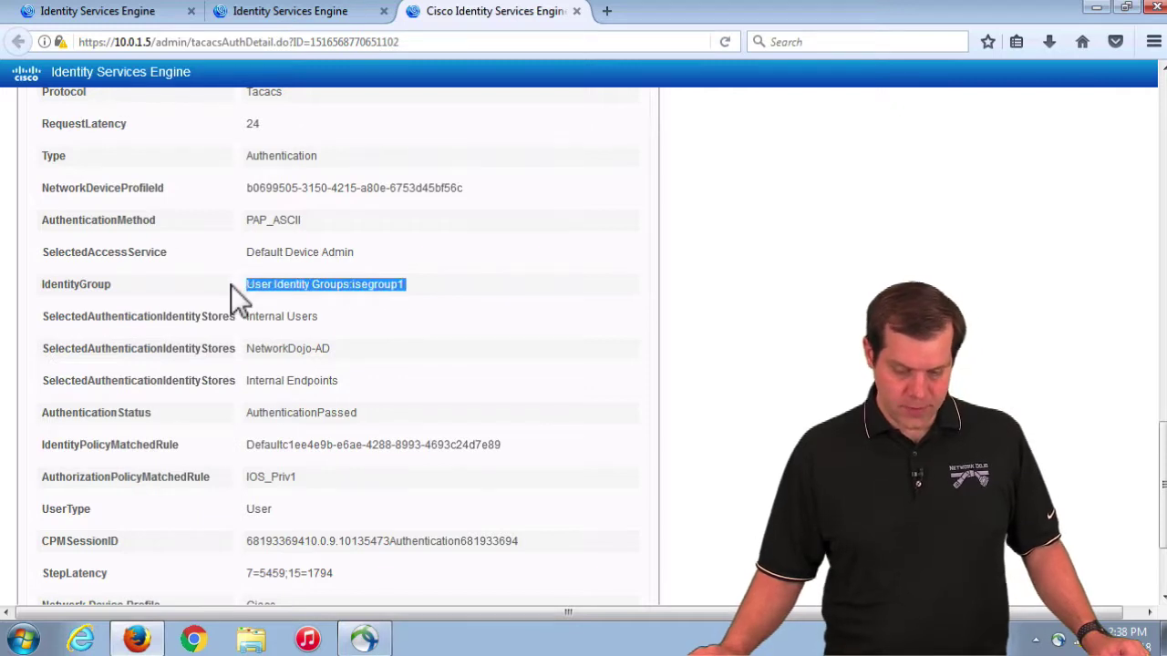
scroll(329, 359, down, 3)
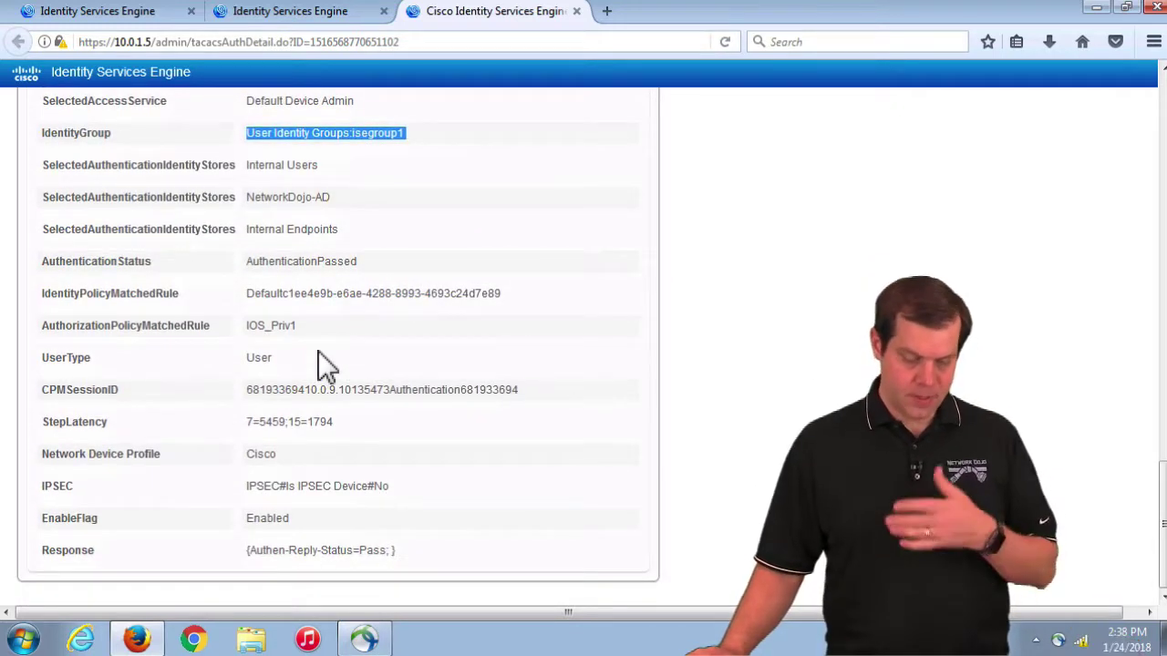
scroll(319, 351, up, 10)
click(305, 11)
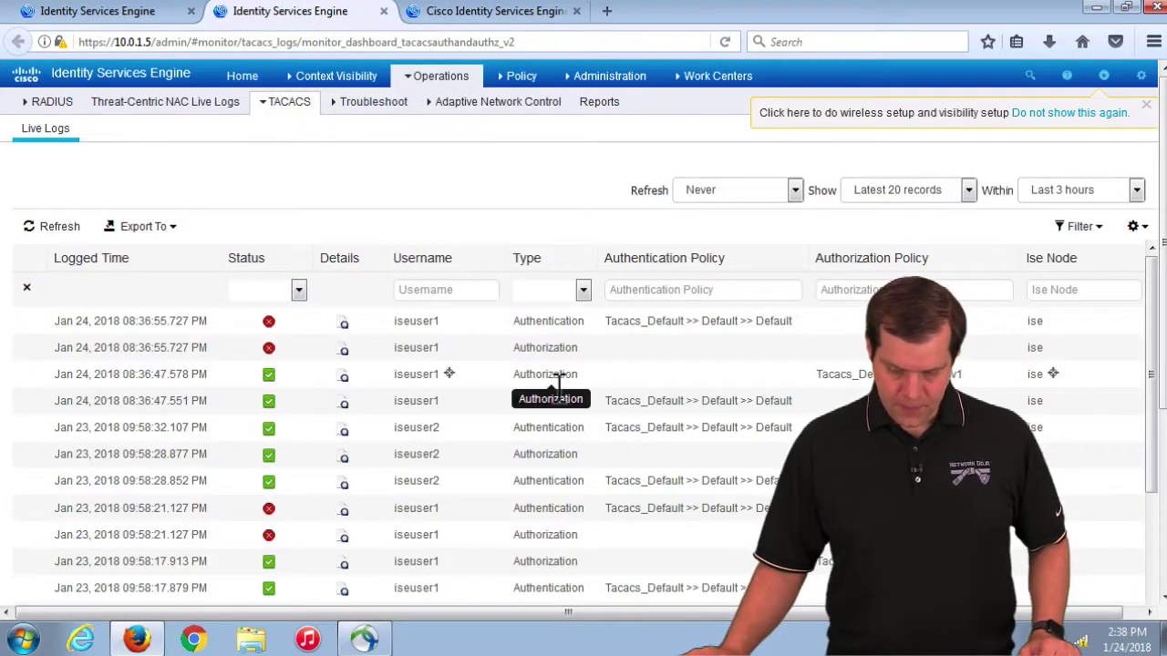
Step: Review iseuser1's passed authorization report with IOS_Priv1 and priv-lvl=1, then return to Live Logs
click(343, 376)
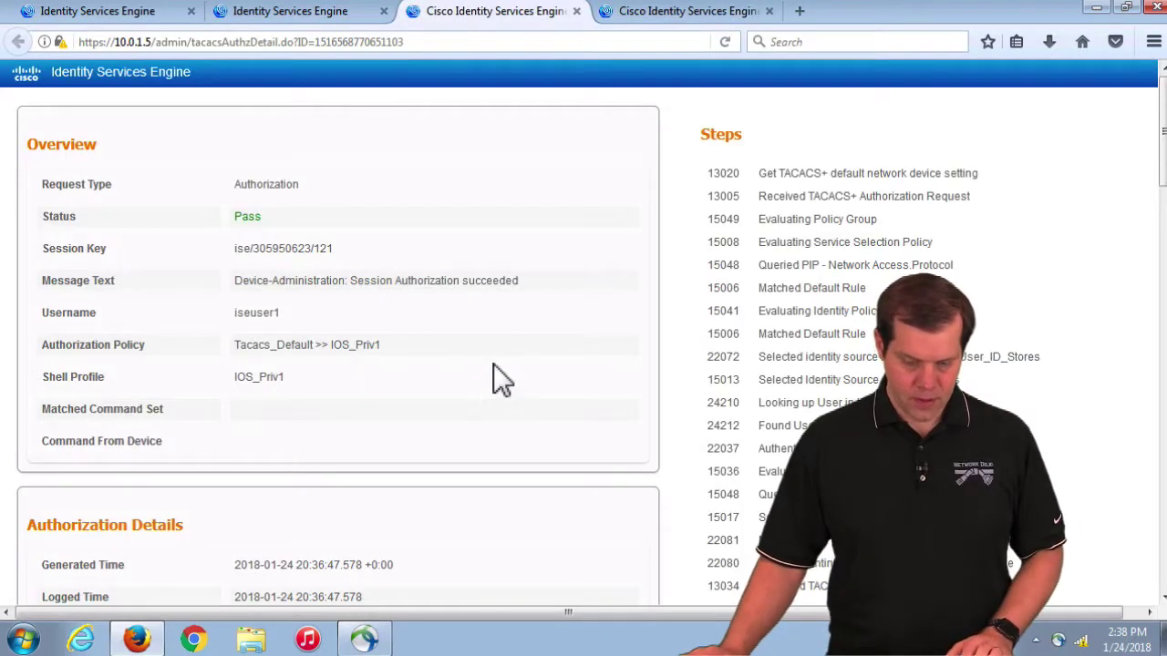
scroll(494, 367, down, 3)
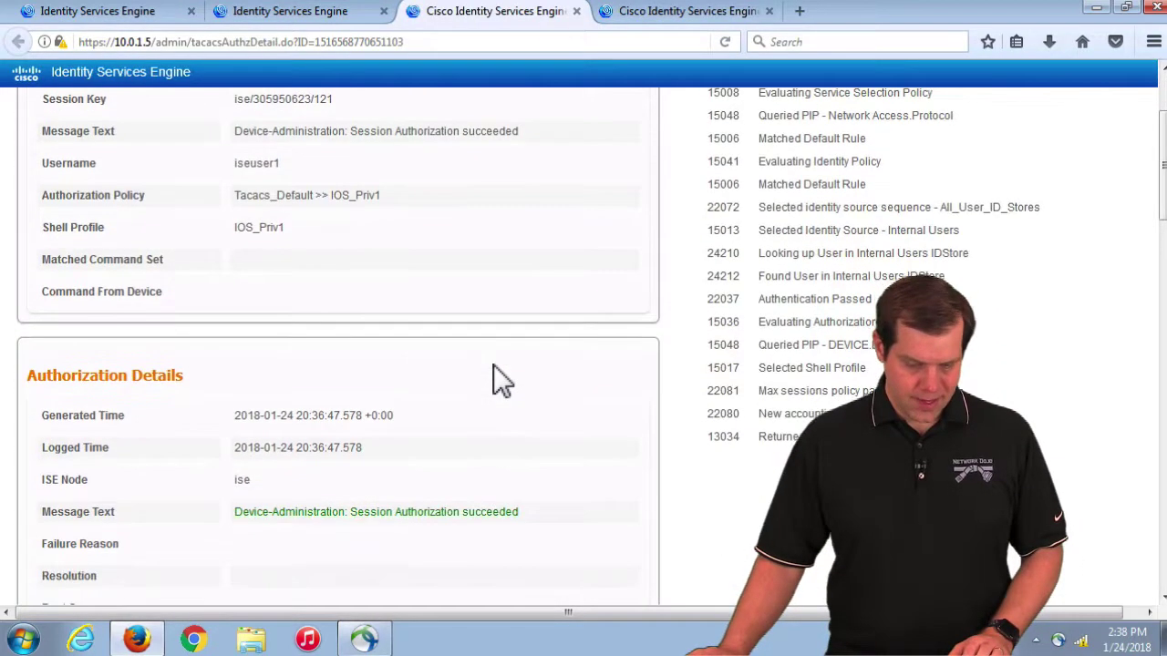
scroll(493, 368, down, 1)
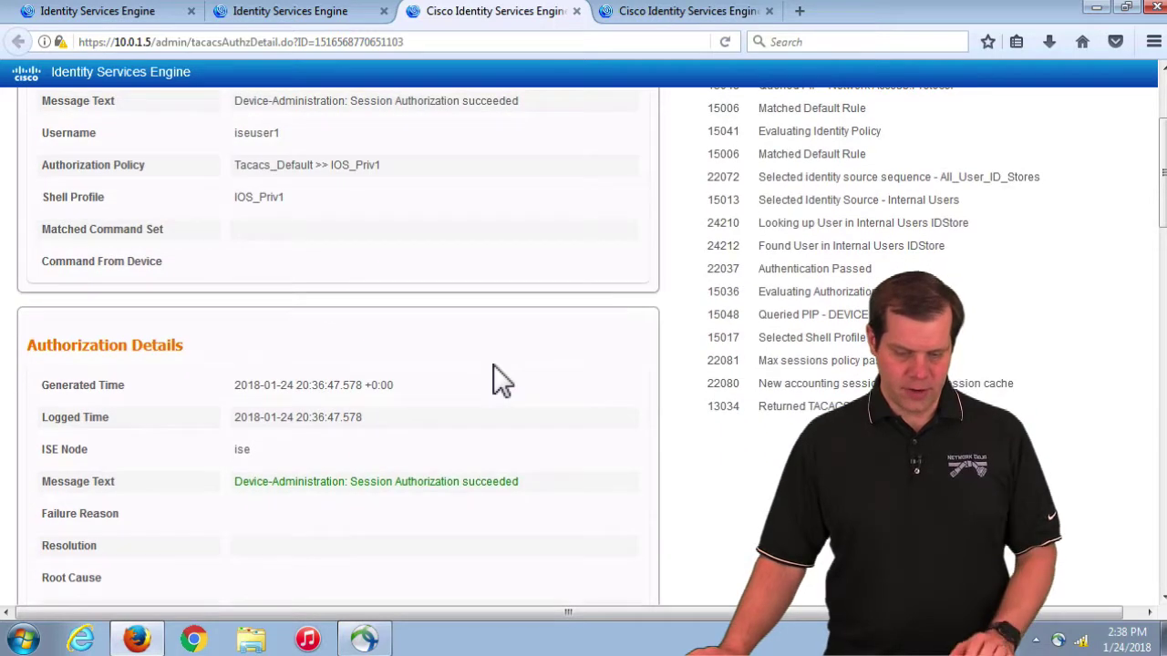
scroll(493, 365, down, 1)
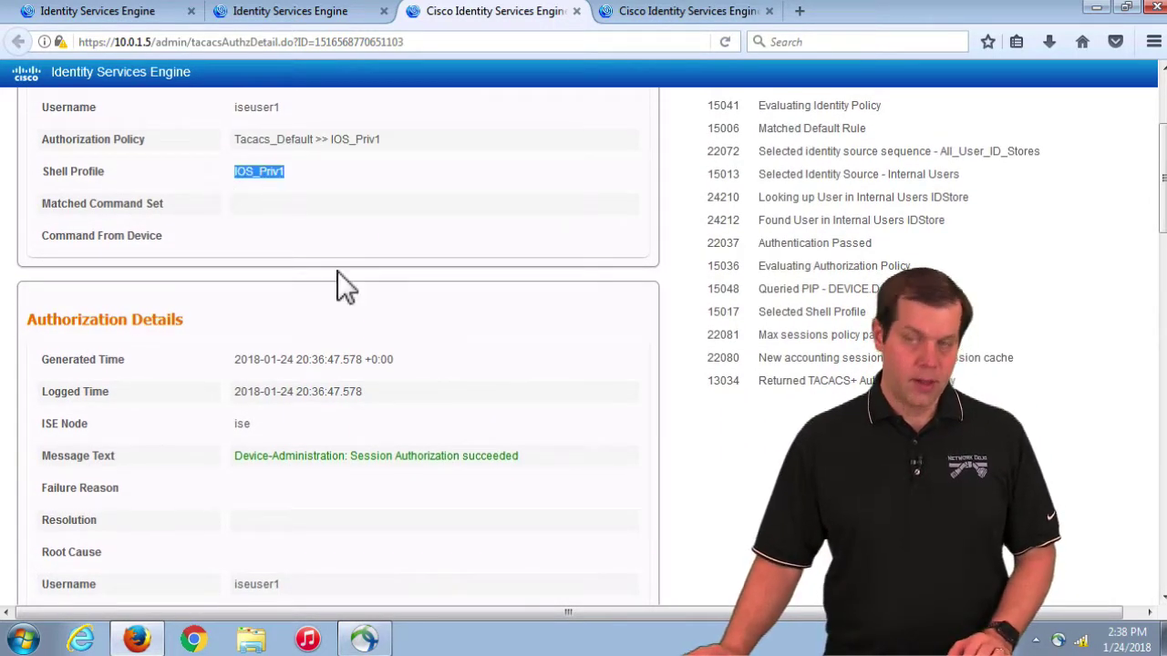
scroll(359, 264, down, 9)
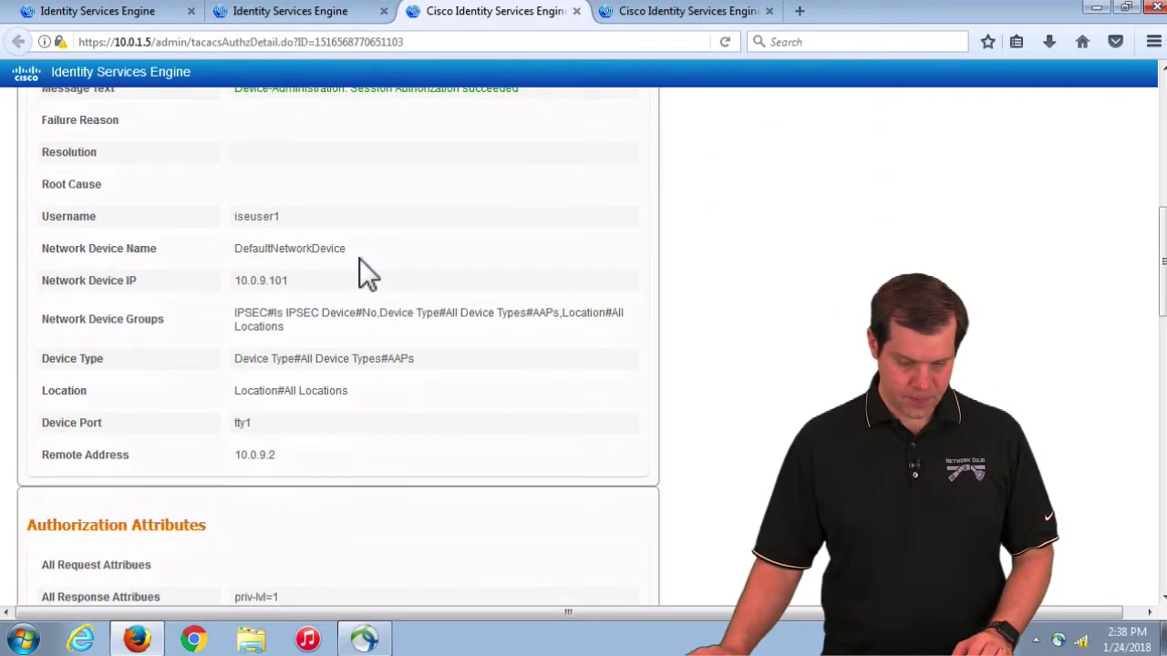
scroll(359, 259, down, 8)
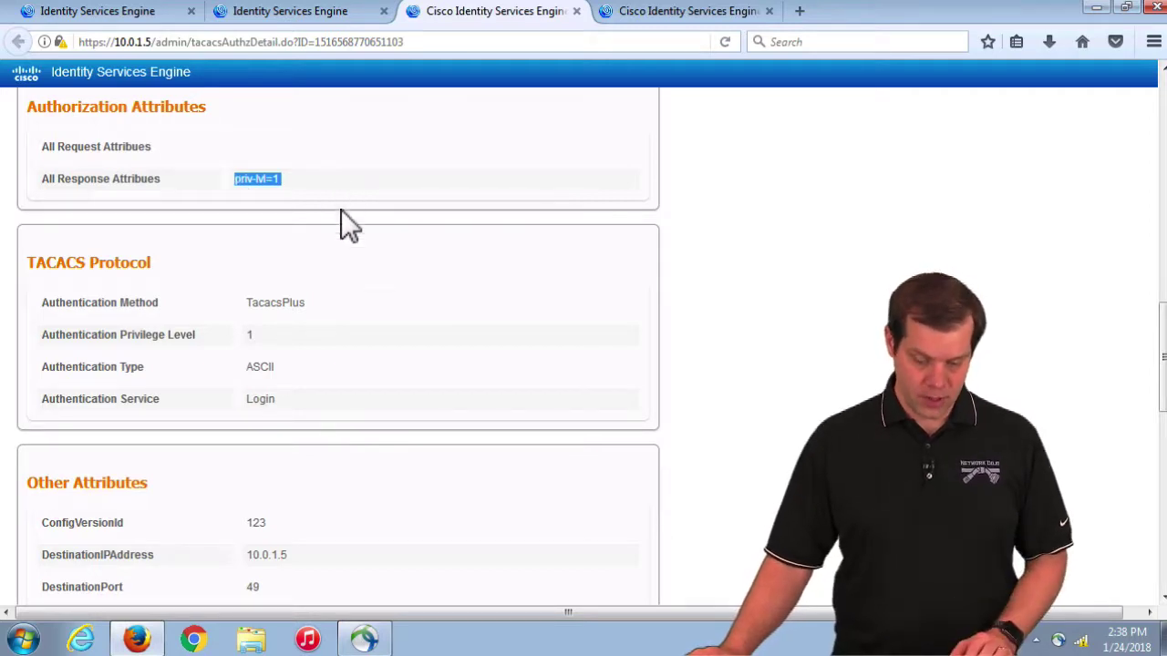
scroll(333, 327, down, 3)
scroll(333, 327, up, 5)
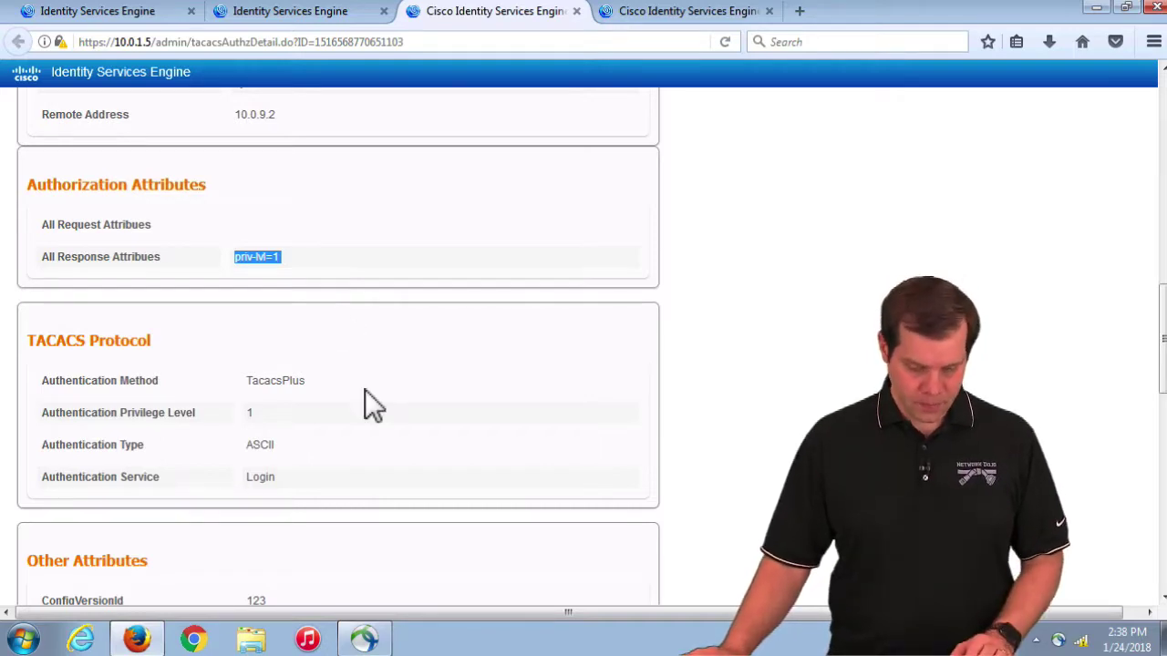
scroll(364, 392, down, 5)
scroll(365, 390, down, 6)
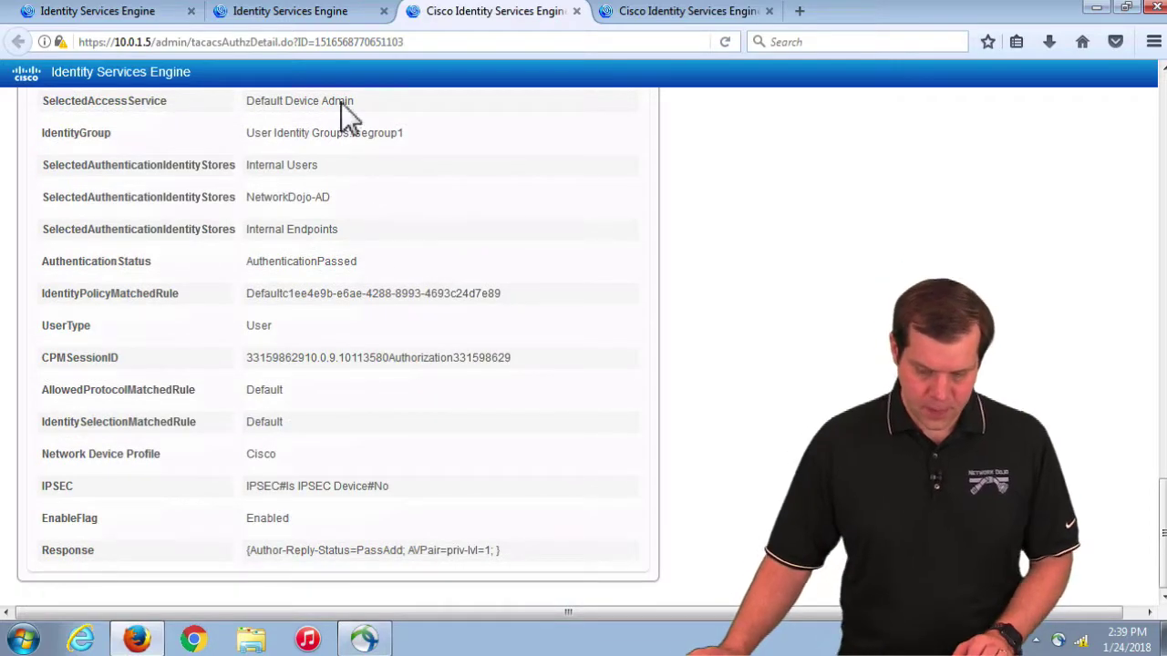
click(301, 12)
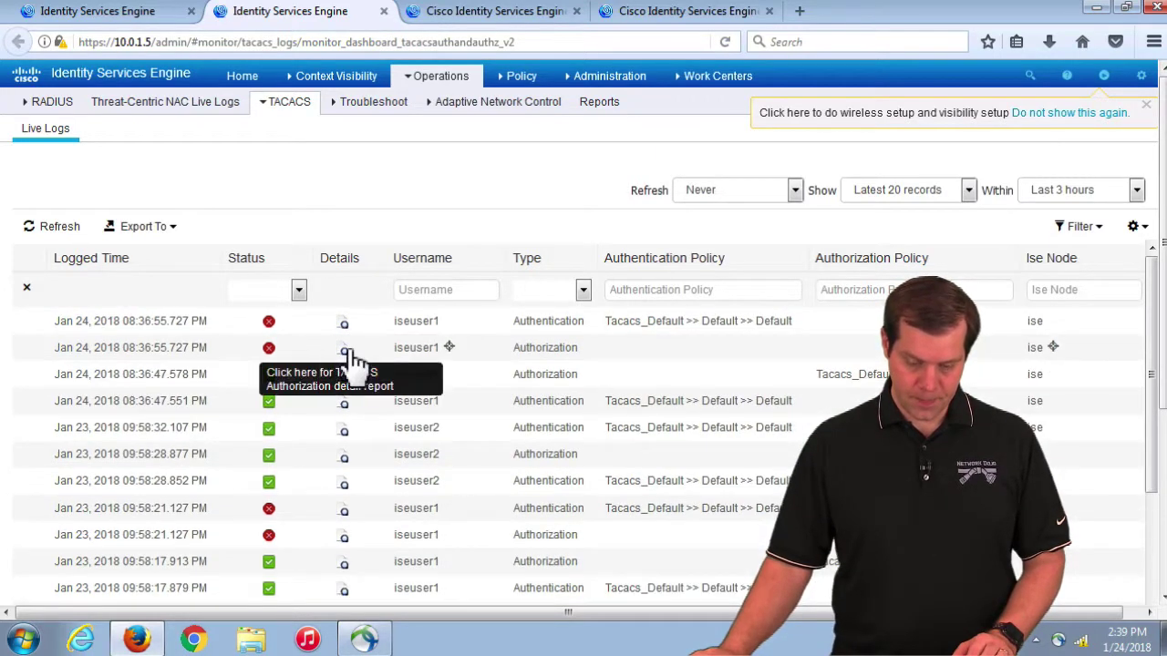
Step: Open iseuser1's failed authorization report showing 13029 Requested privilege level too high
click(345, 350)
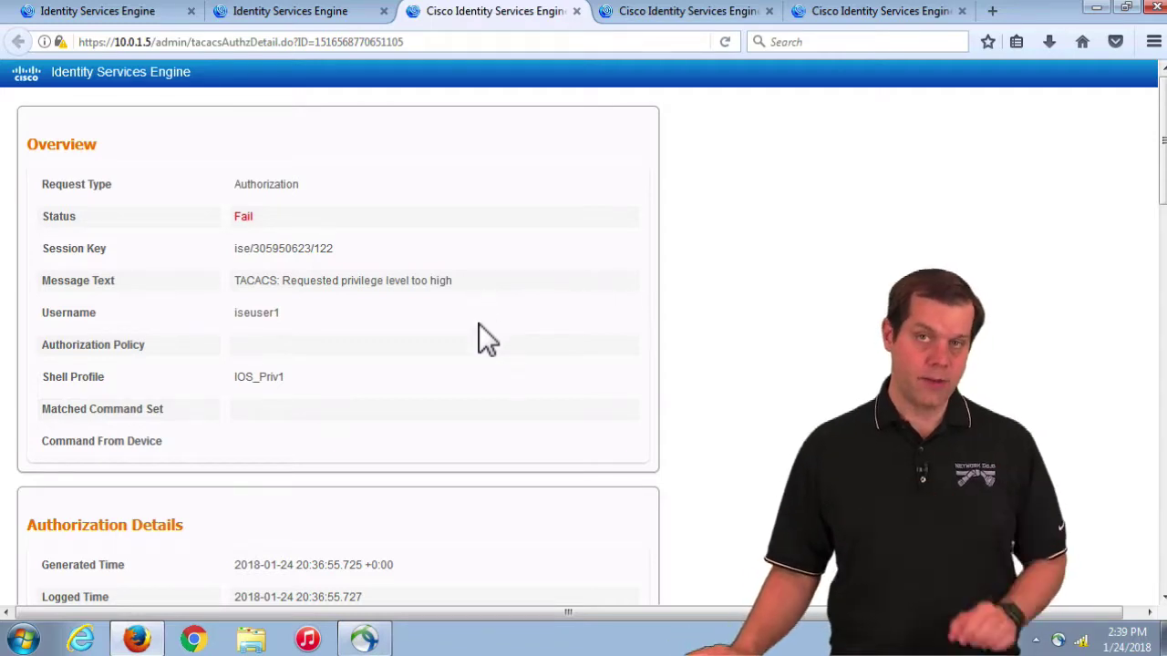
scroll(351, 328, down, 5)
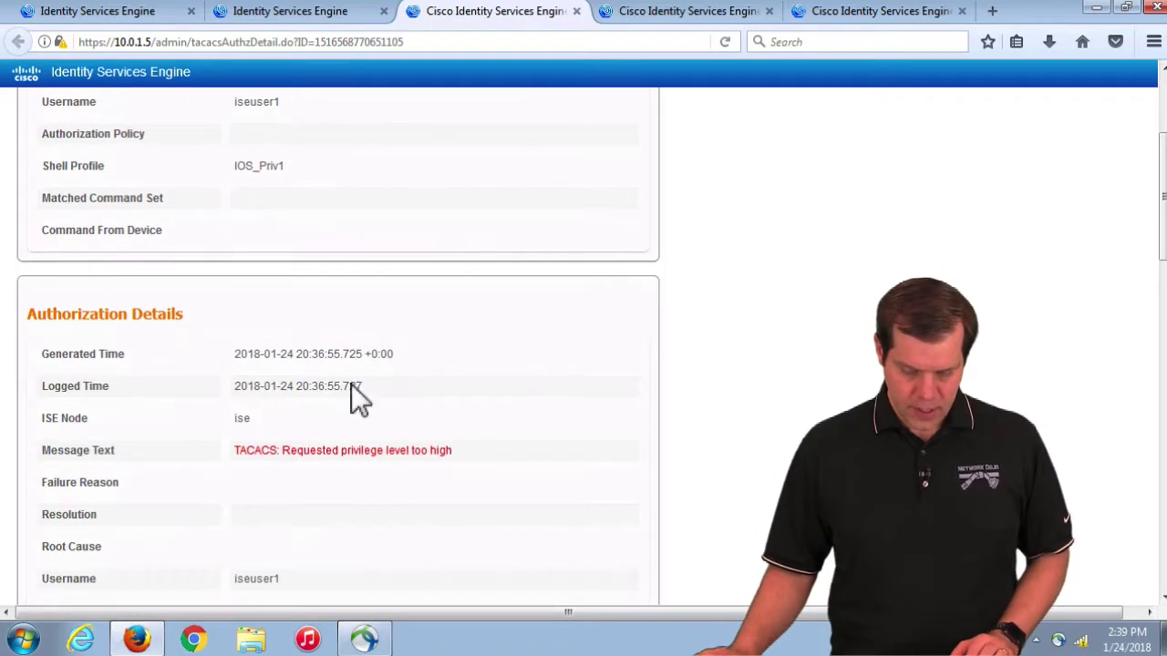
drag(466, 449, 229, 451)
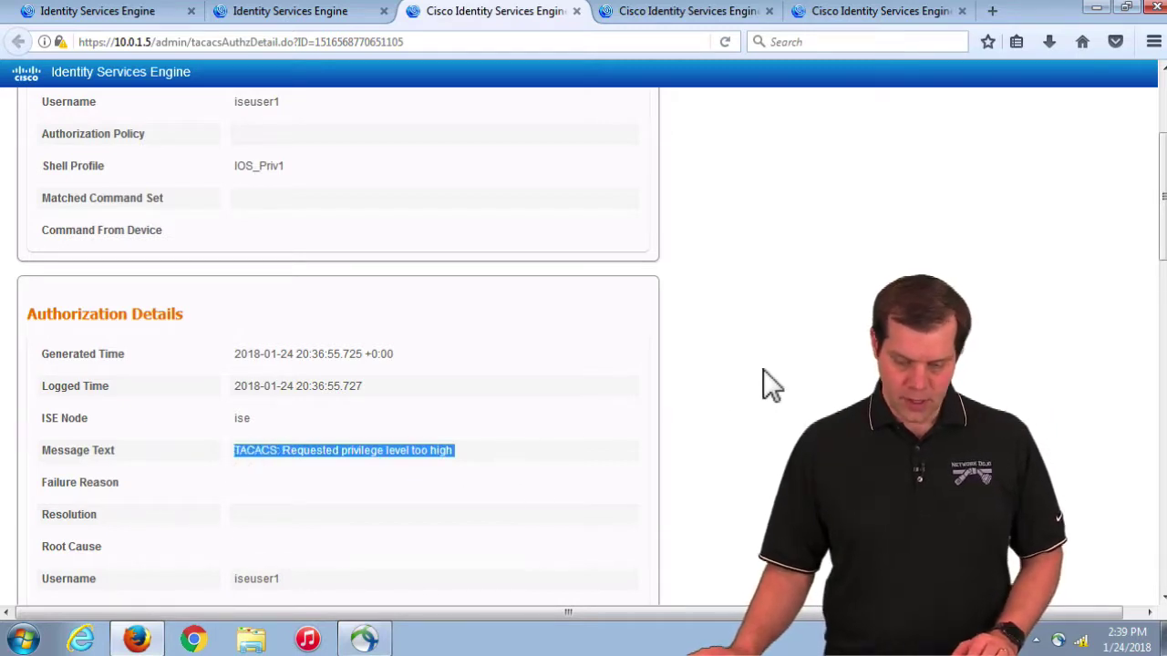
scroll(763, 383, up, 5)
scroll(763, 383, down, 15)
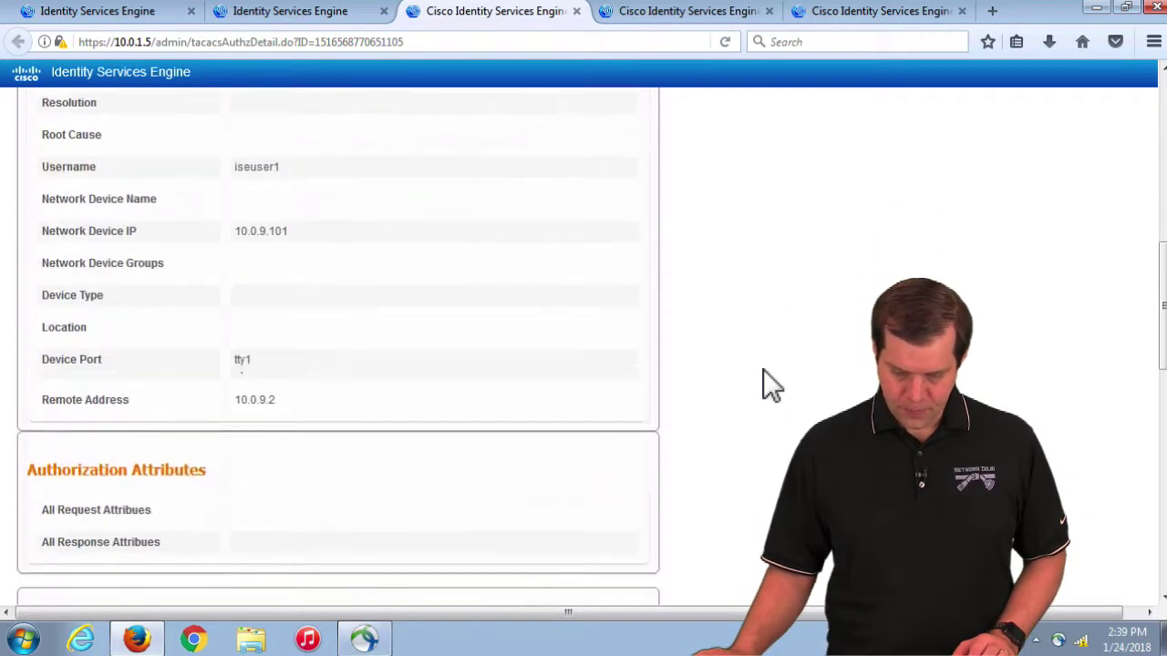
Step: Back in Live Logs, open and read iseuser1's failed authentication report
click(132, 17)
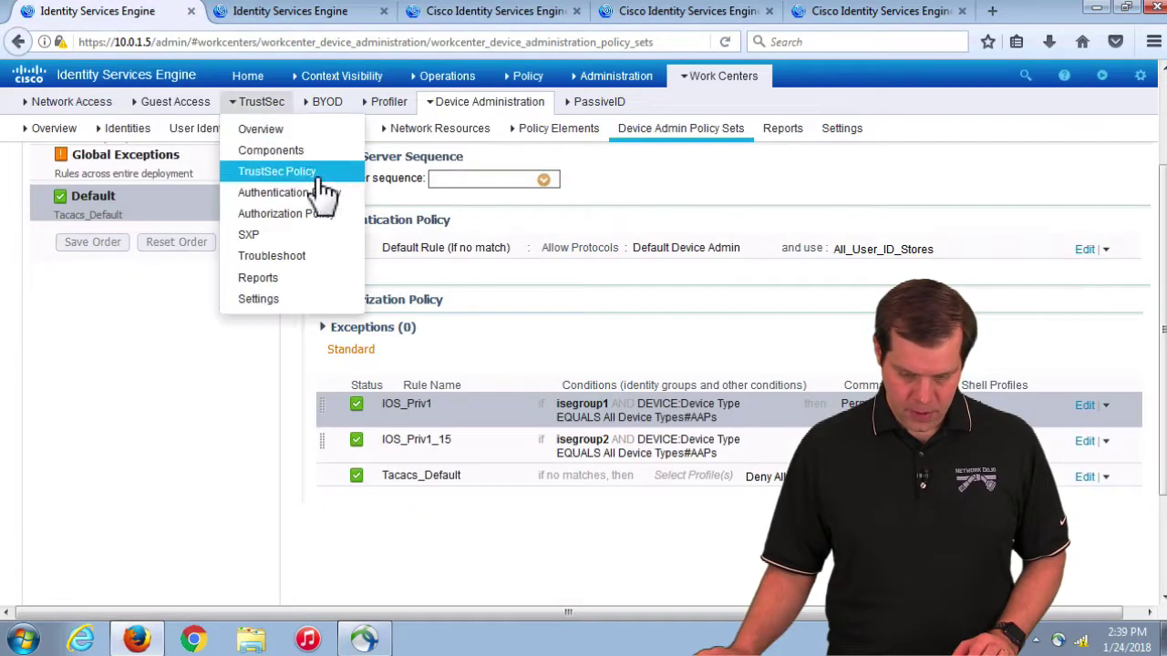
click(321, 21)
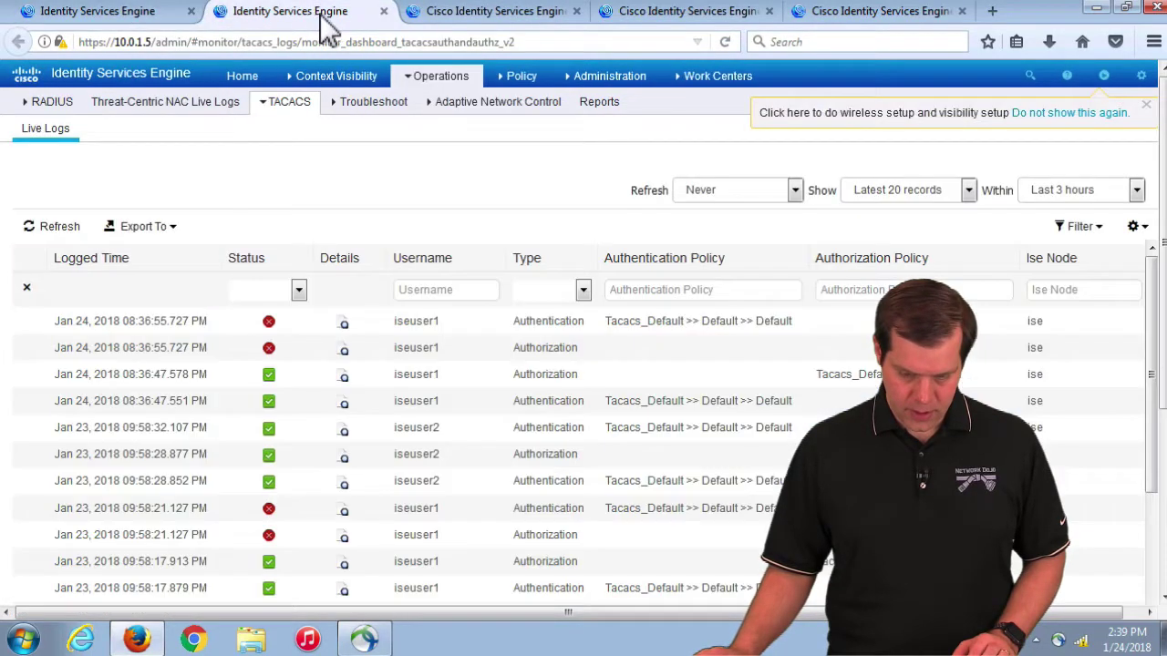
click(344, 321)
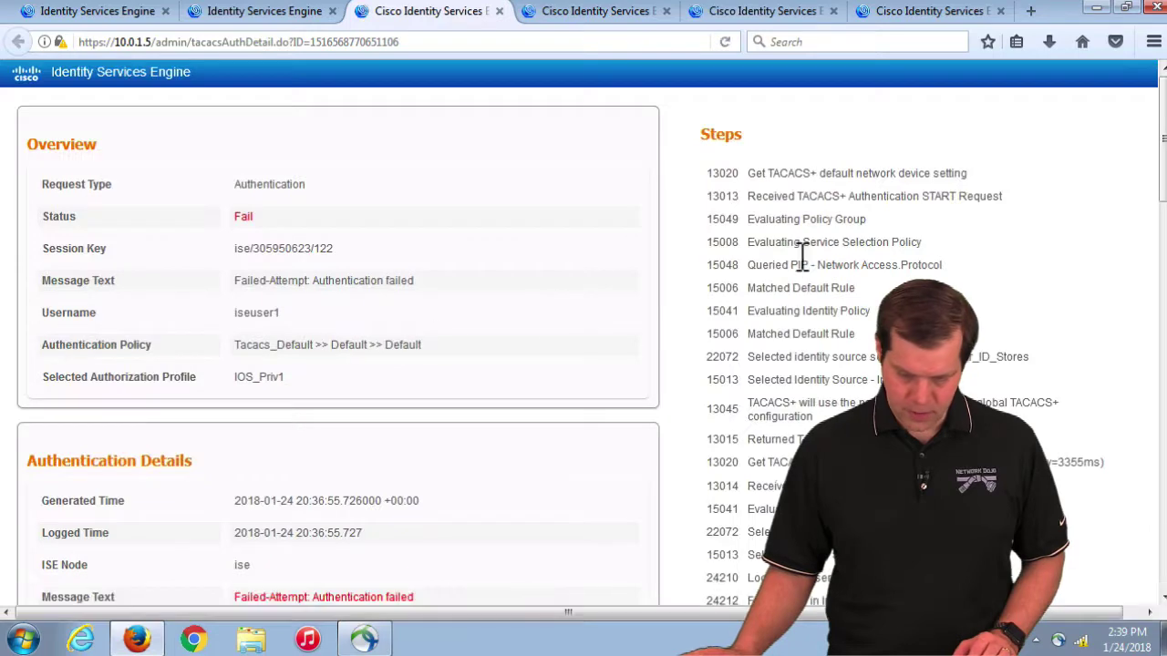
scroll(816, 294, down, 3)
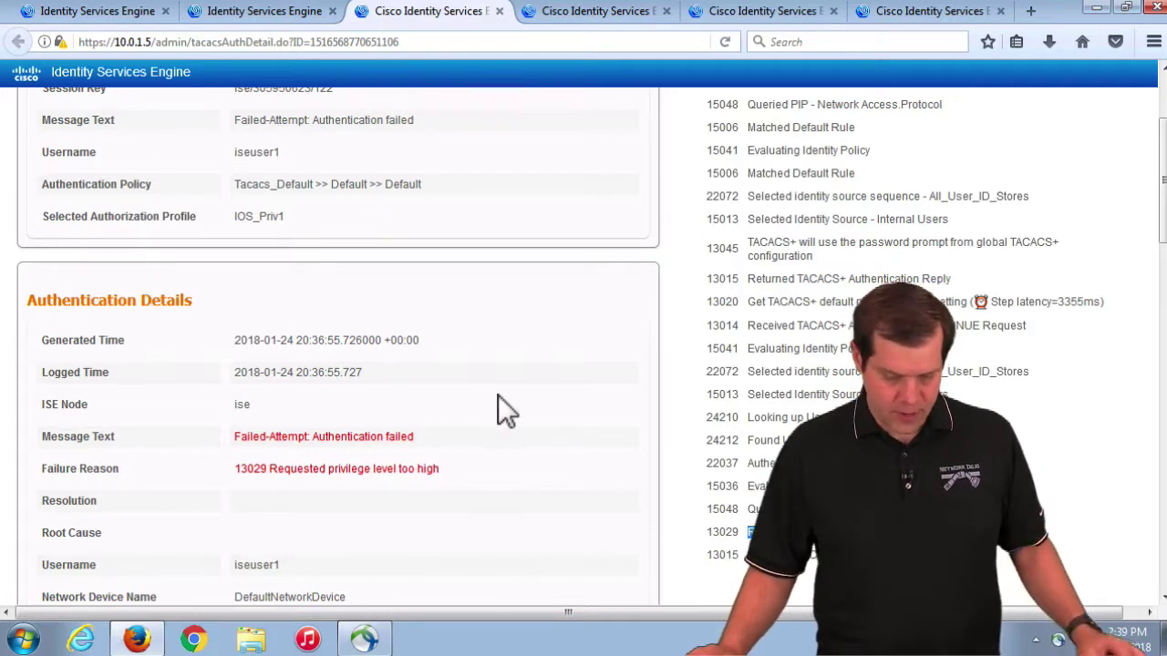
scroll(501, 394, down, 10)
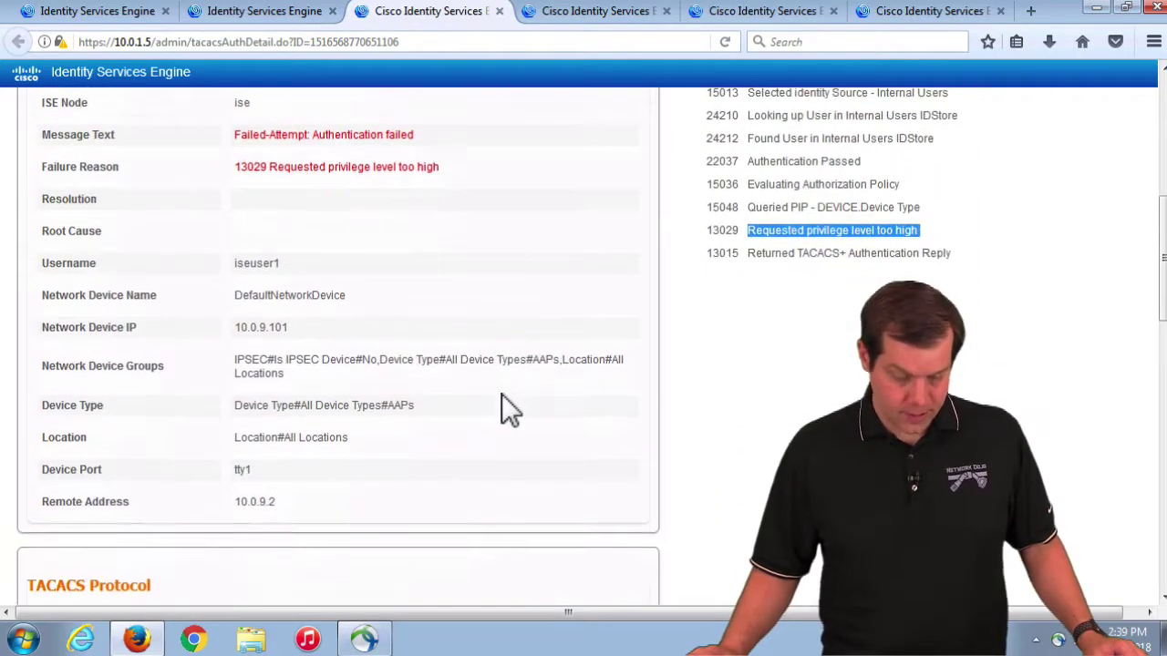
scroll(501, 394, down, 1)
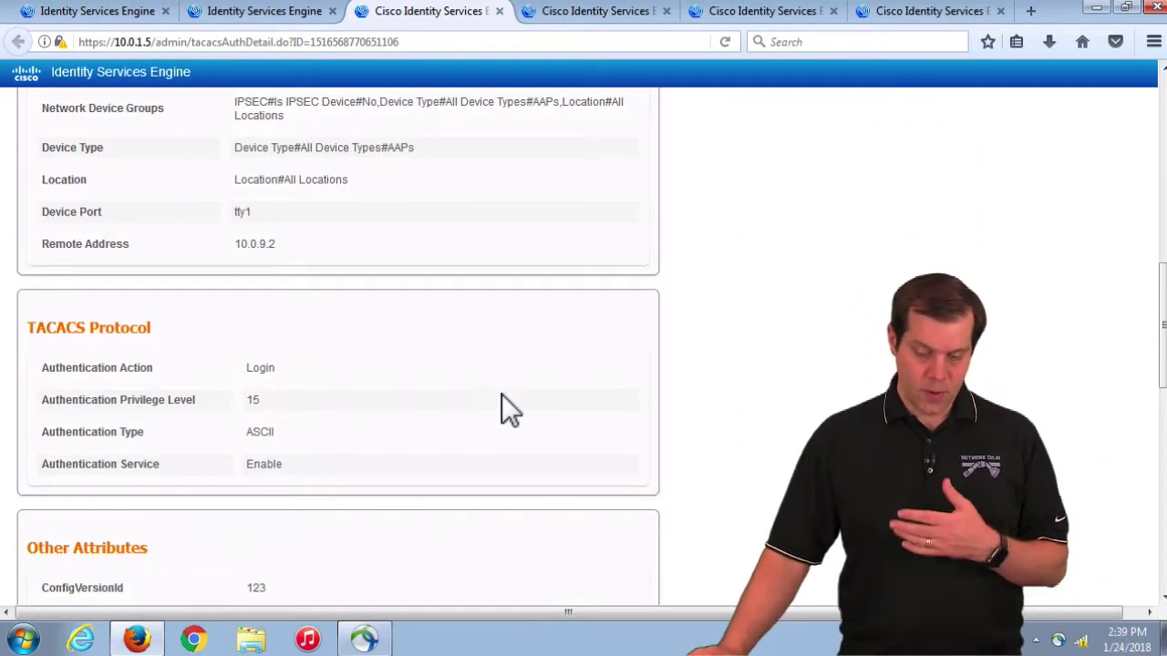
scroll(502, 394, down, 2)
scroll(501, 394, down, 3)
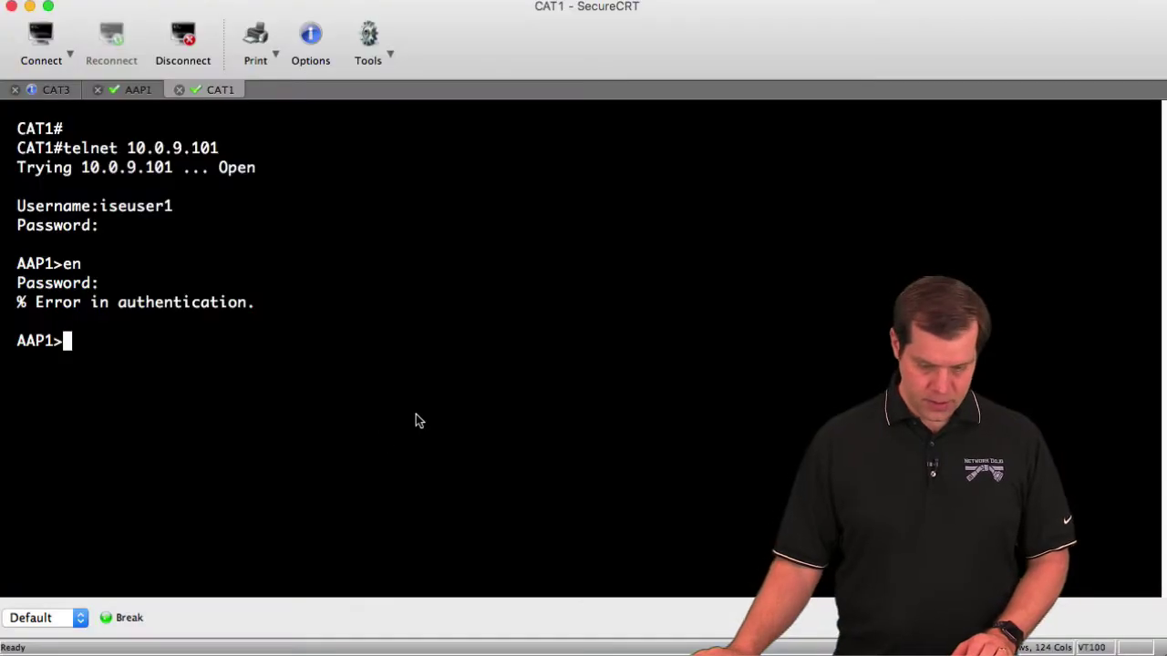
Step: Exit AAP1, telnet back to 10.0.9.101 as iseuser2, and enter enable mode successfully
text(it)
key(Return)
key(Up)
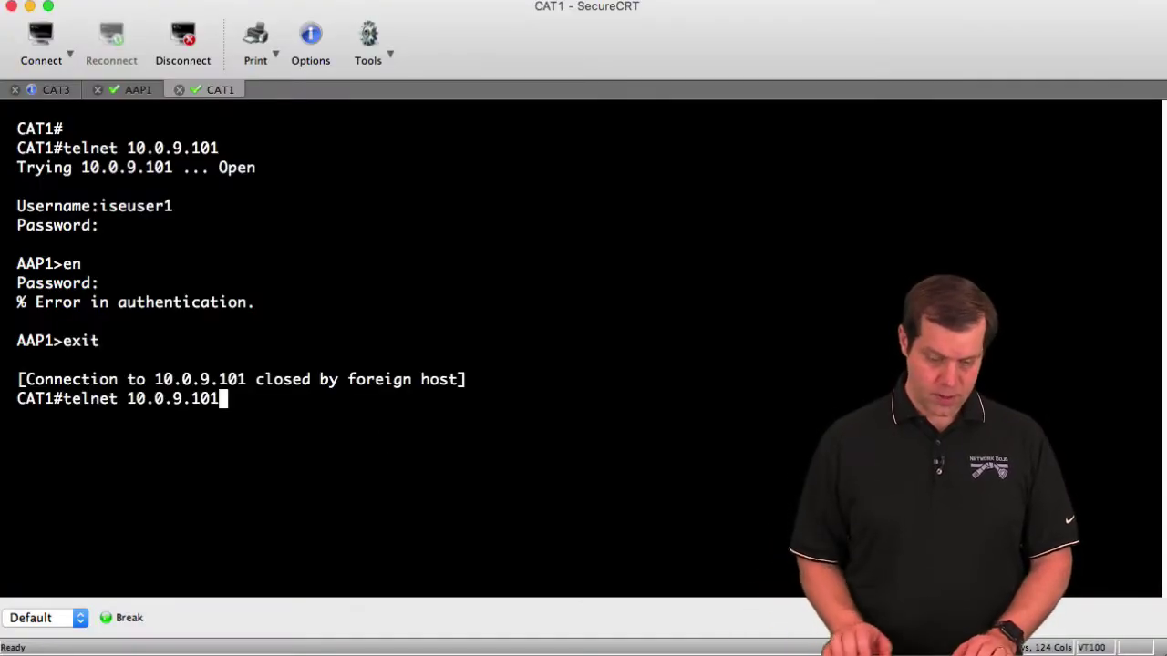
key(Return)
text(iseuser2)
key(Return)
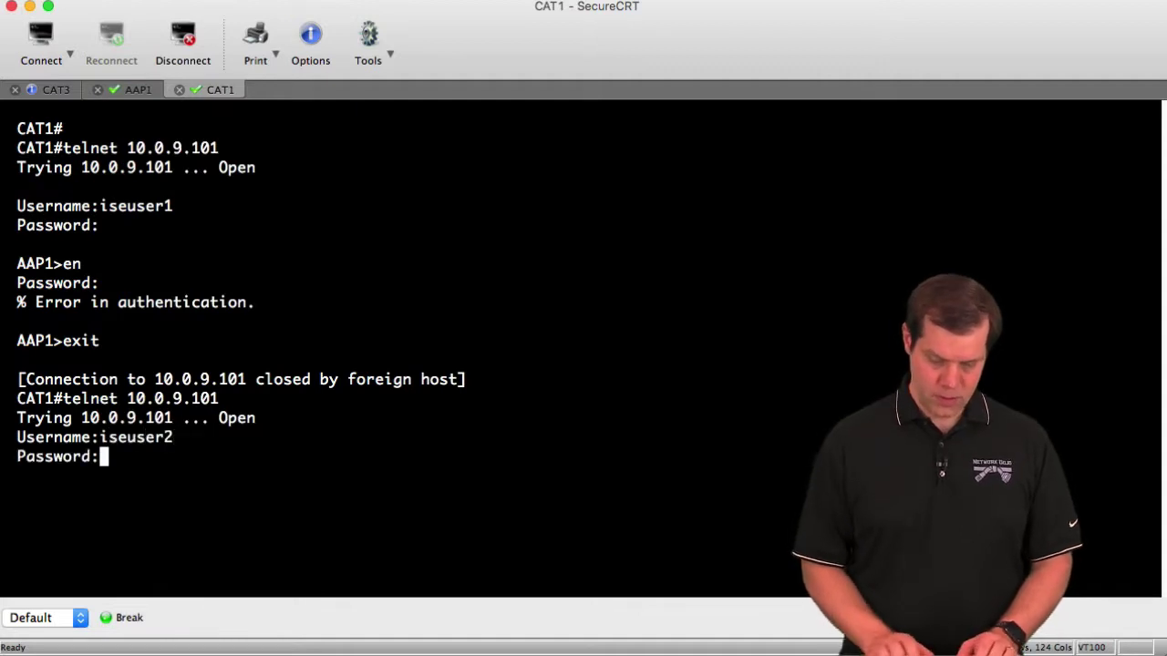
key(Return)
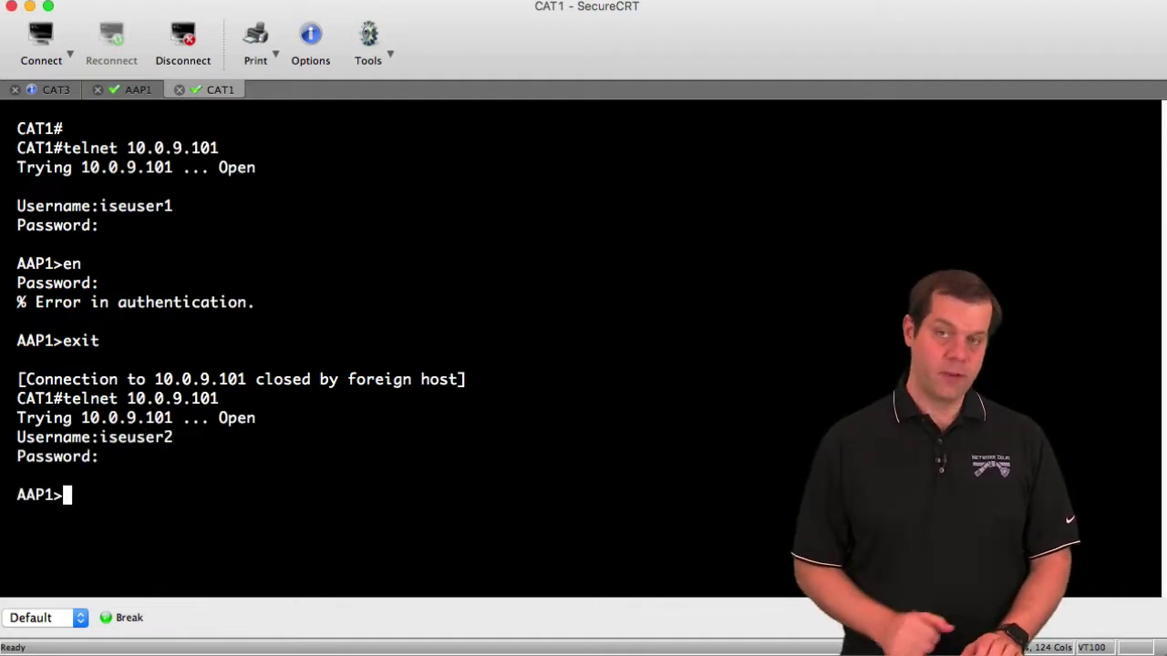
text(en)
key(Return)
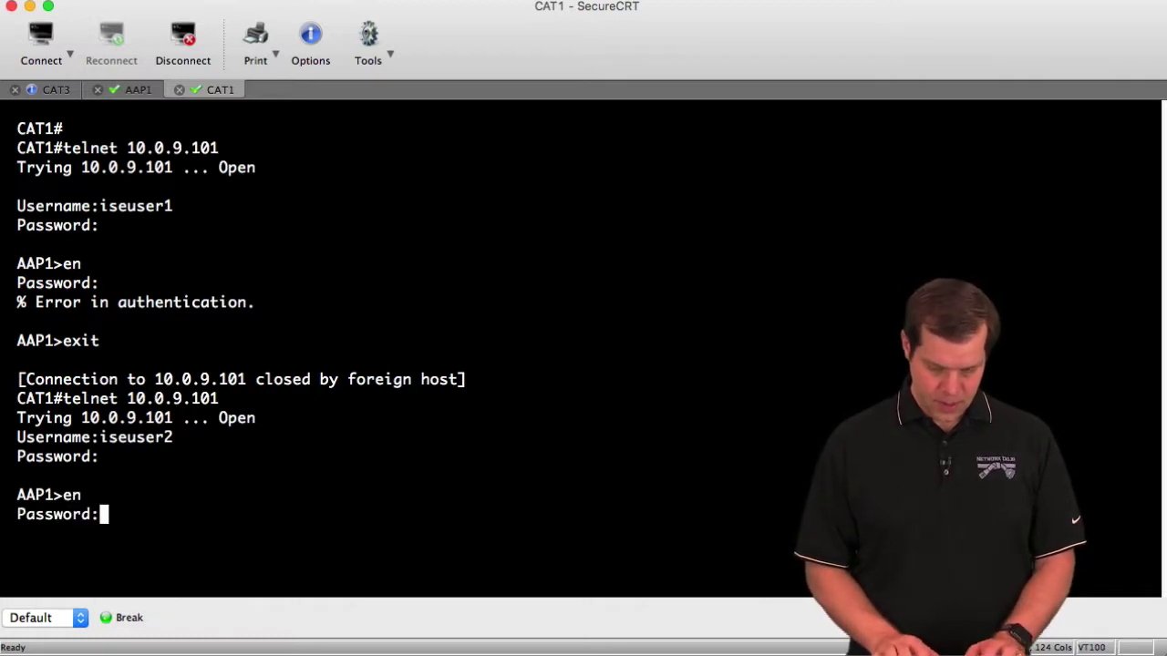
key(Return)
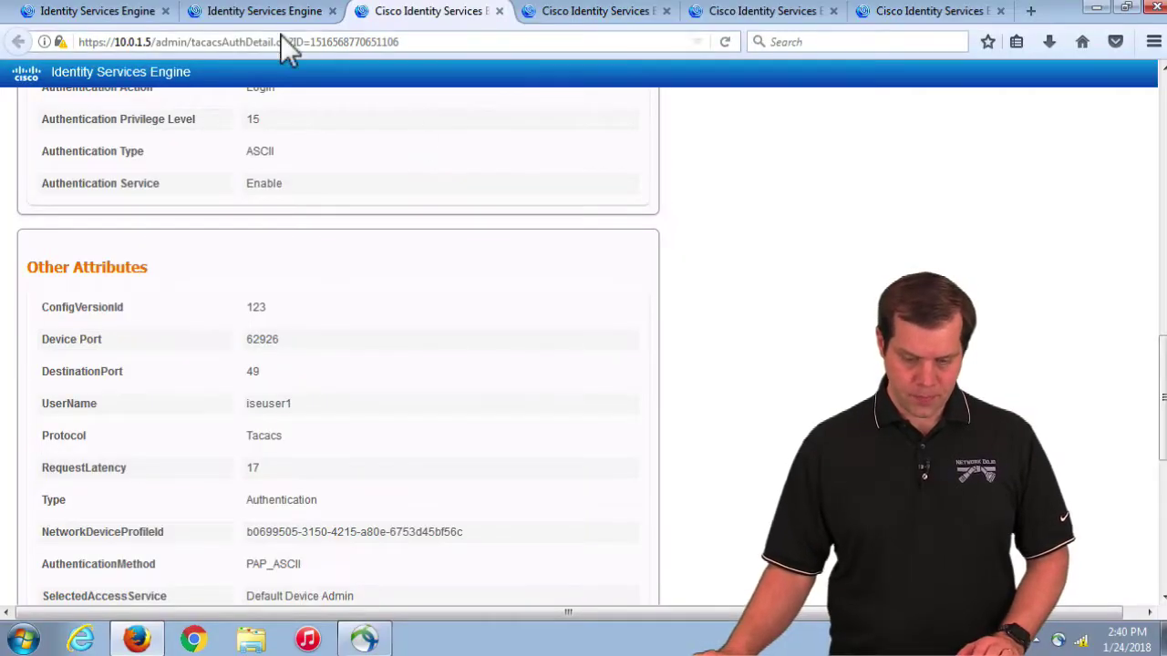
Step: Refresh TACACS Live Logs and locate the two newest iseuser2 entries
click(265, 11)
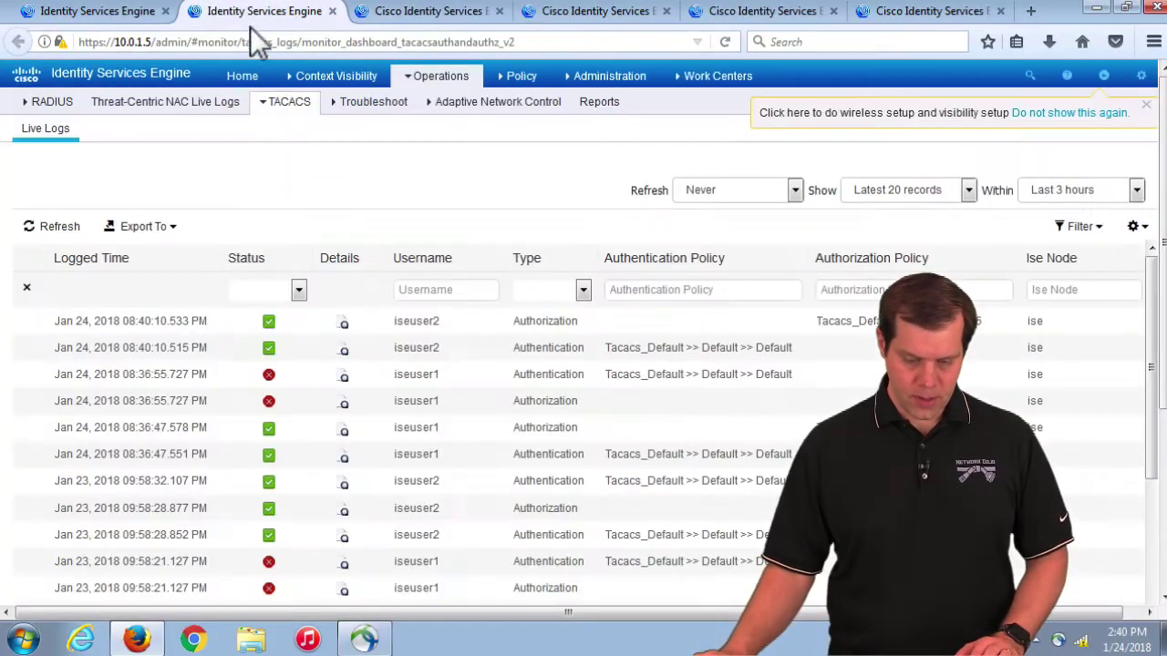
click(46, 228)
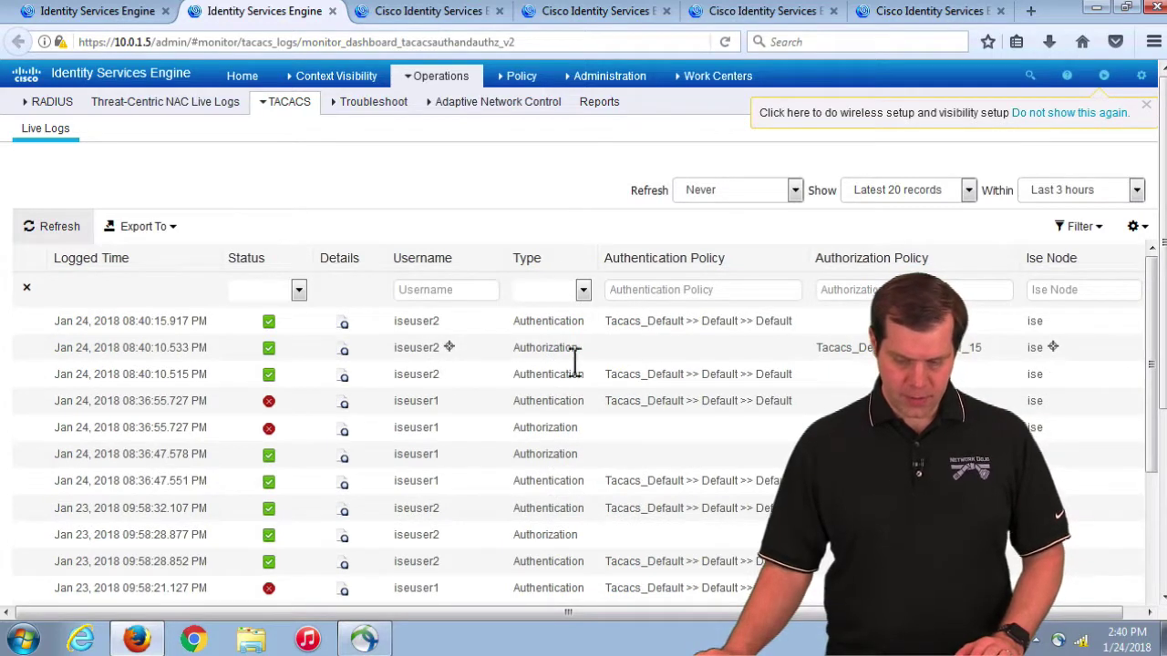
drag(811, 372, 55, 360)
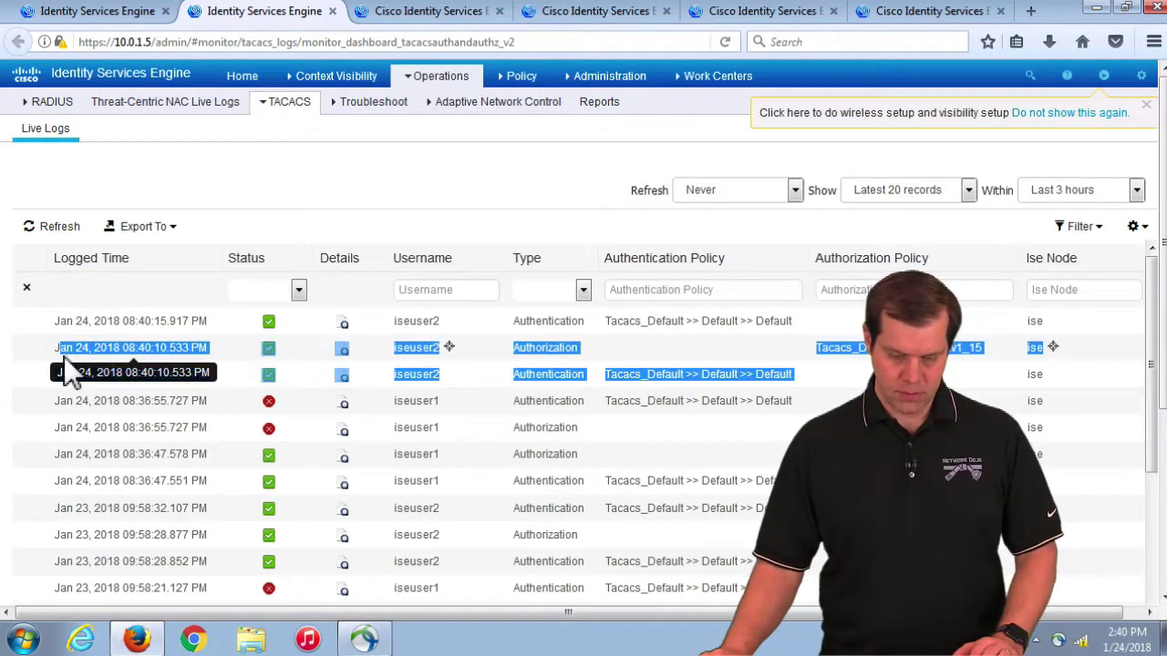
drag(675, 328, 403, 321)
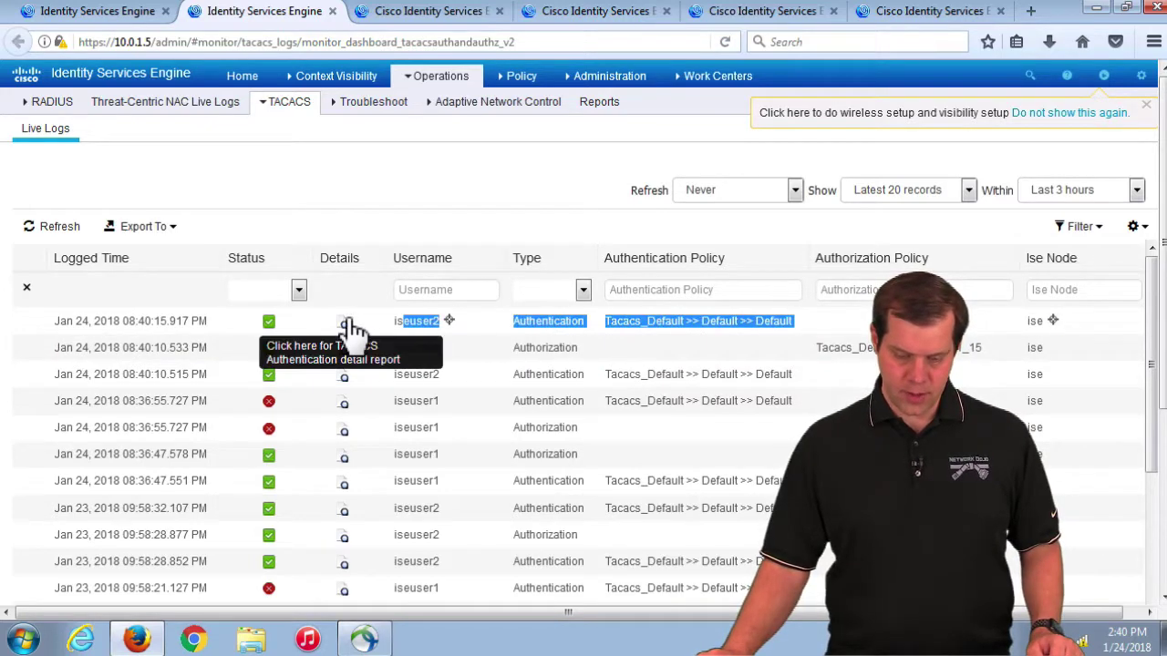
Step: Open iseuser2's newest authentication report and confirm privilege level 15 and Status=Pass
click(345, 324)
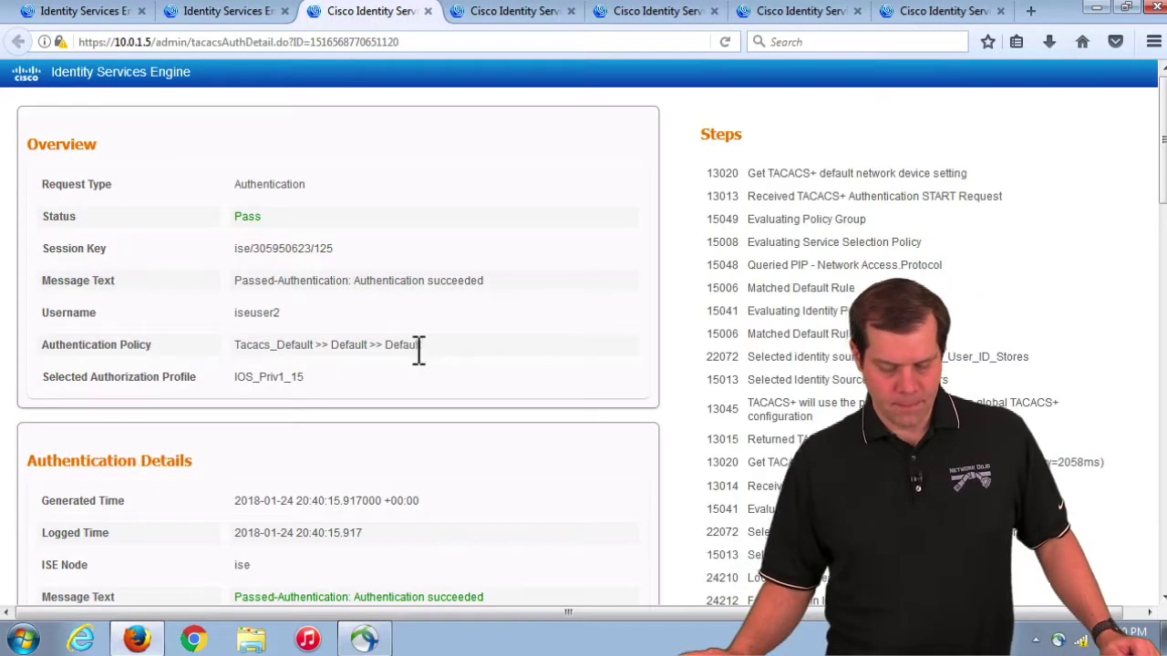
scroll(417, 346, down, 3)
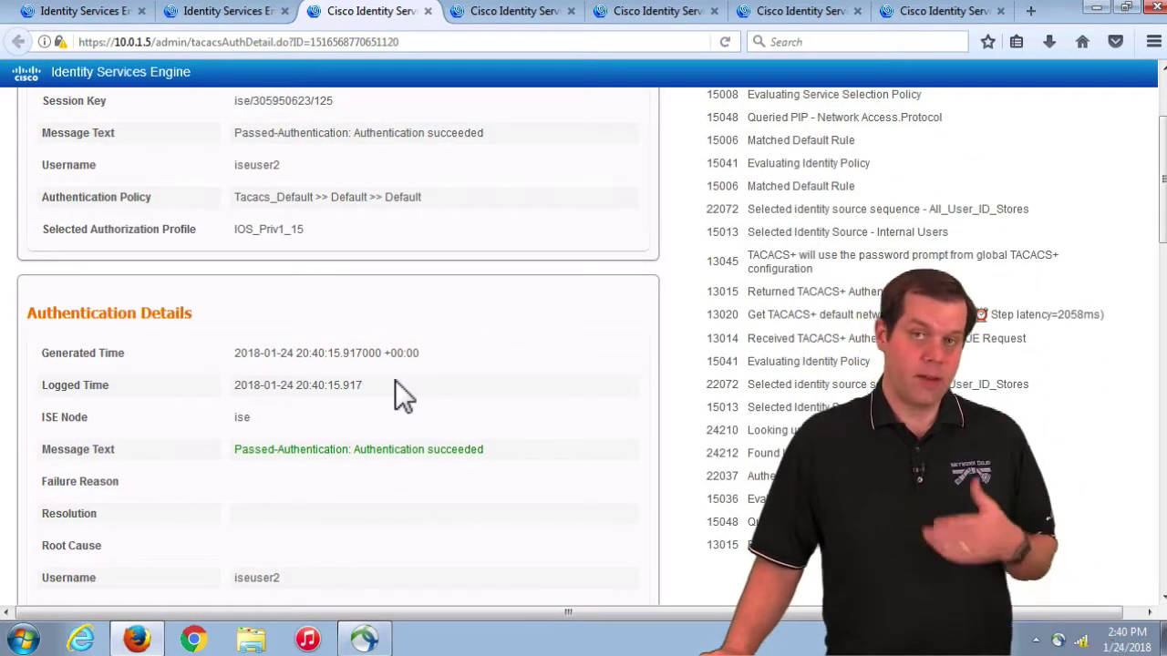
scroll(394, 380, down, 8)
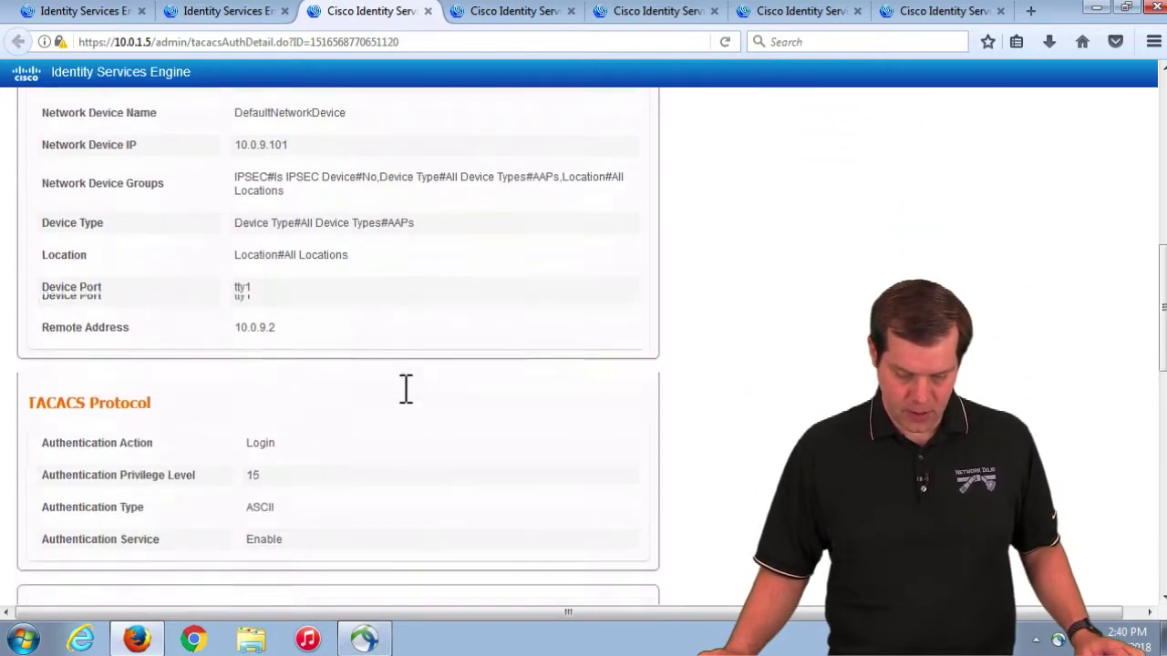
scroll(394, 380, down, 5)
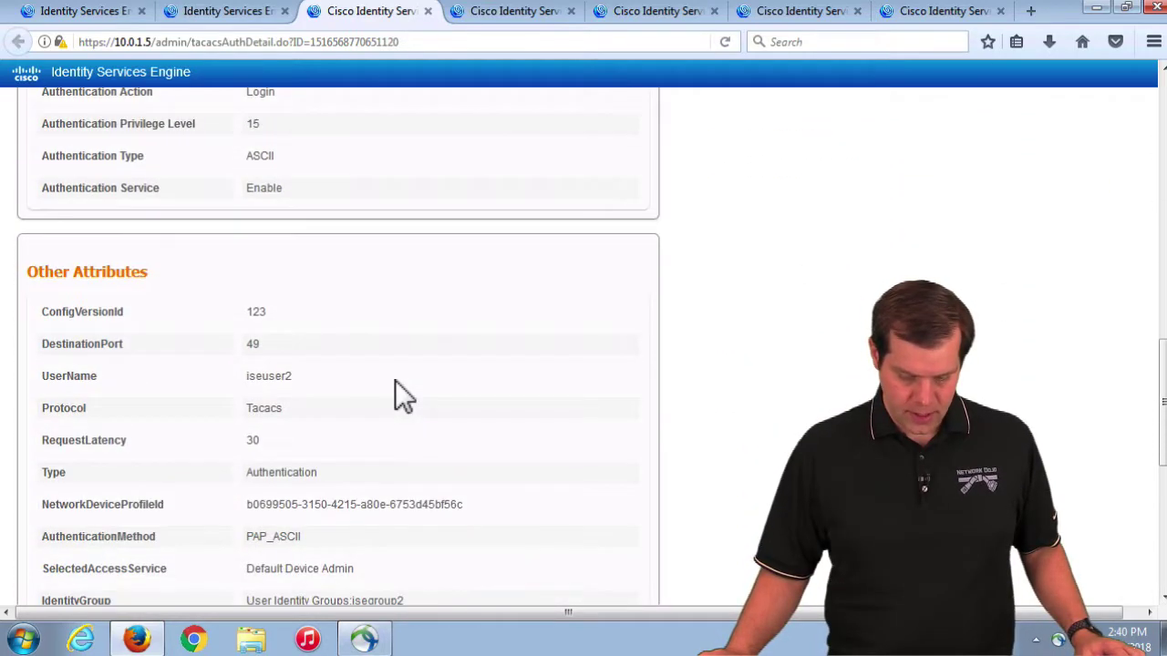
double_click(256, 124)
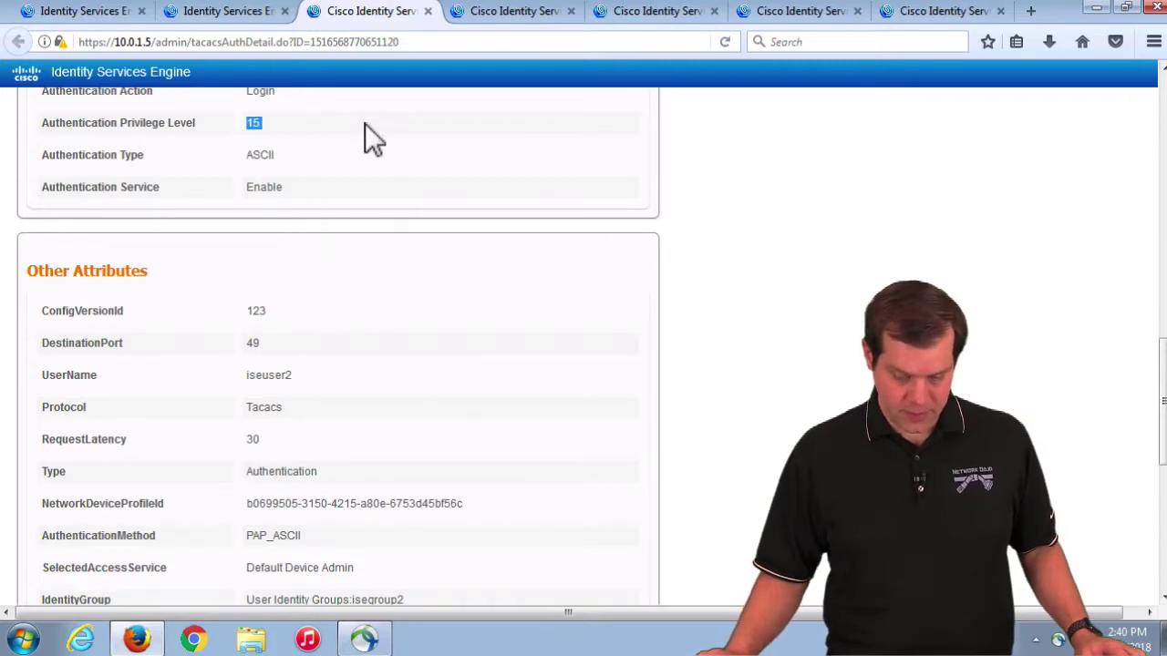
scroll(449, 470, down, 7)
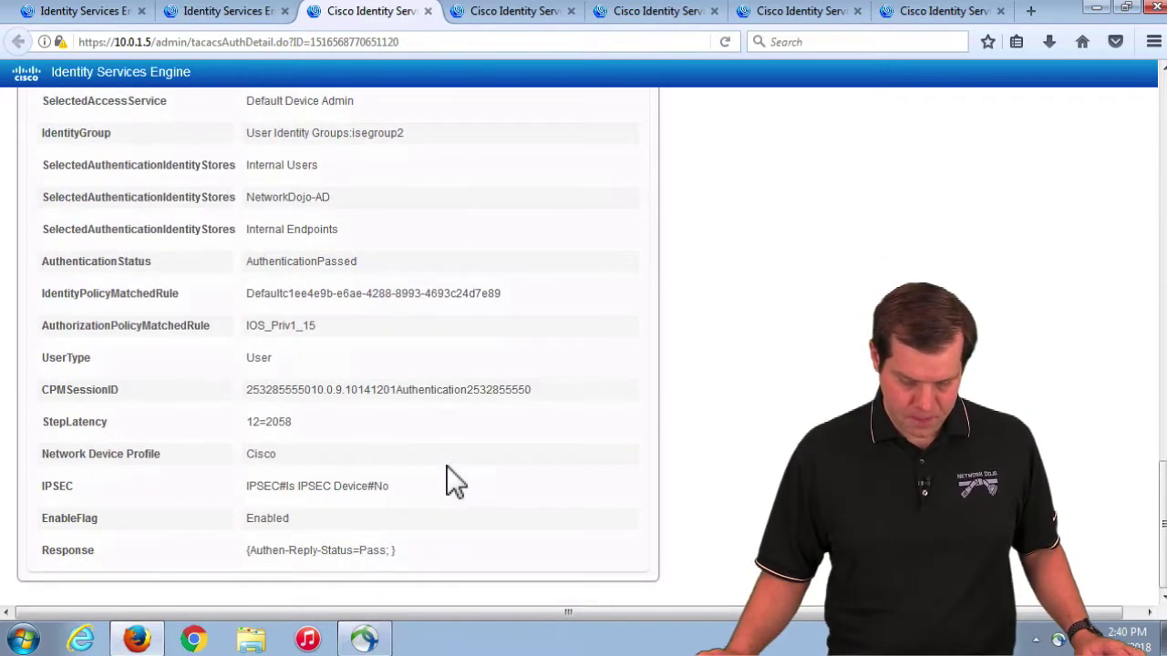
drag(398, 550, 323, 551)
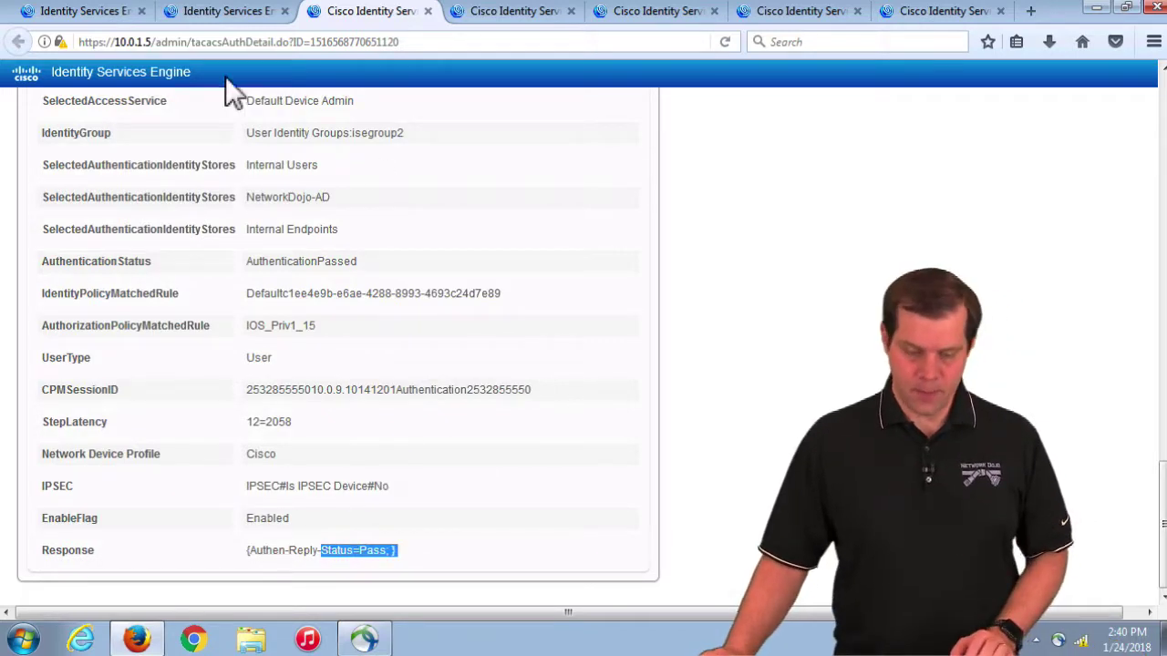
click(91, 11)
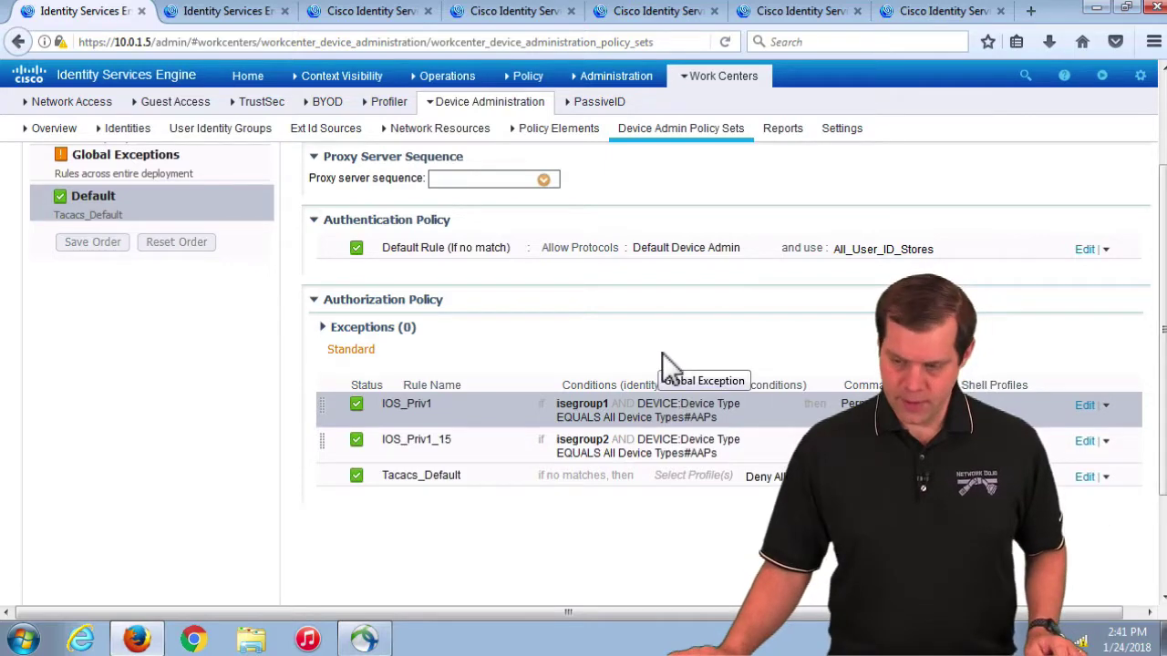
Step: Start a new TACACS profile under Device Administration Policy Elements > Results > TACACS Profiles
mouse_move(371, 80)
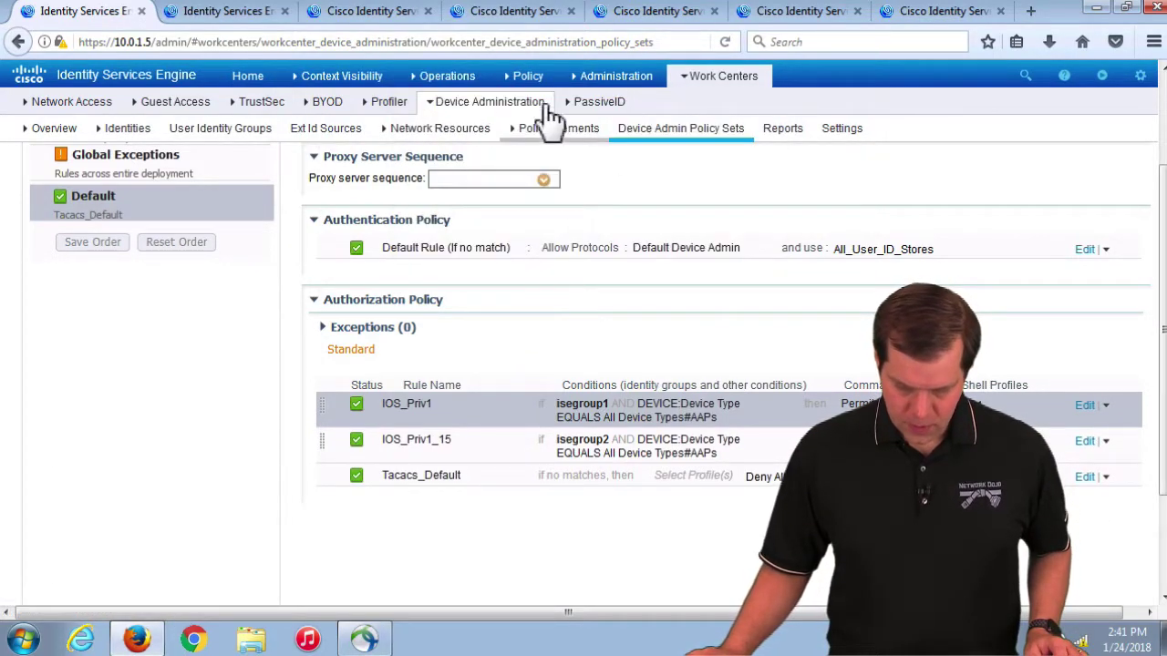
mouse_move(526, 107)
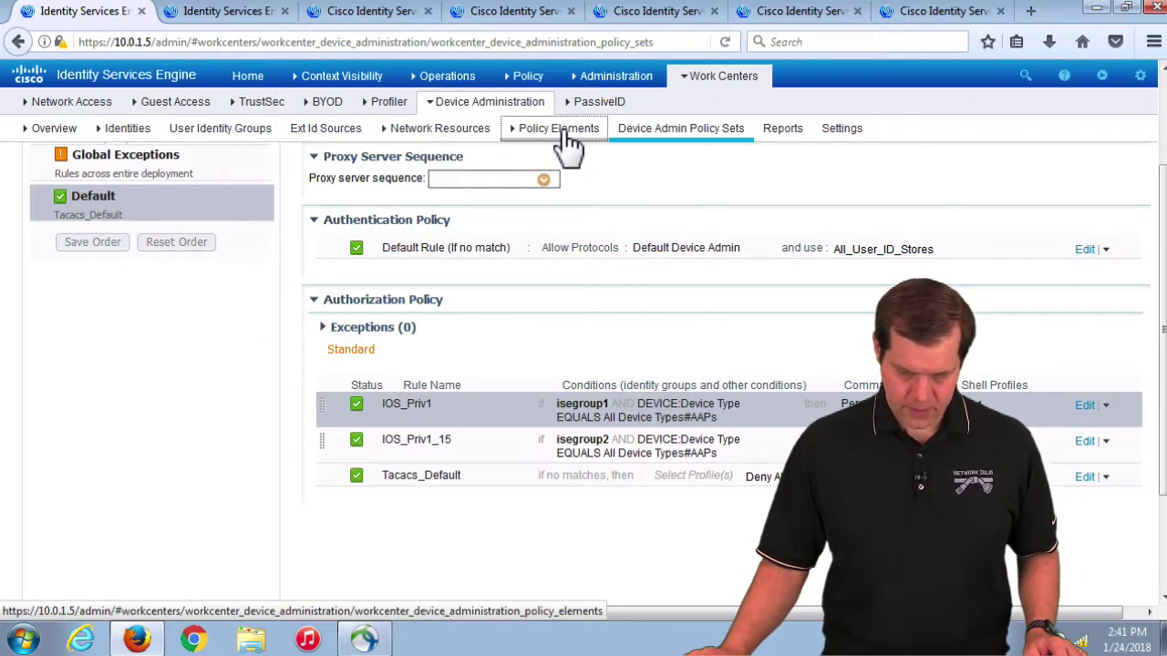
click(558, 129)
click(55, 360)
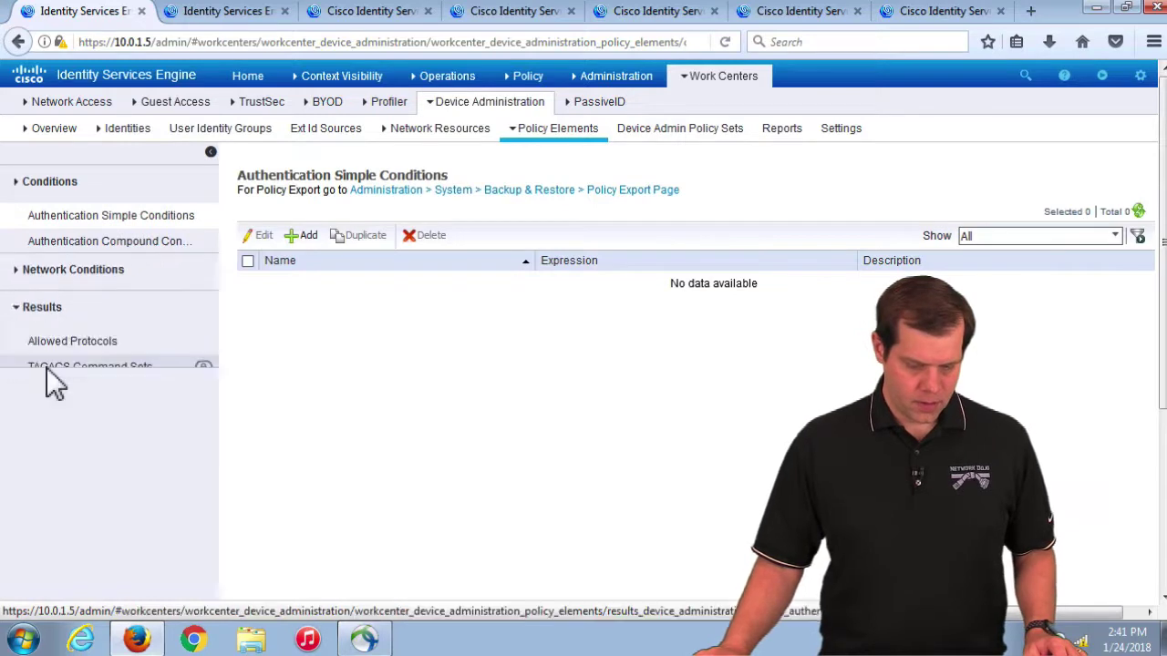
click(83, 345)
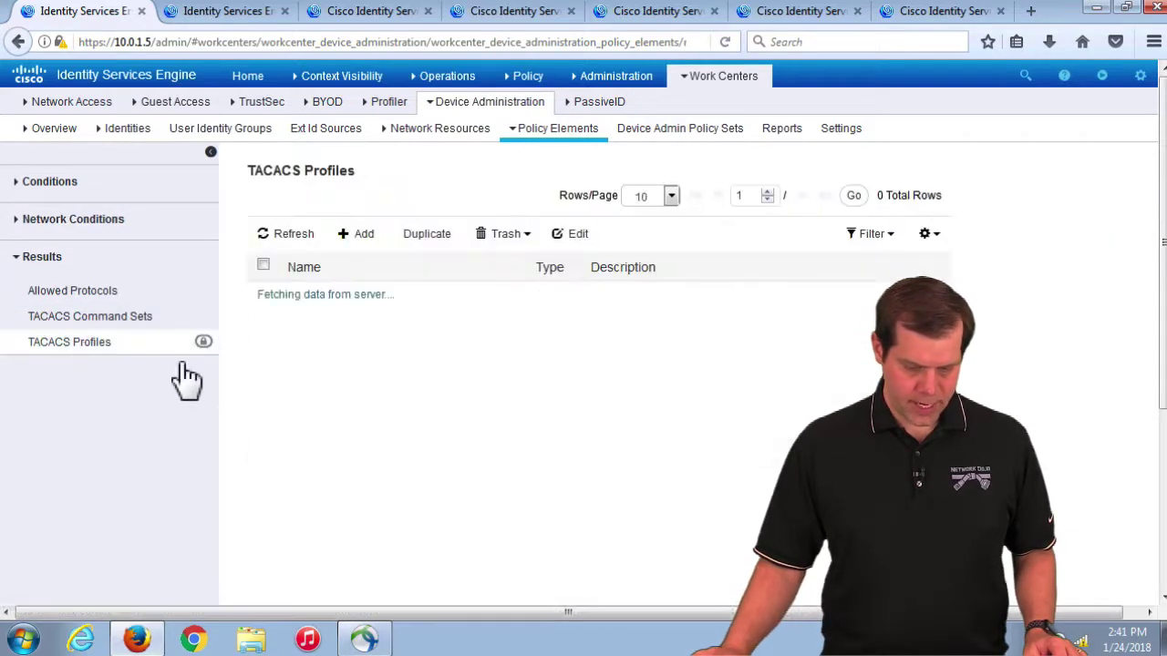
click(364, 234)
scroll(549, 346, down, 2)
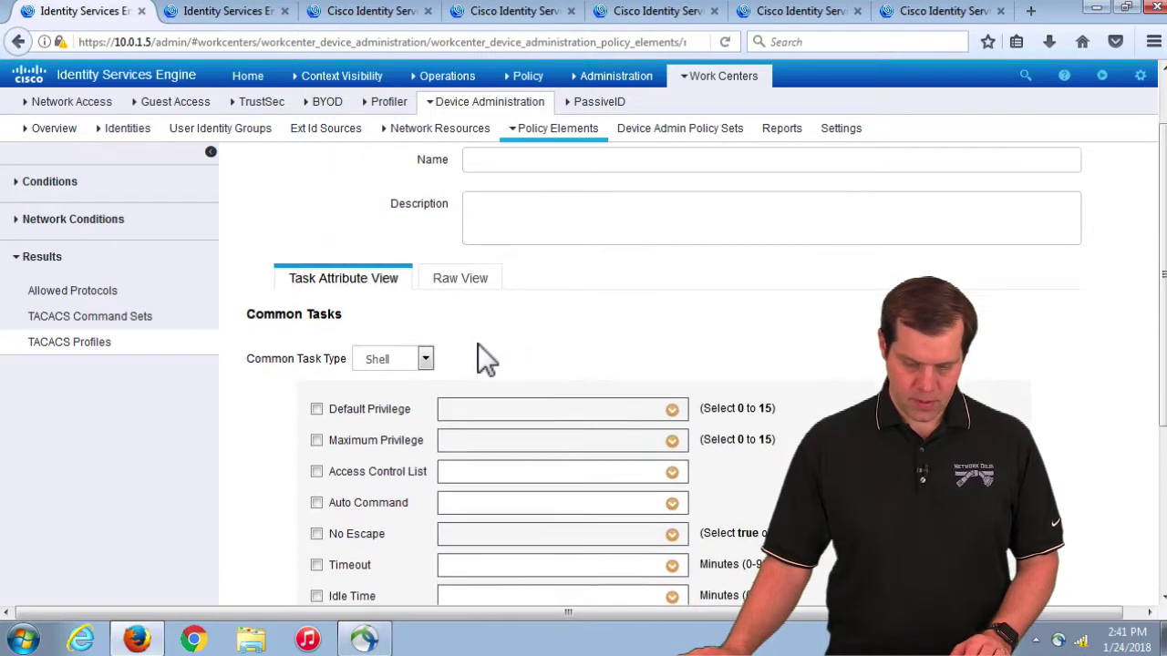
Step: Set the profile's common task type to WLC with the Selected WLAN and Controller roles
click(425, 359)
click(379, 405)
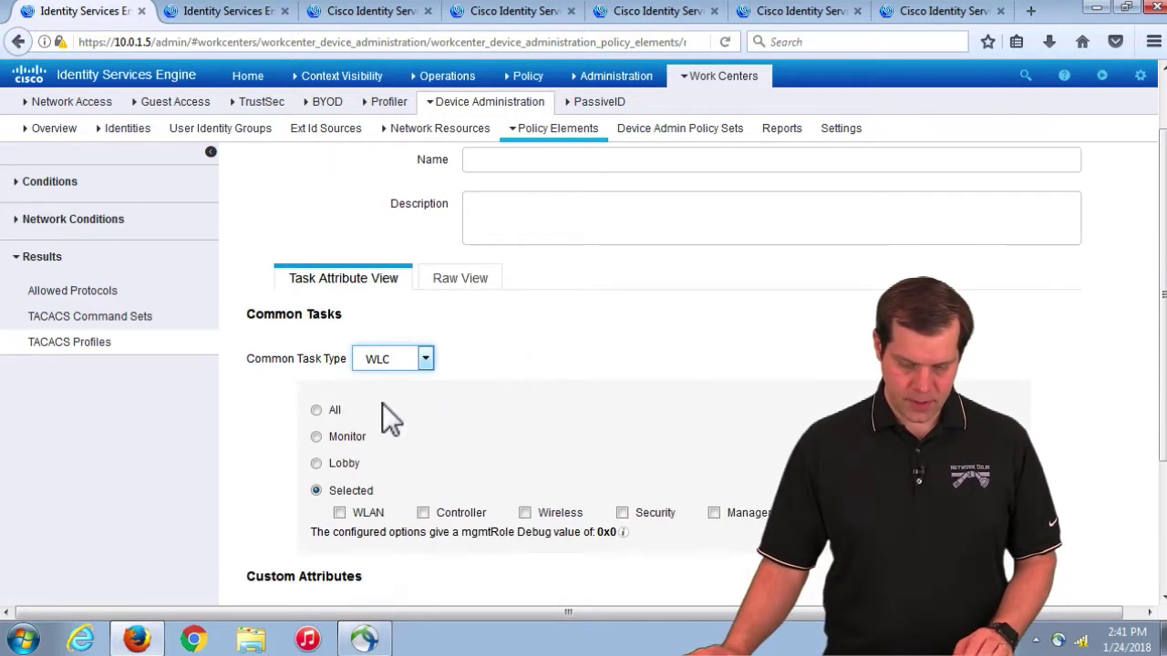
scroll(427, 429, down, 2)
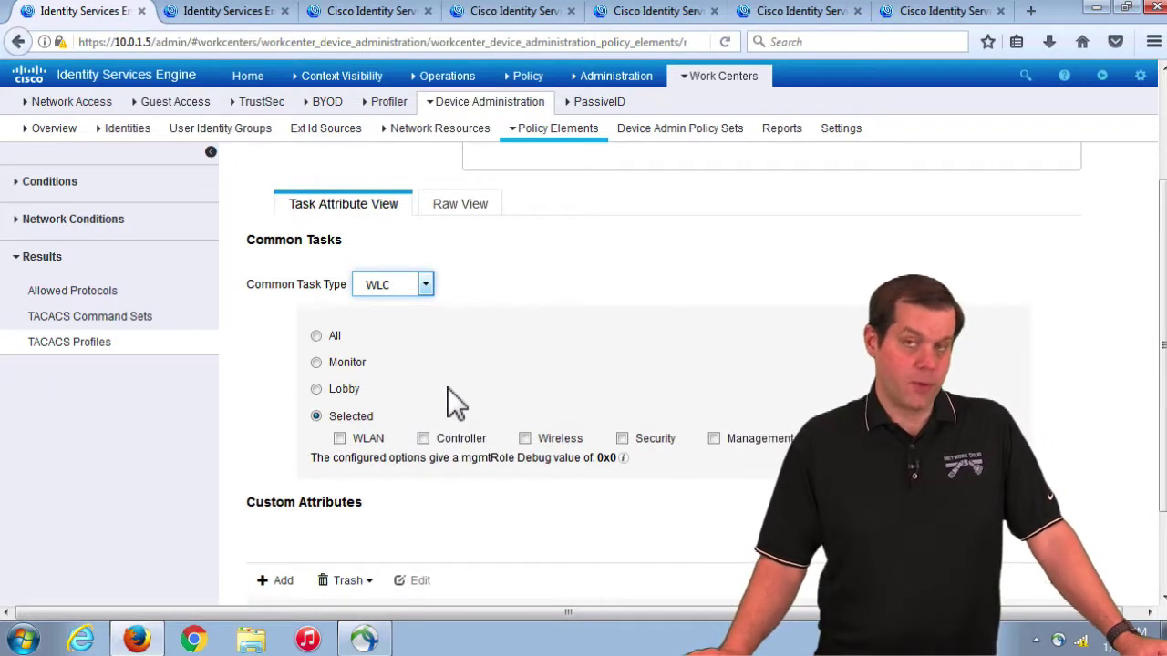
click(317, 336)
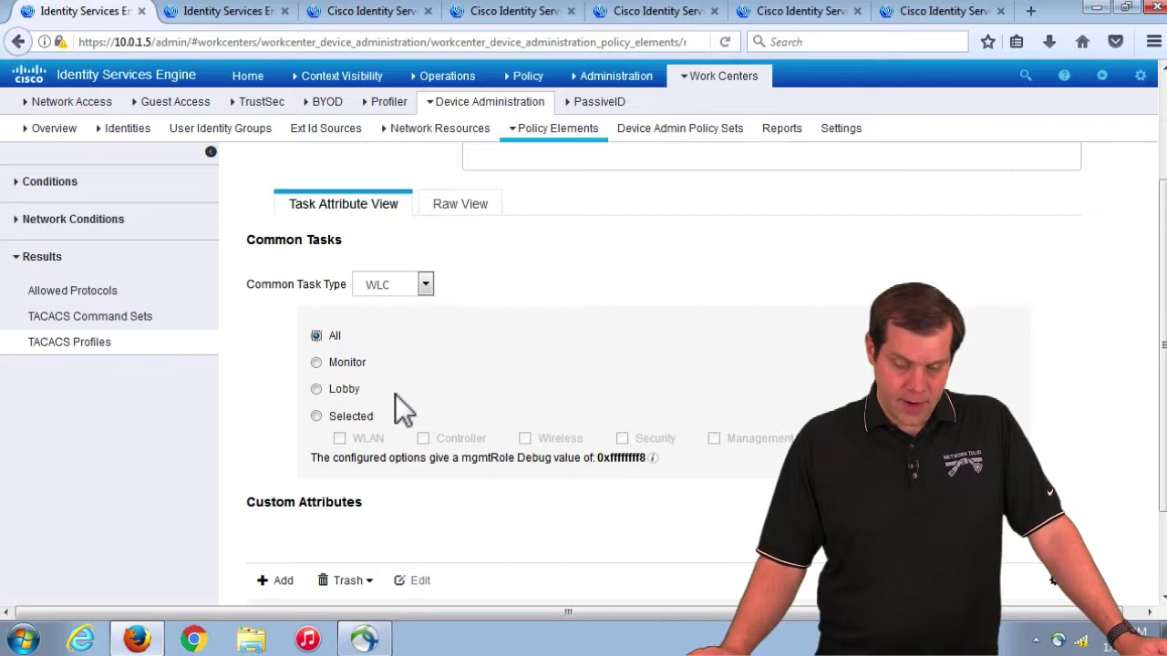
click(318, 364)
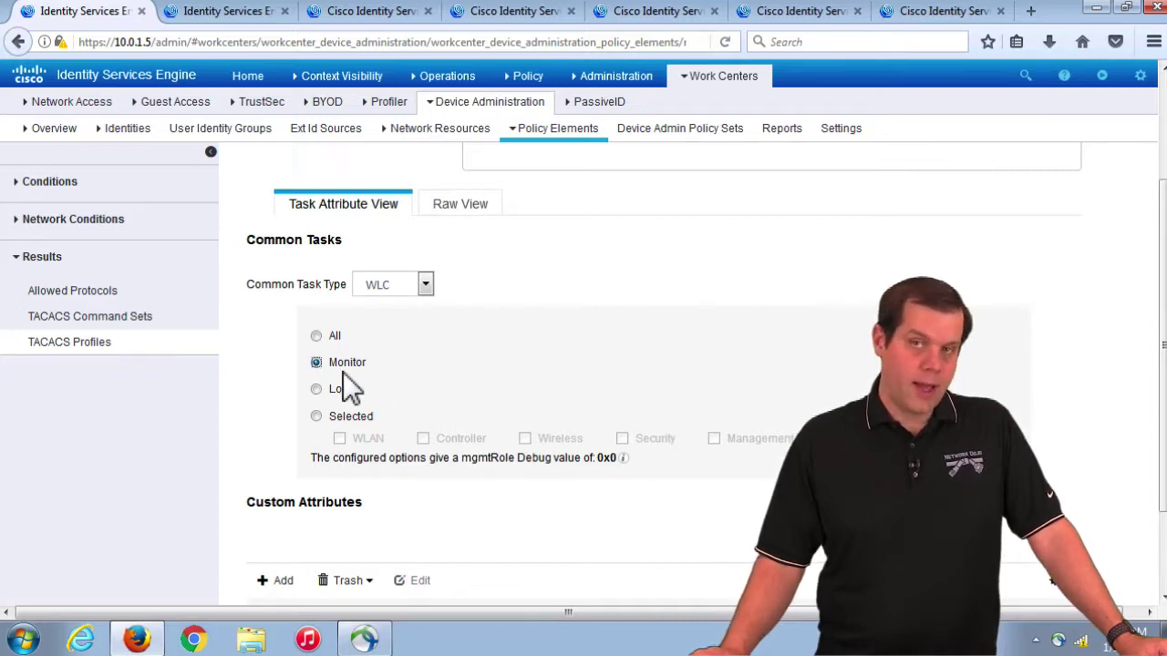
click(317, 416)
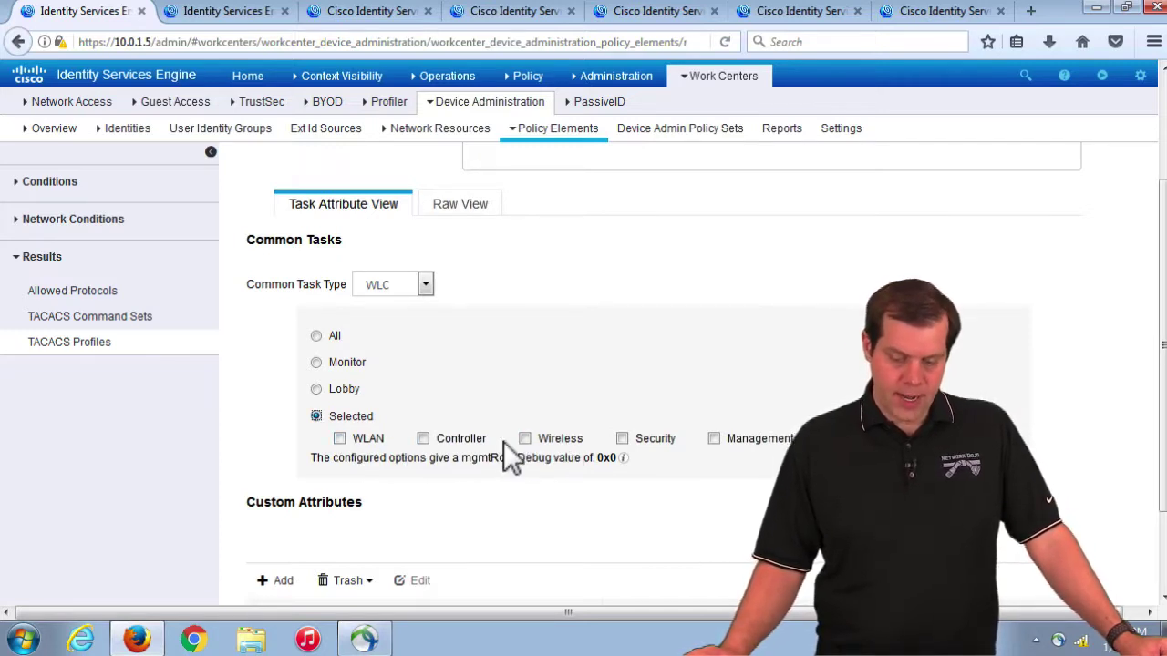
click(339, 439)
click(423, 438)
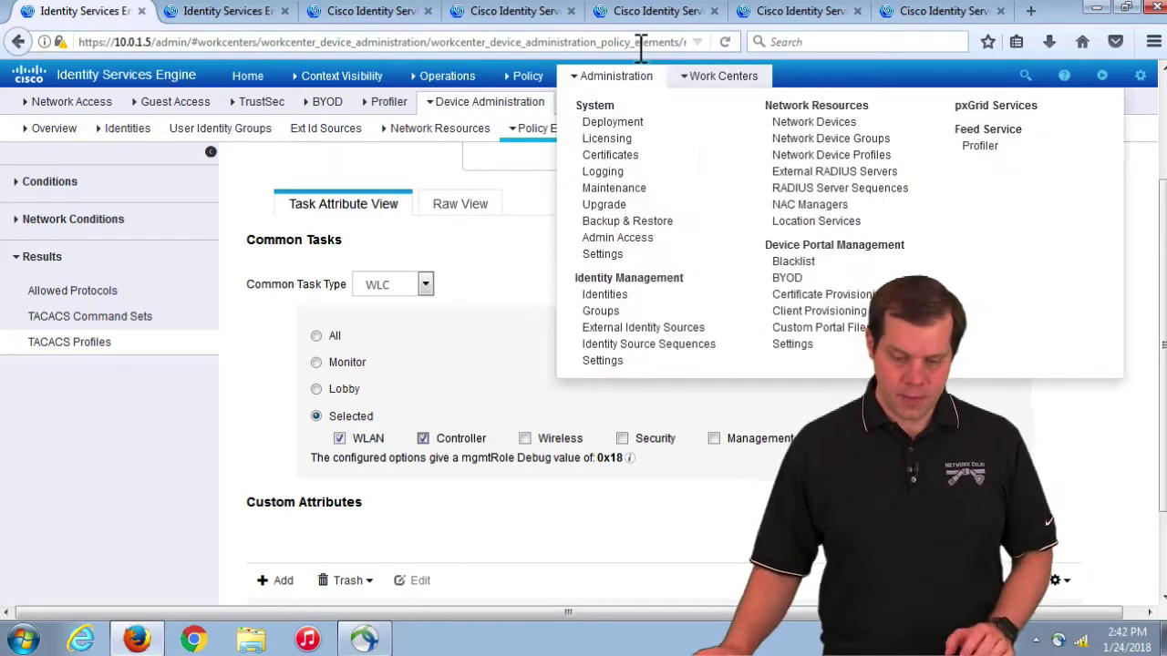
click(1031, 13)
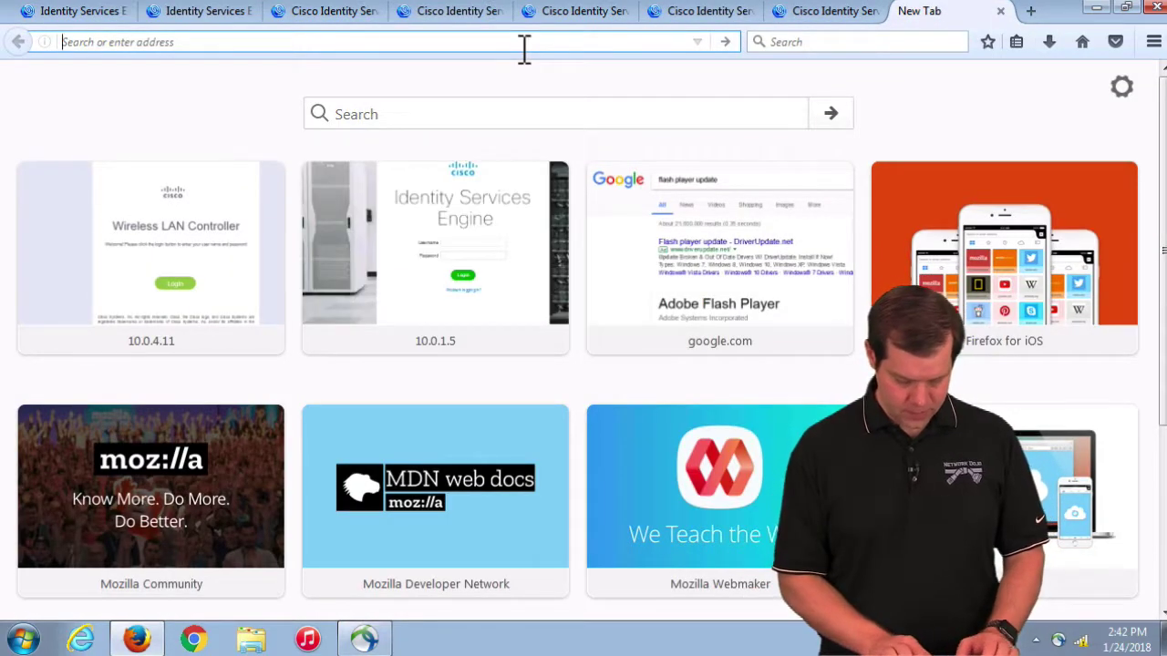
text(https://10.0.4.)
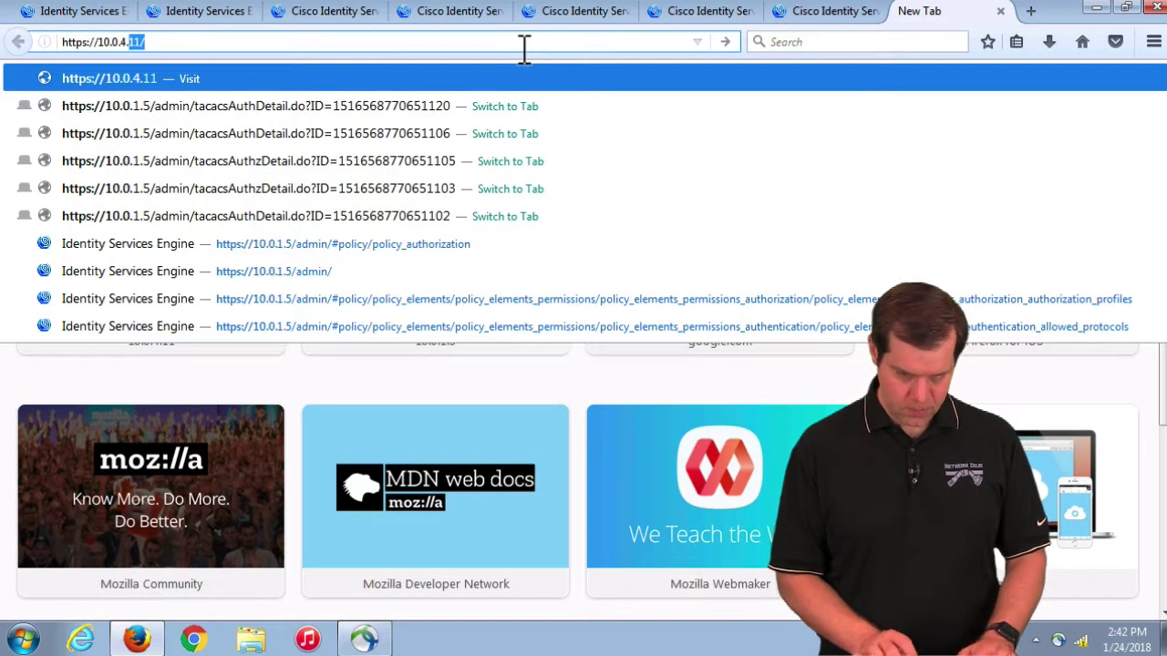
text(11)
key(Return)
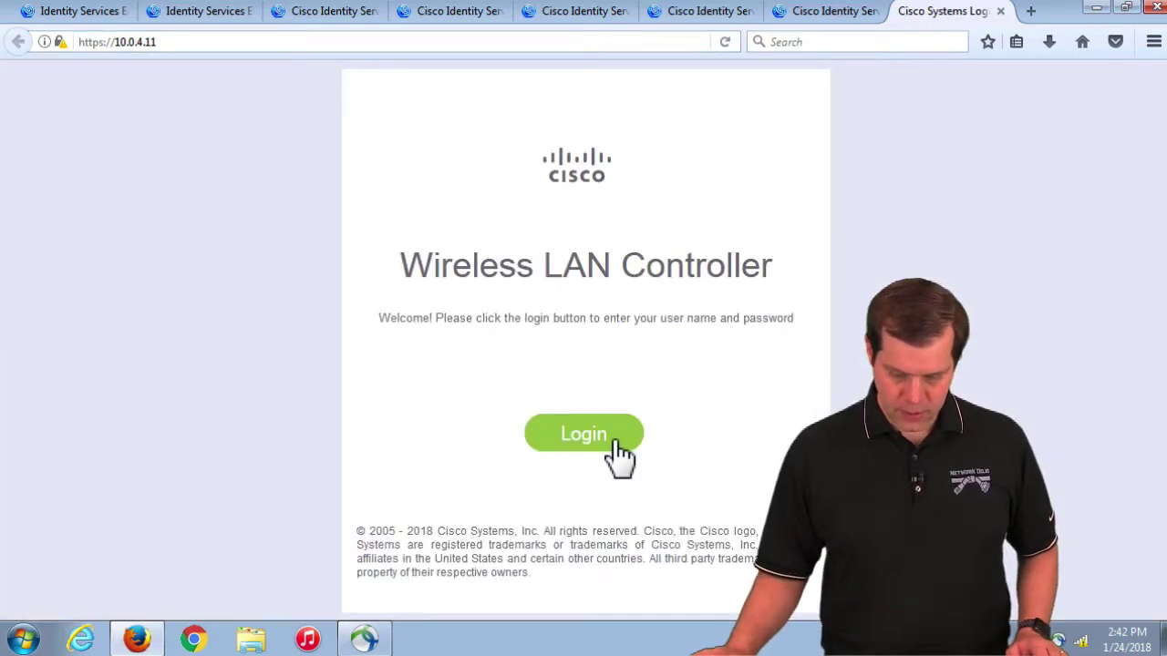
click(618, 442)
text(admin)
key(Tab)
text(********)
key(Return)
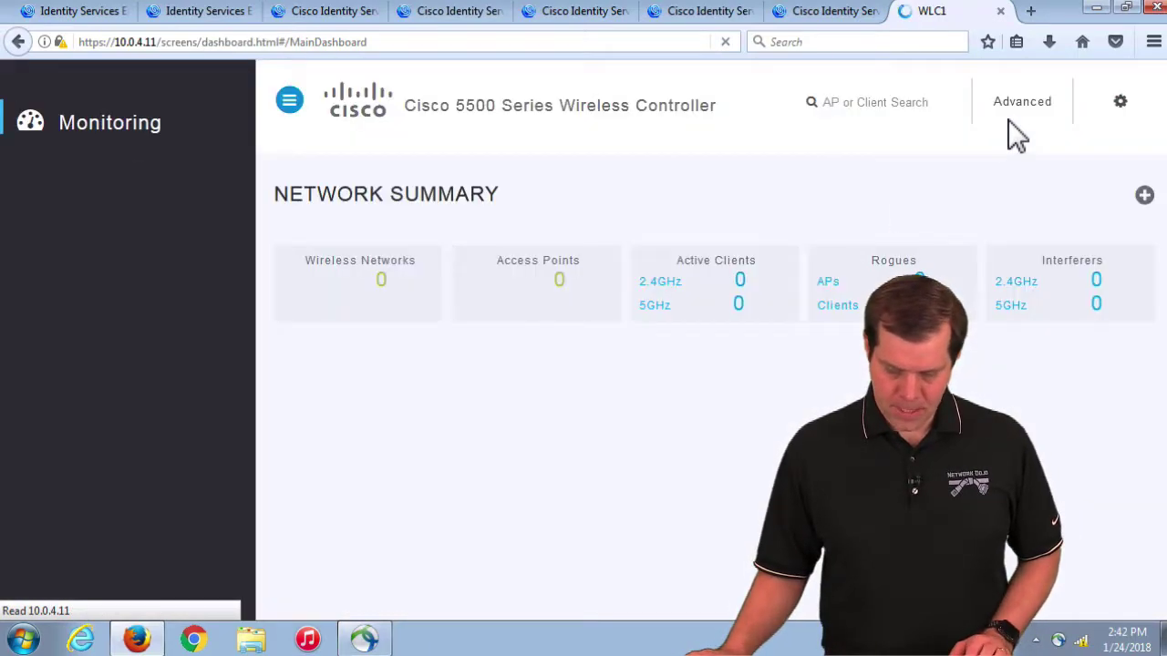
click(1018, 108)
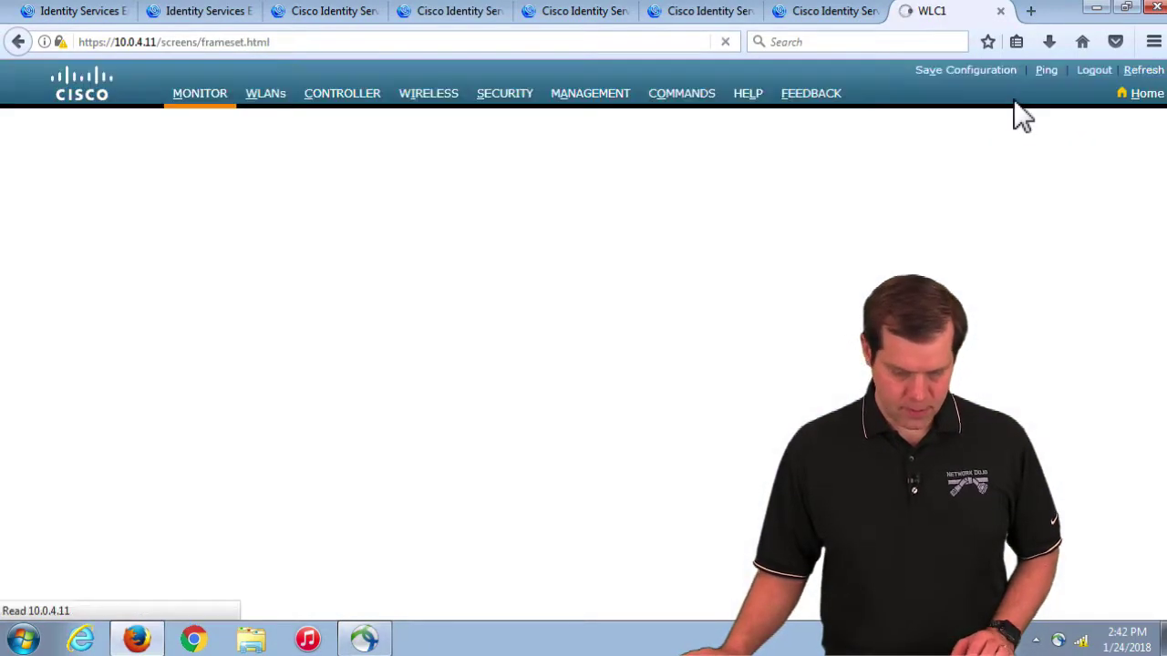
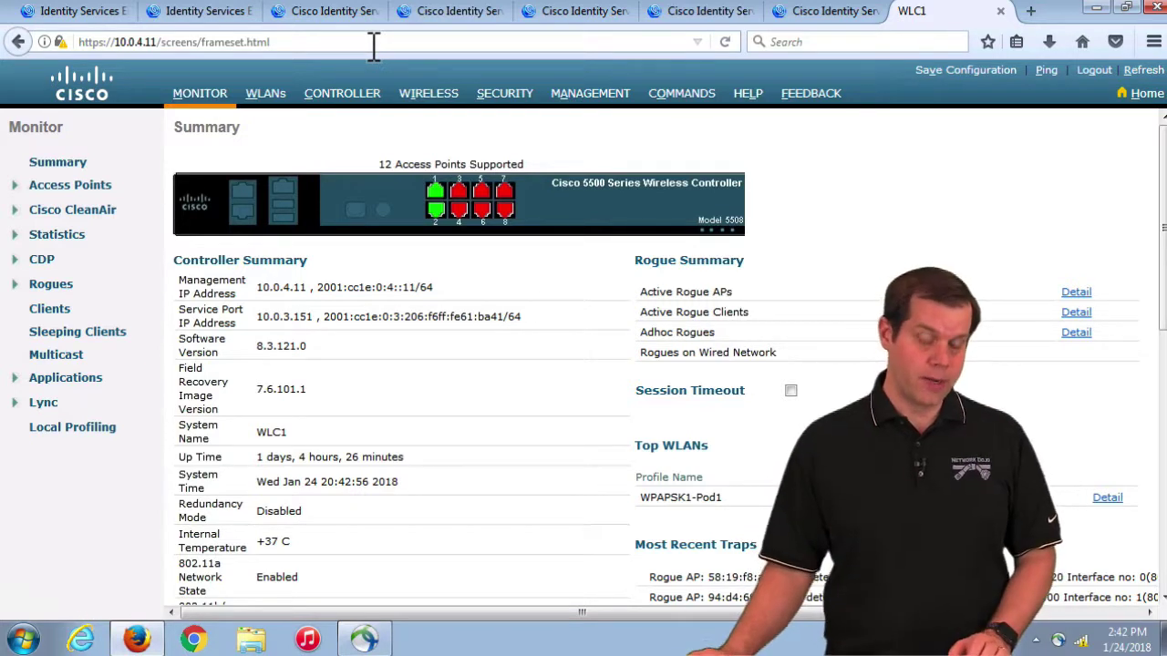
Step: Grant only the WLAN and Controller roles in the new WLC TACACS profile
click(95, 11)
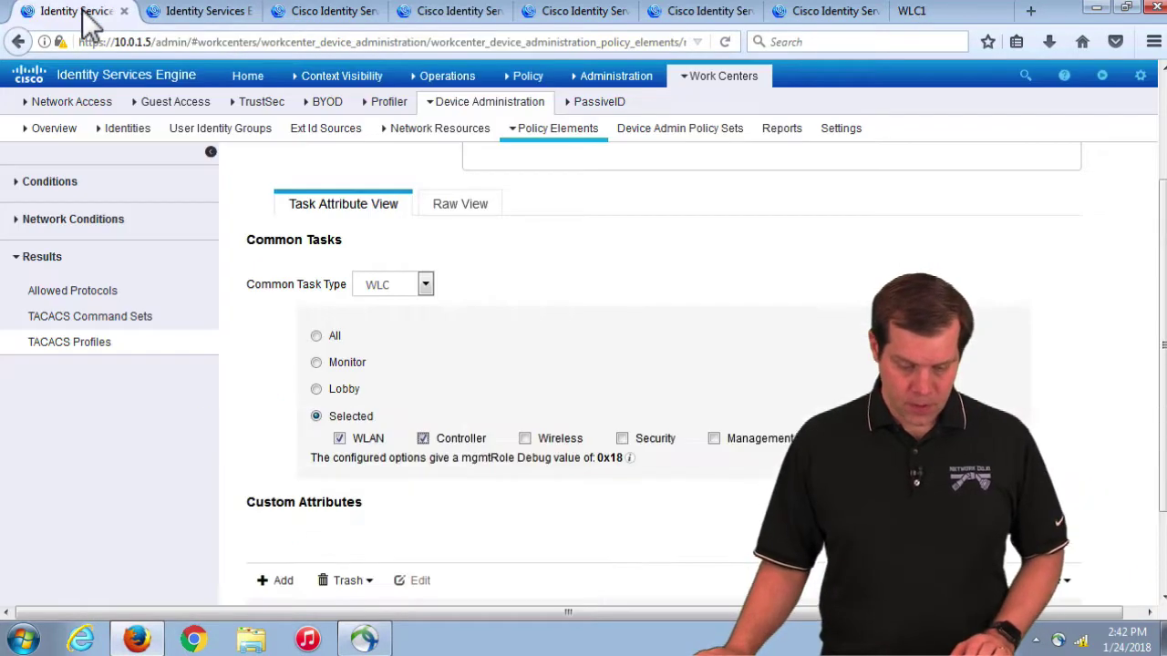
click(316, 338)
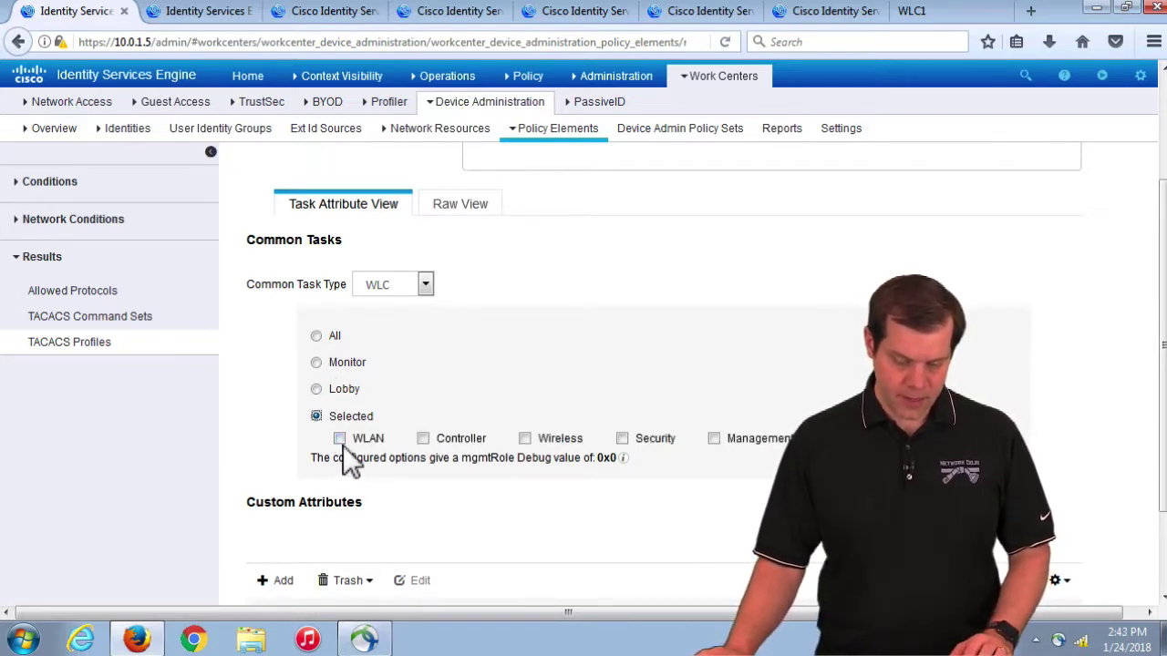
click(339, 438)
click(423, 439)
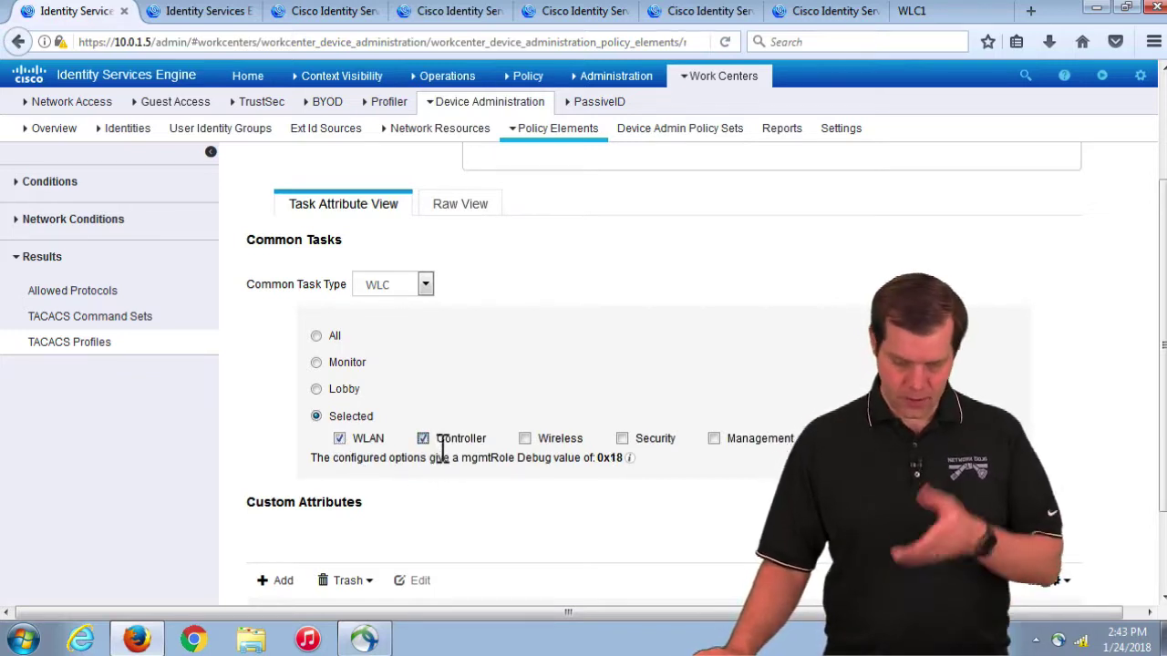
Step: Name the profile WLC-Custom, submit it, and go to the Device Admin Policy Sets
scroll(512, 387, up, 3)
click(492, 231)
text(WL)
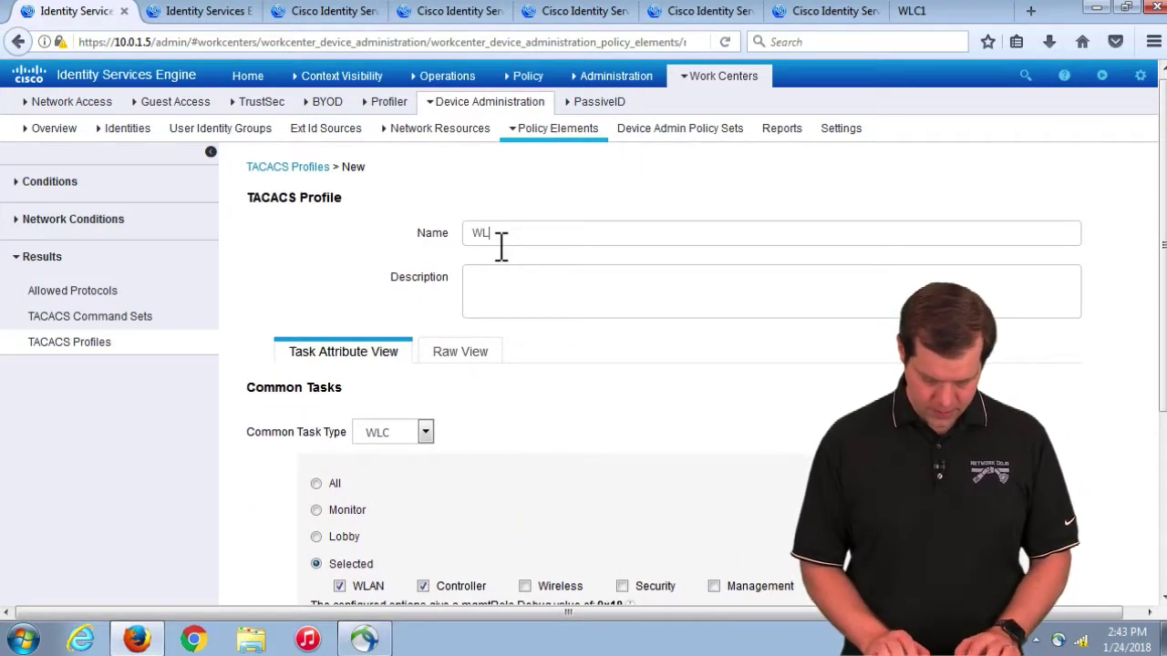
text(C-Custom)
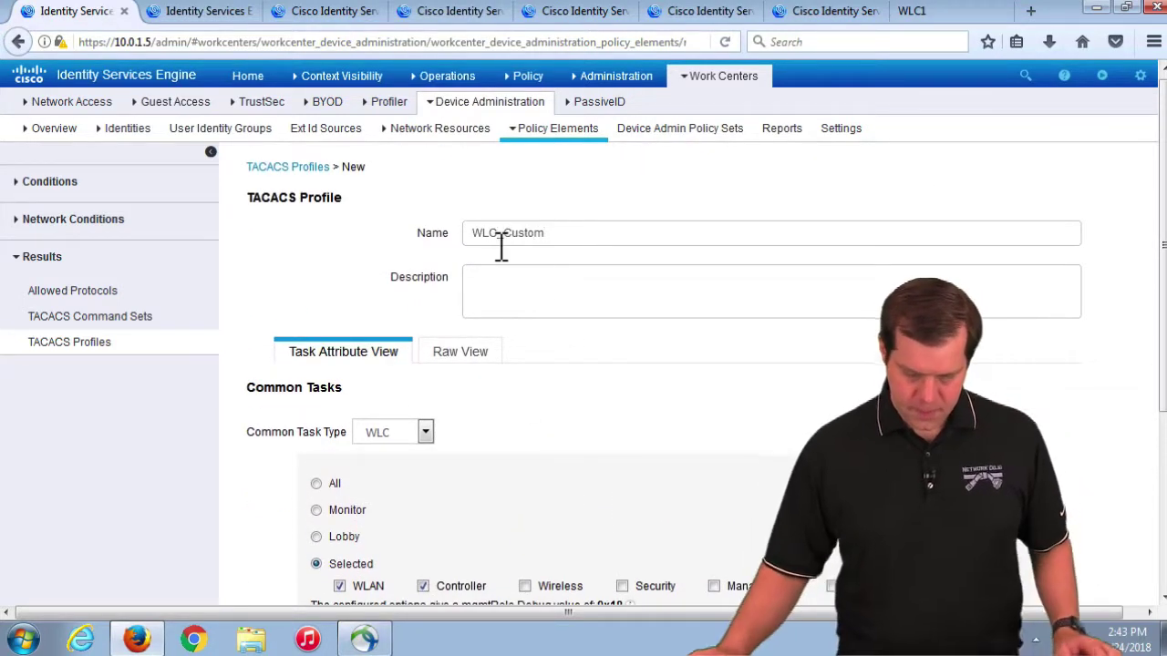
scroll(542, 282, down, 5)
click(1044, 579)
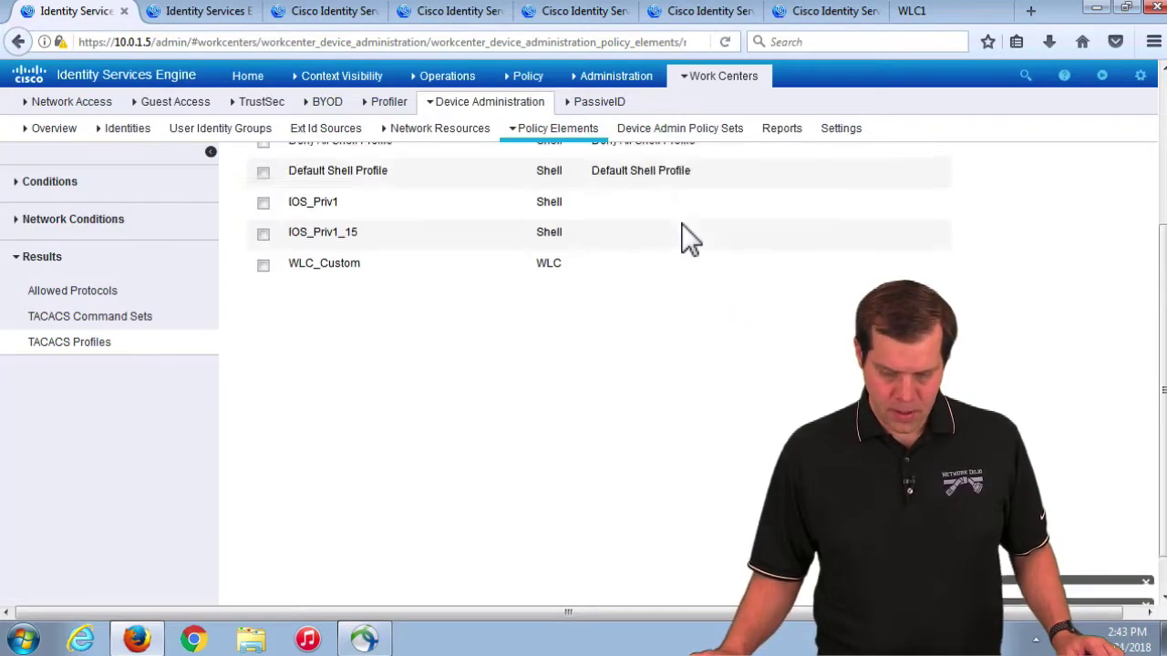
click(690, 146)
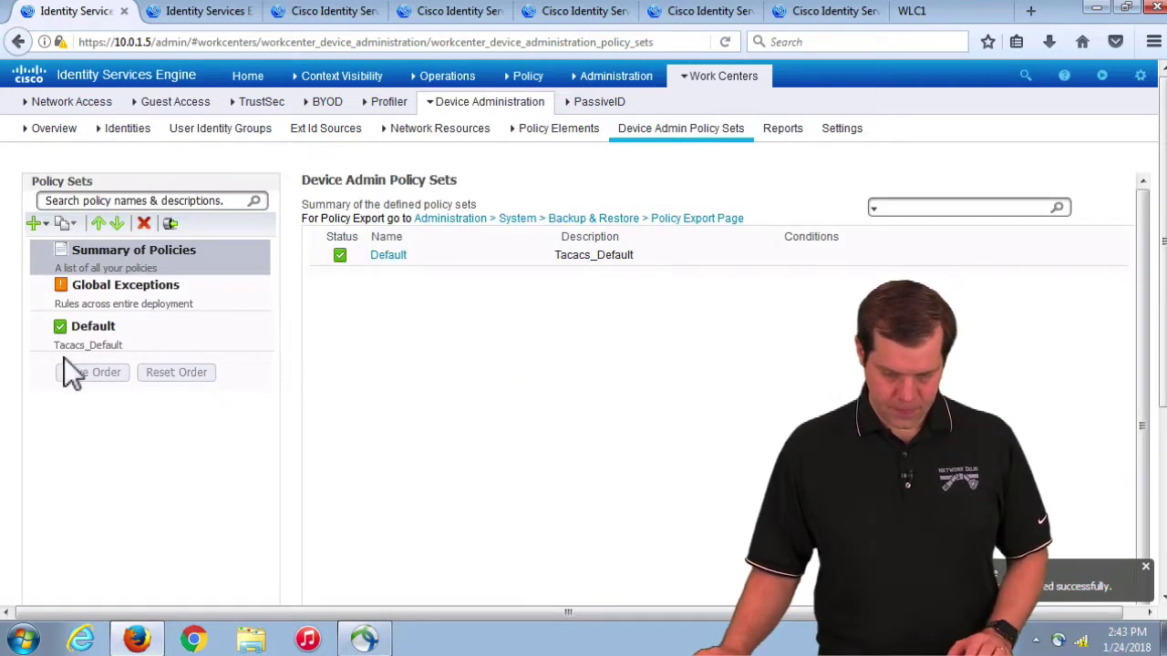
Step: In the Default policy set, insert a rule named AireOS_Custom below IOS_Priv1_15
click(91, 344)
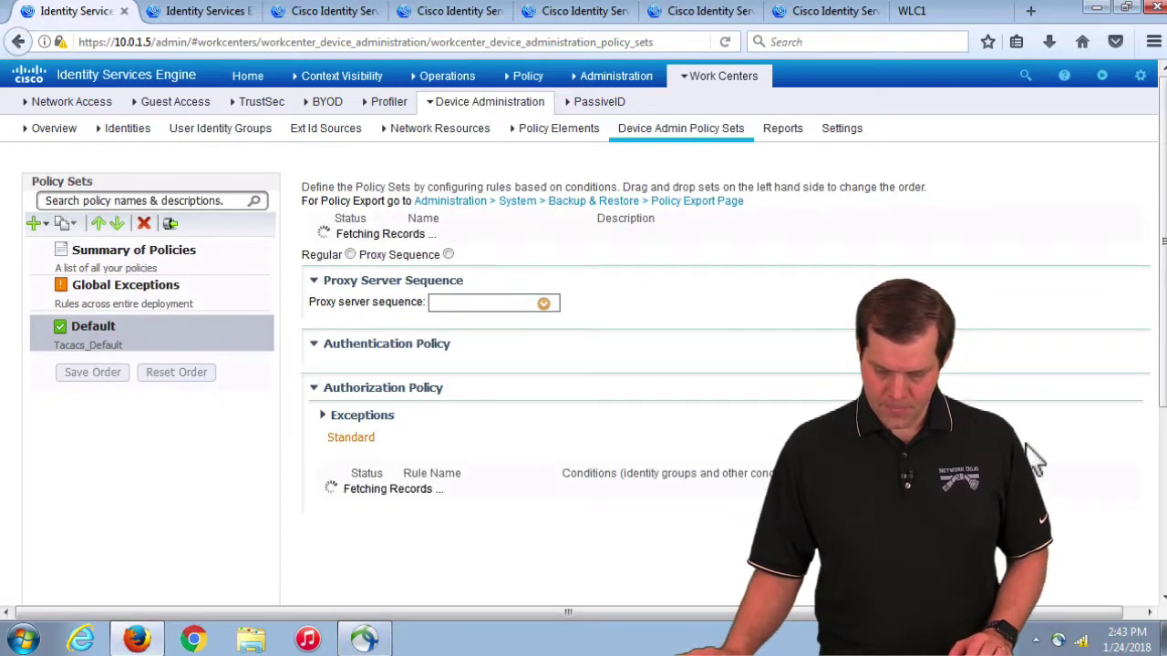
scroll(1050, 518, down, 4)
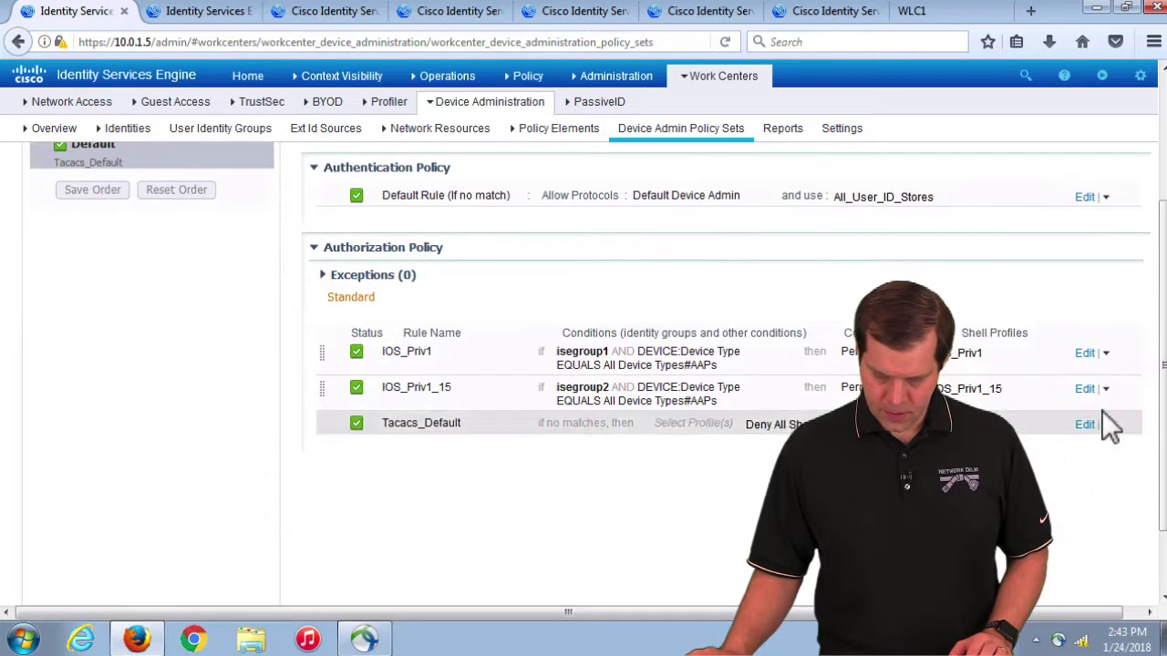
click(1108, 390)
click(1049, 412)
drag(474, 425, 298, 421)
text(AireOS_)
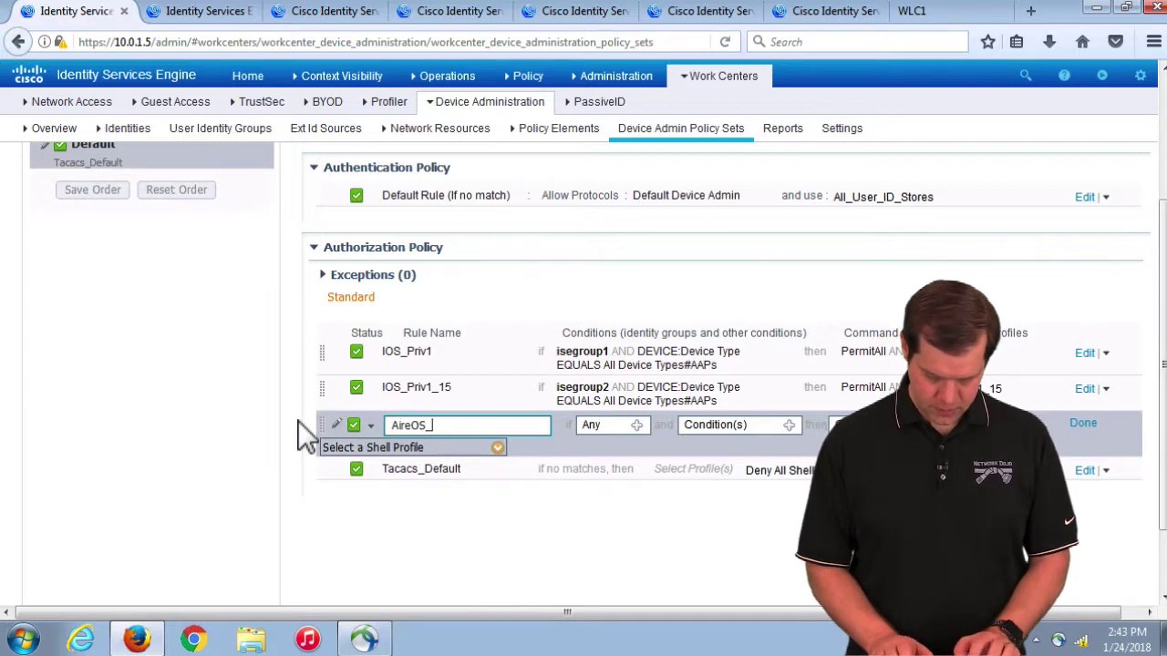
text(Custom)
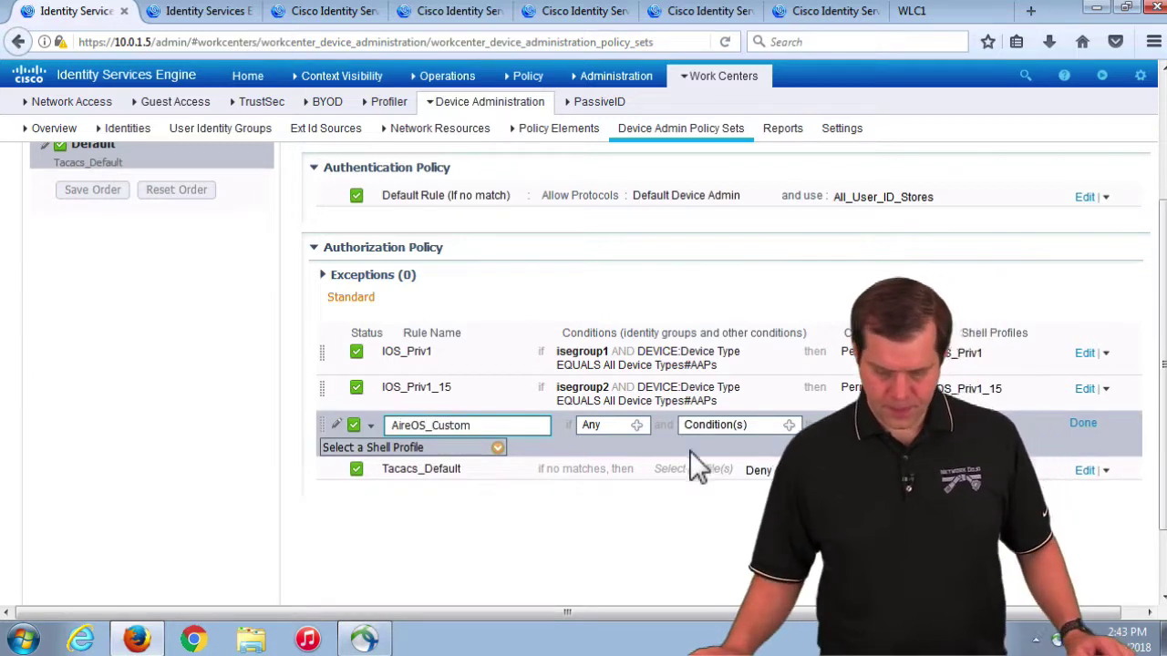
Step: Set the rule's identity group to isegroup1 and start creating a new condition
click(649, 431)
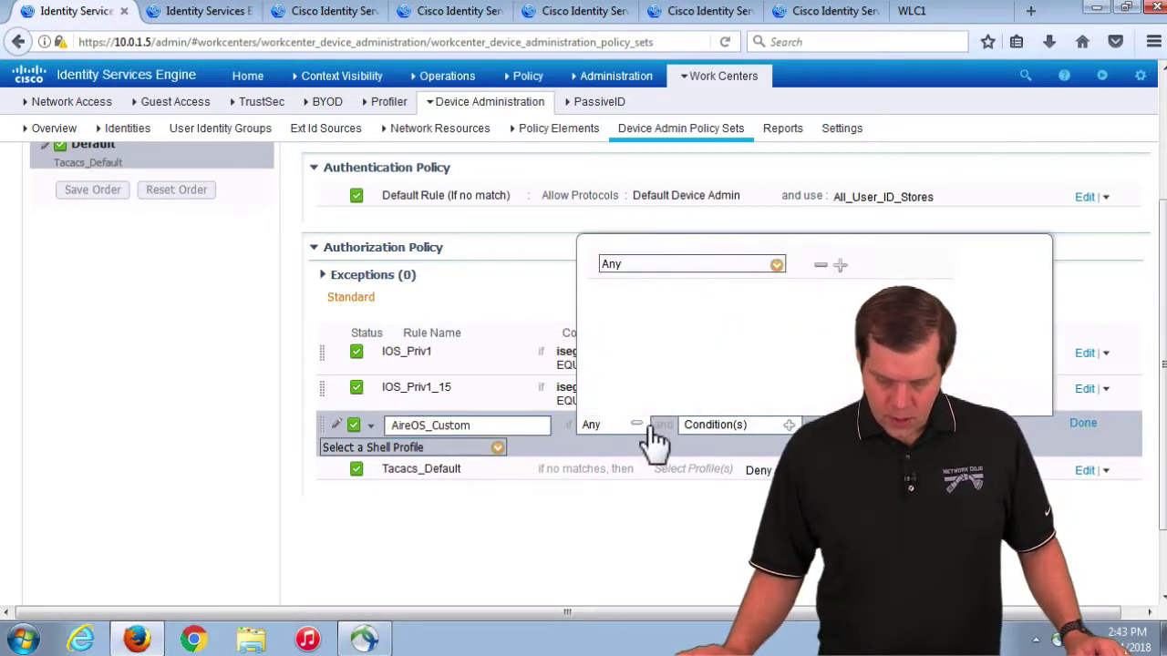
click(777, 266)
click(826, 375)
click(833, 397)
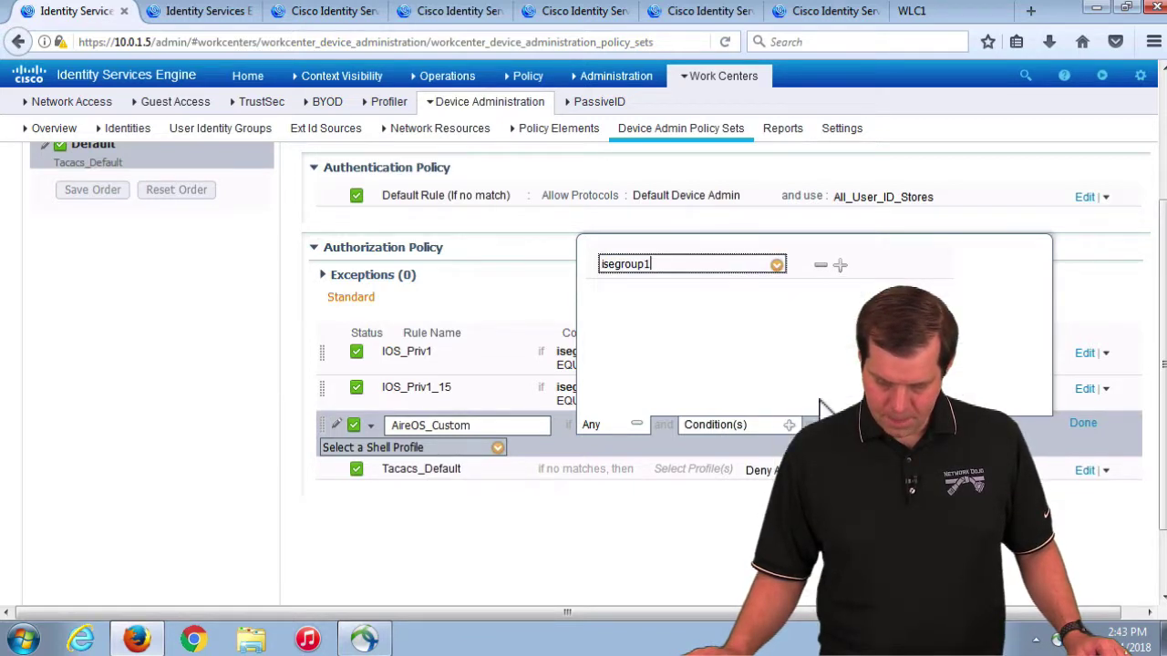
click(709, 574)
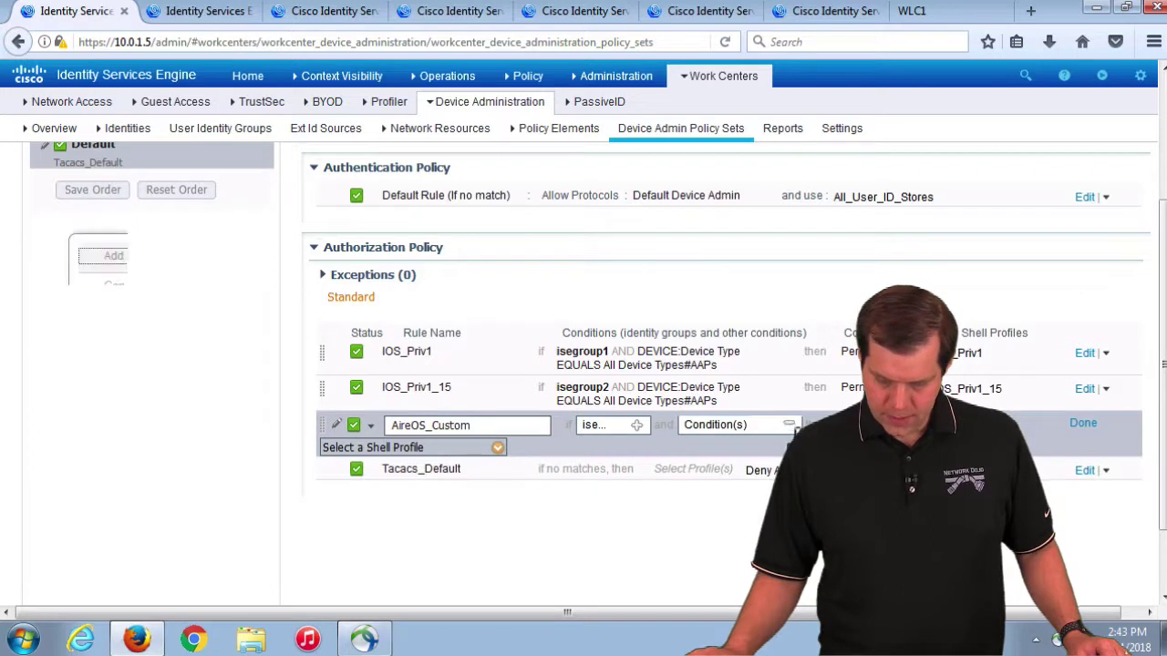
click(790, 425)
click(638, 274)
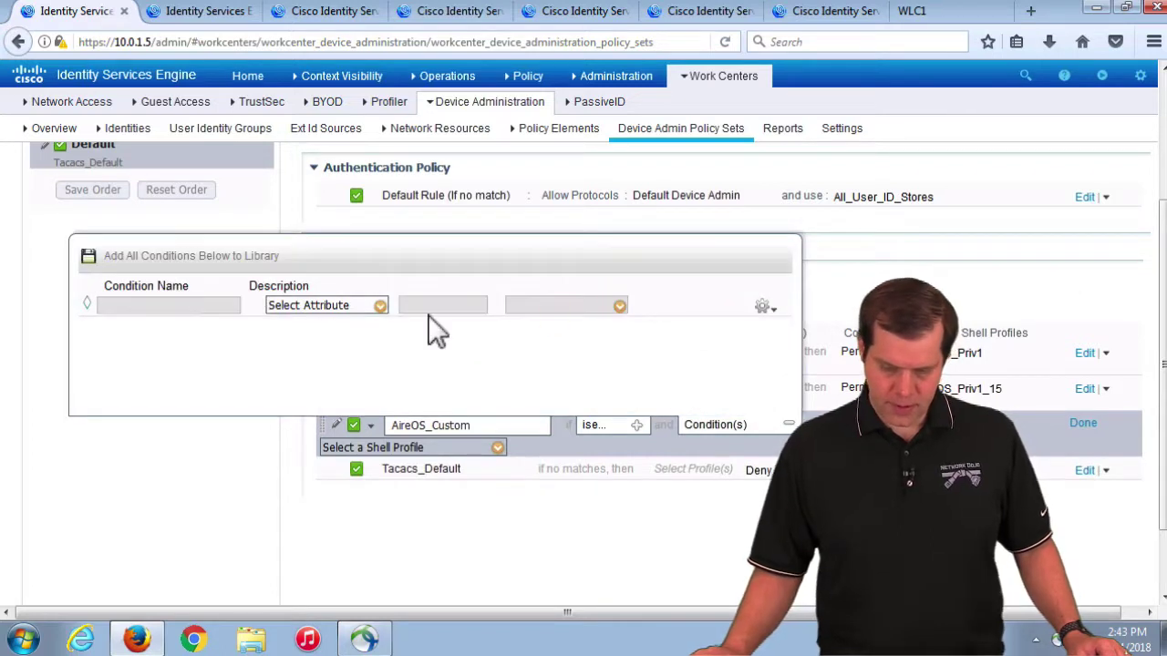
Step: Make the rule's condition DEVICE Device Type equals All Device Types#AireOS
click(380, 306)
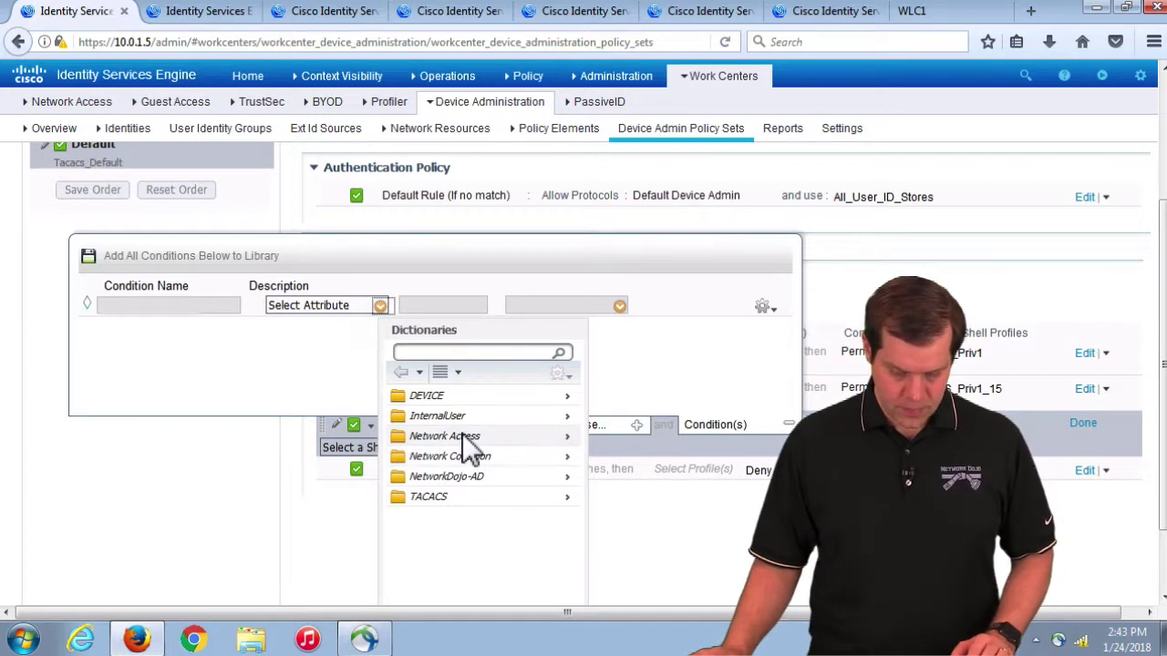
click(431, 397)
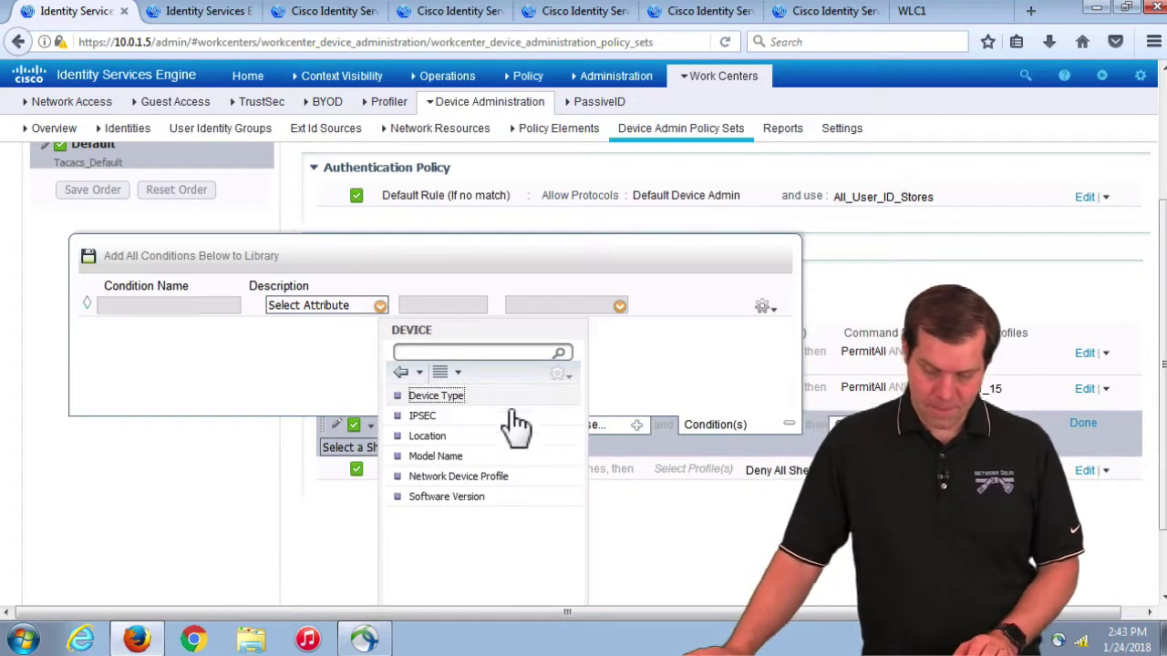
click(435, 396)
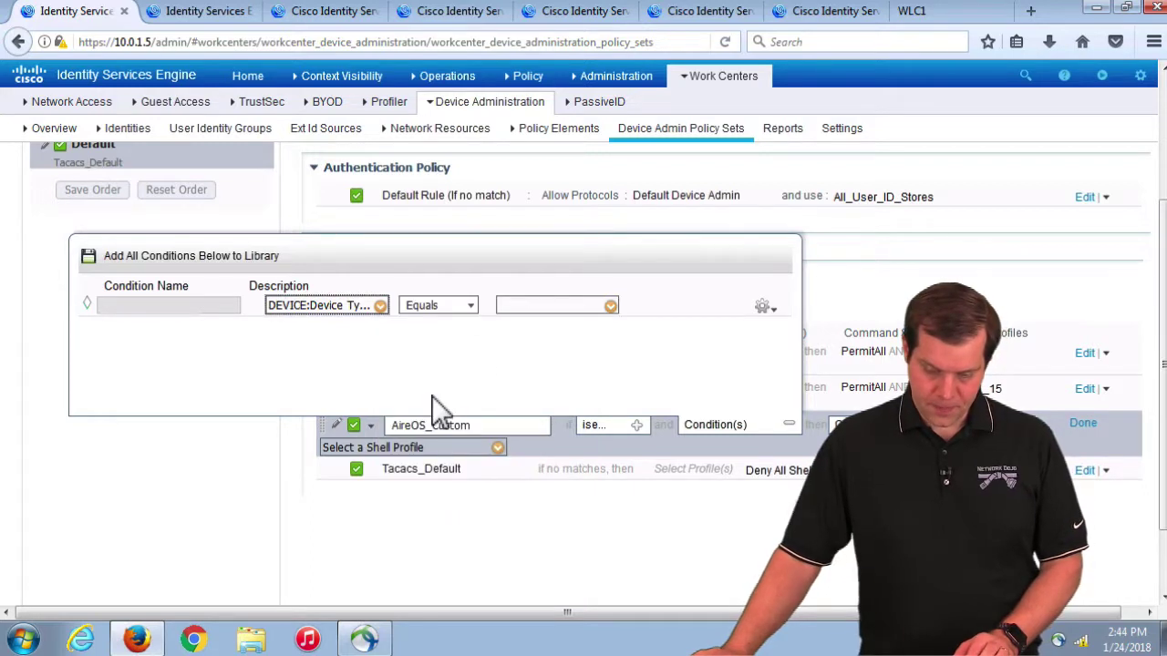
click(610, 306)
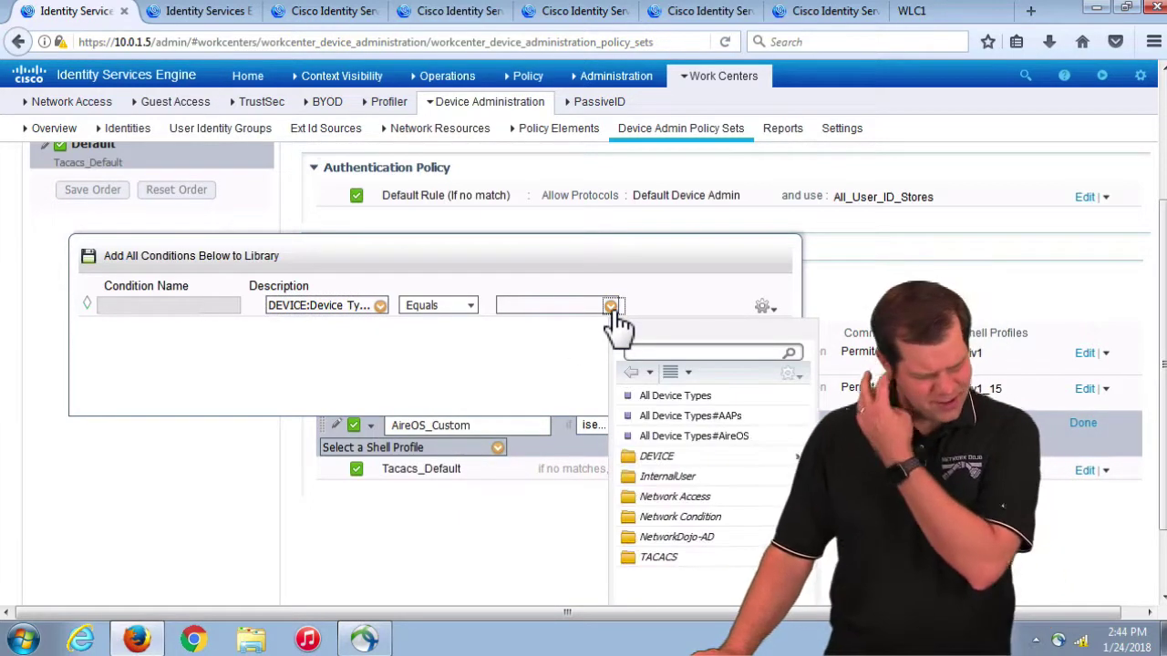
click(698, 437)
click(724, 506)
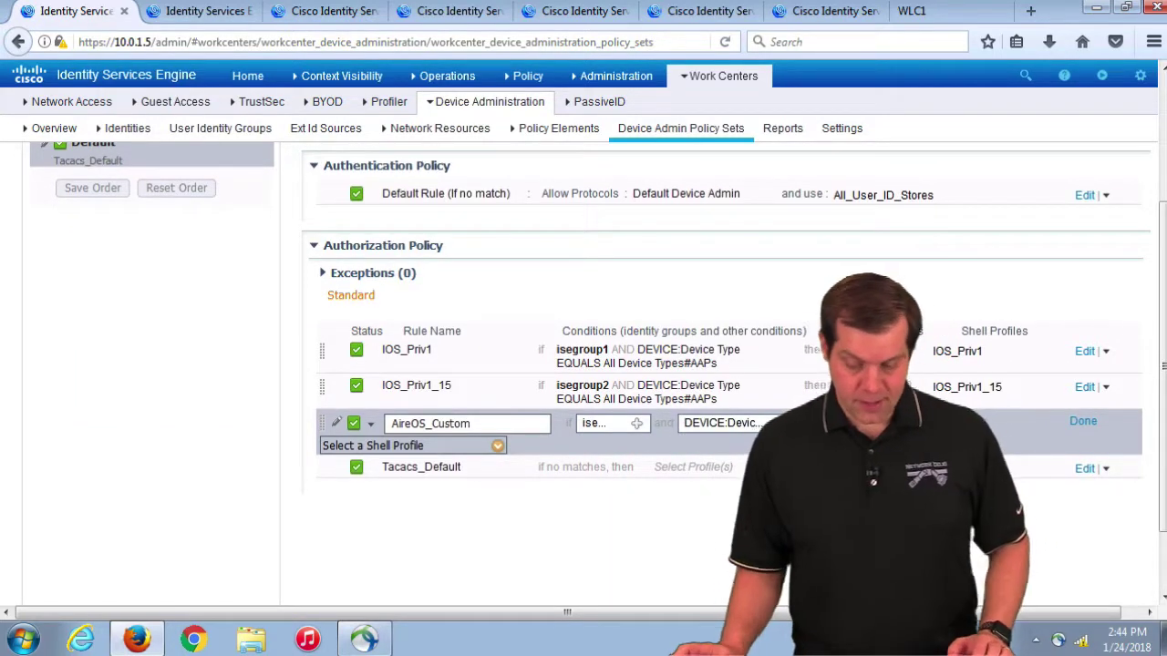
Step: Assign the WLC_Custom shell profile, save the policy set, and switch to WLC1
click(498, 445)
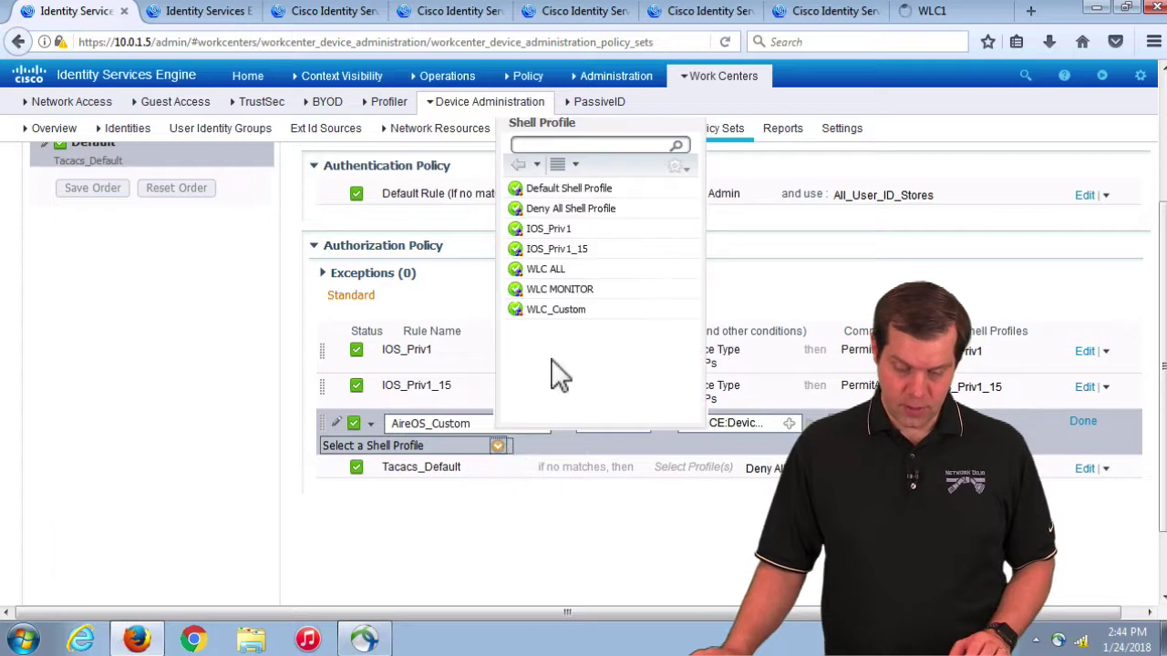
click(556, 310)
click(1084, 422)
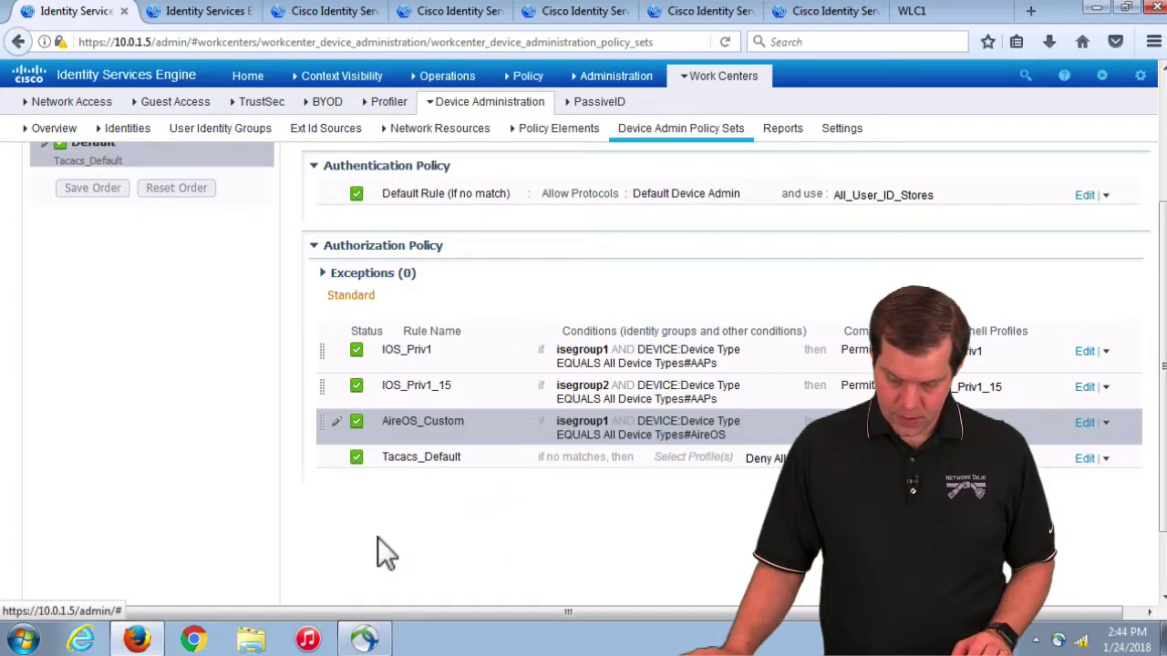
scroll(392, 553, down, 2)
click(326, 588)
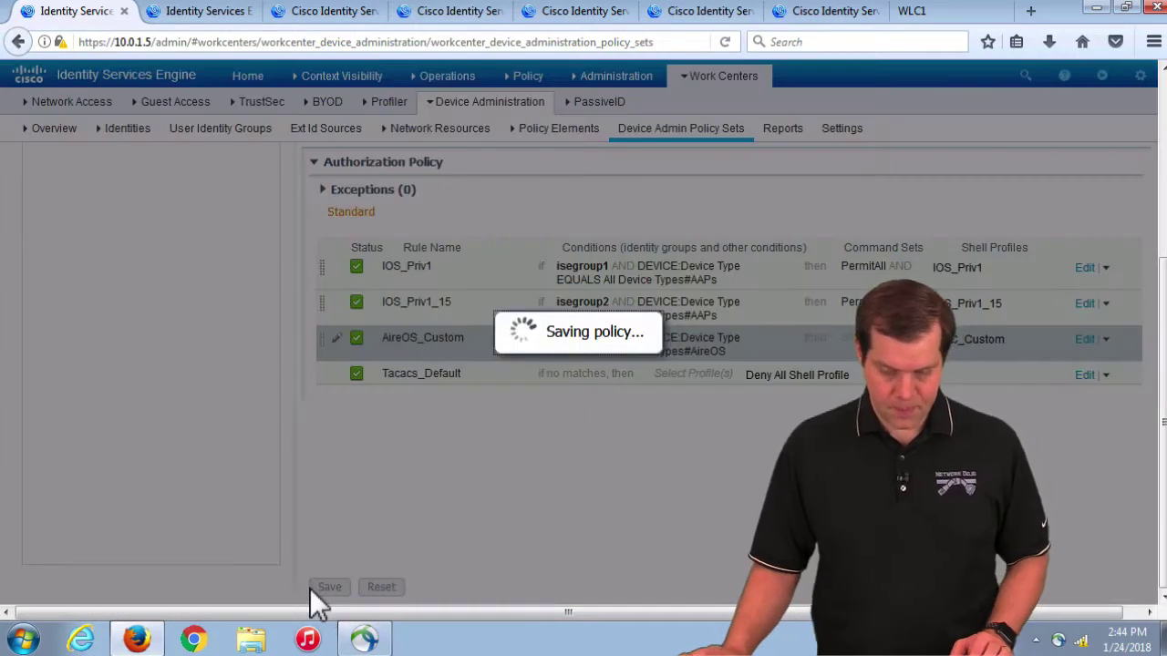
click(922, 15)
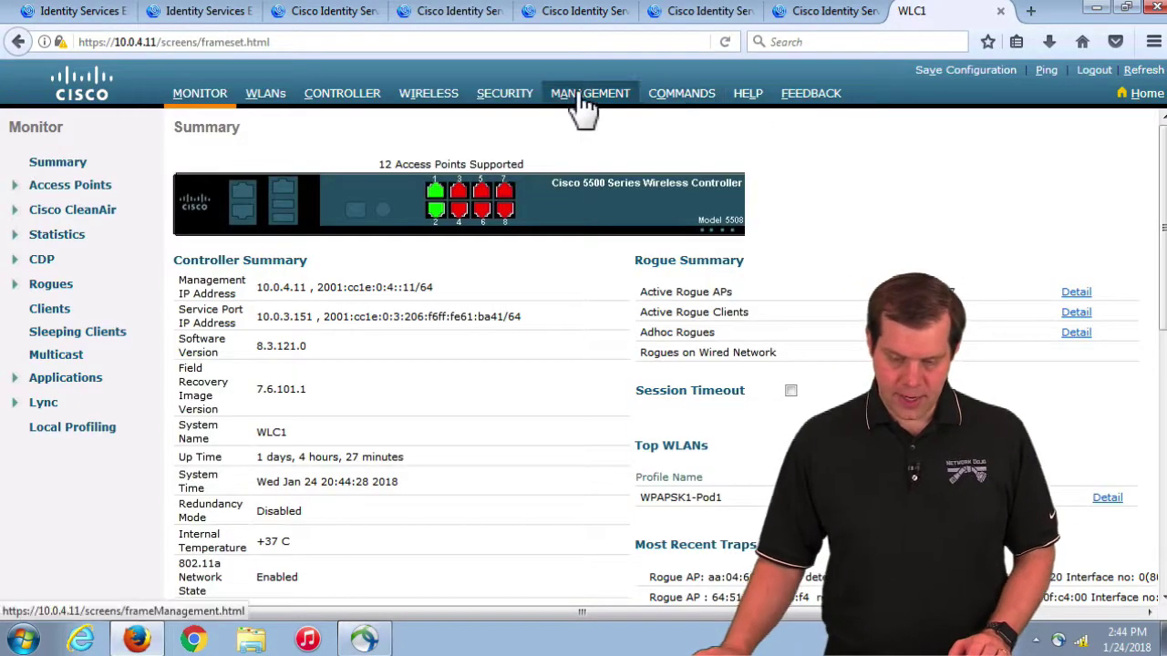
Step: Add TACACS+ authentication server 10.0.1.5 with its shared secret on WLC1
click(504, 98)
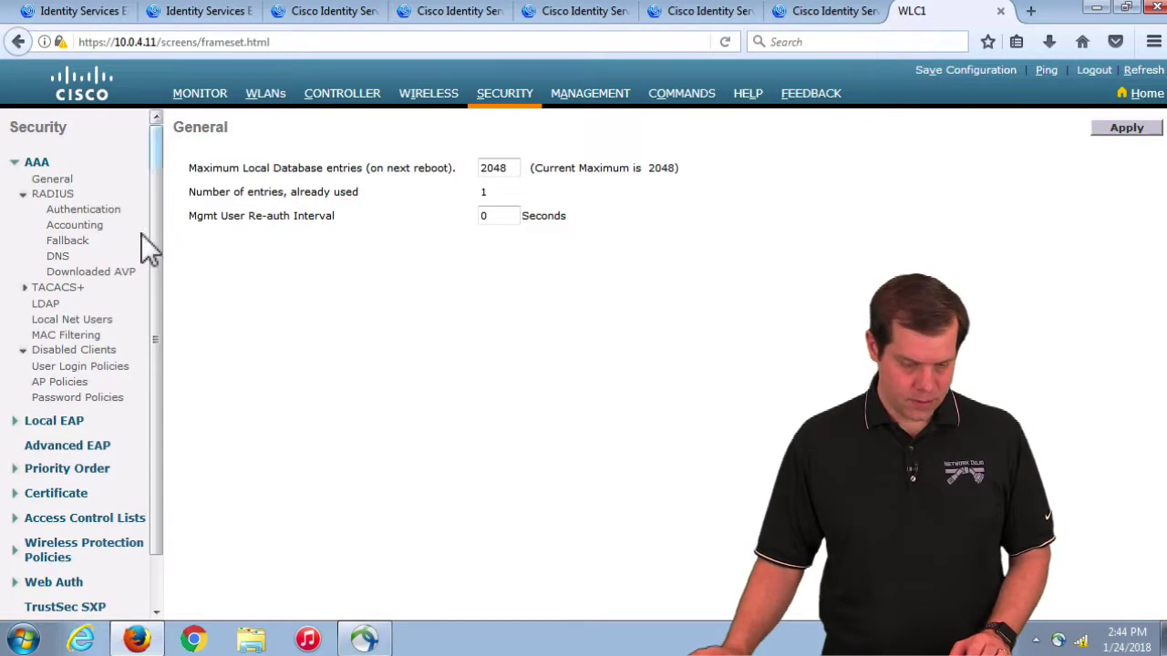
click(61, 287)
click(79, 304)
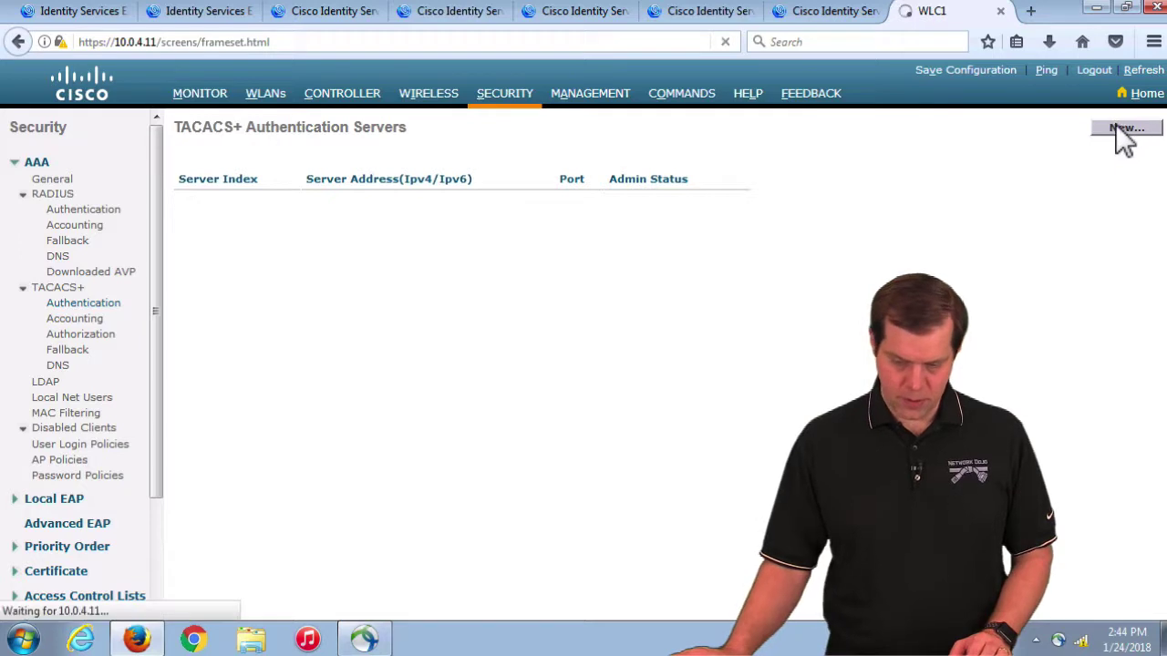
click(1121, 128)
click(490, 191)
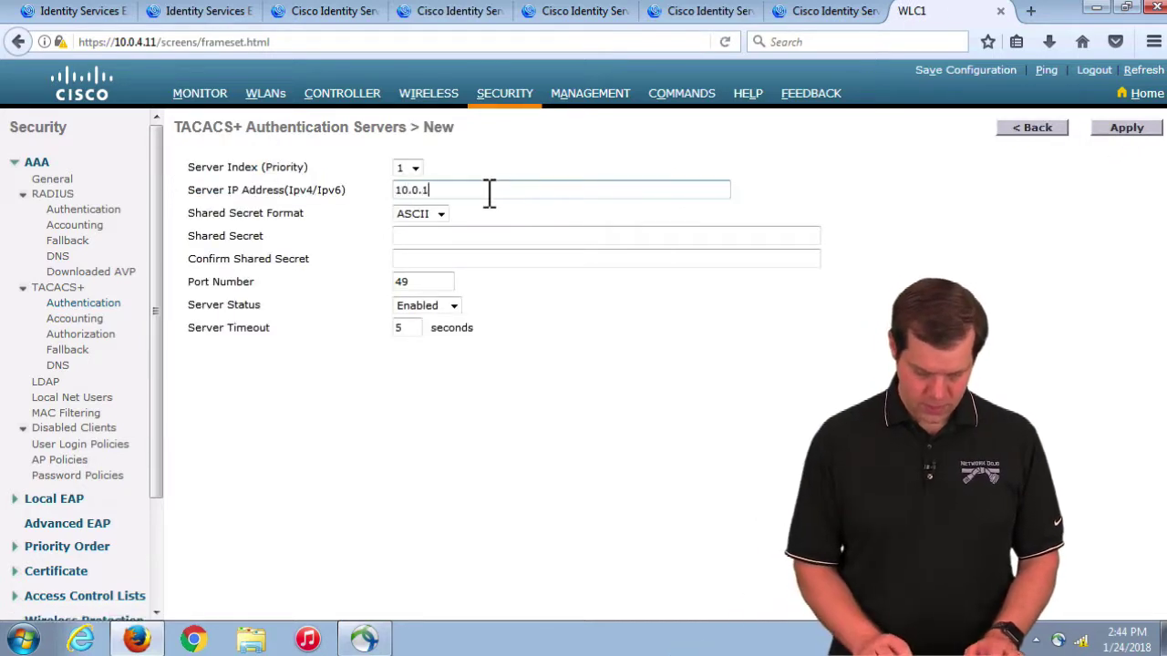
key(Tab)
key(Tab)
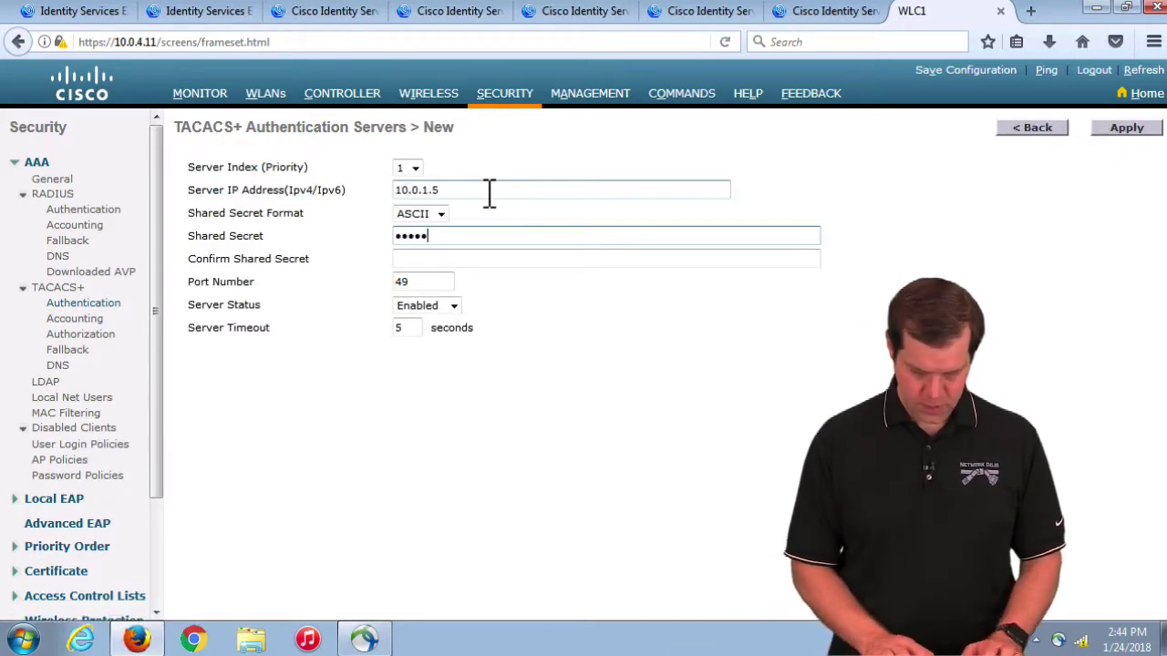
key(Tab)
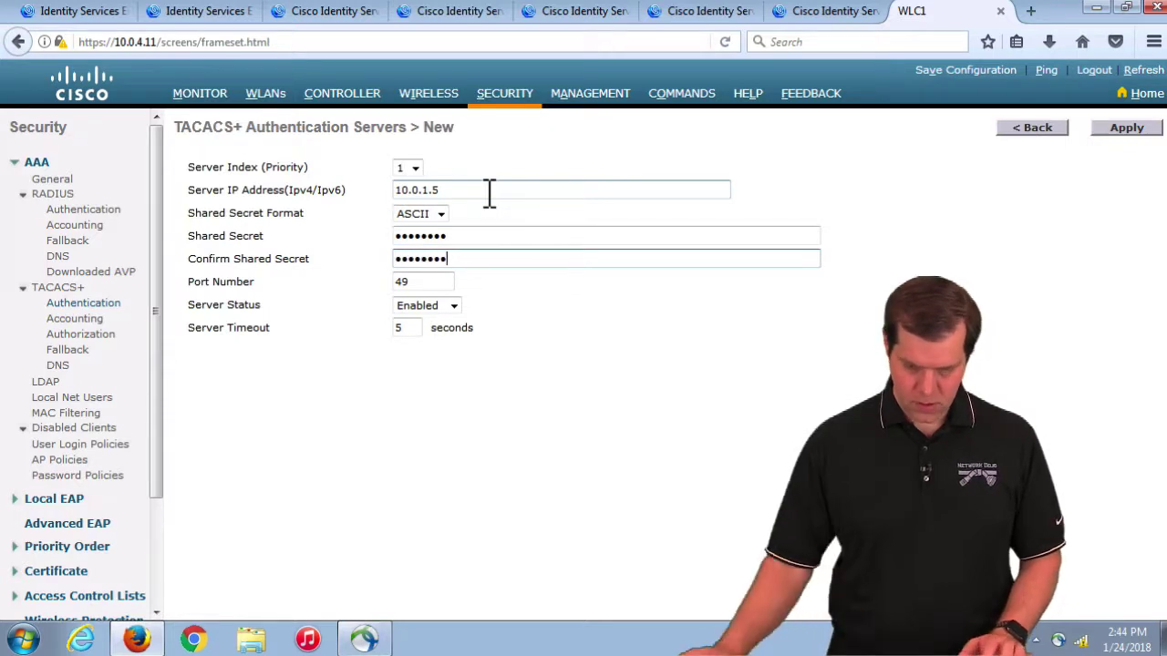
click(1125, 128)
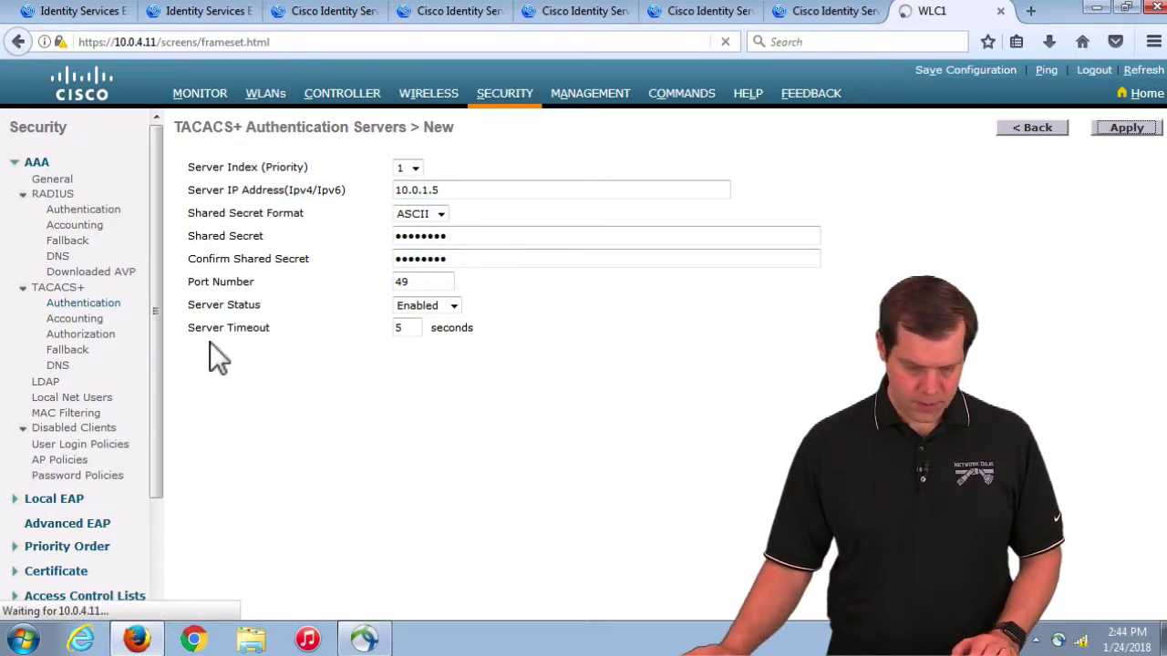
click(81, 335)
Step: Add 10.0.1.5 as a TACACS+ authorization server with its shared secret
click(1099, 130)
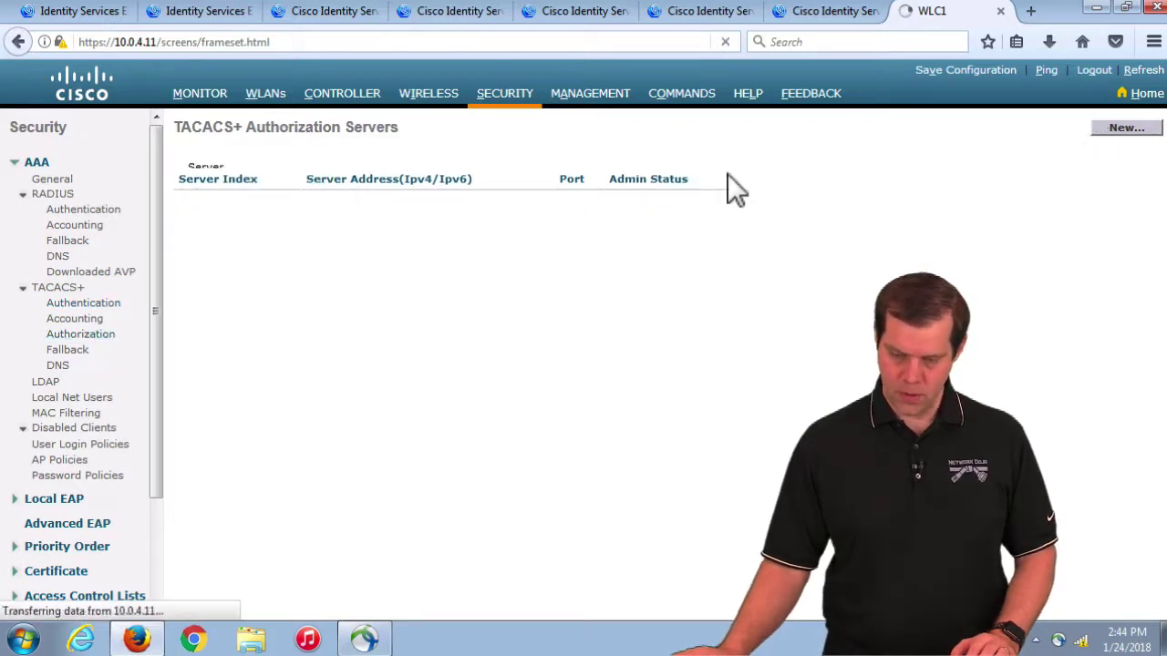
click(443, 191)
text(10.0.)
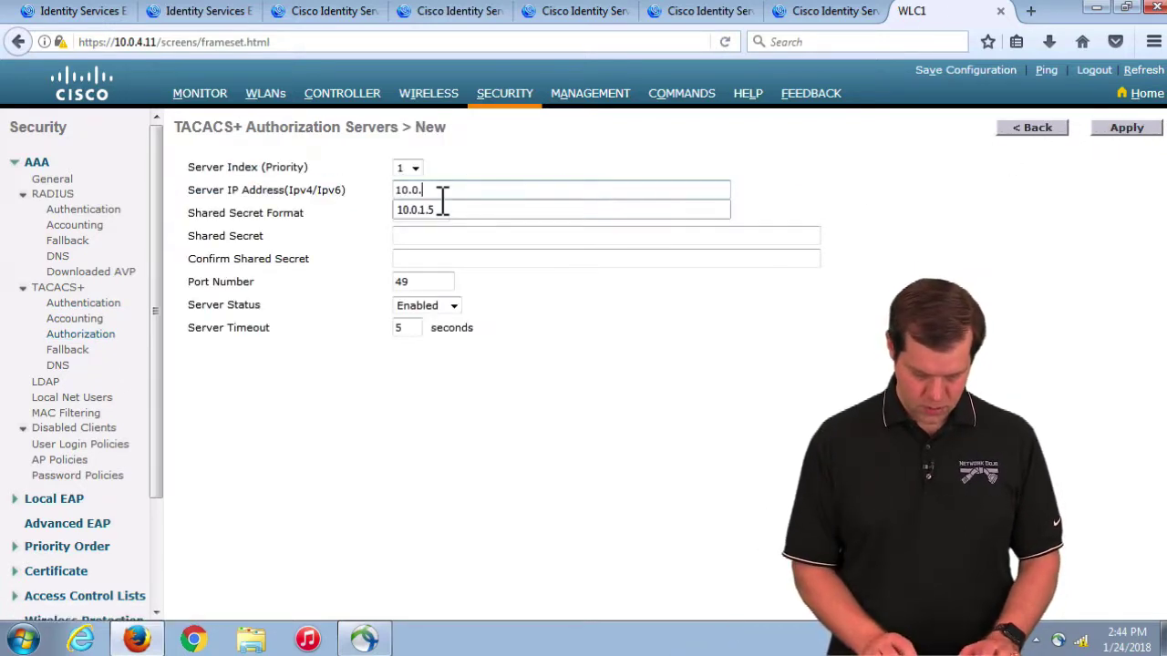
text(1.5)
key(Tab)
key(Tab)
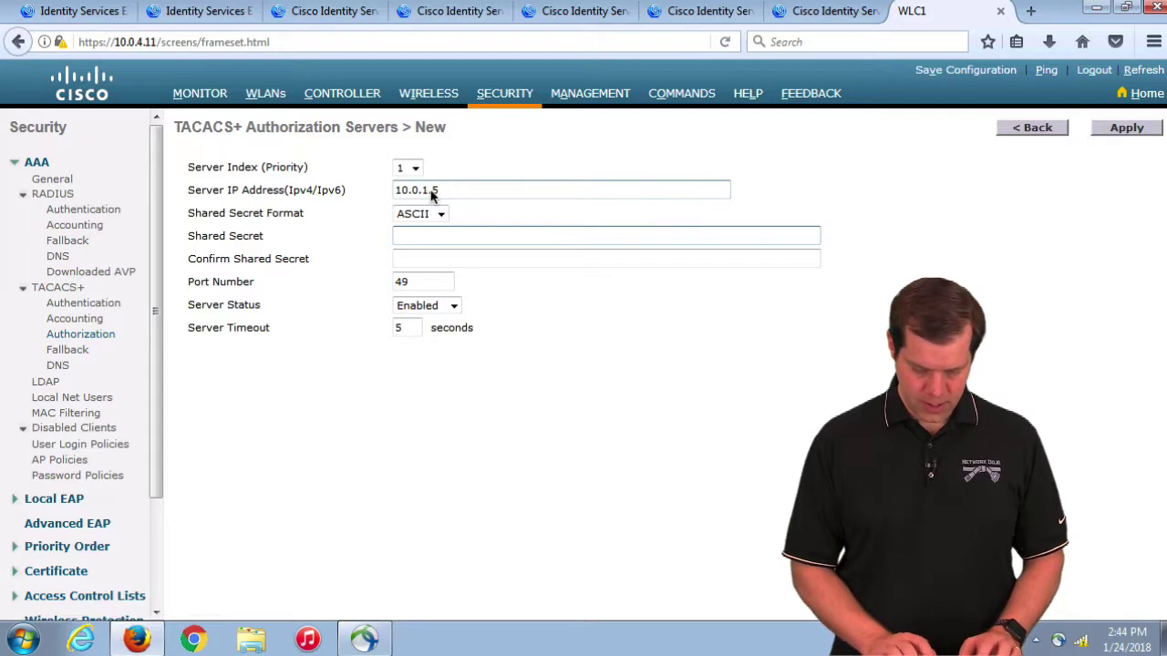
key(Tab)
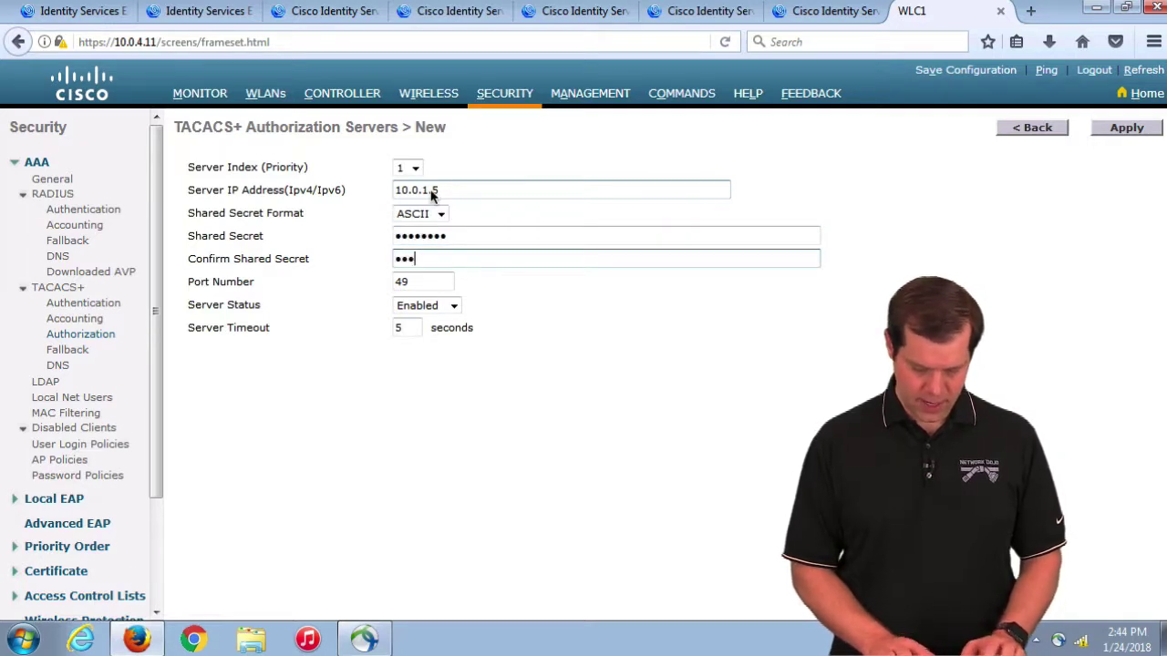
click(1023, 229)
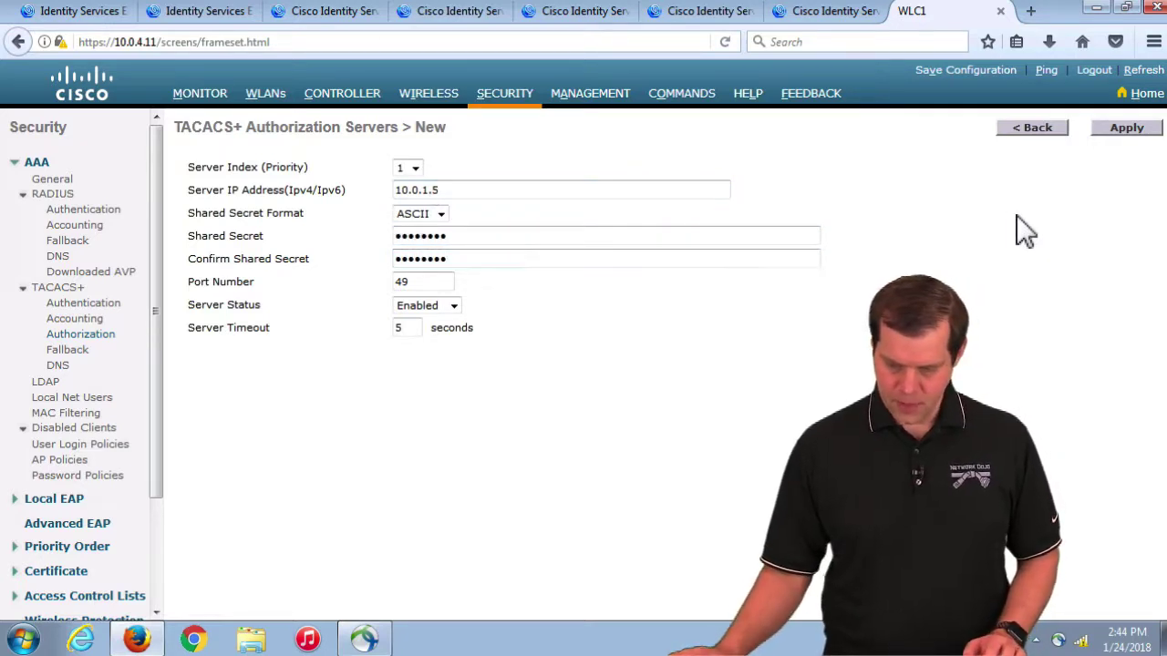
click(1124, 130)
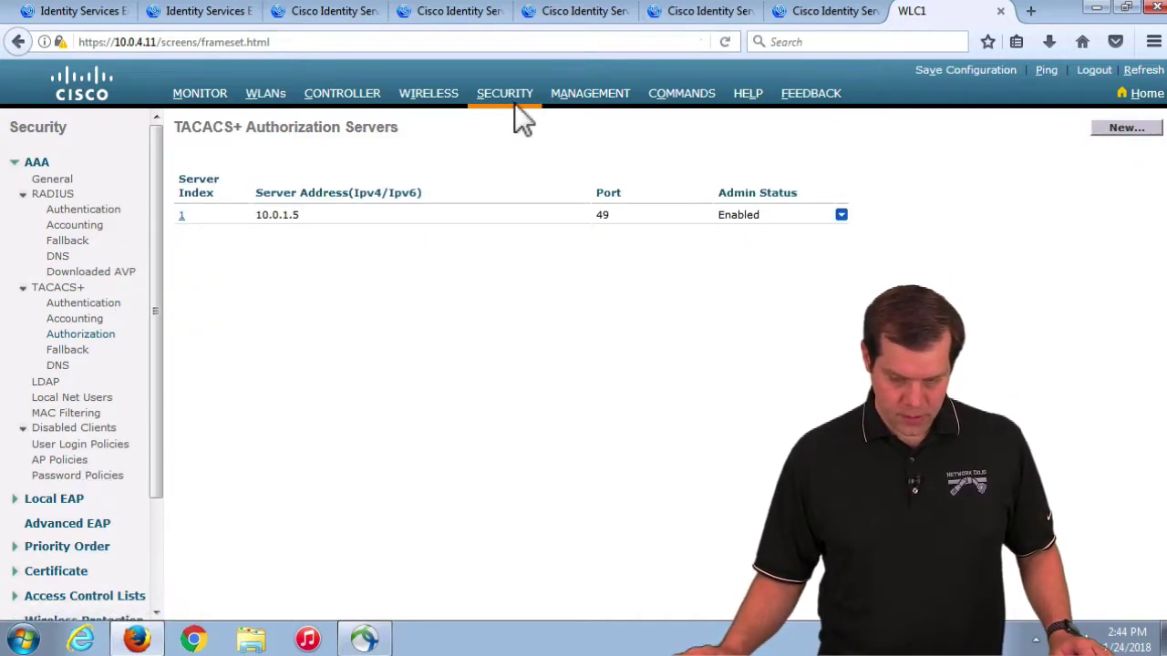
Step: Set the management user authentication order to LOCAL then TACACS+, removing RADIUS
click(69, 546)
click(78, 563)
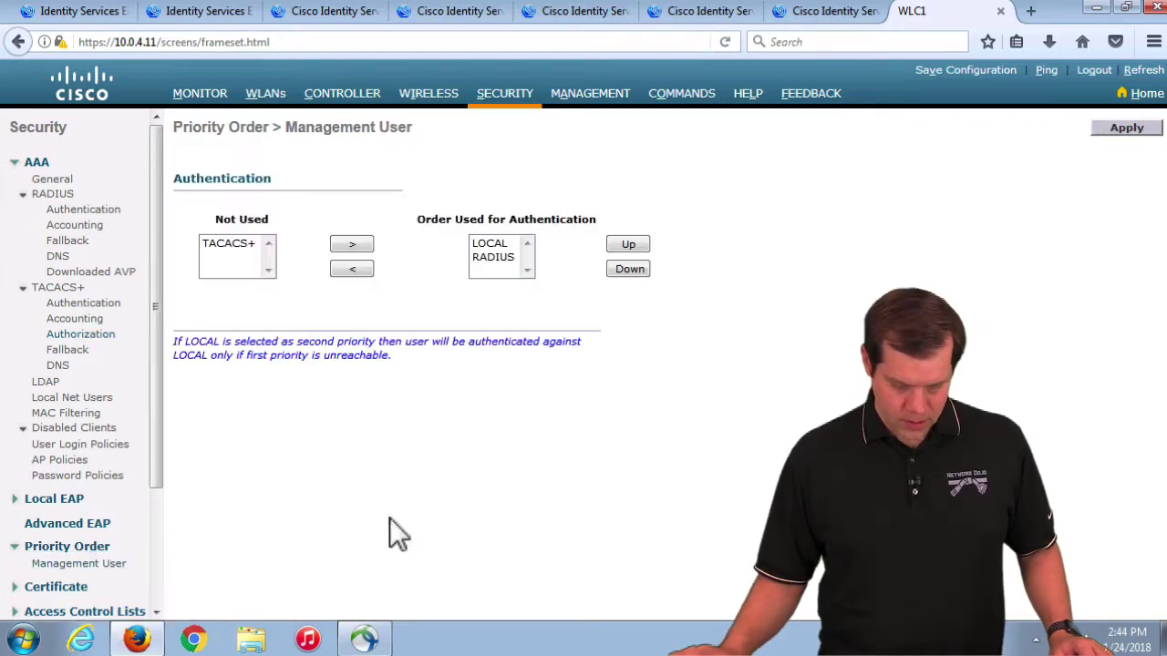
click(230, 243)
click(352, 244)
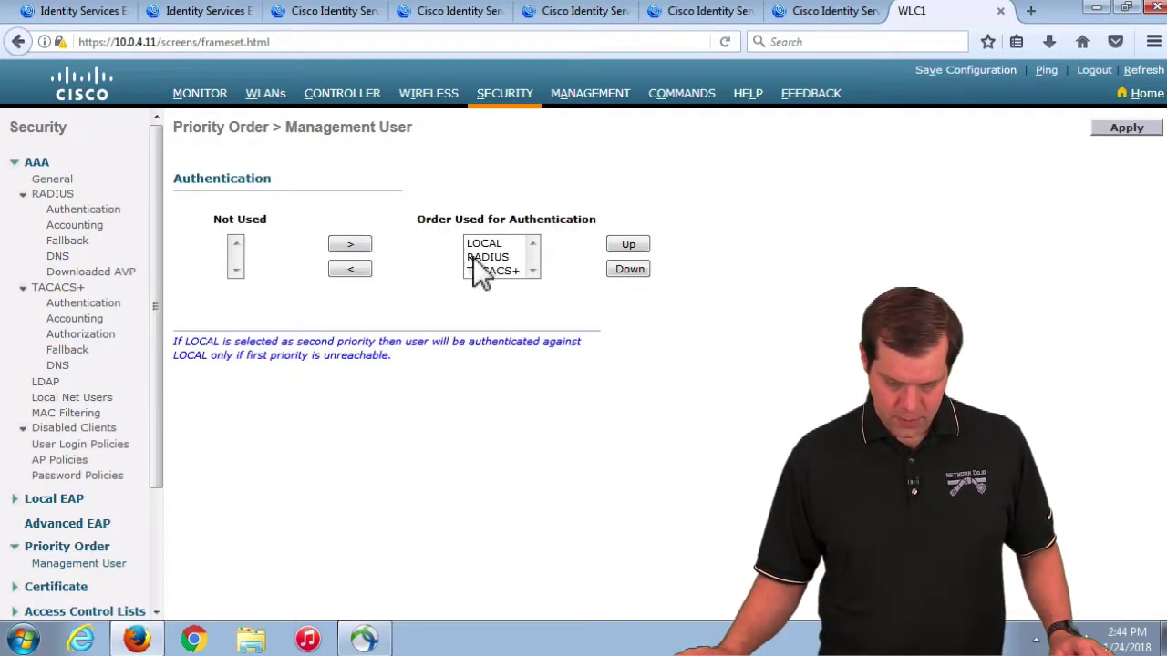
click(349, 270)
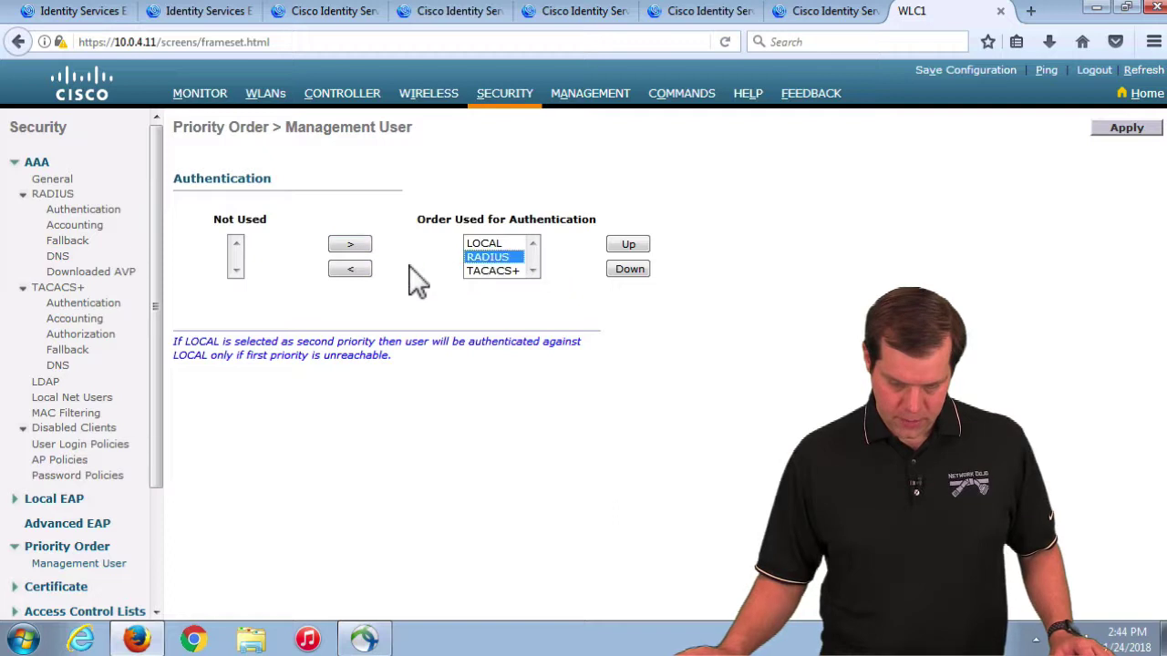
click(366, 270)
click(1116, 129)
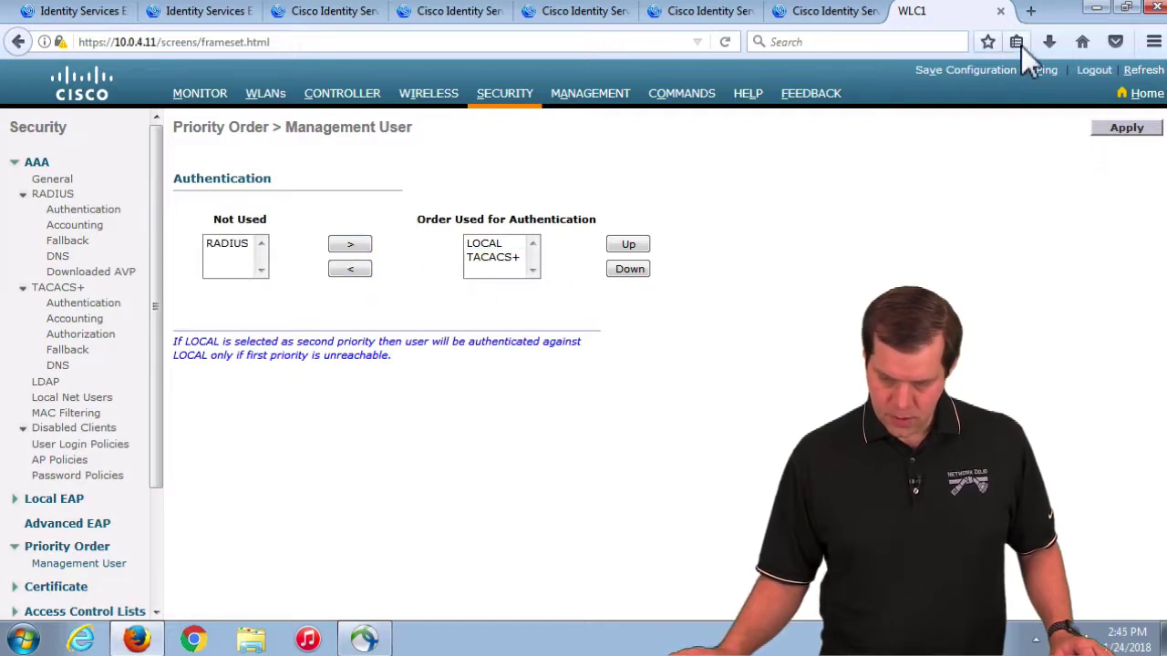
Step: Log out of the controller and log back in as the ISE test user
click(1112, 71)
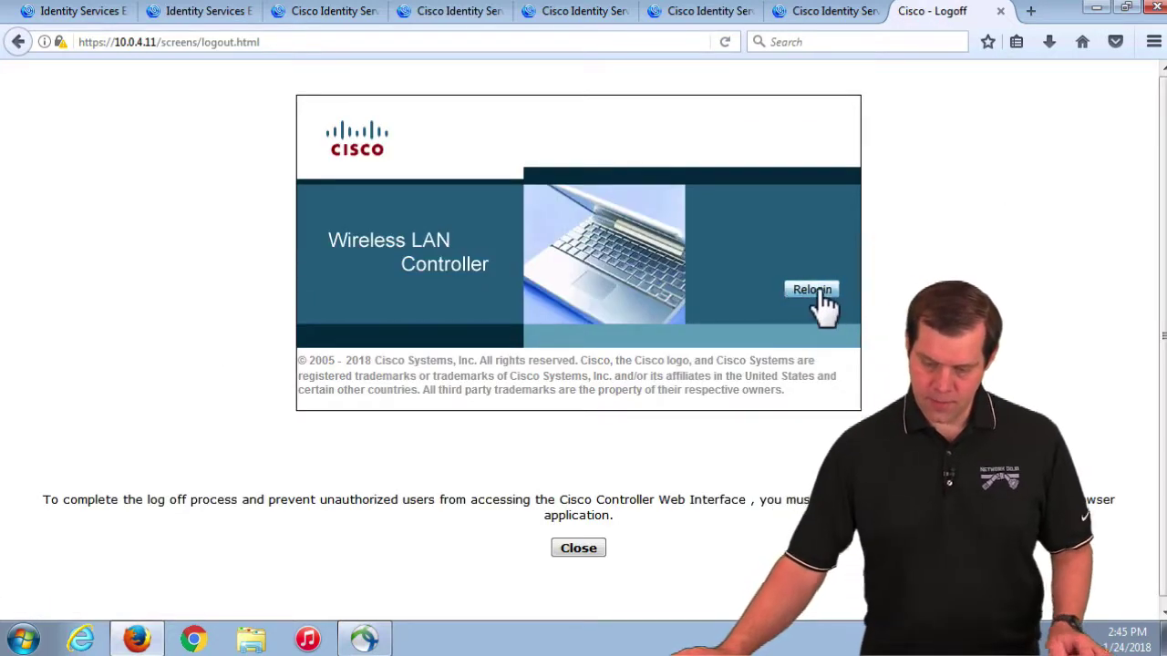
click(814, 292)
text(iseuser1)
key(Tab)
text(********)
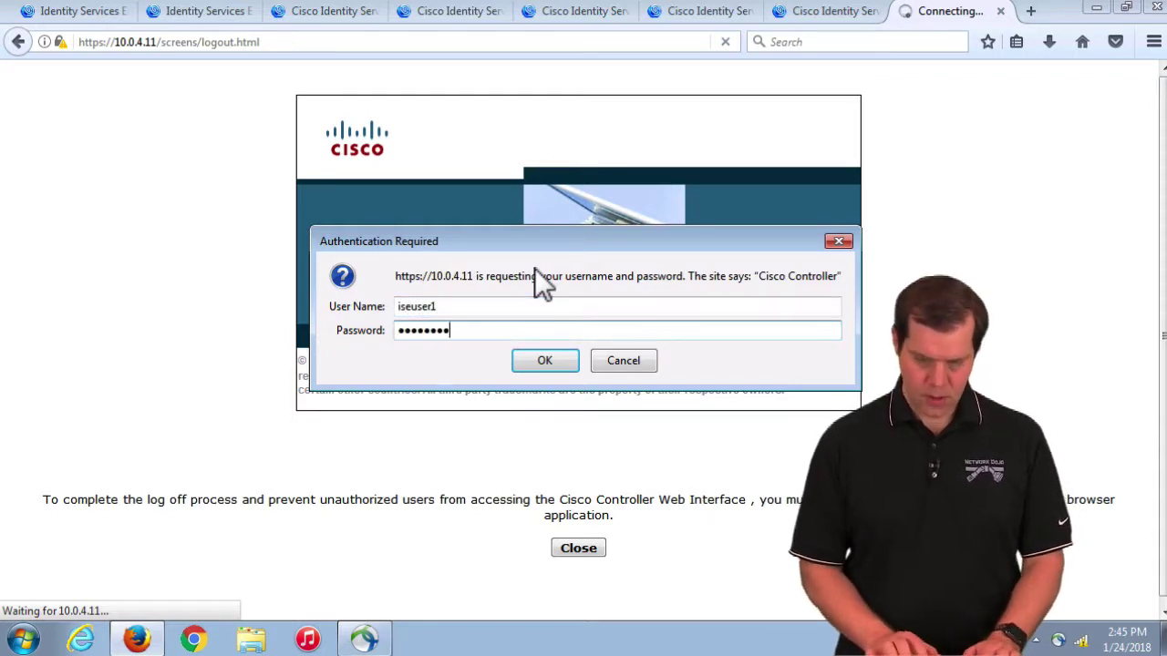
key(Return)
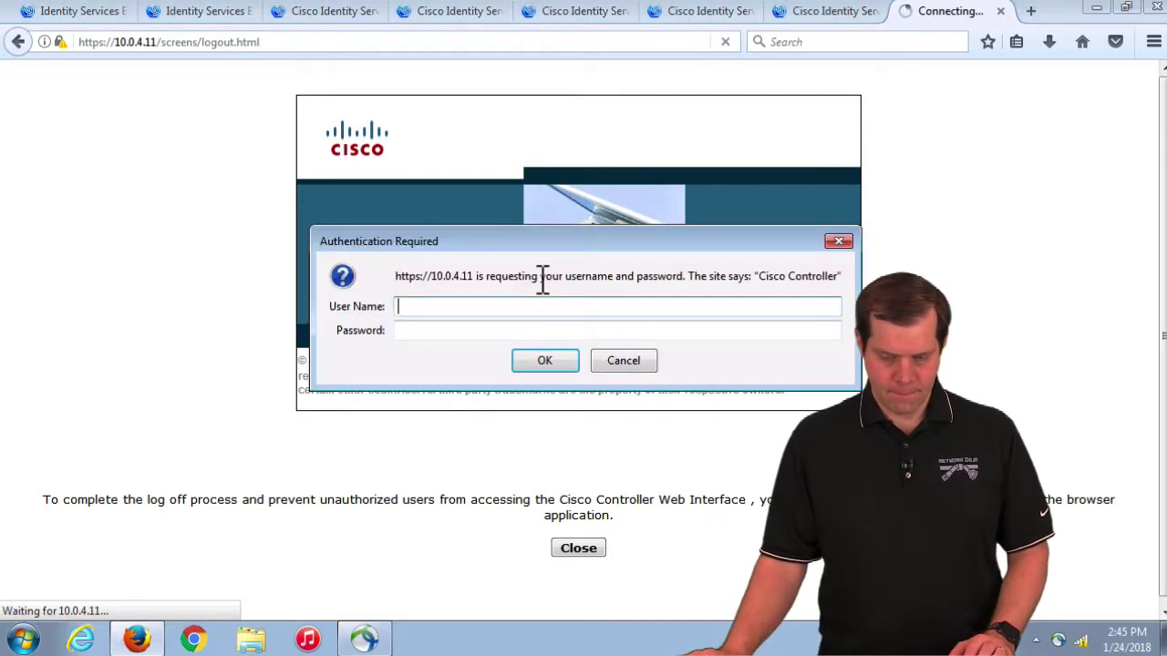
Step: Retry the ISE test user's credentials, cancel the rejected login, and return to ISE
text(iseuser1)
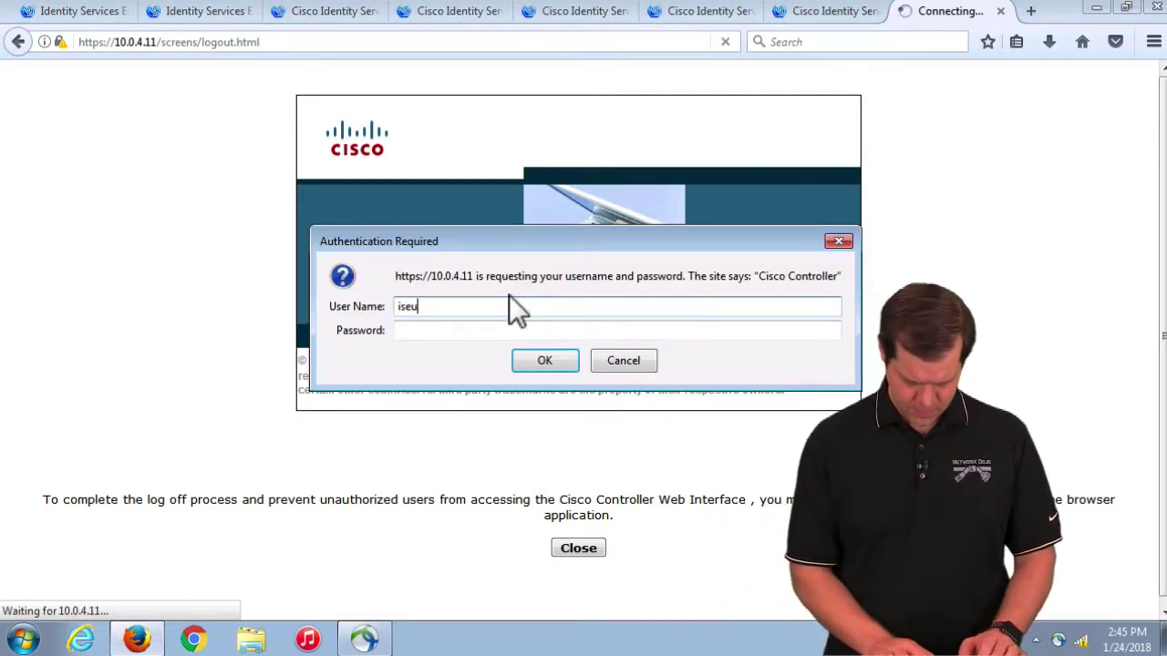
key(Tab)
text(*******)
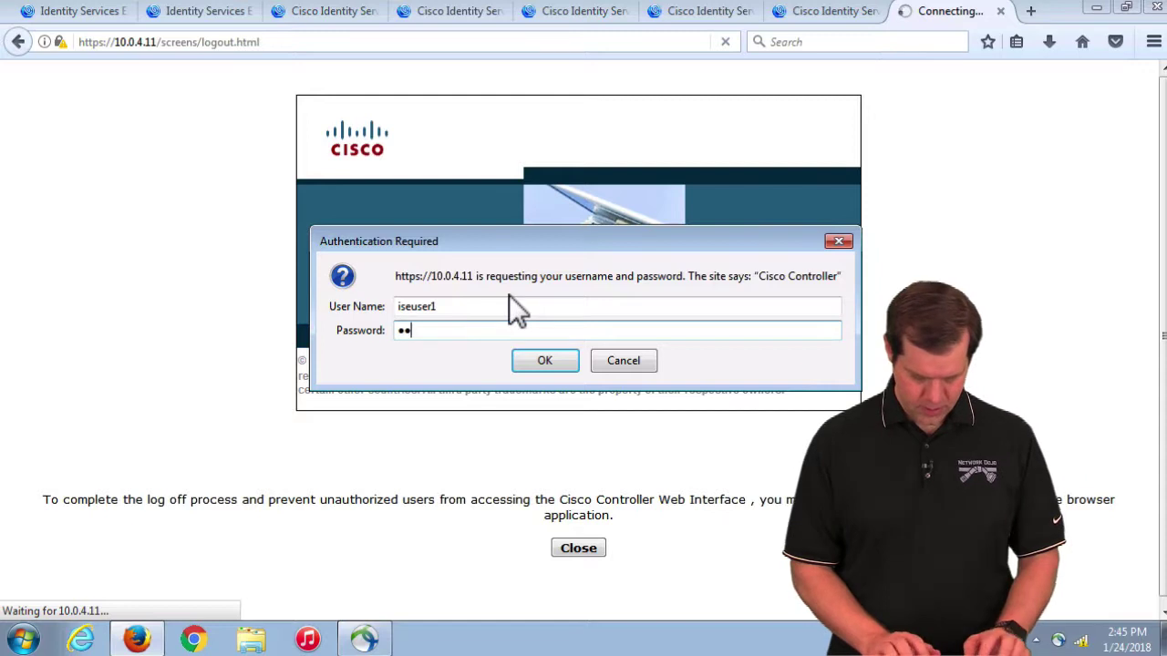
key(Return)
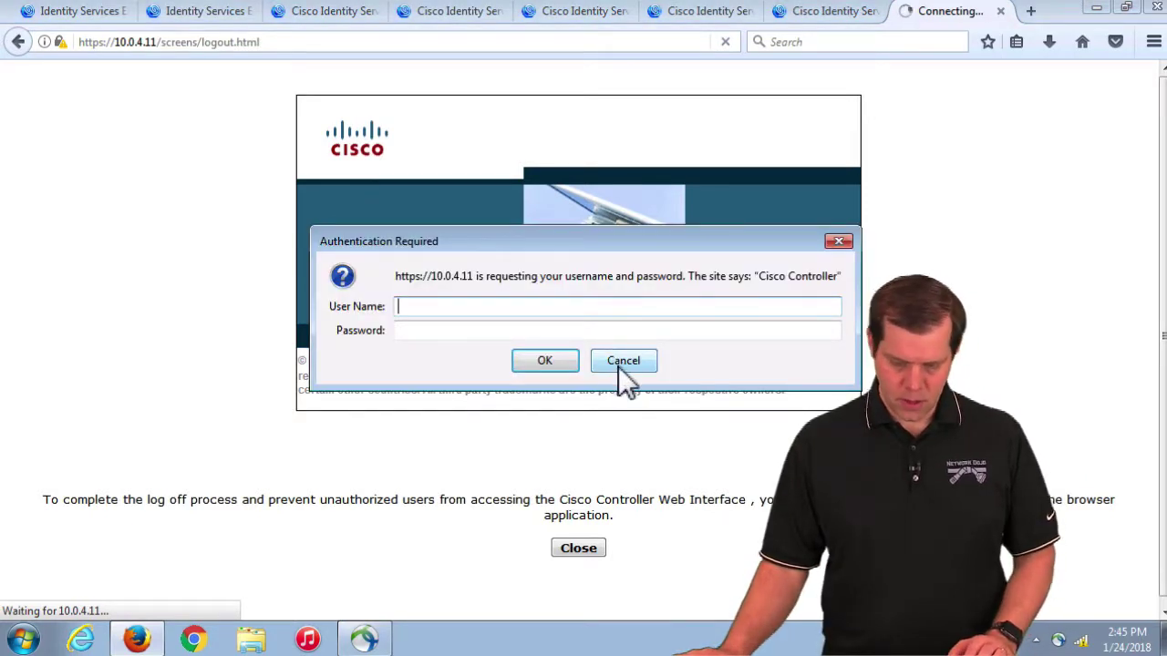
click(623, 361)
click(75, 11)
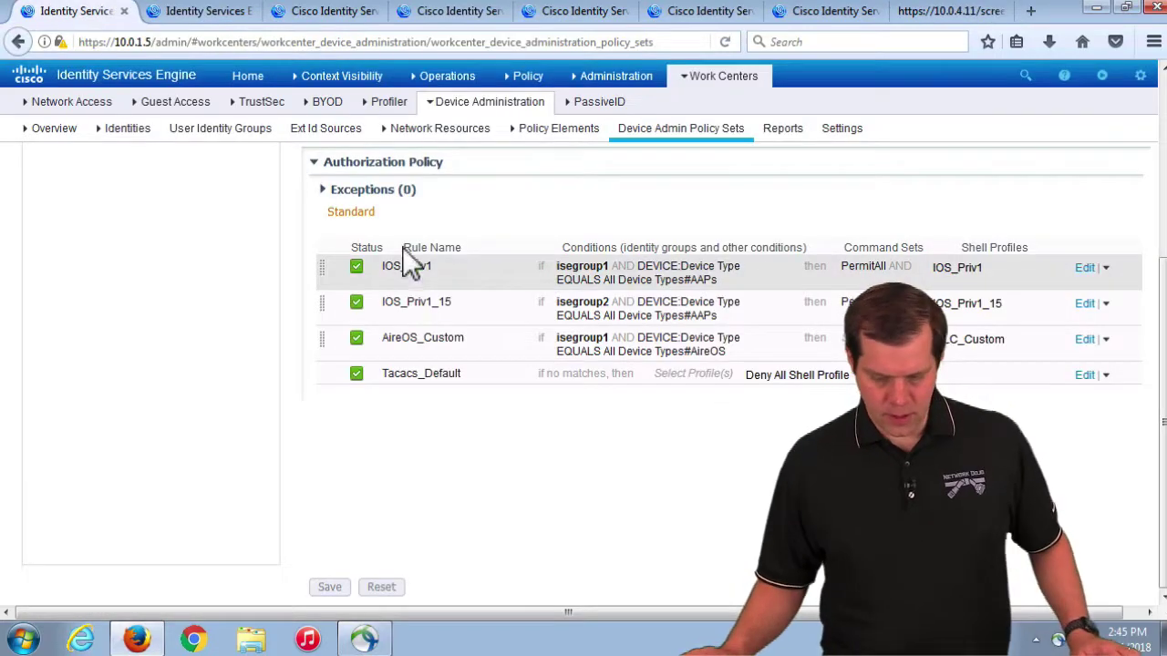
Step: Refresh the TACACS live logs and open the newest failure's details showing the shared secret mismatch
mouse_move(469, 108)
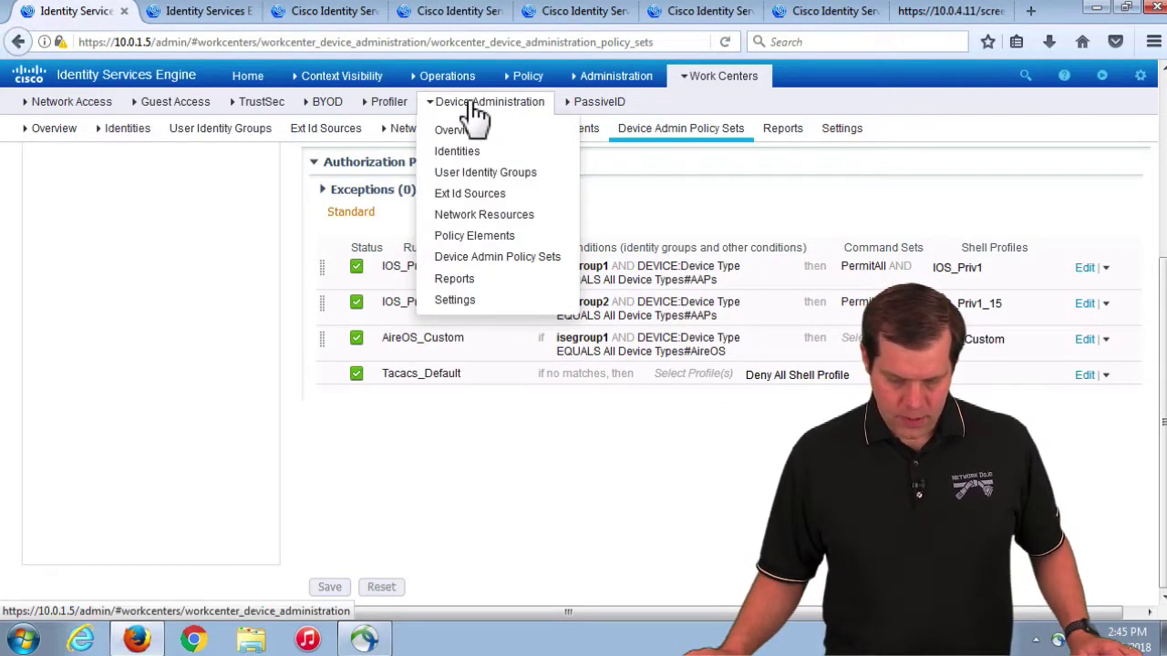
click(205, 14)
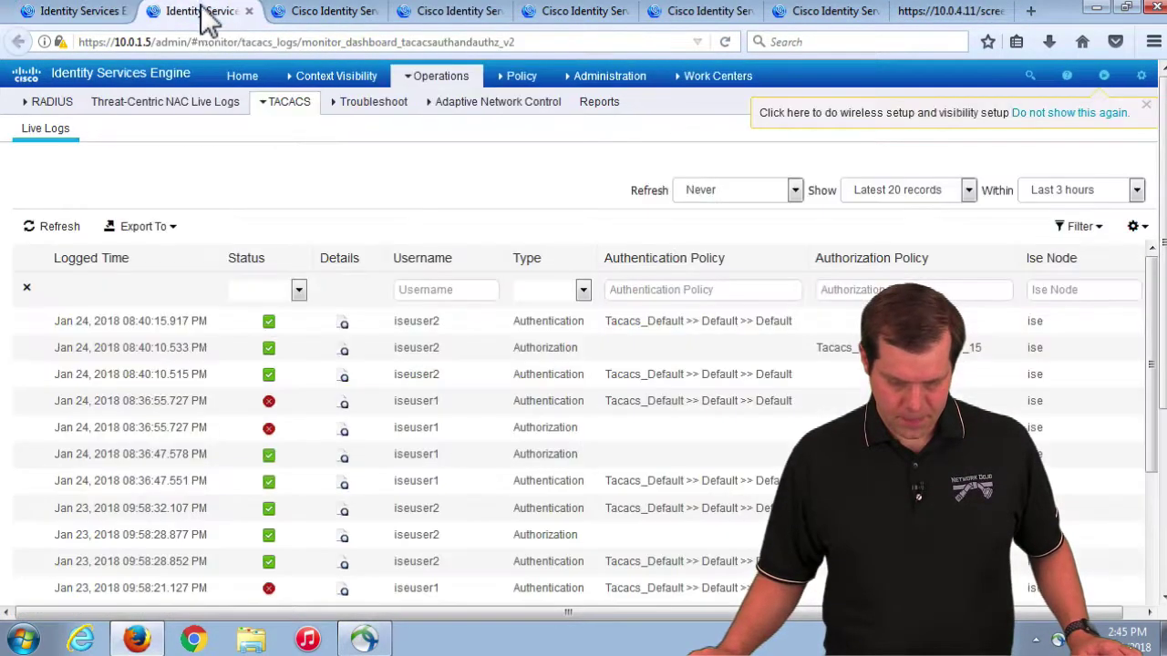
click(62, 229)
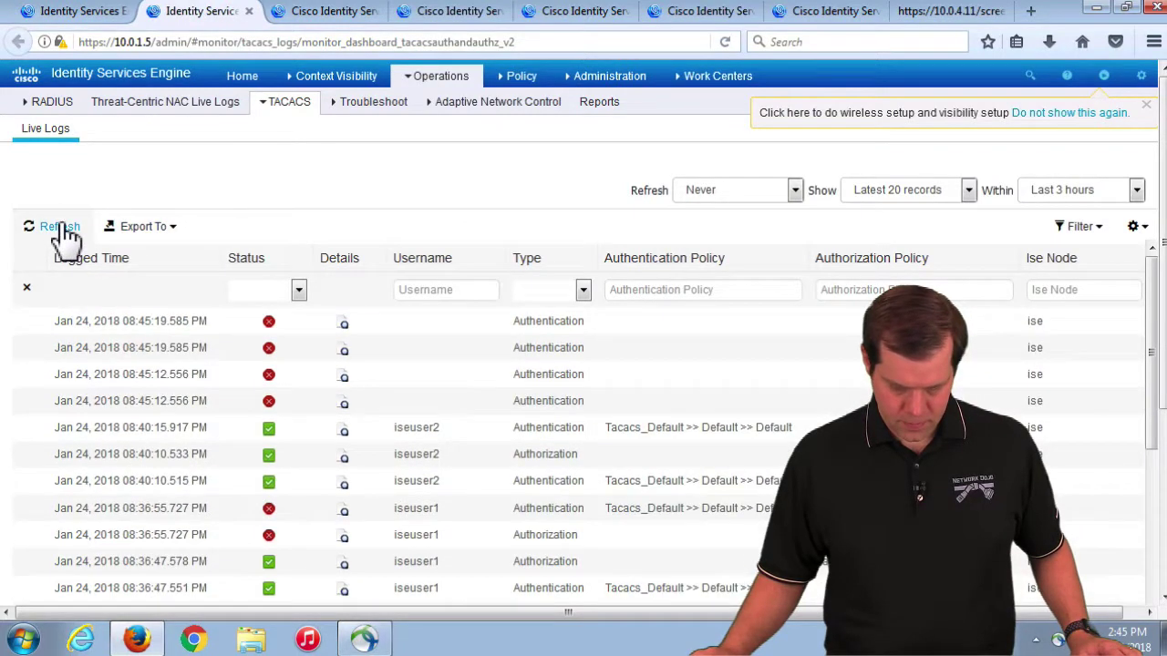
click(345, 326)
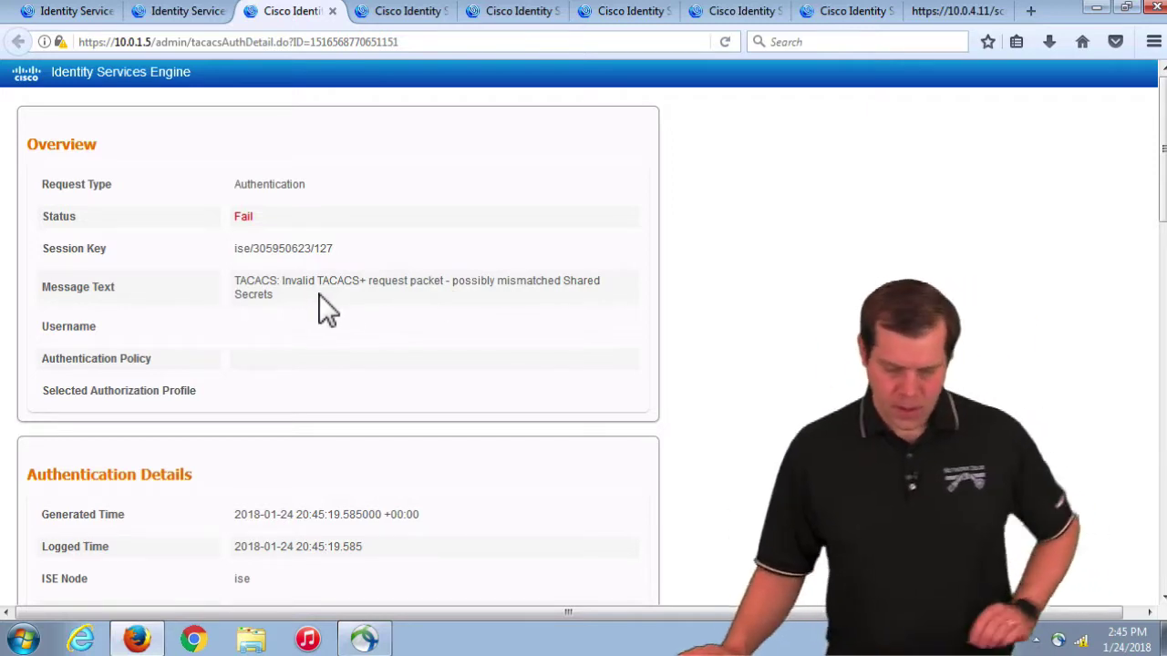
Step: Open Device Administration Settings and locate the 7-day default shared secret retirement period
click(80, 12)
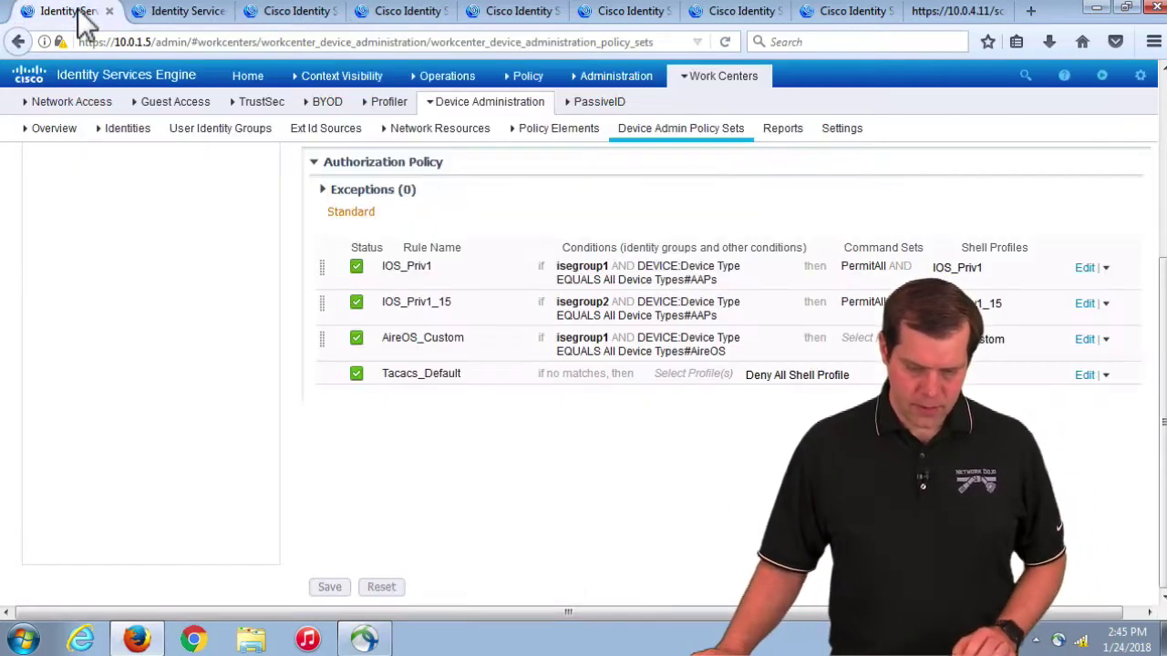
click(447, 76)
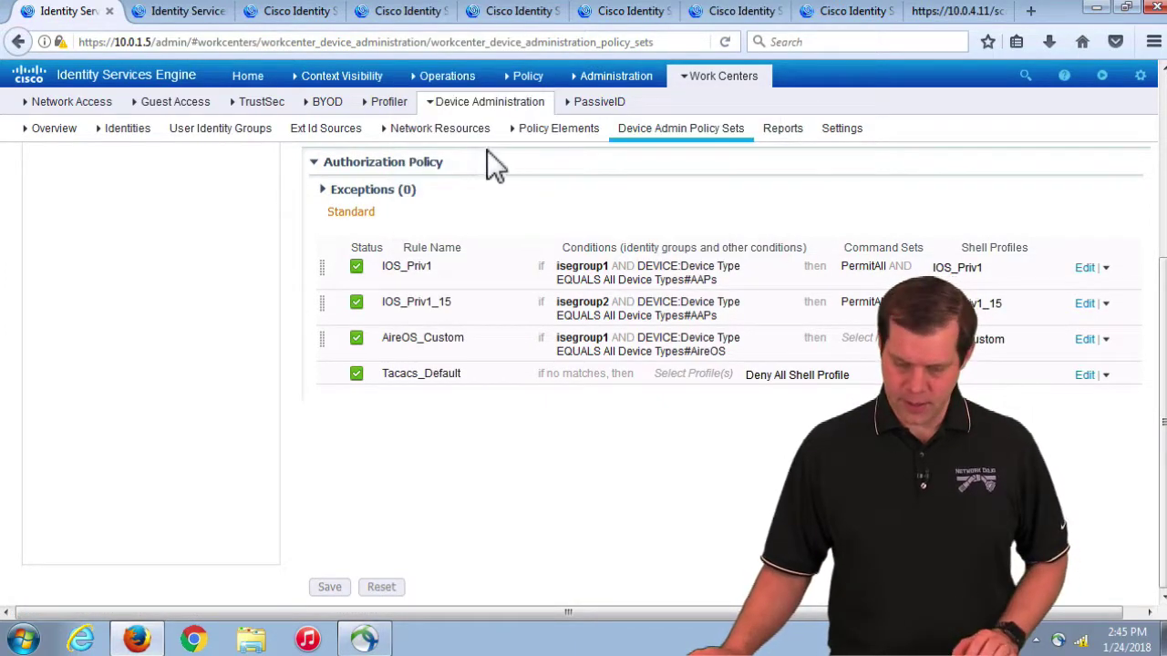
click(613, 80)
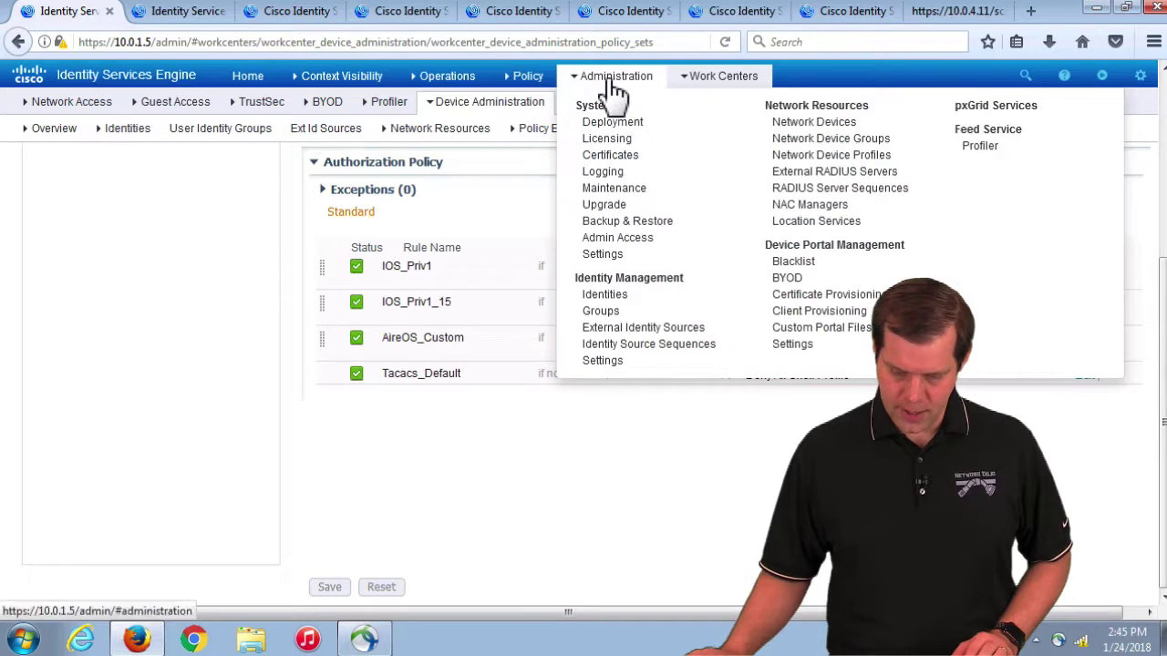
click(841, 130)
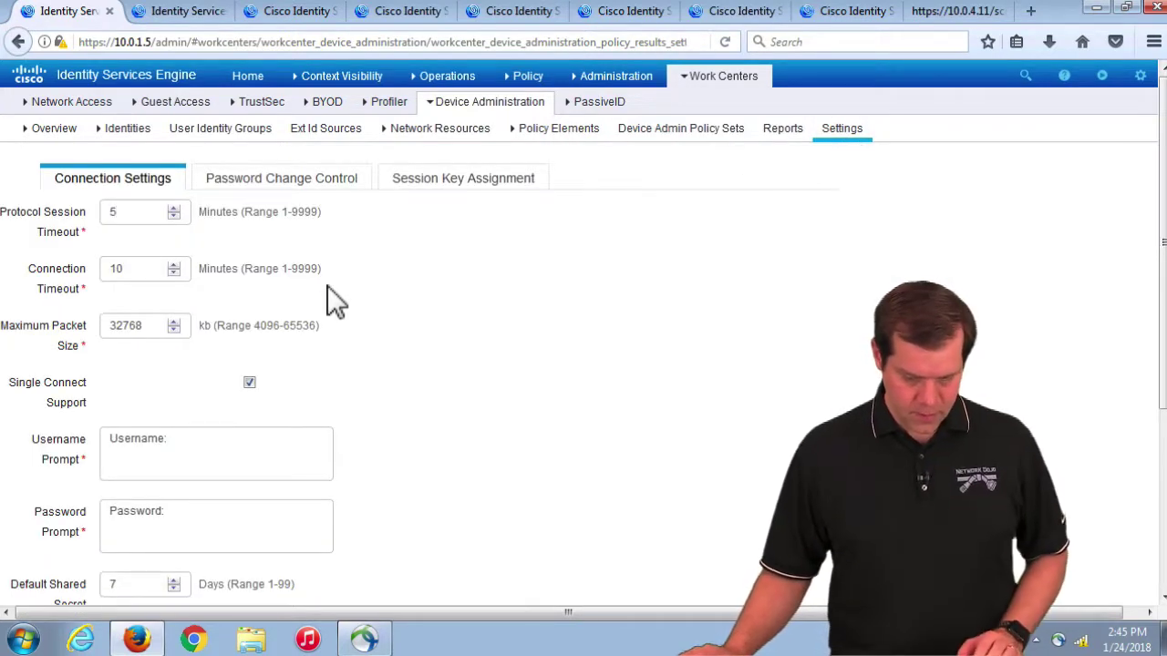
scroll(354, 266, down, 3)
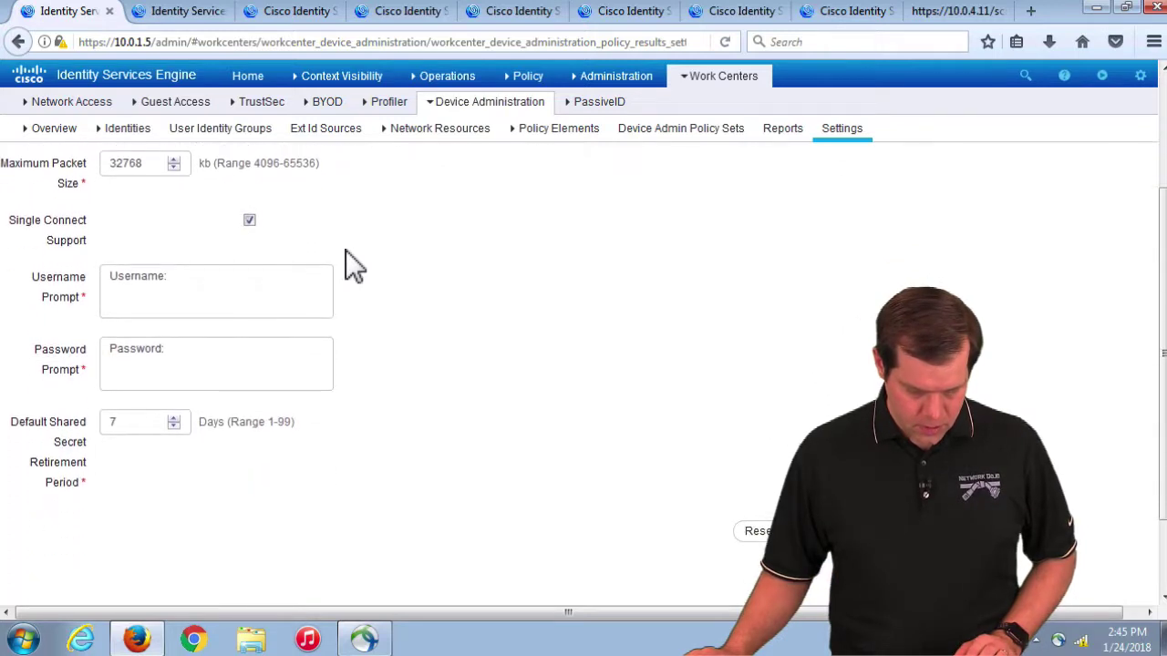
drag(80, 469, 94, 479)
click(153, 430)
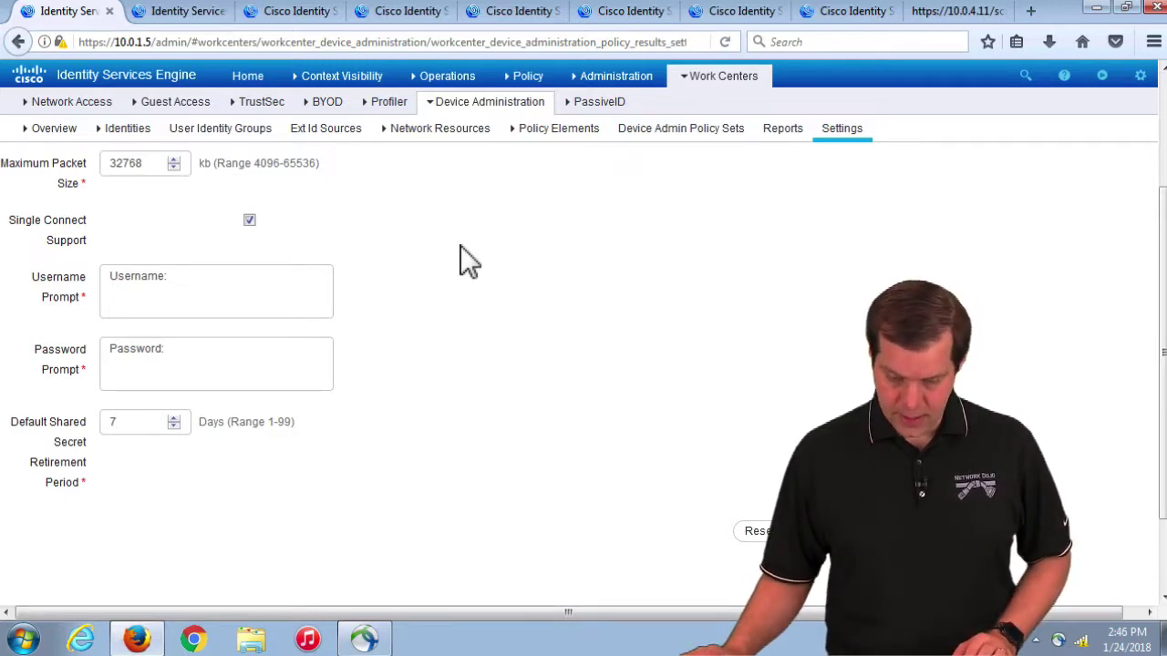
mouse_move(623, 82)
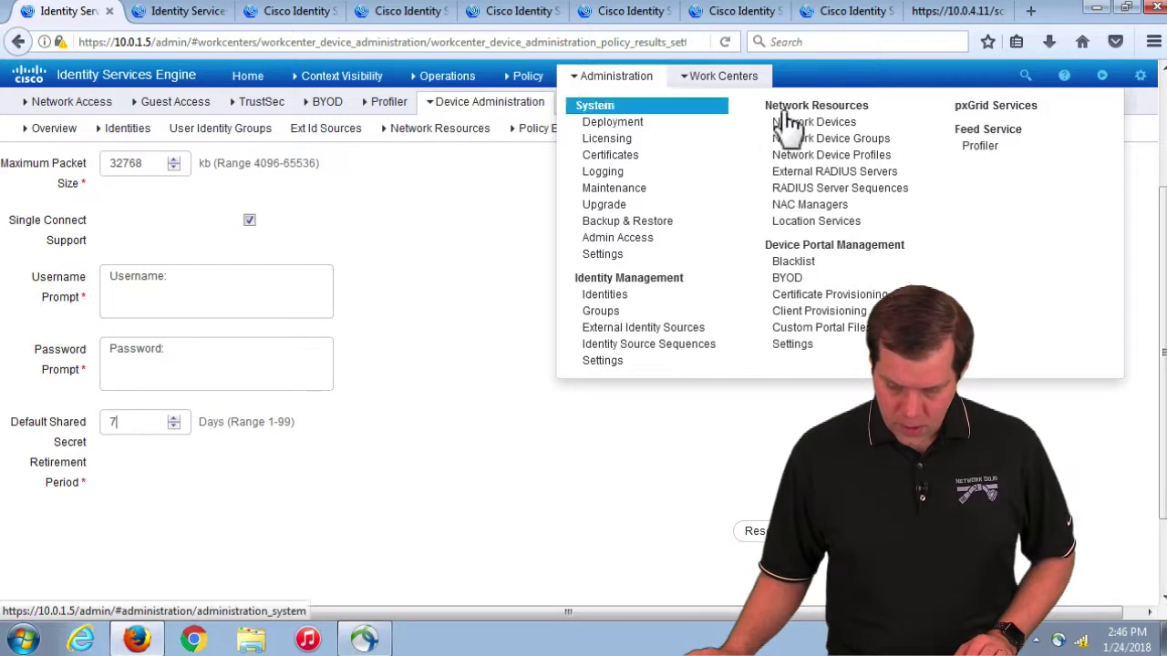
Step: Open the WLC1 network device and replace its TACACS shared secret
click(832, 128)
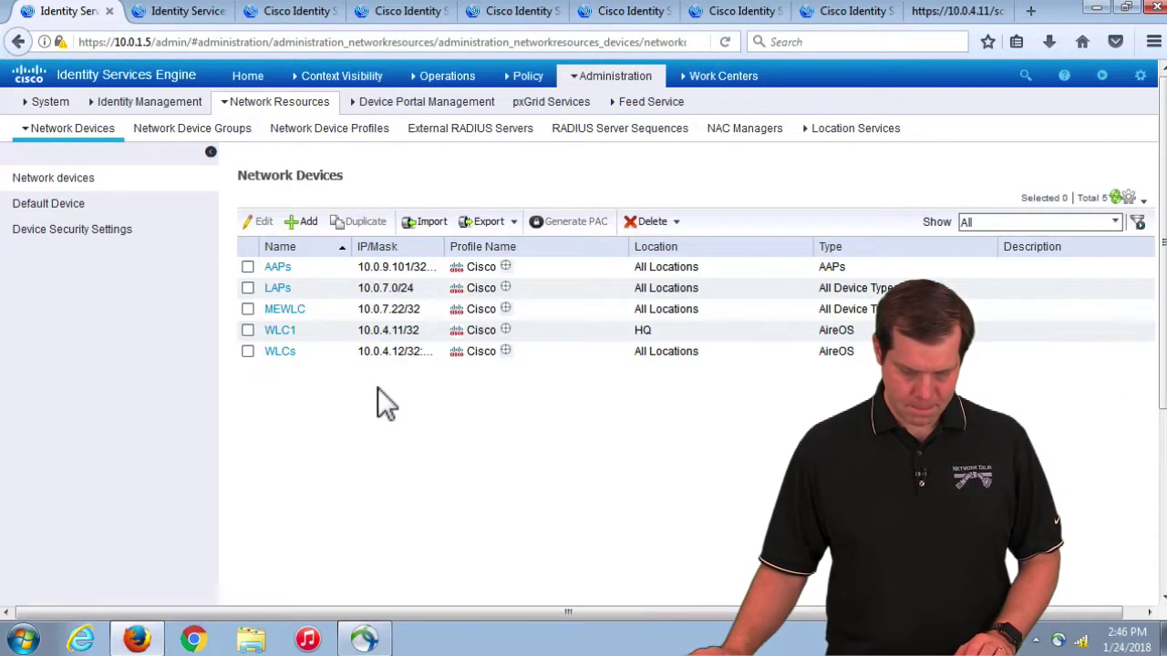
click(280, 331)
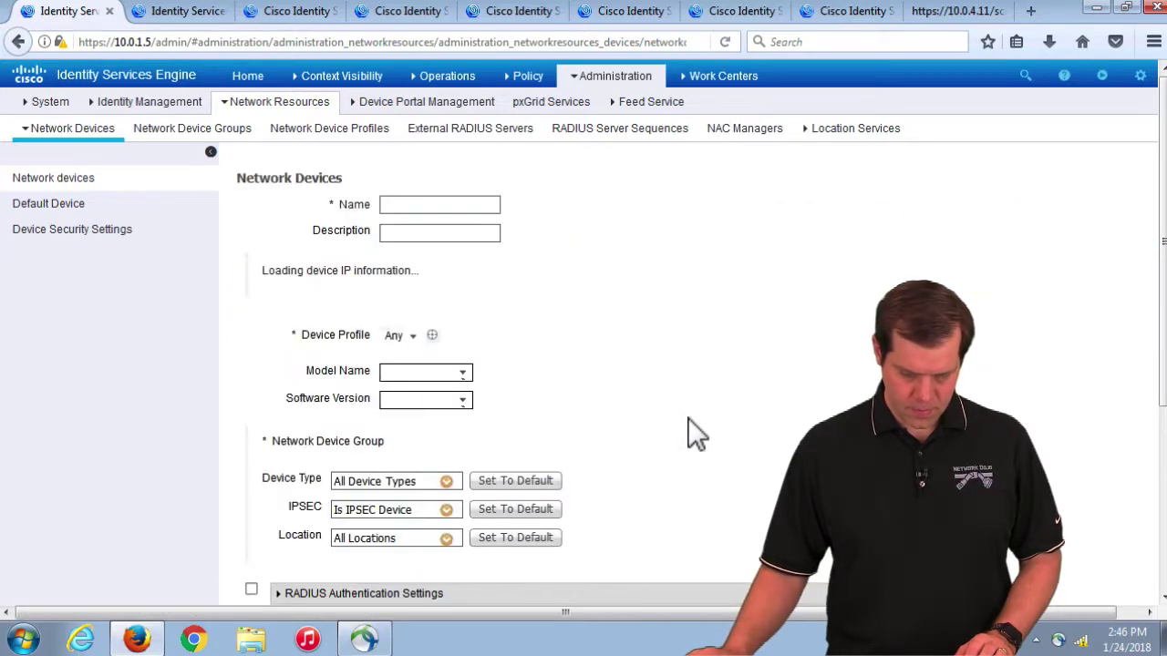
scroll(692, 430, down, 5)
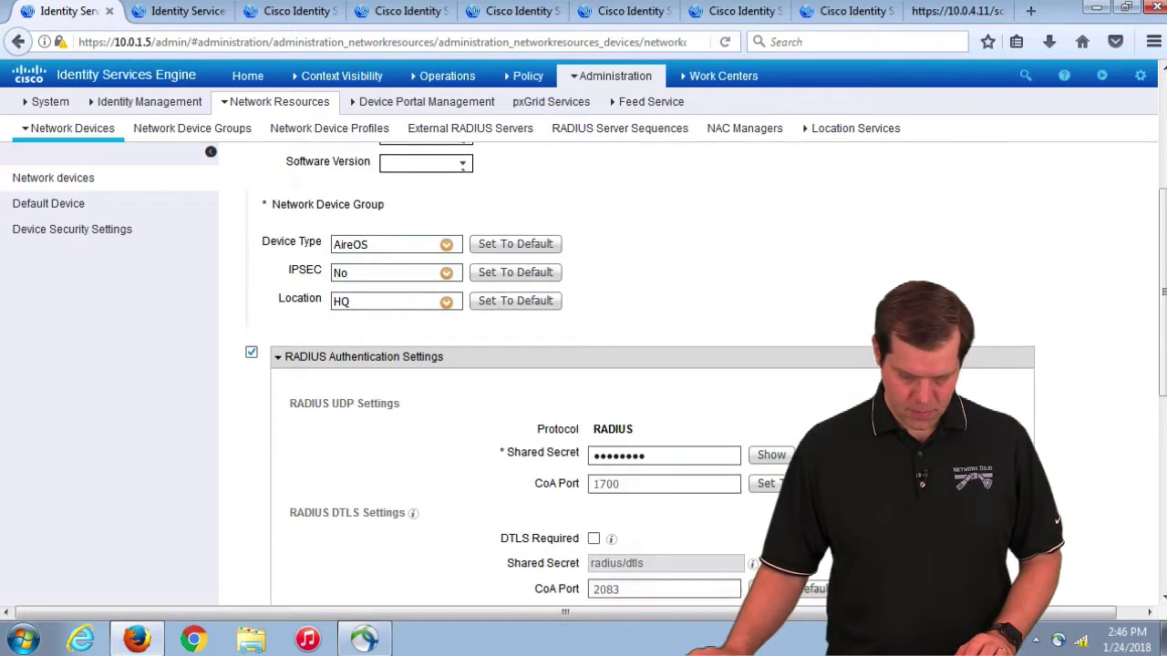
scroll(757, 471, down, 10)
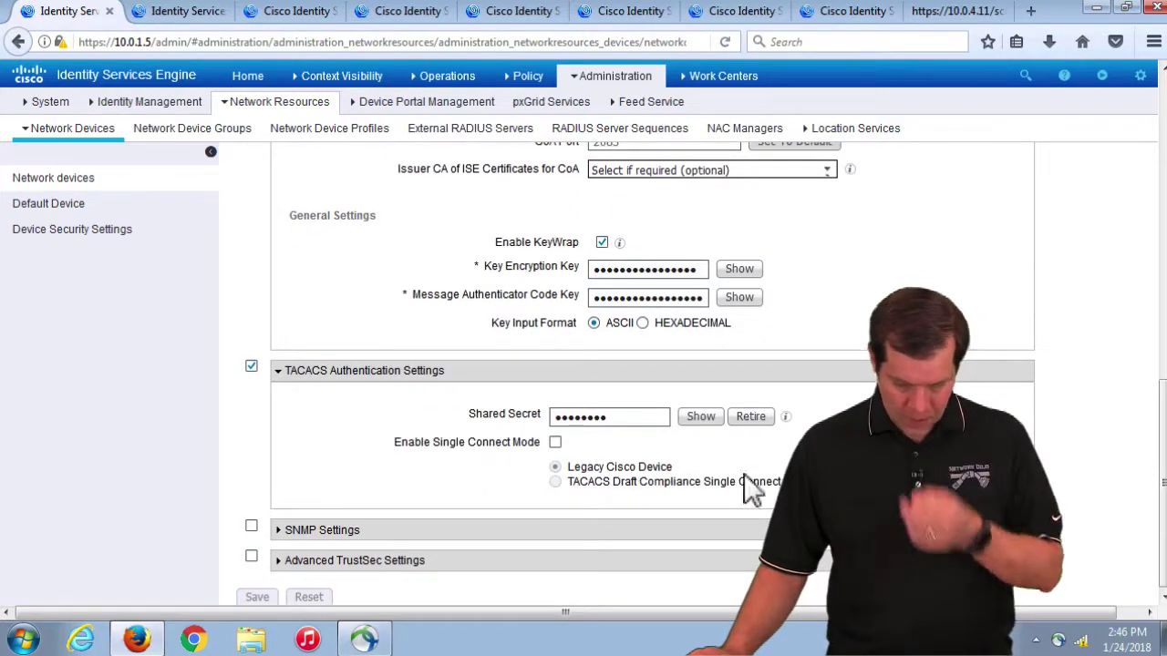
double_click(552, 417)
key(BackSpace)
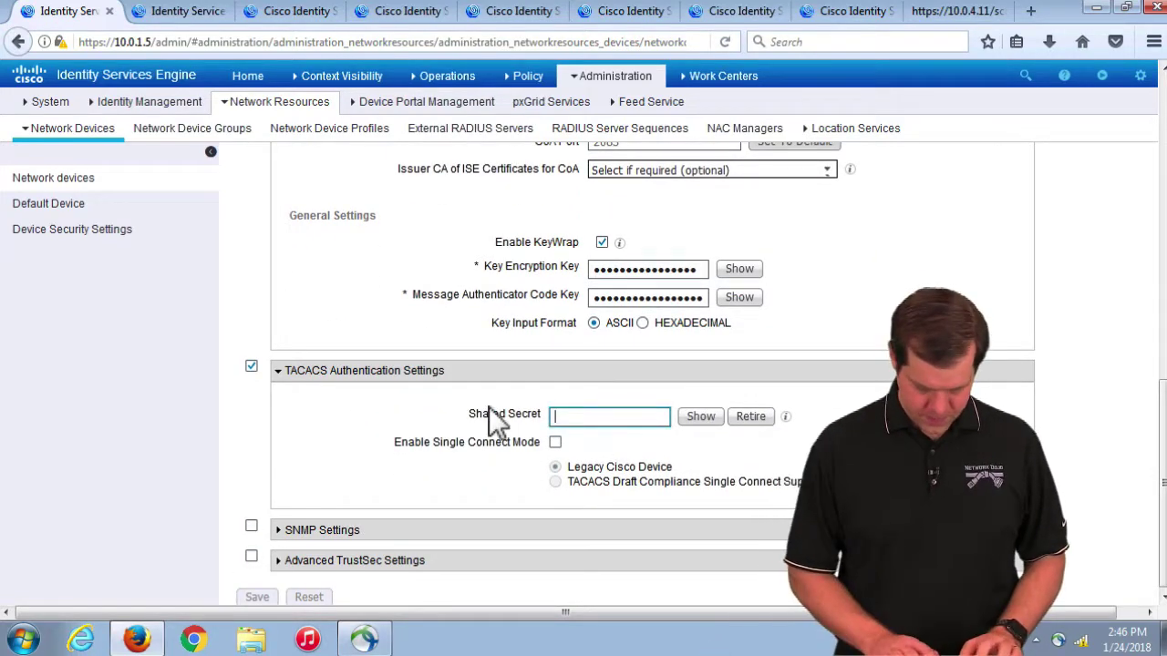
text(cisco123)
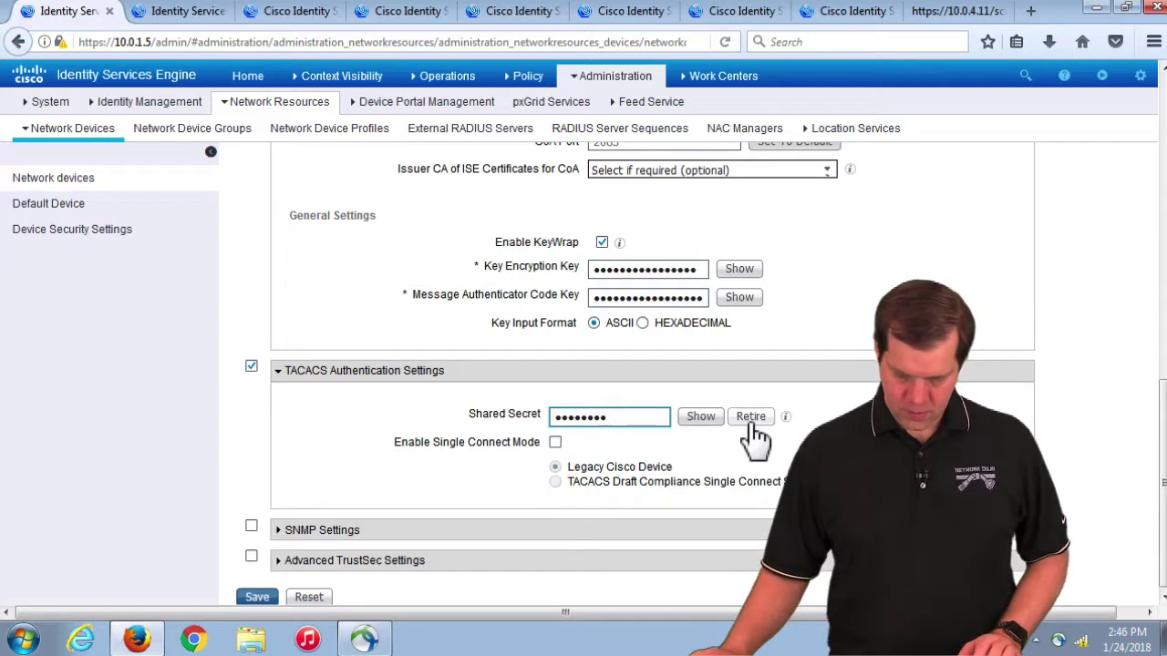
Step: Retire the current TACACS shared secret and save a new shared secret
click(748, 415)
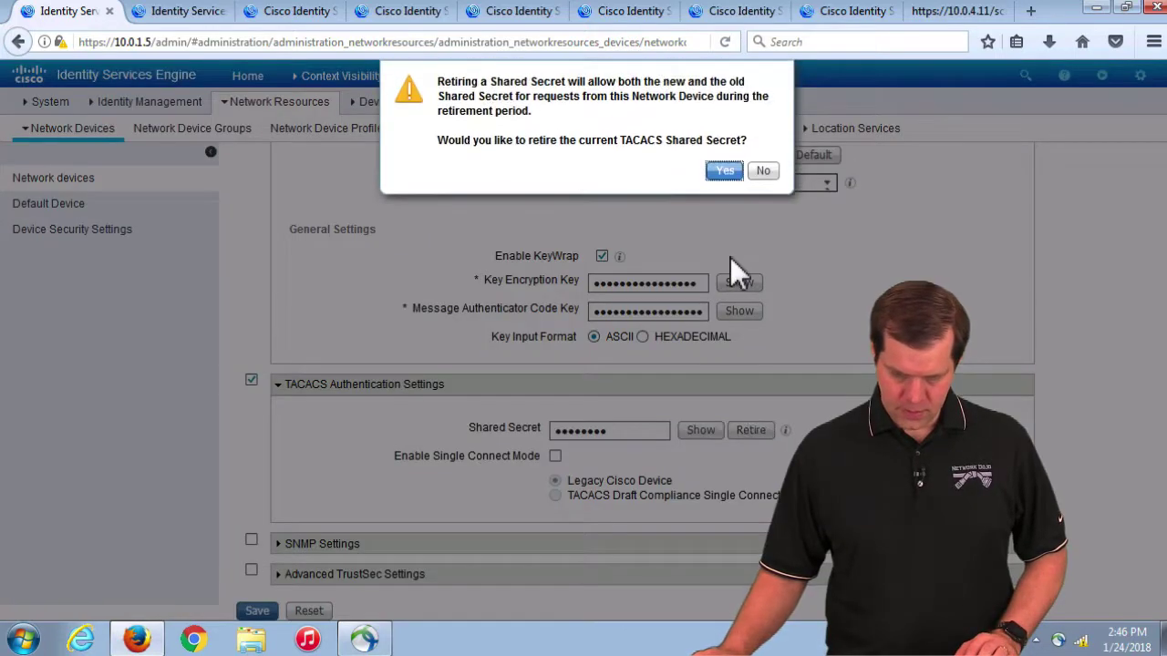
click(726, 172)
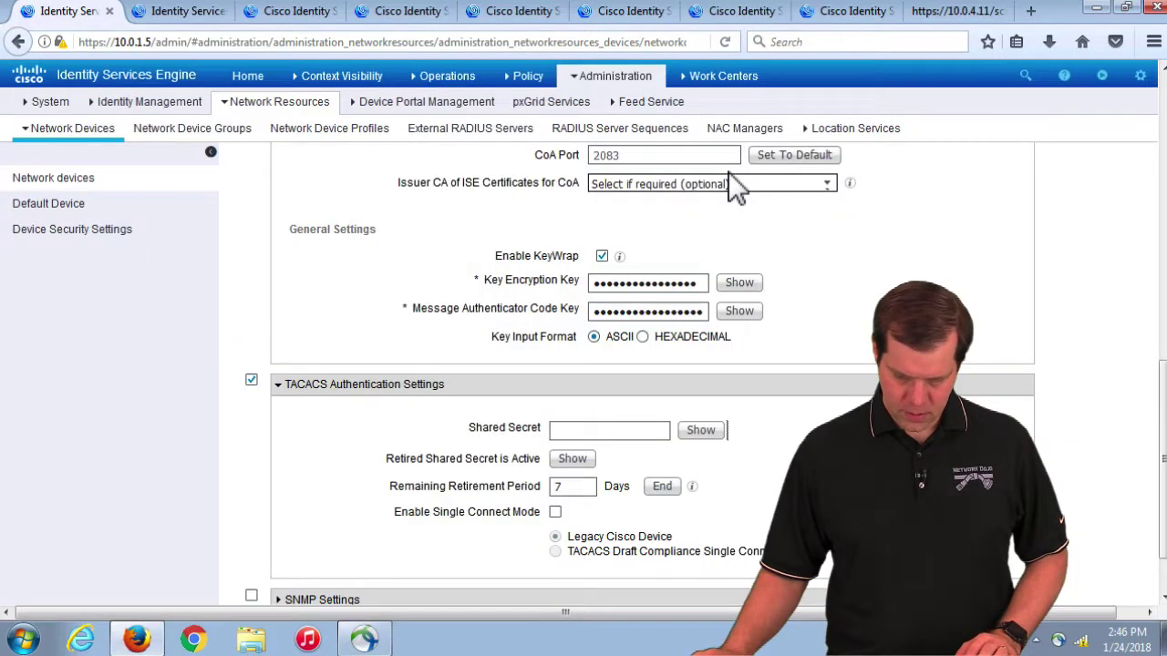
click(716, 434)
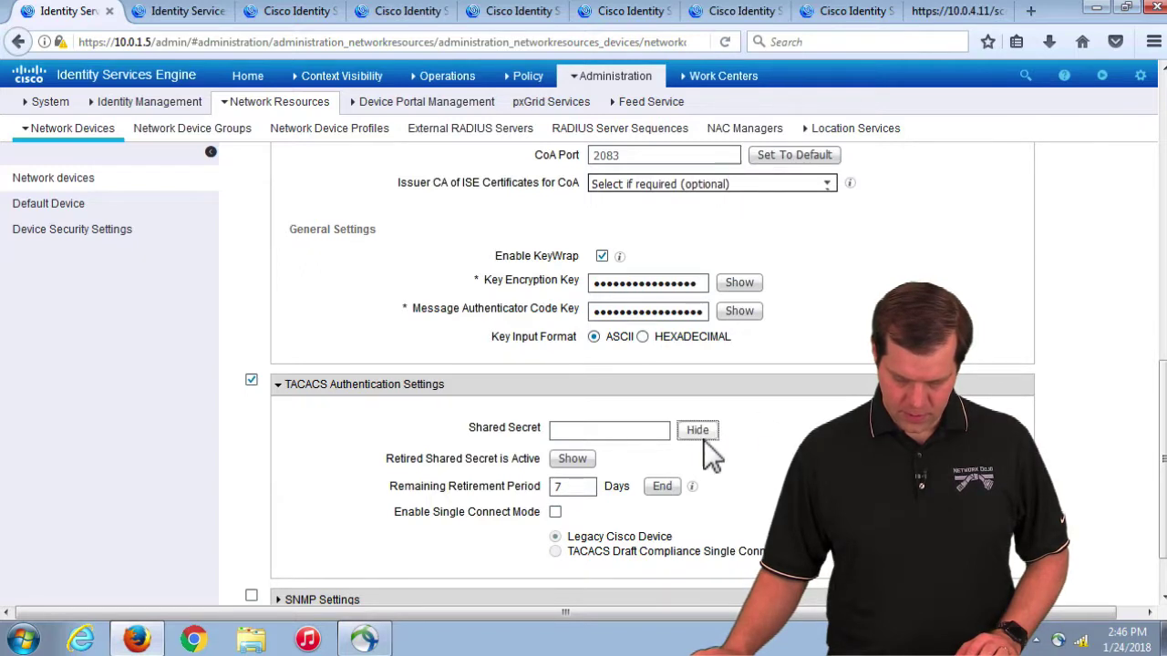
click(614, 434)
text(cis)
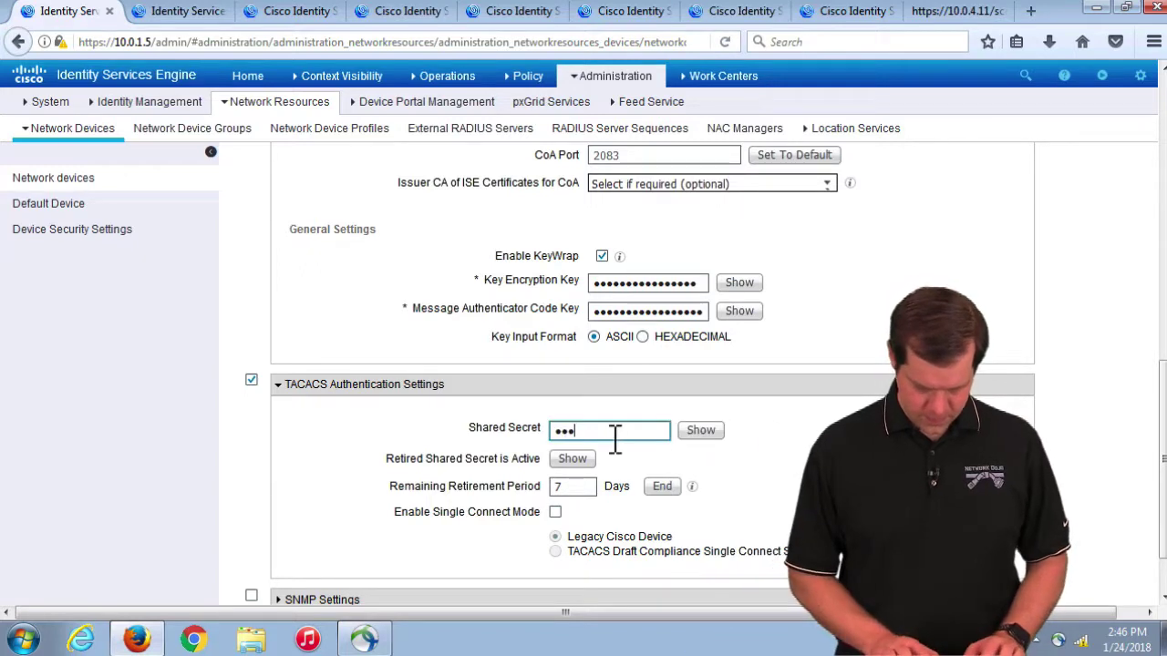
text(co123)
scroll(588, 447, down, 2)
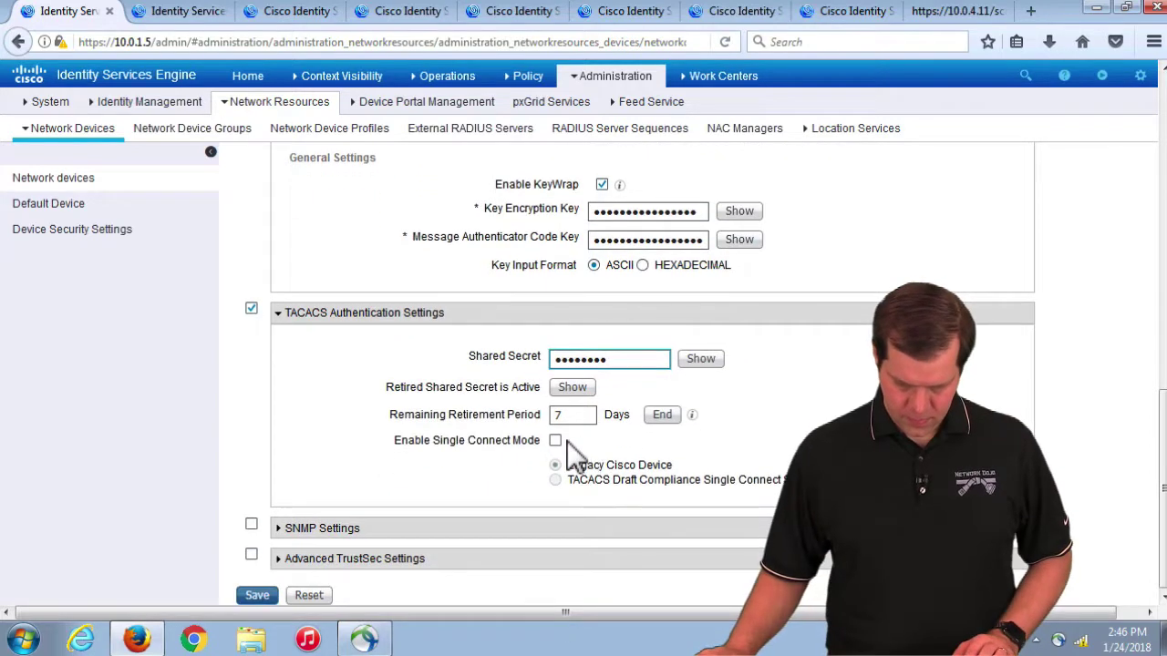
drag(395, 389, 543, 401)
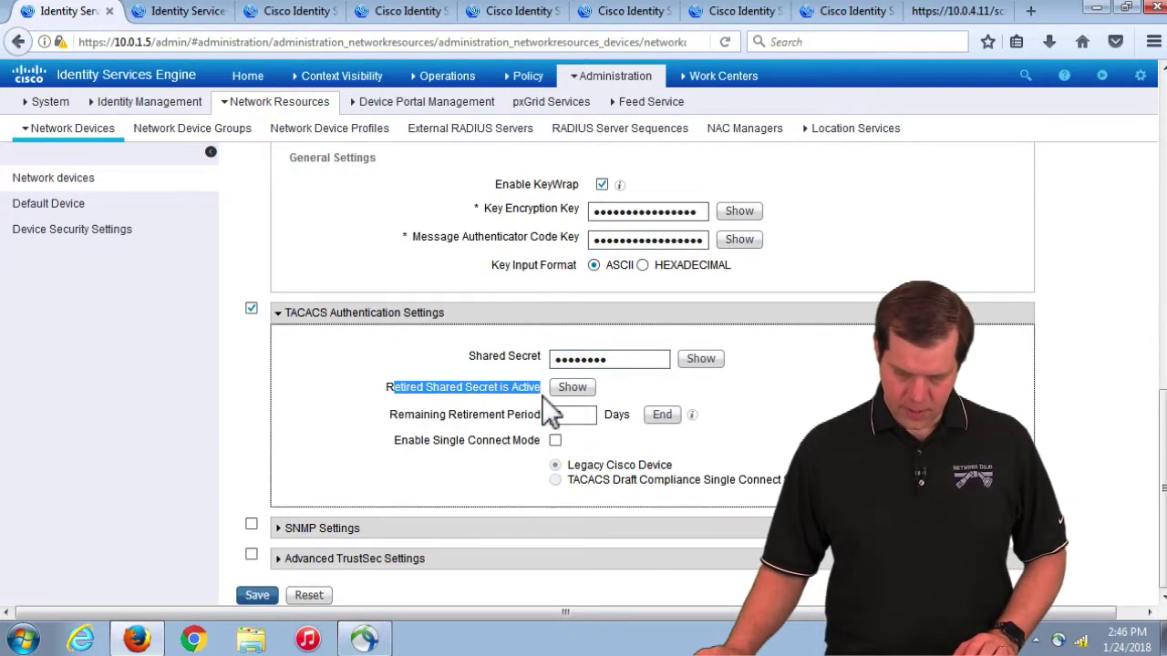
click(257, 596)
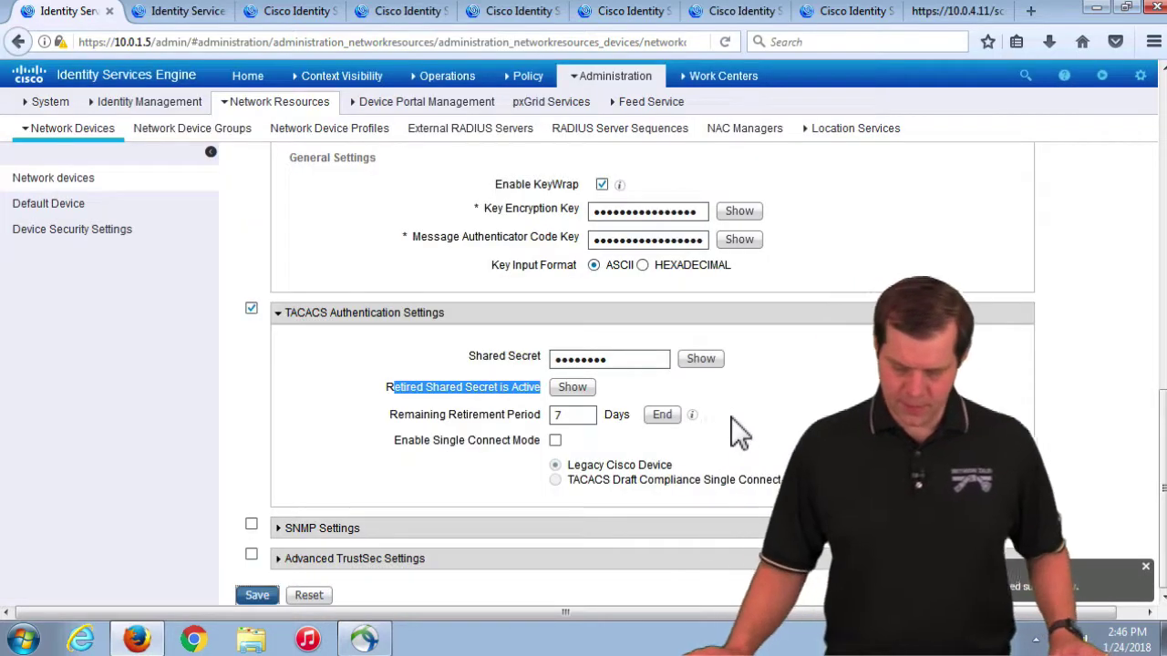
Step: Check the current and retired secrets, then type a different new shared secret
click(701, 360)
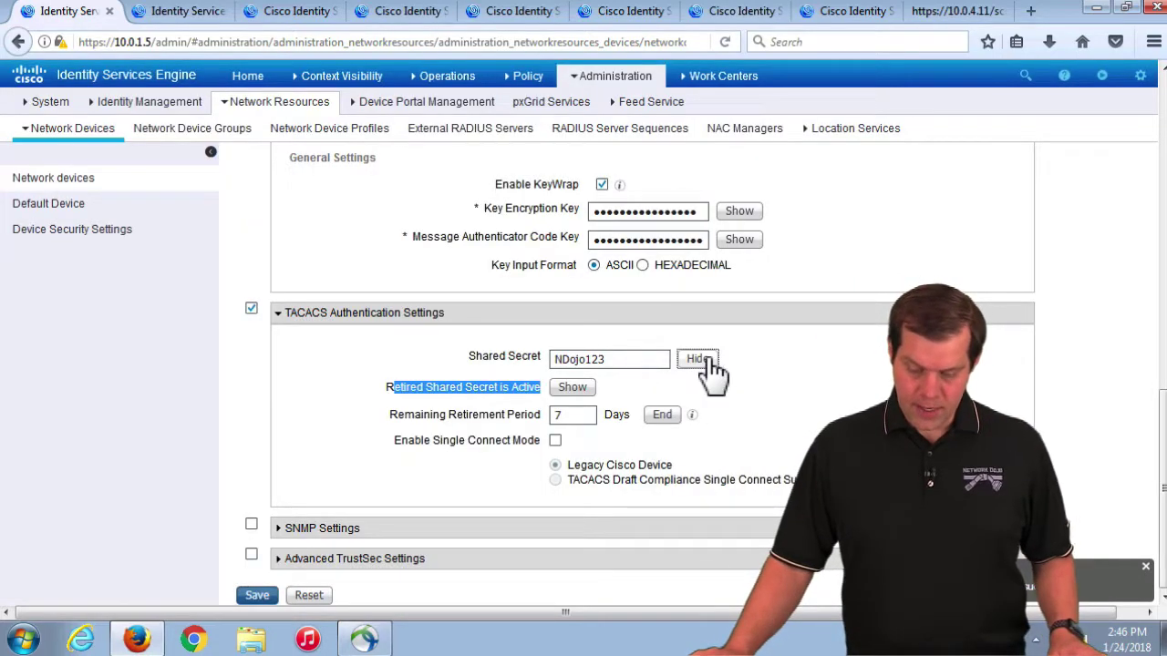
click(620, 359)
click(572, 388)
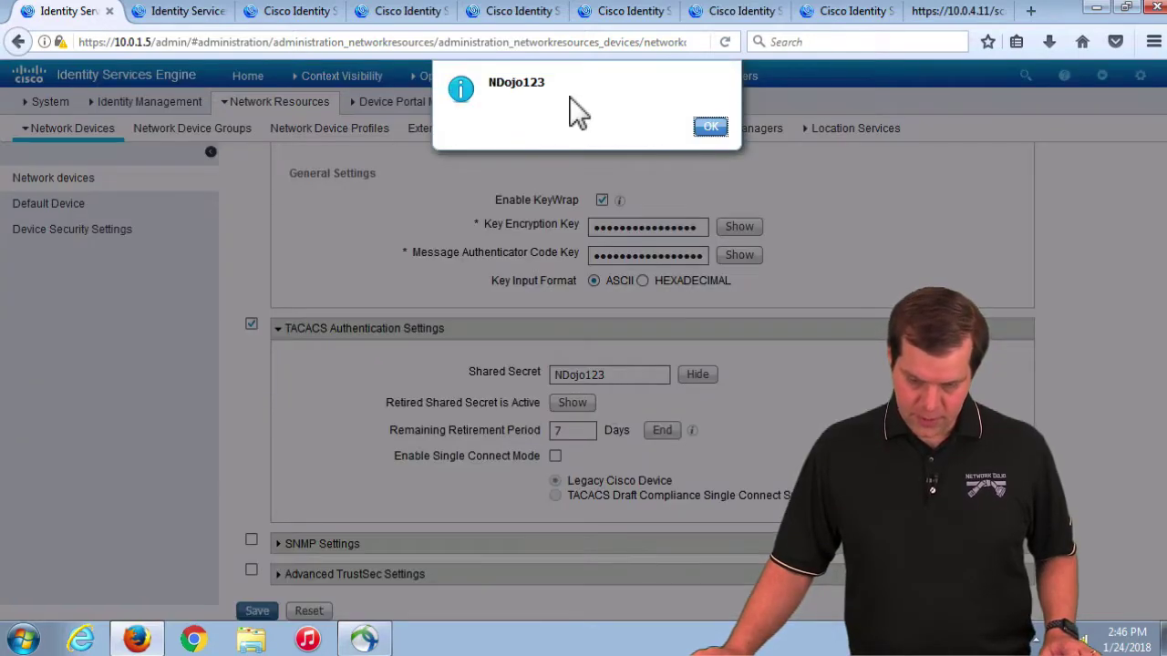
click(710, 128)
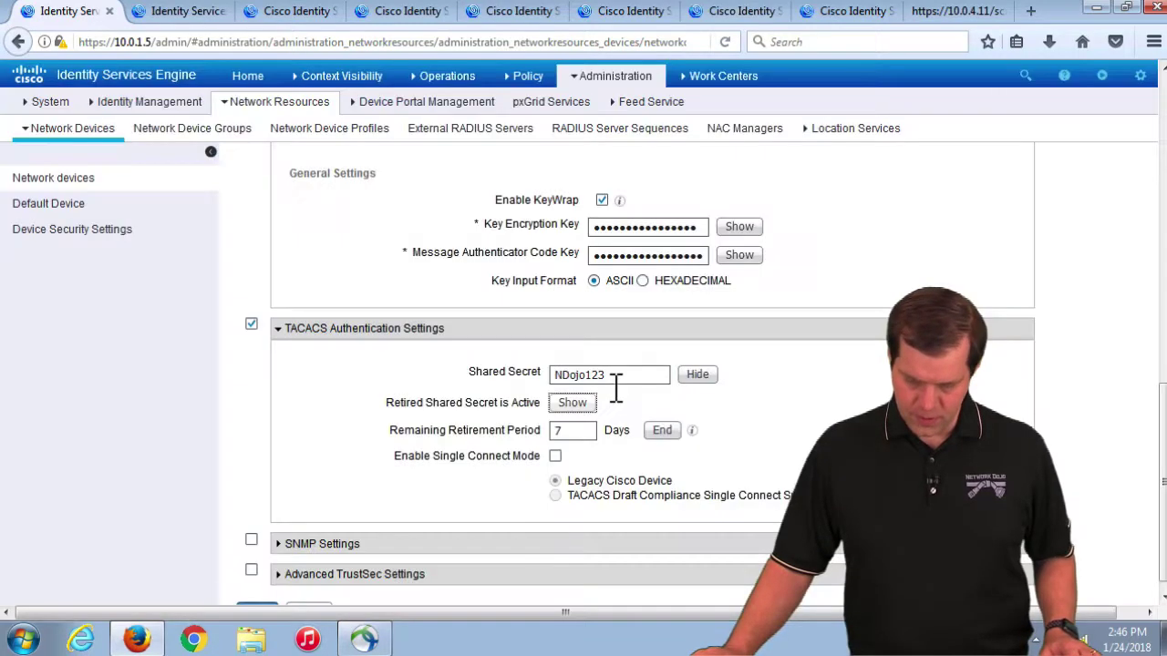
drag(652, 377, 468, 374)
text(CCIEW123)
click(698, 374)
Step: Correct the masked shared secret, save it, and verify the saved and retired secrets
drag(604, 378, 508, 381)
text(C)
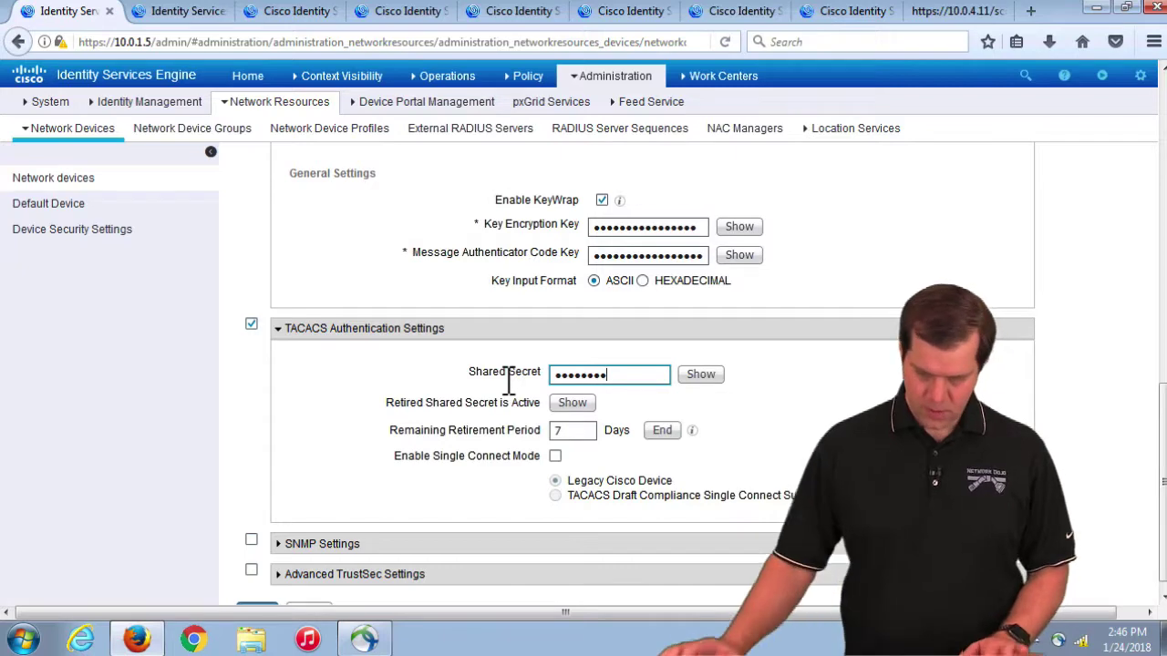
scroll(370, 459, down, 1)
click(256, 595)
click(700, 360)
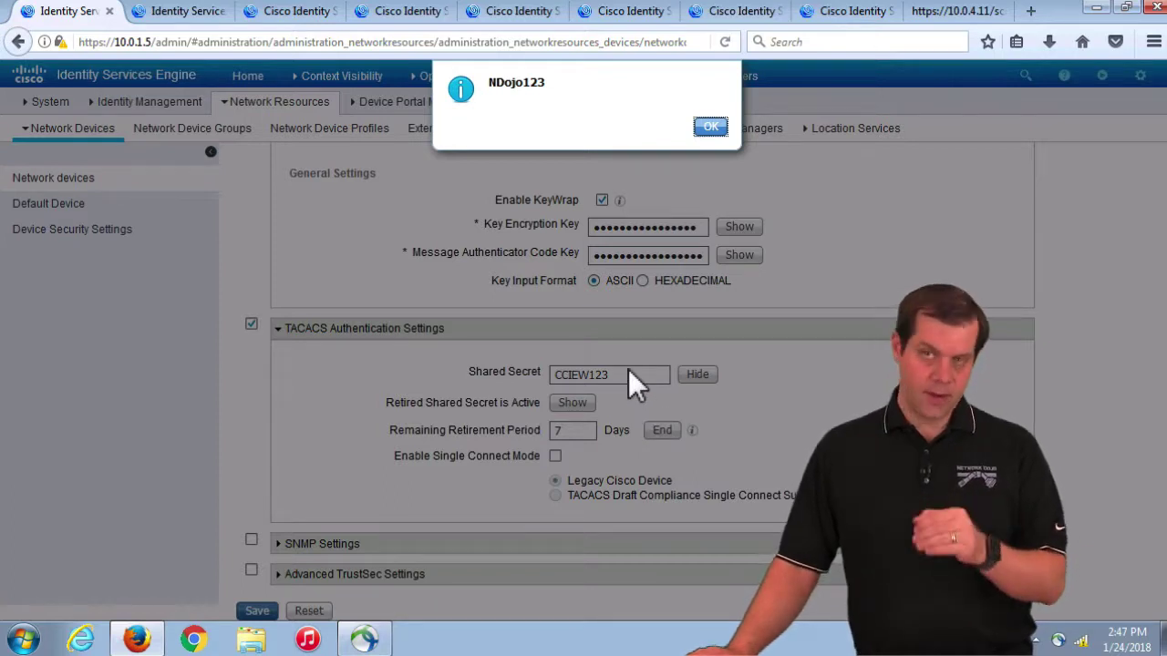
click(710, 127)
Step: Reload the WLC page, sign in as the ISE test user, and open the WLANs list
click(937, 13)
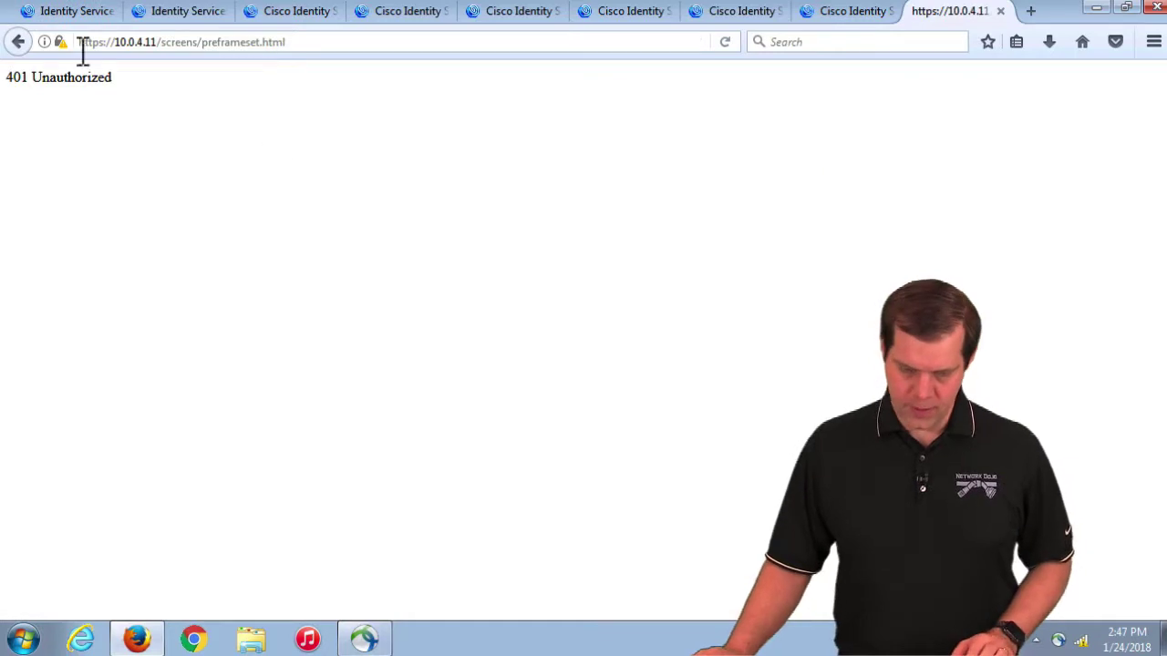
click(724, 41)
text(iseuser1)
key(Tab)
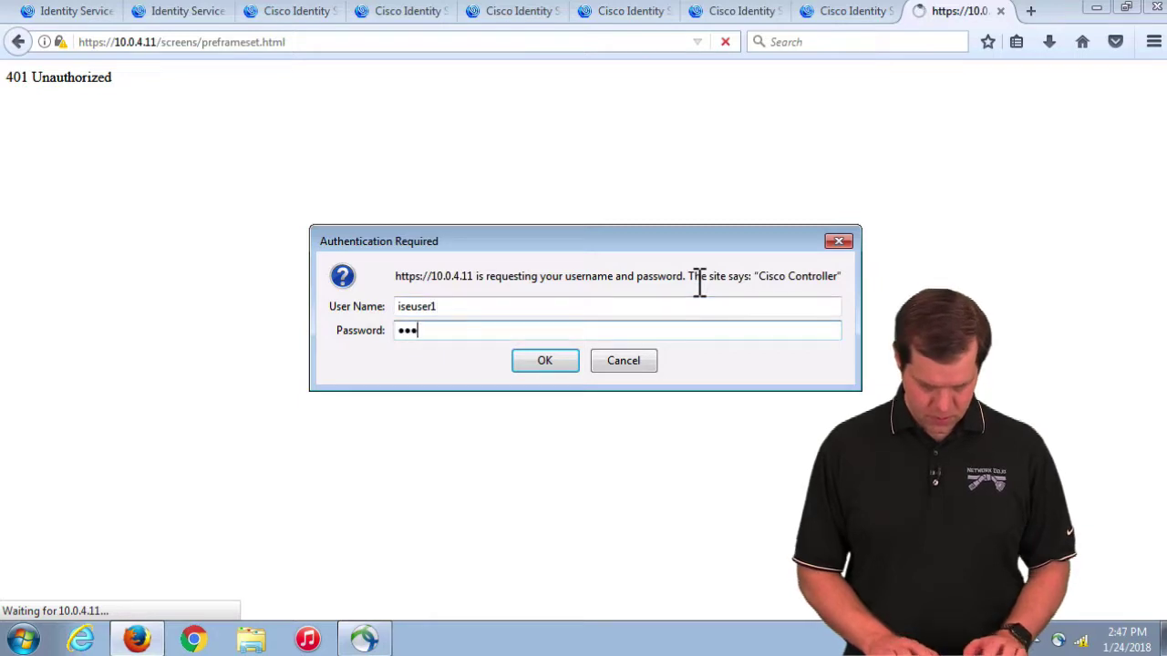
key(Return)
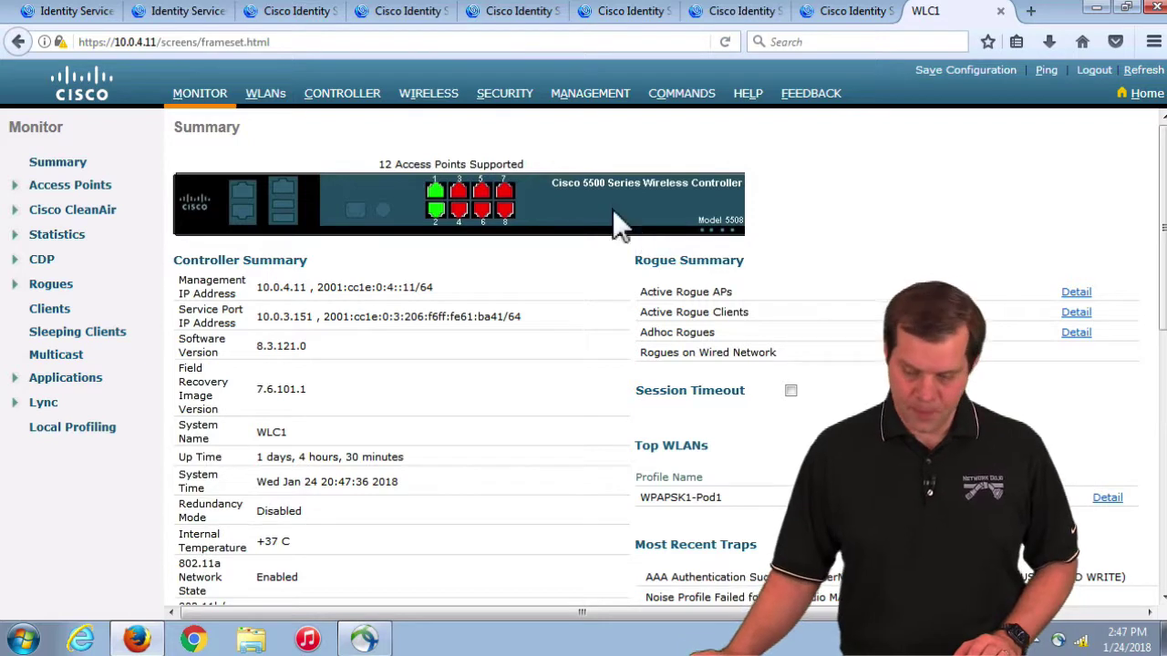
click(274, 97)
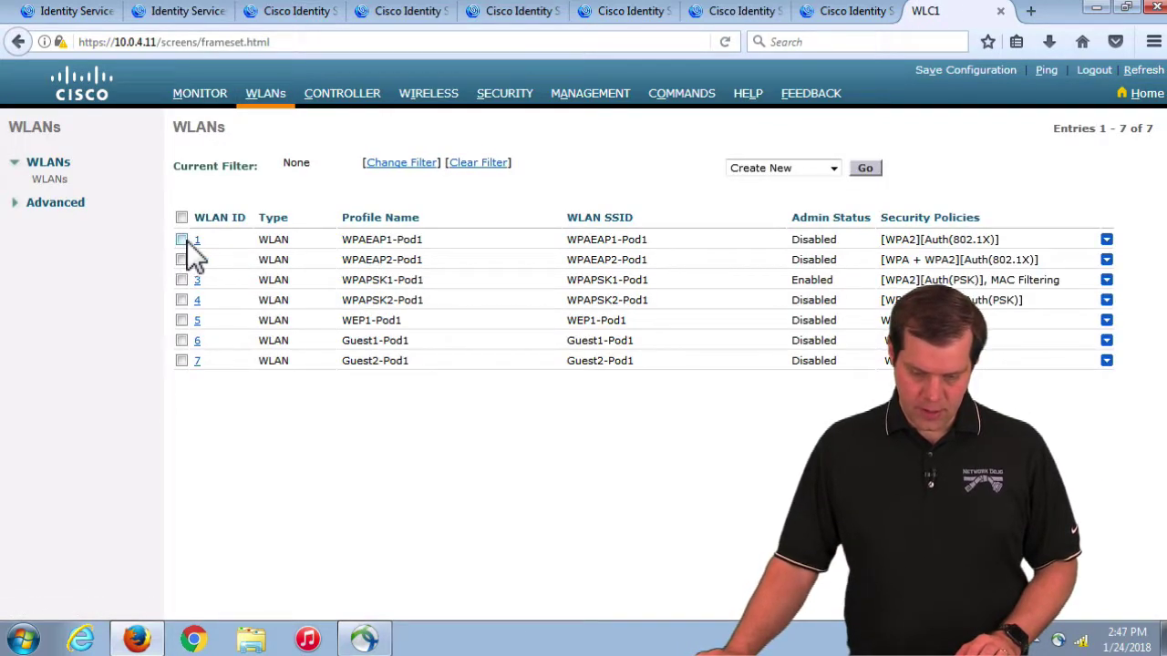
Step: Enable WLAN 1 with the bulk Enable Selected action and confirm
click(181, 240)
click(802, 171)
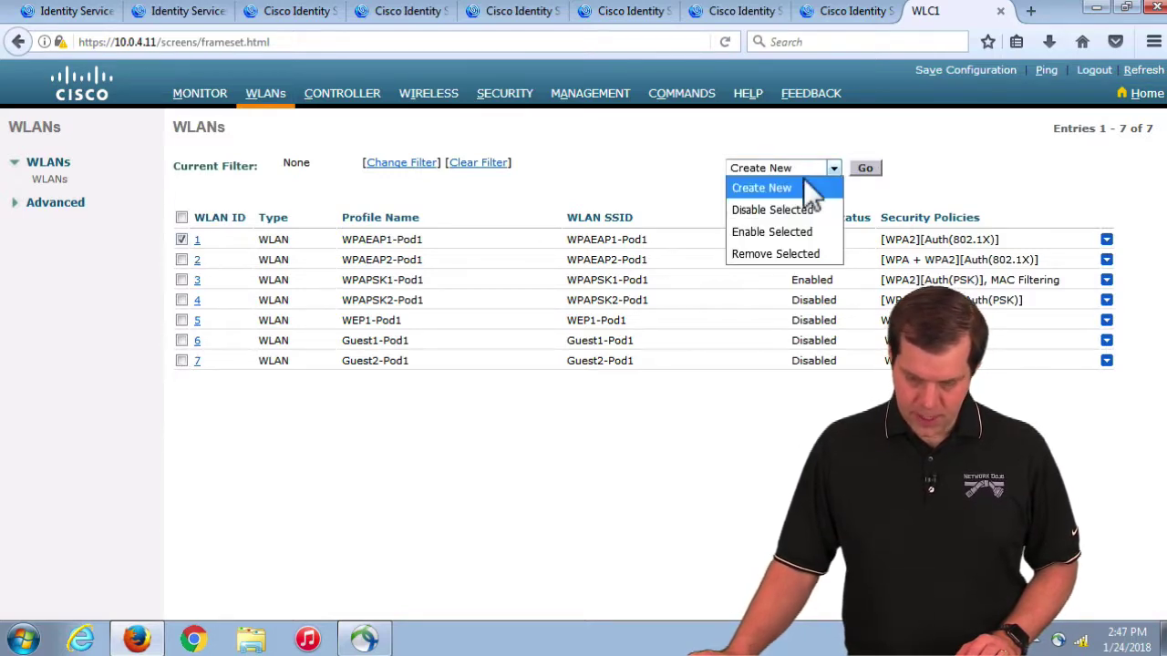
click(774, 230)
click(864, 170)
click(679, 305)
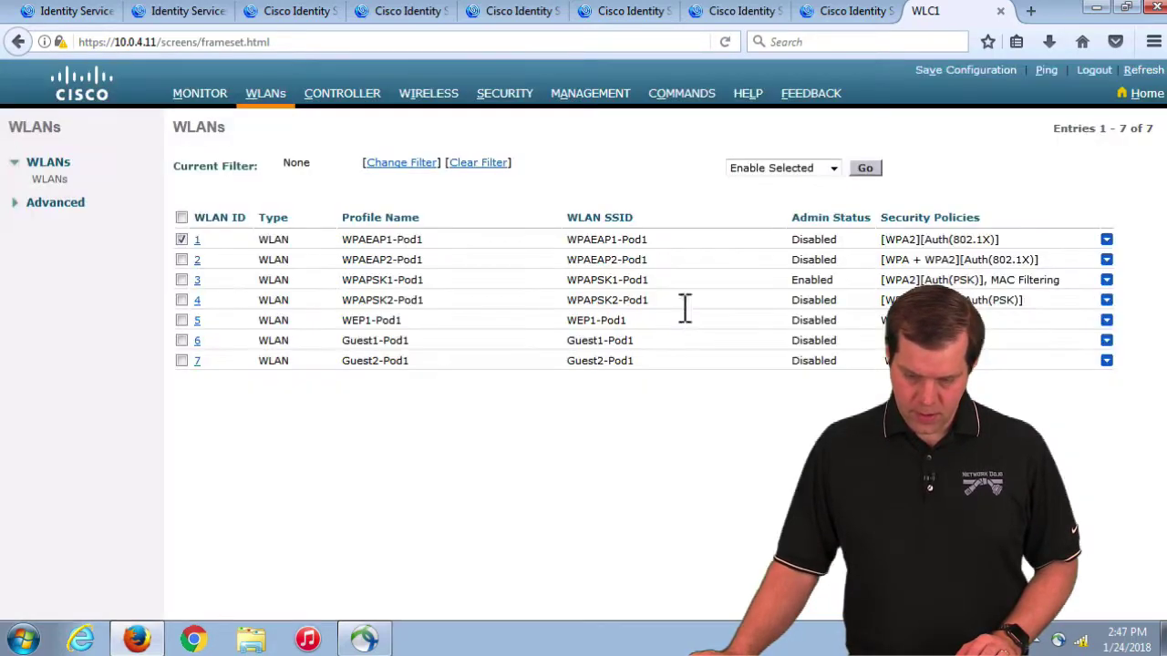
Step: Set the controller's User Idle Timeout to 300 and apply it
click(343, 95)
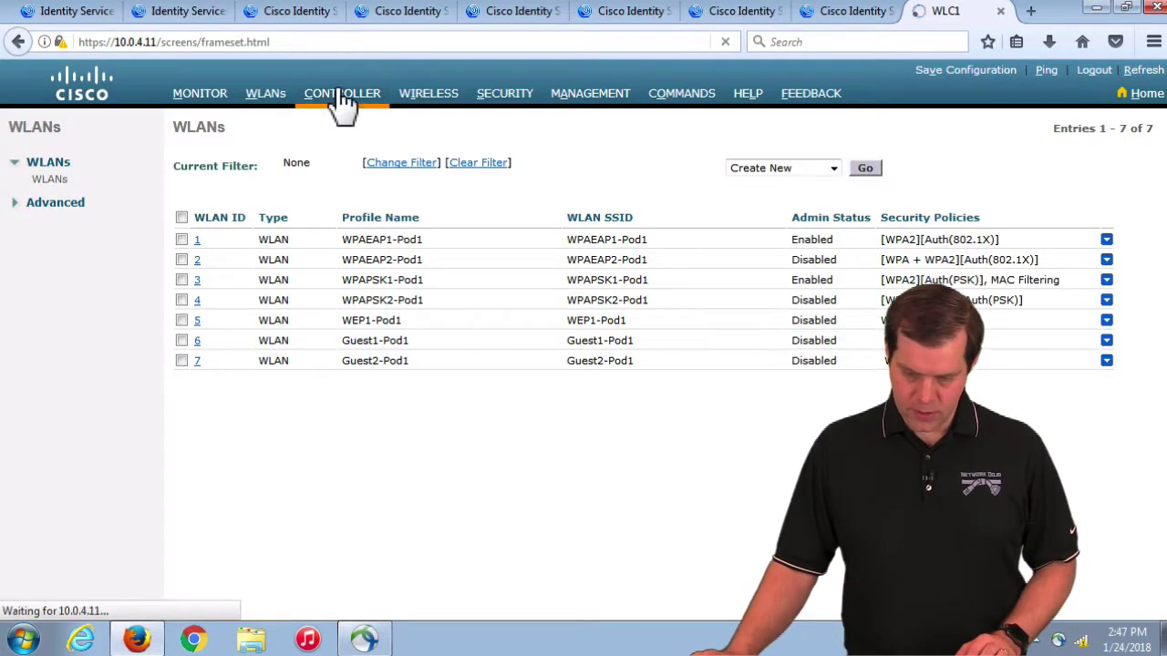
key(BackSpace)
text(0)
click(1114, 130)
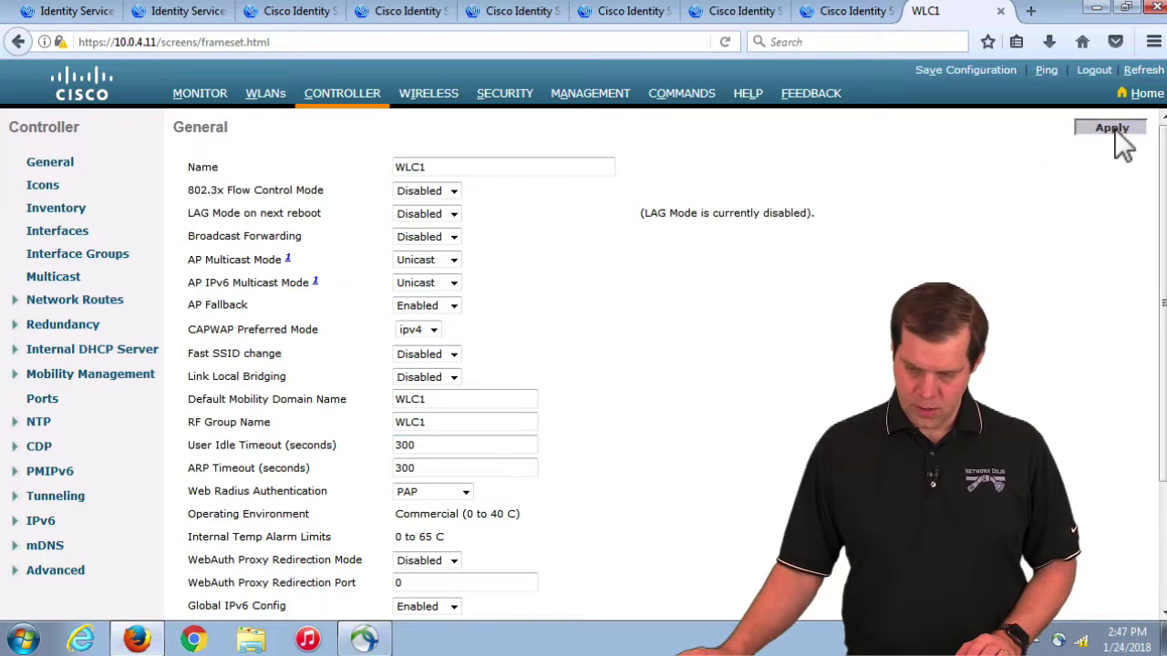
Step: Try disabling CDP on Ethernet interface 4 in Global Configuration; dismiss the authorization failure
click(434, 96)
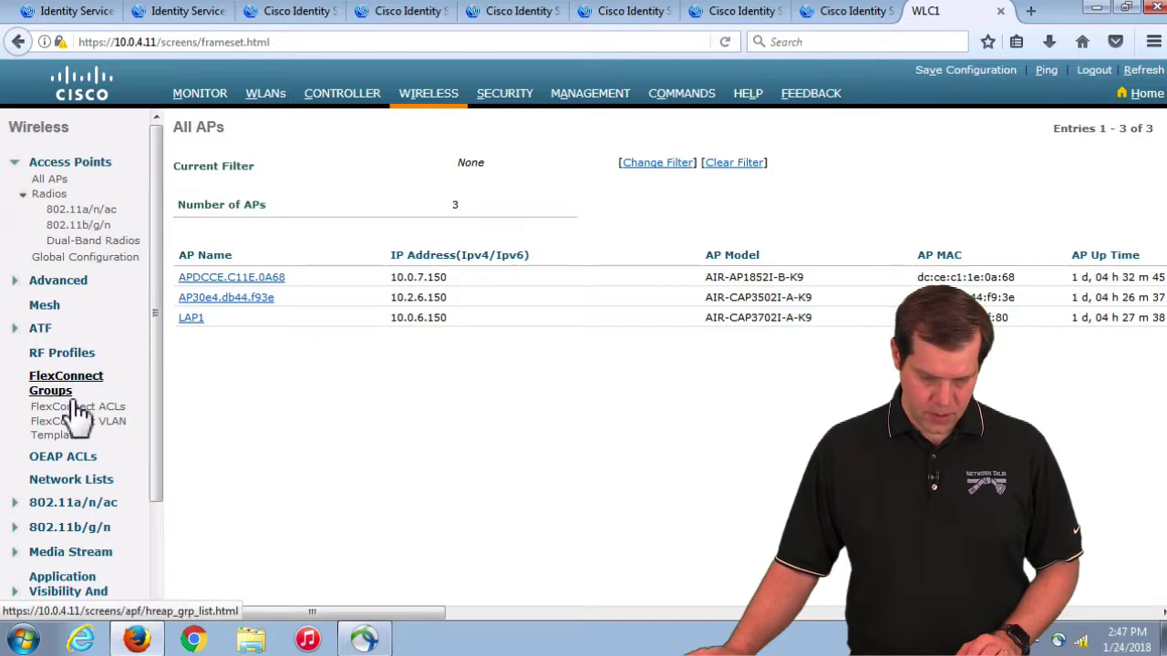
click(76, 261)
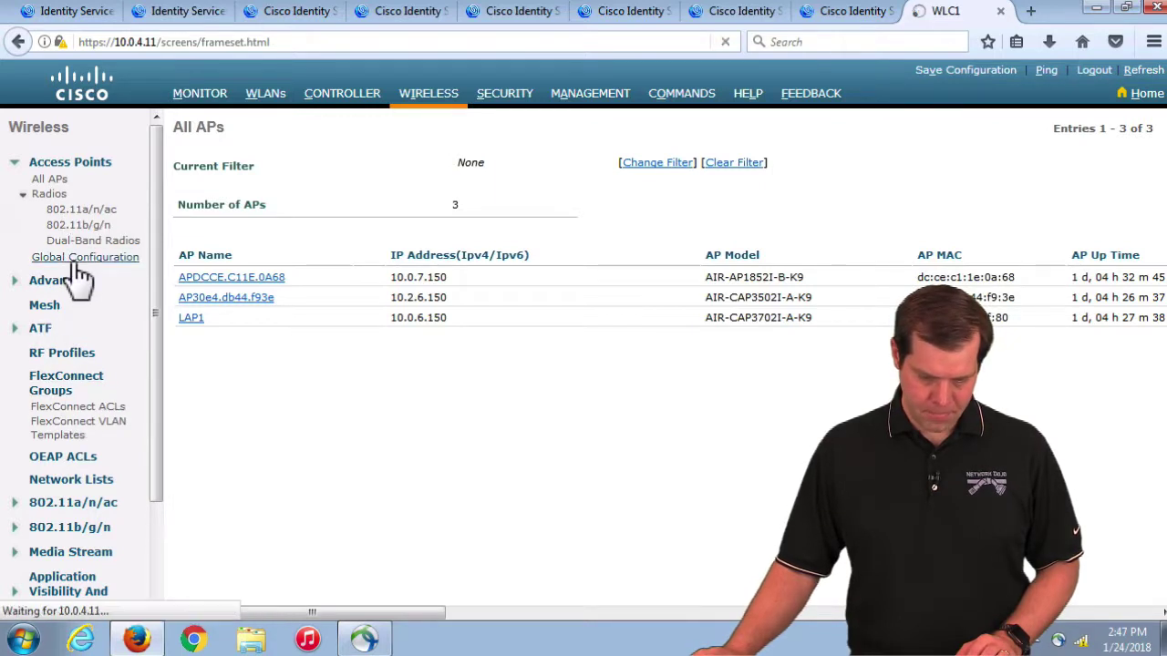
click(375, 412)
click(1089, 133)
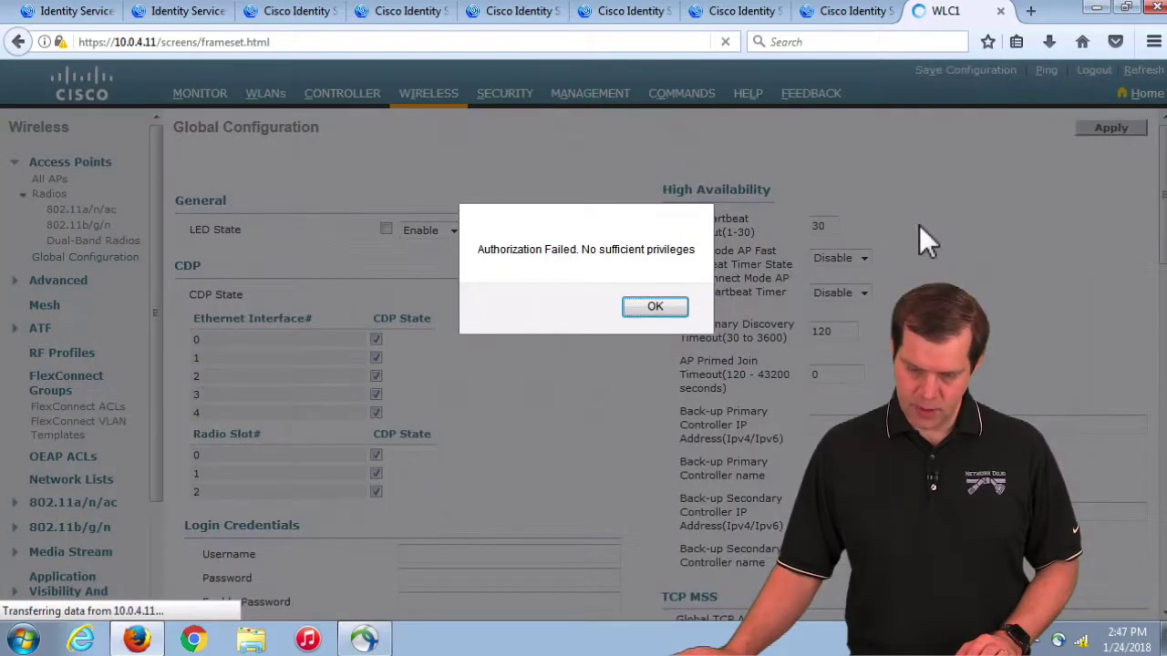
click(658, 308)
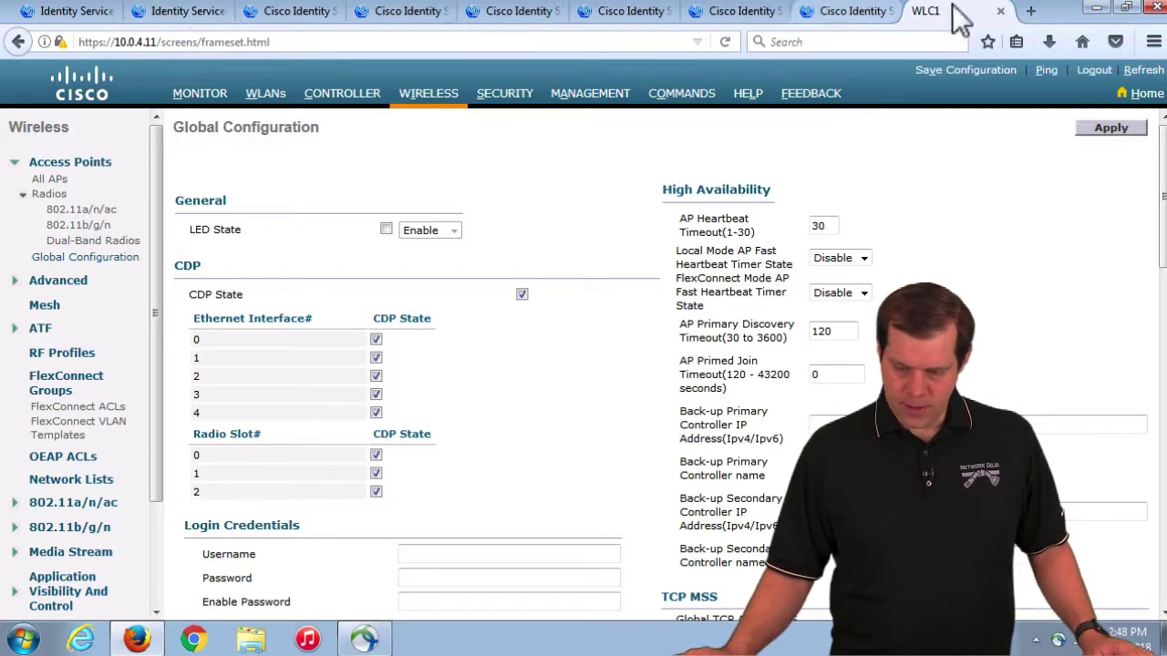
click(1030, 14)
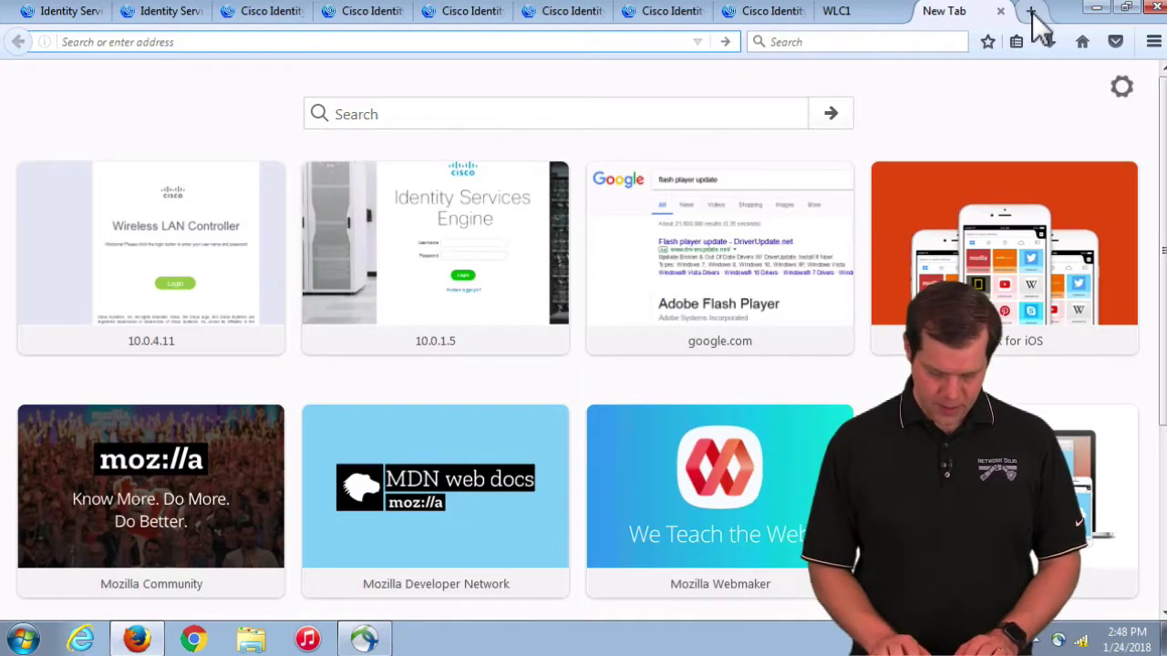
text(https:/)
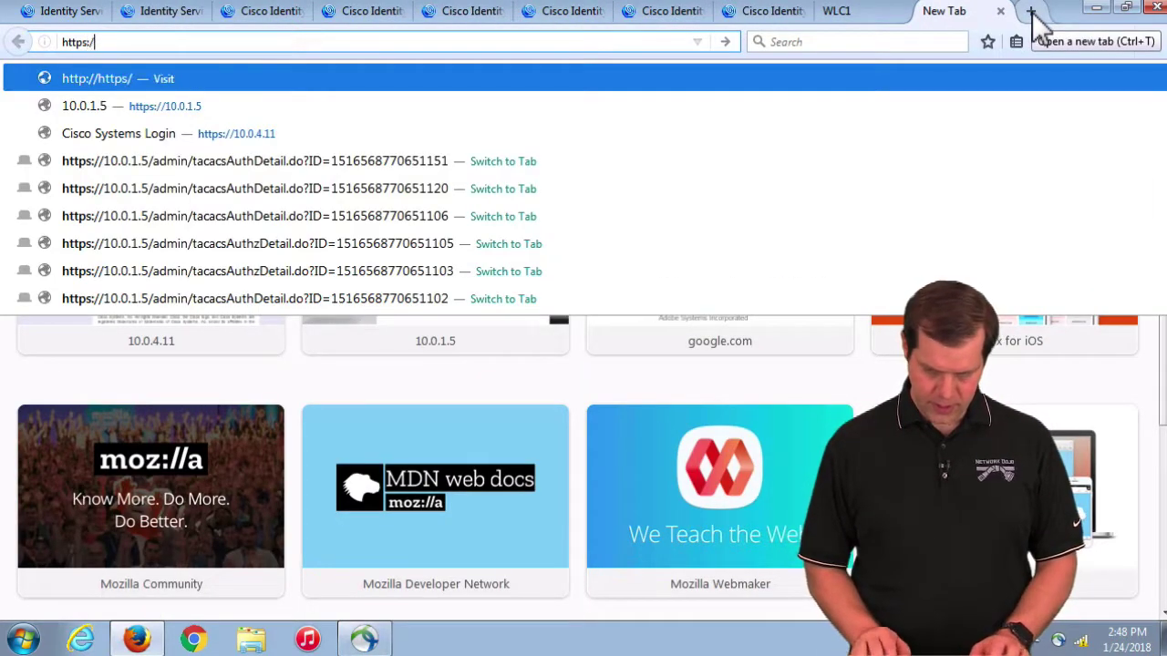
text(/10.0.)
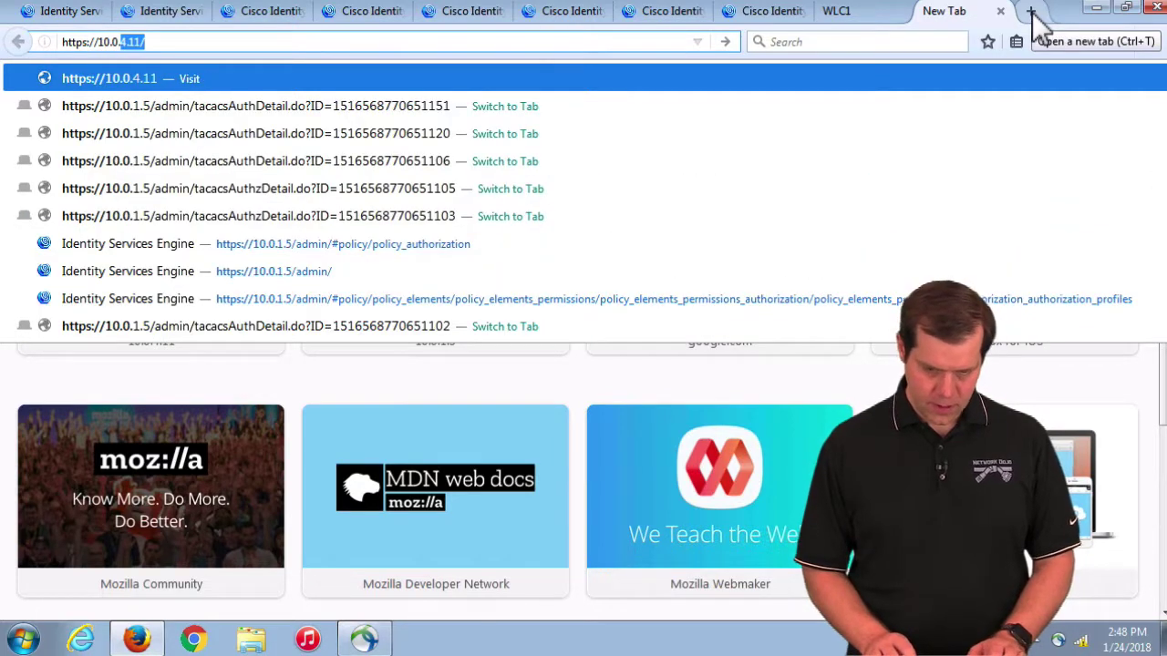
text(1.6)
key(Return)
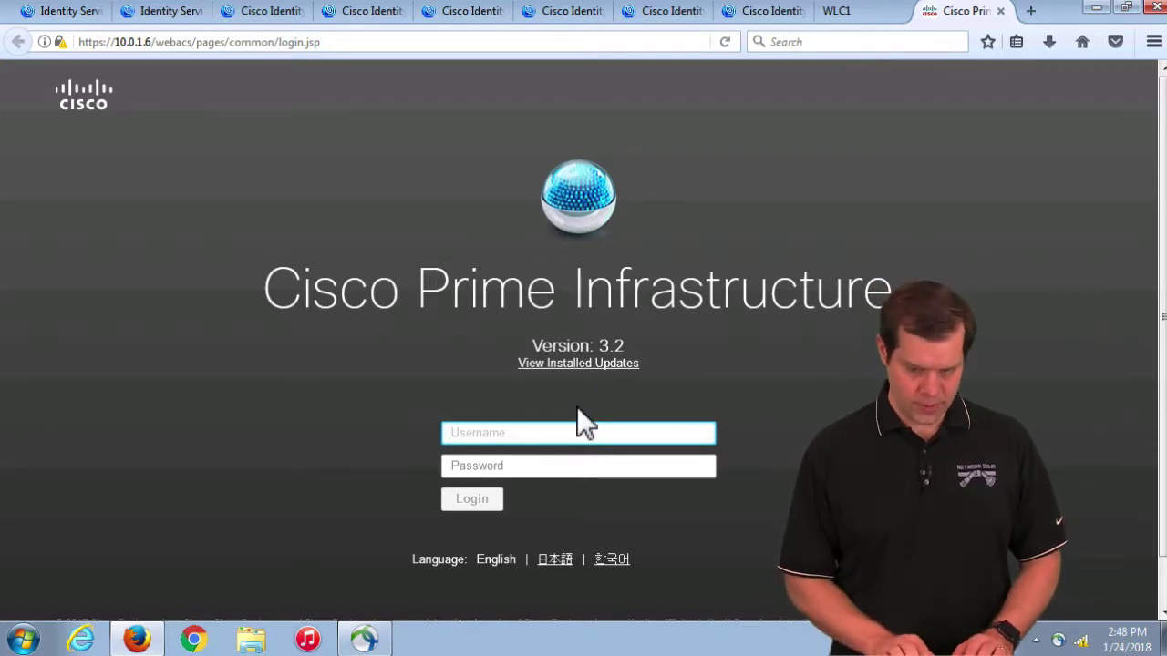
Step: Sign in to Prime Infrastructure as root with the root password, correcting the username first
text(admin)
key(Tab)
text(••)
key(BackSpace)
key(shift+Tab)
text(root)
key(Tab)
text(••••••••)
key(Return)
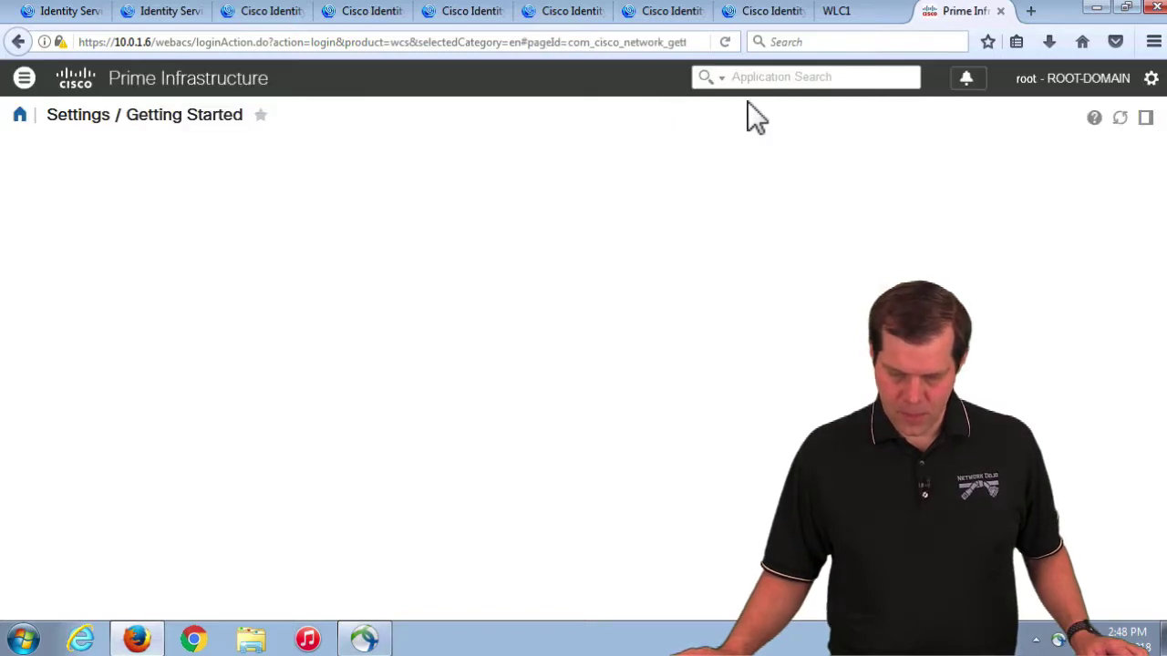
Step: Start adding a TACACS+ server under Administration > Users, Roles & AAA > TACACS+ Servers
click(26, 79)
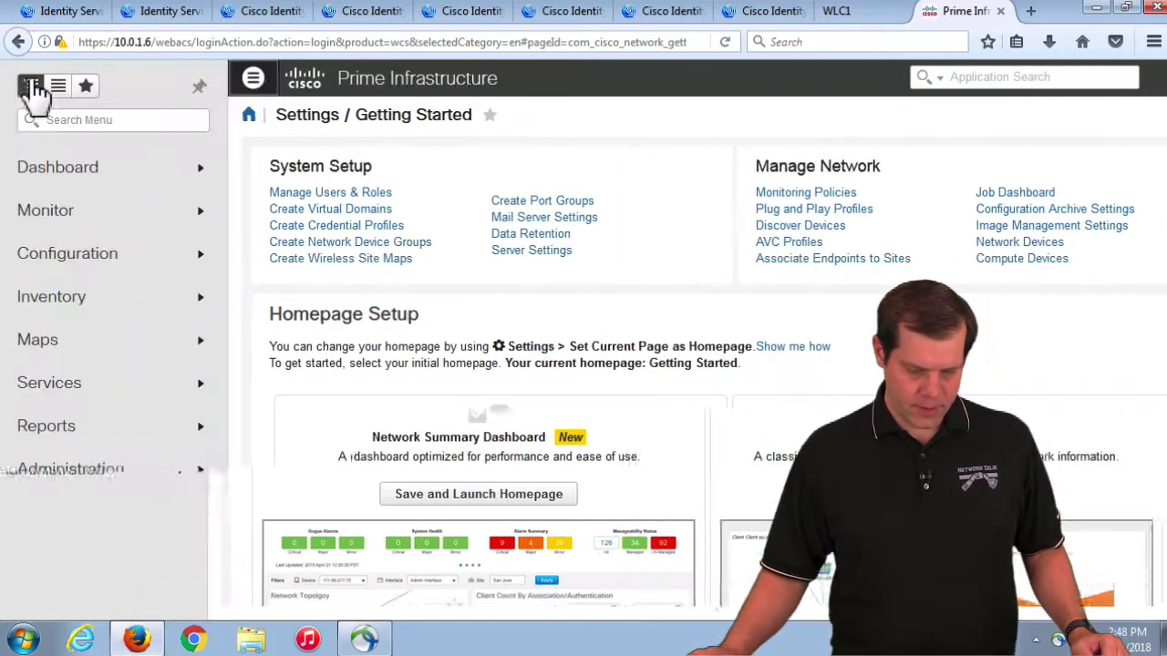
click(141, 472)
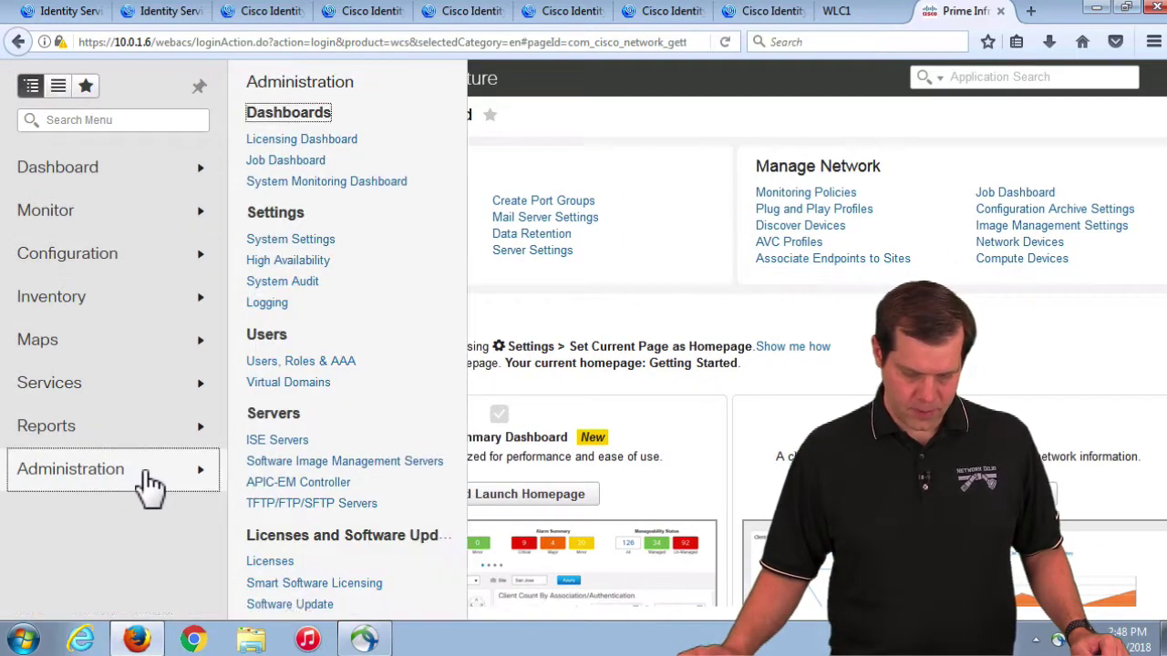
click(306, 362)
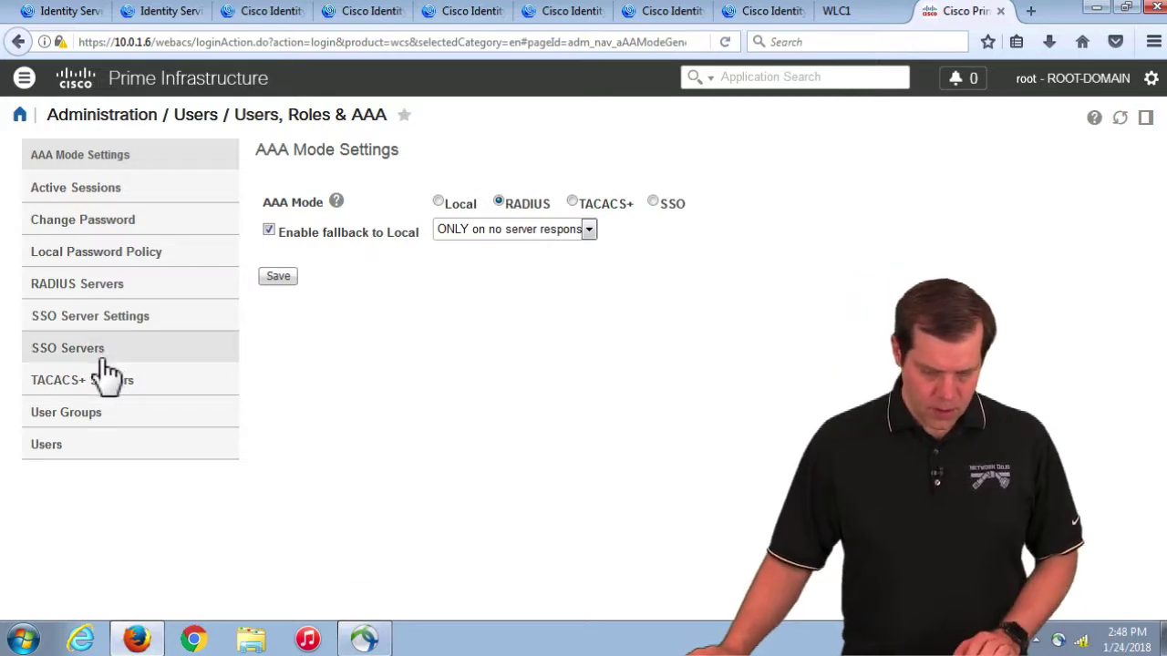
click(77, 383)
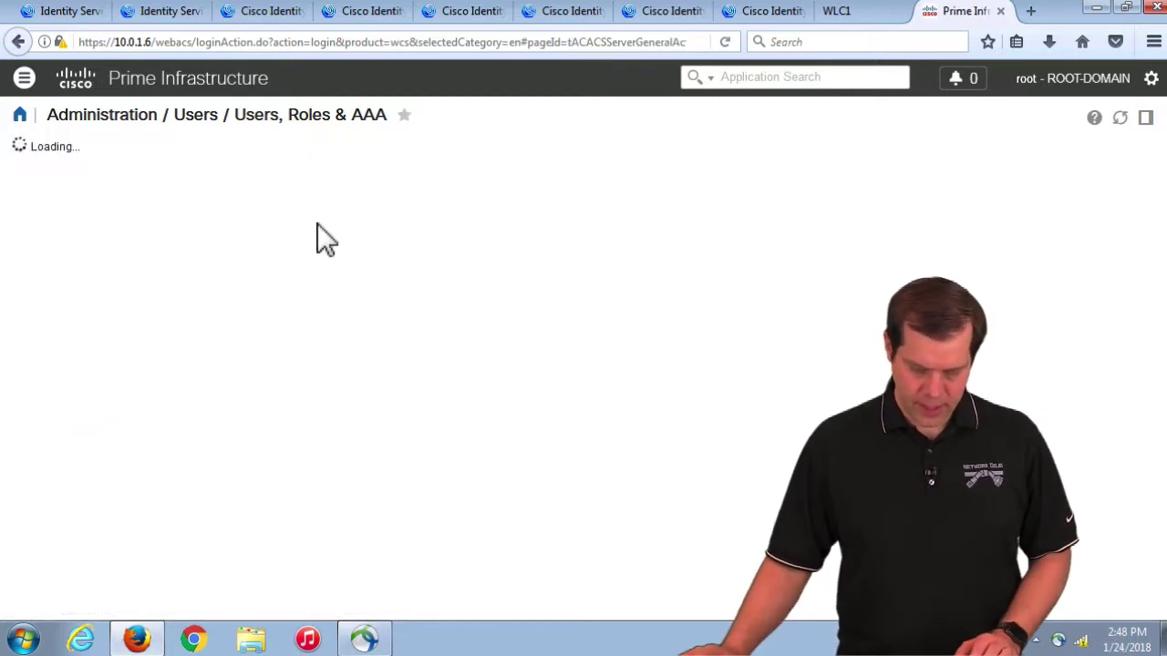
click(1021, 153)
click(1039, 195)
click(1125, 153)
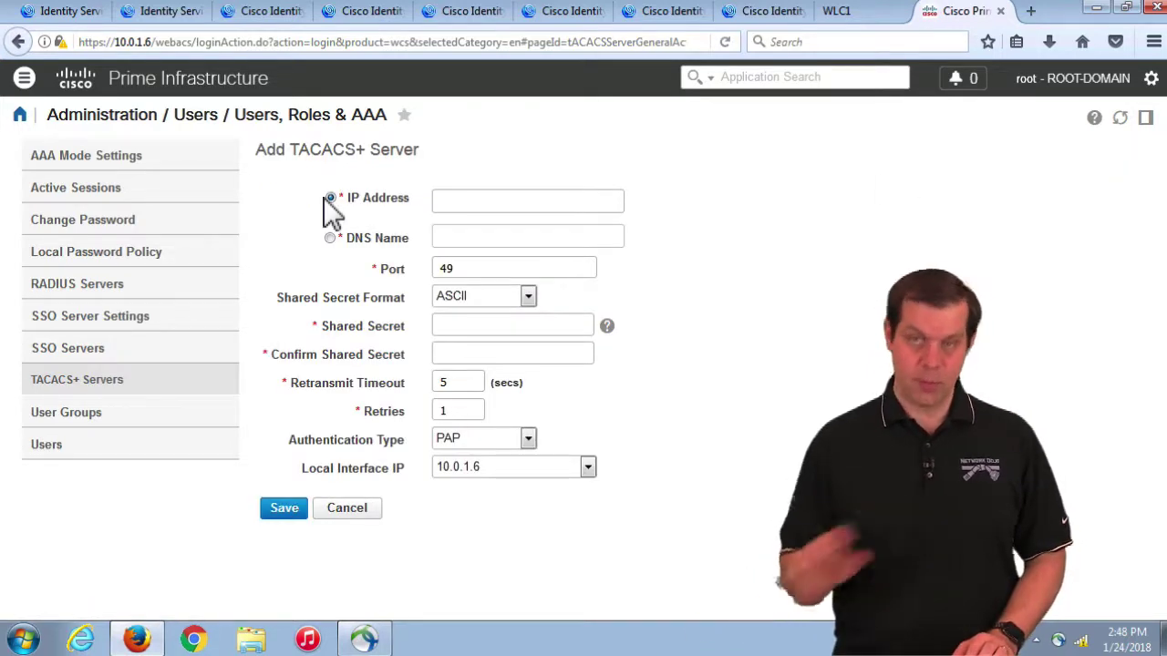
Step: Enter server IP 10.0.1.5 and the shared secret, then save the TACACS+ server
click(476, 202)
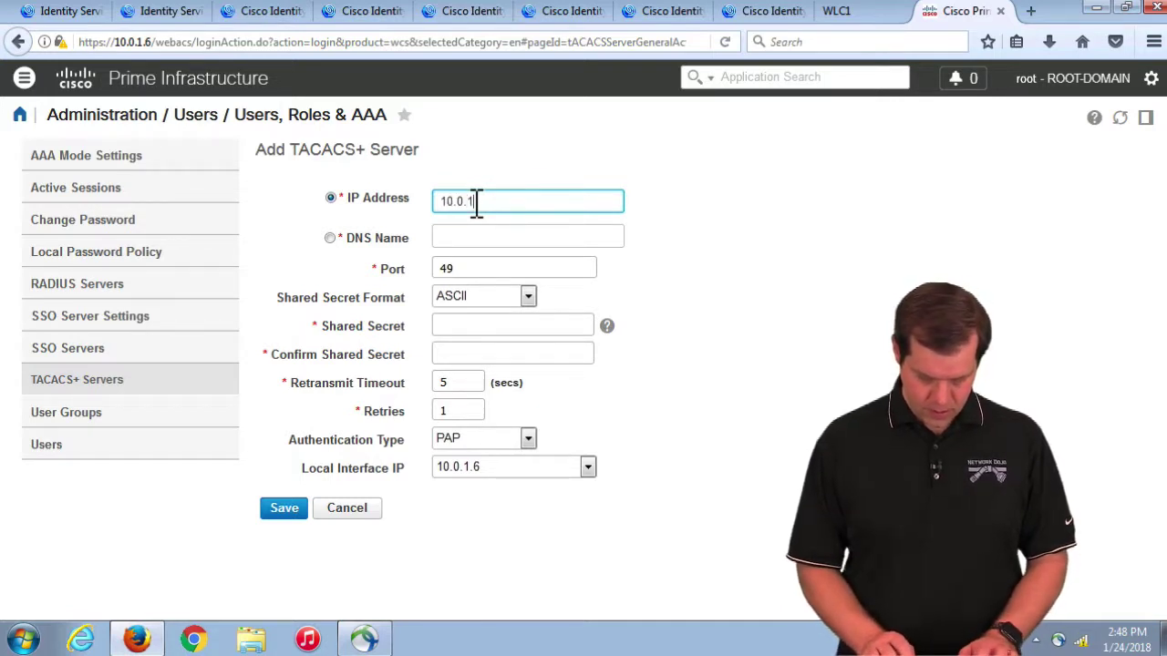
key(Tab)
key(Tab)
key(Tab)
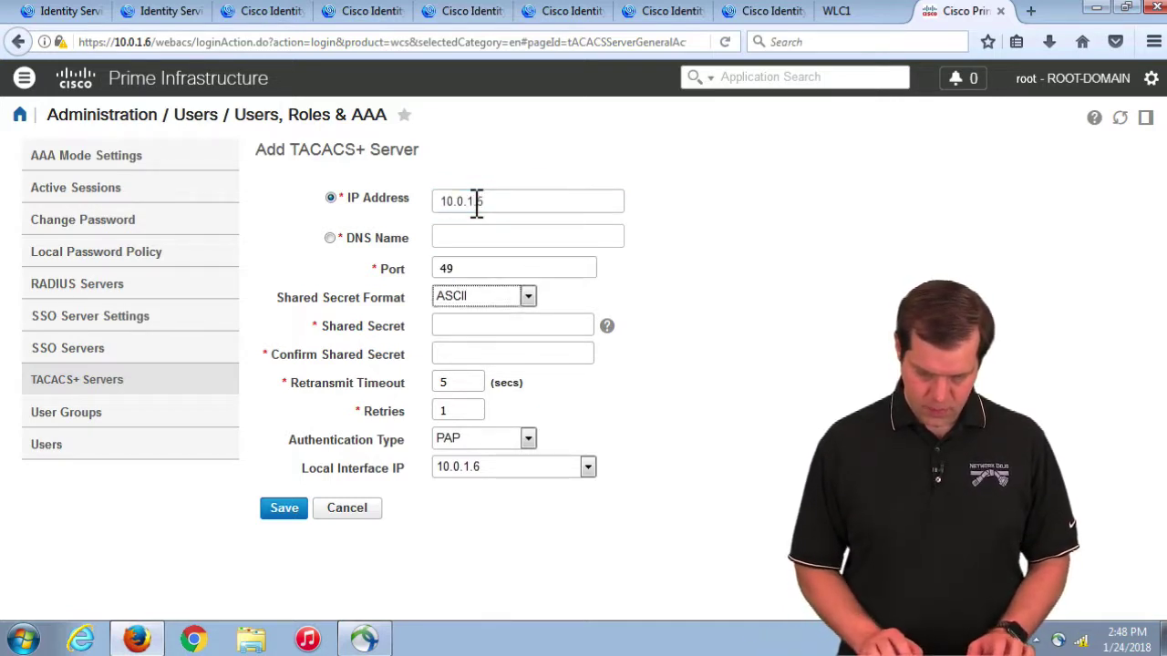
text(cisco123)
key(Tab)
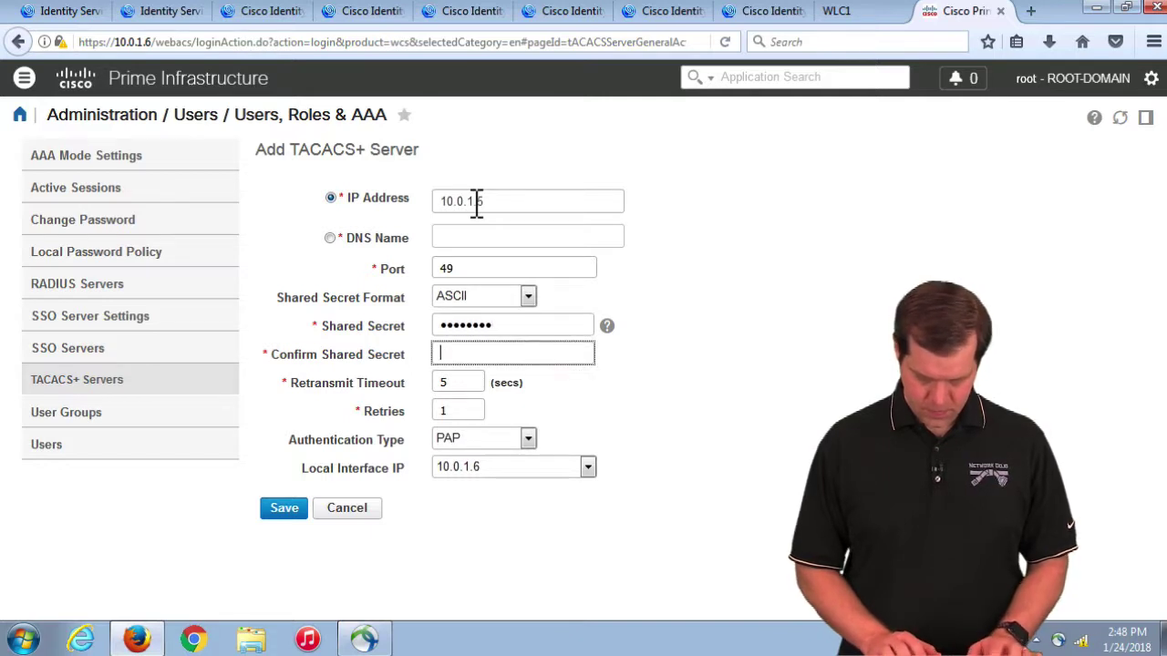
text(cisco123)
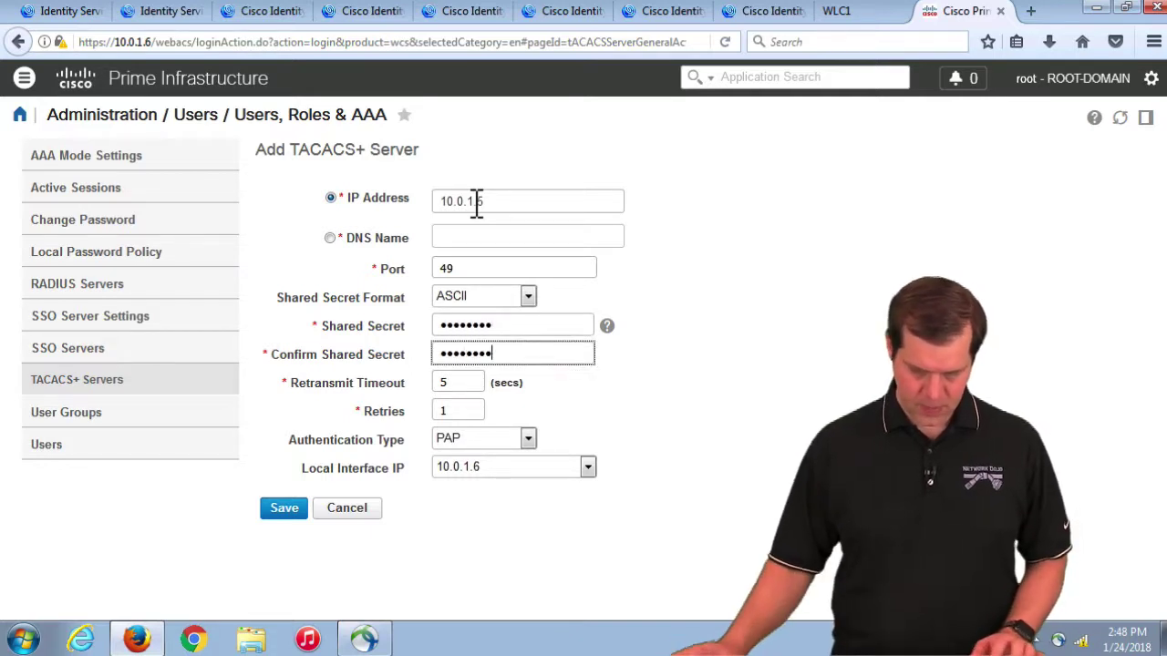
click(288, 511)
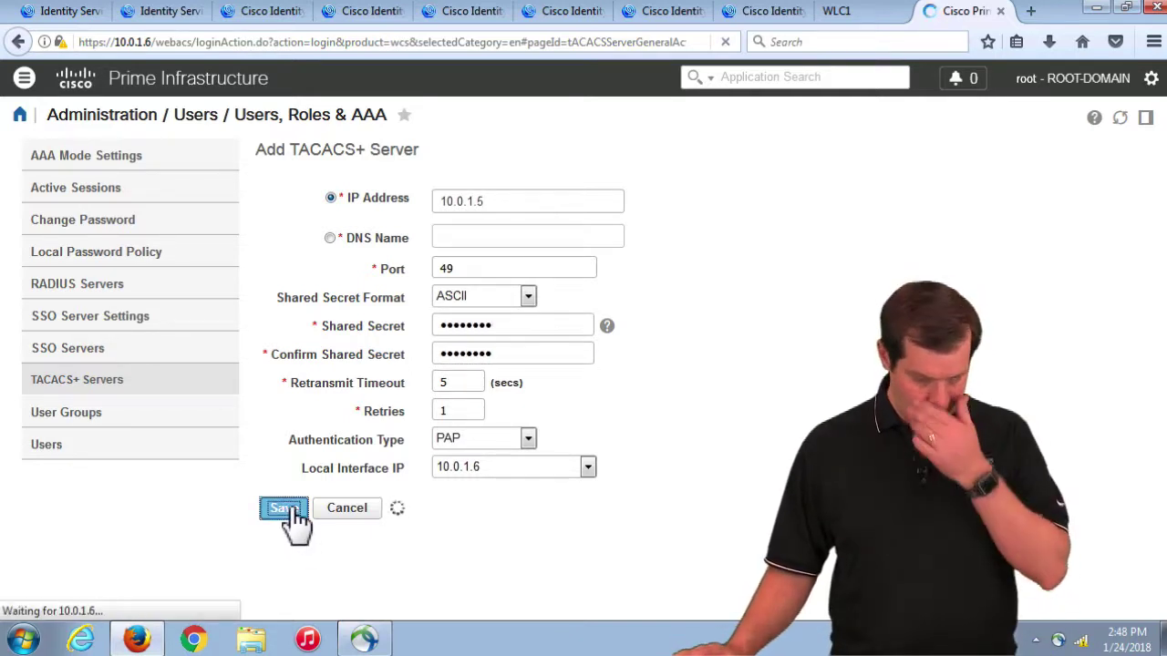
Step: Switch AAA Mode Settings to TACACS+, save, then view the User Groups list
click(80, 160)
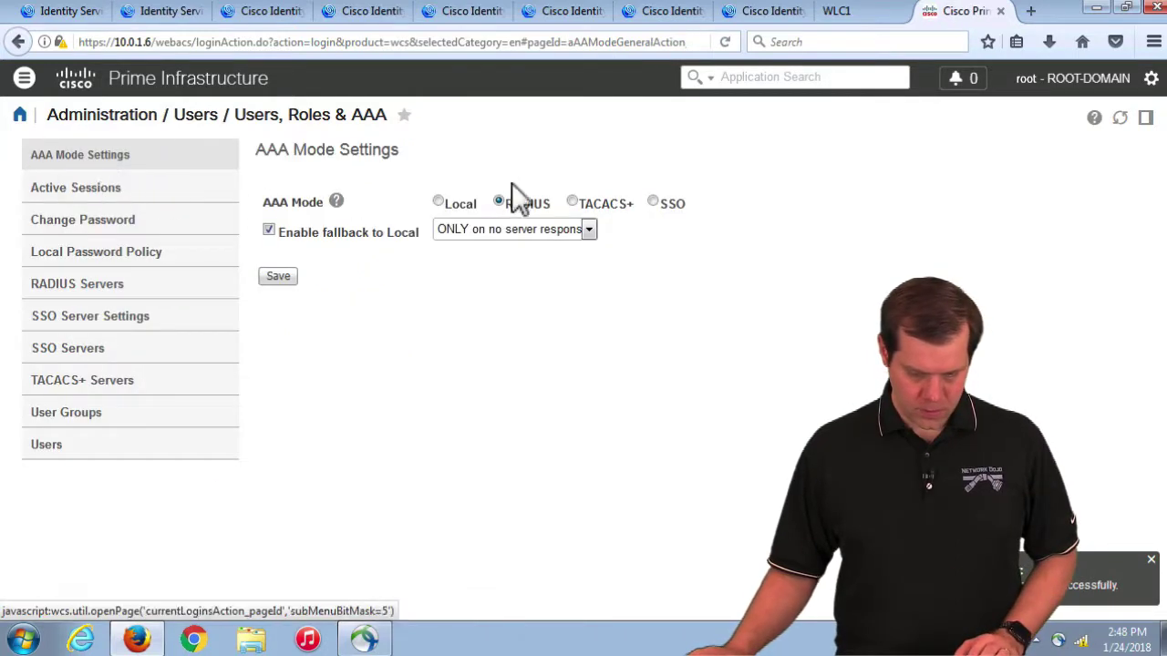
click(571, 201)
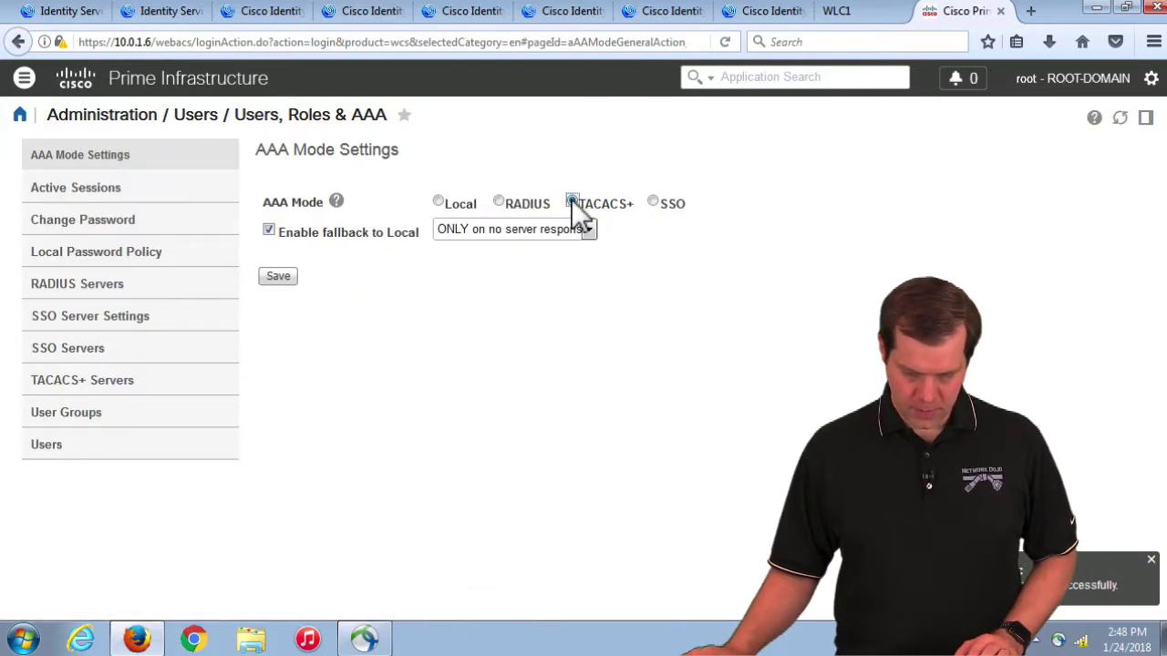
click(279, 282)
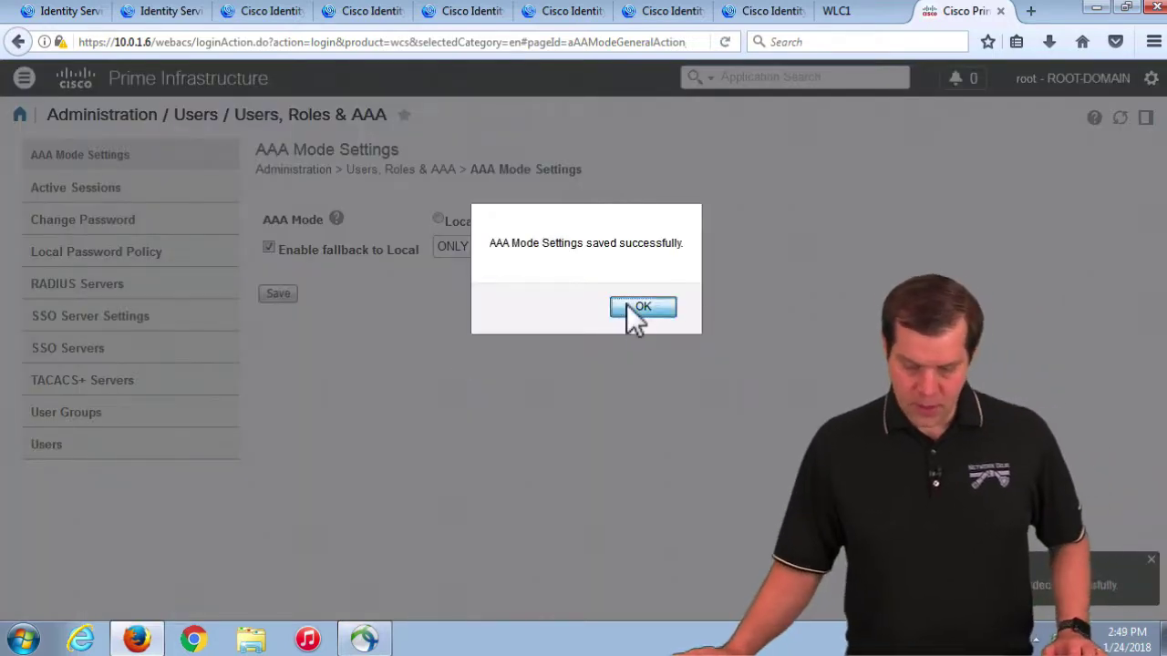
click(629, 306)
click(73, 418)
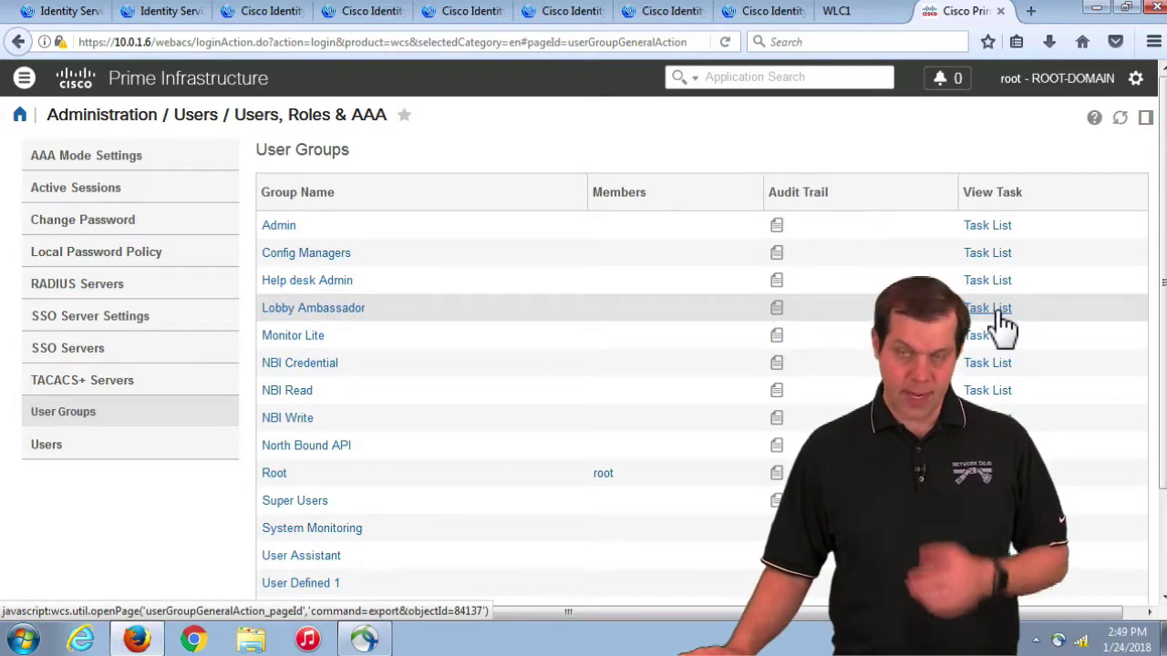
Step: Copy the Lobby Ambassador group's TACACS+ custom attributes from its Task List, then return to ISE
click(1000, 312)
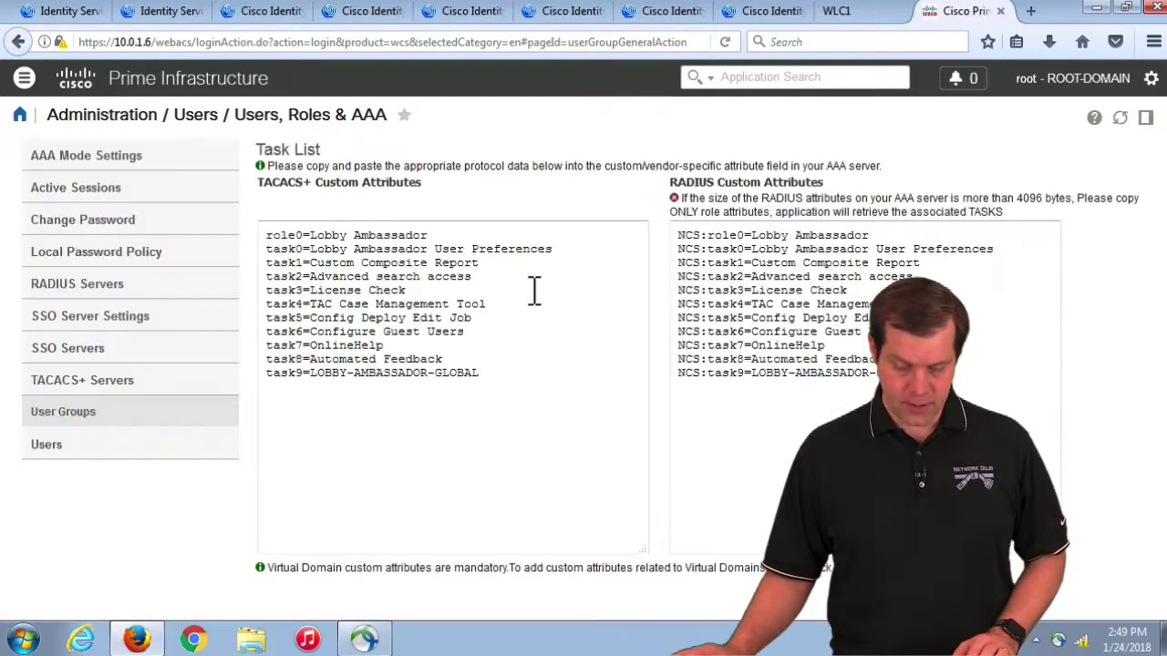
drag(528, 390, 183, 216)
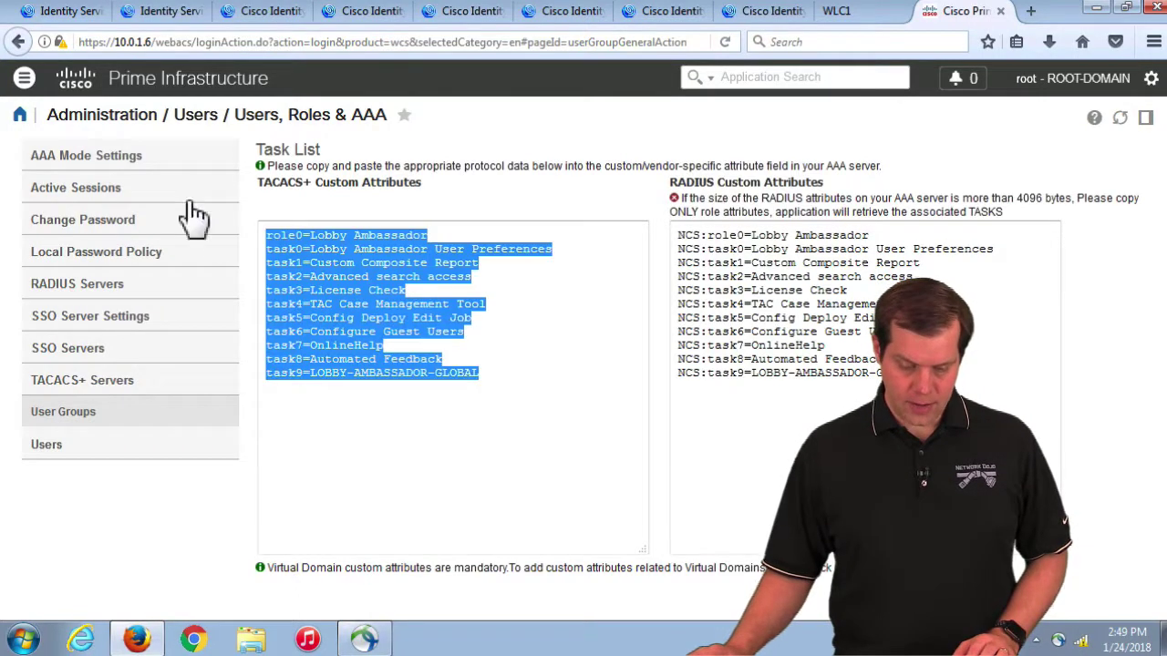
right_click(325, 274)
click(365, 332)
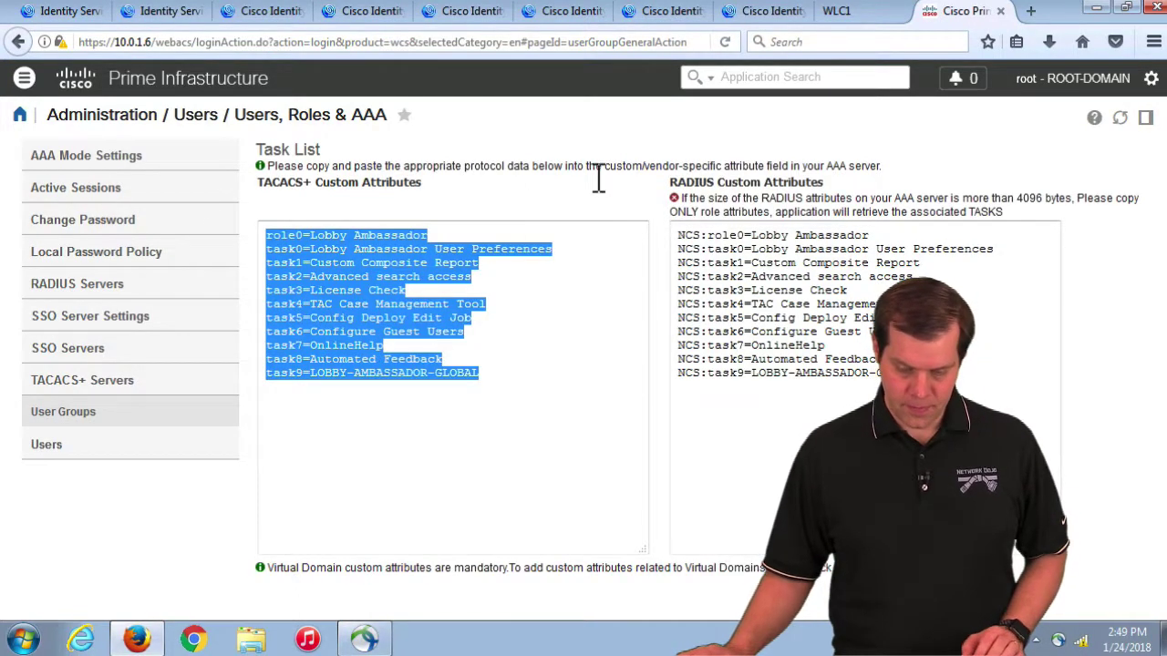
click(71, 13)
mouse_move(453, 114)
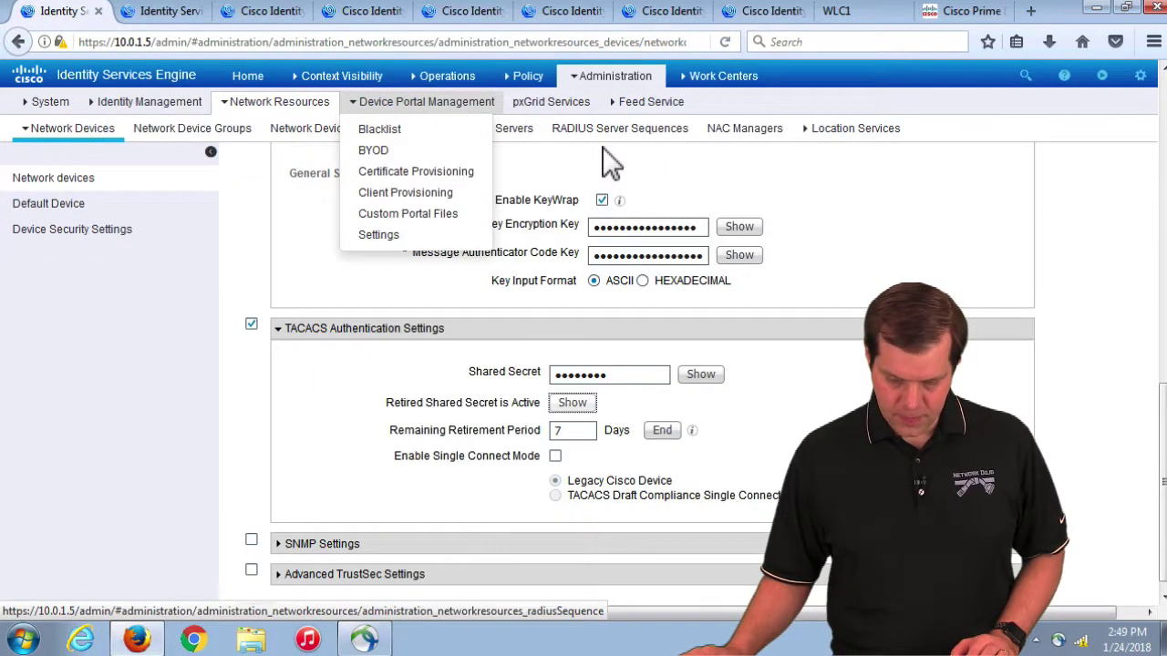
Step: Go to Device Administration Policy Elements > TACACS Profiles, discarding the unsaved page
mouse_move(734, 81)
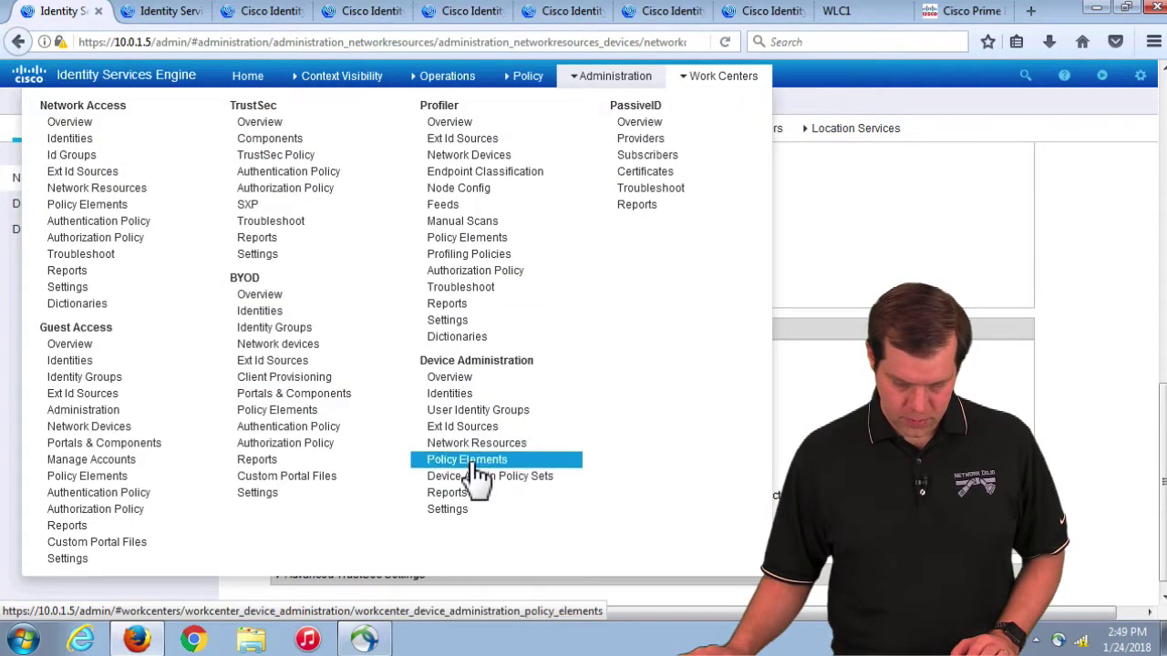
click(466, 460)
click(825, 219)
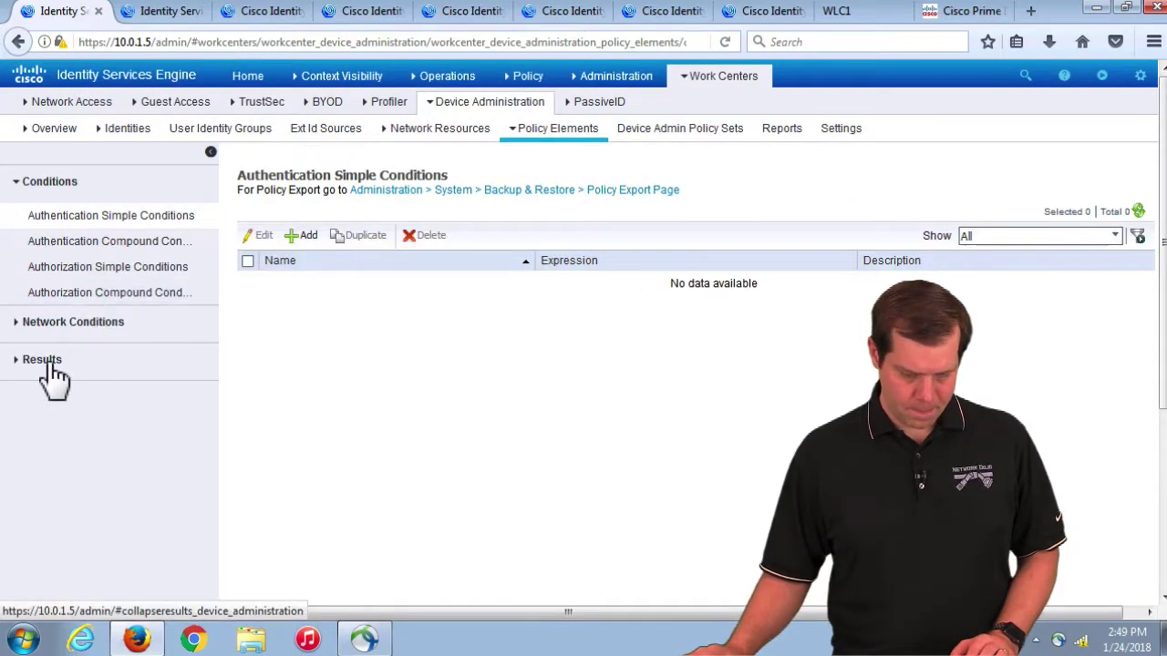
click(46, 362)
click(75, 344)
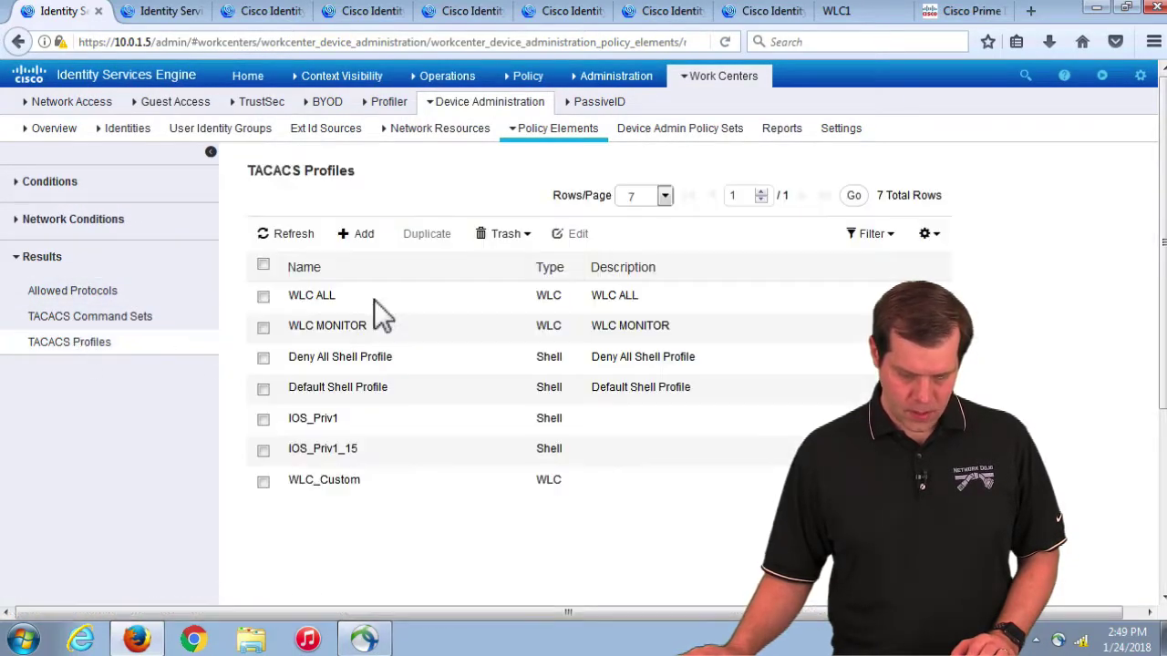
Step: Name the new profile PI_Lobby and paste the copied attributes into its Raw View
text(PI_Lobby)
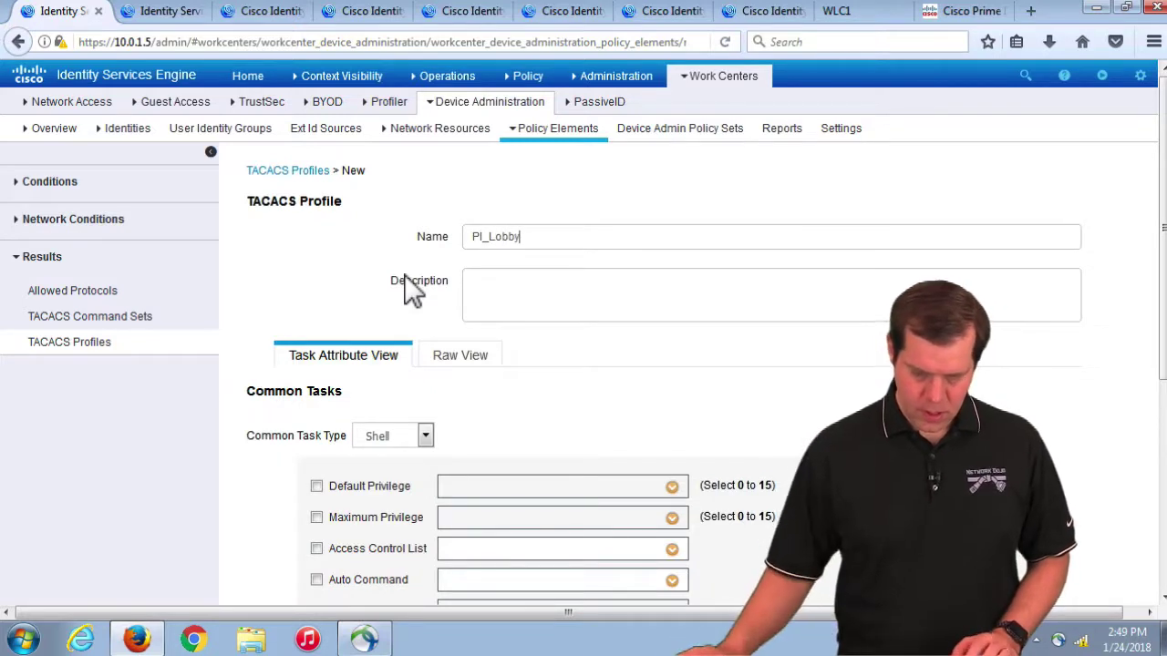
click(473, 365)
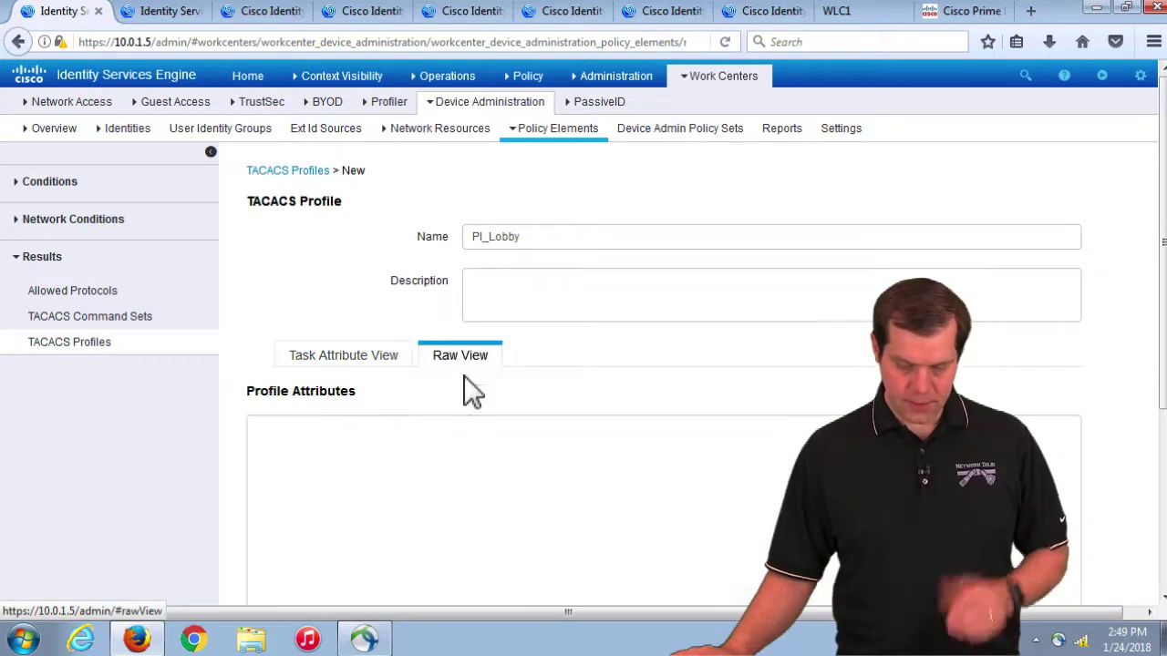
right_click(322, 445)
click(401, 518)
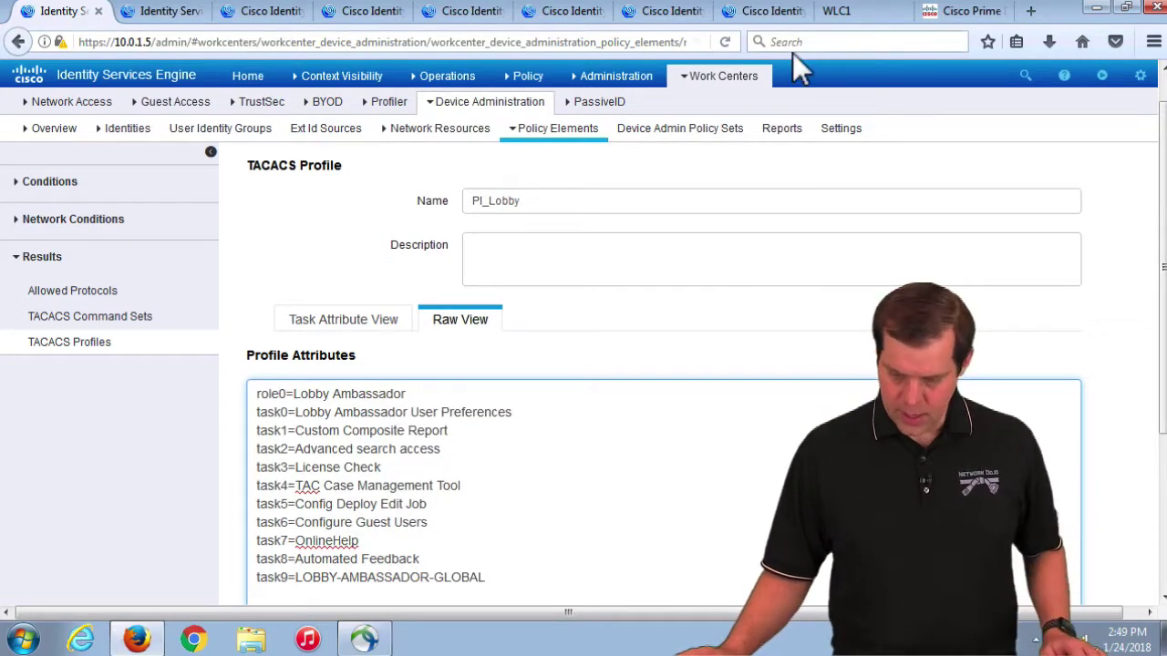
Step: In Prime Infrastructure, select the role0=Lobby Ambassador line and the RADIUS task attribute lines
click(973, 13)
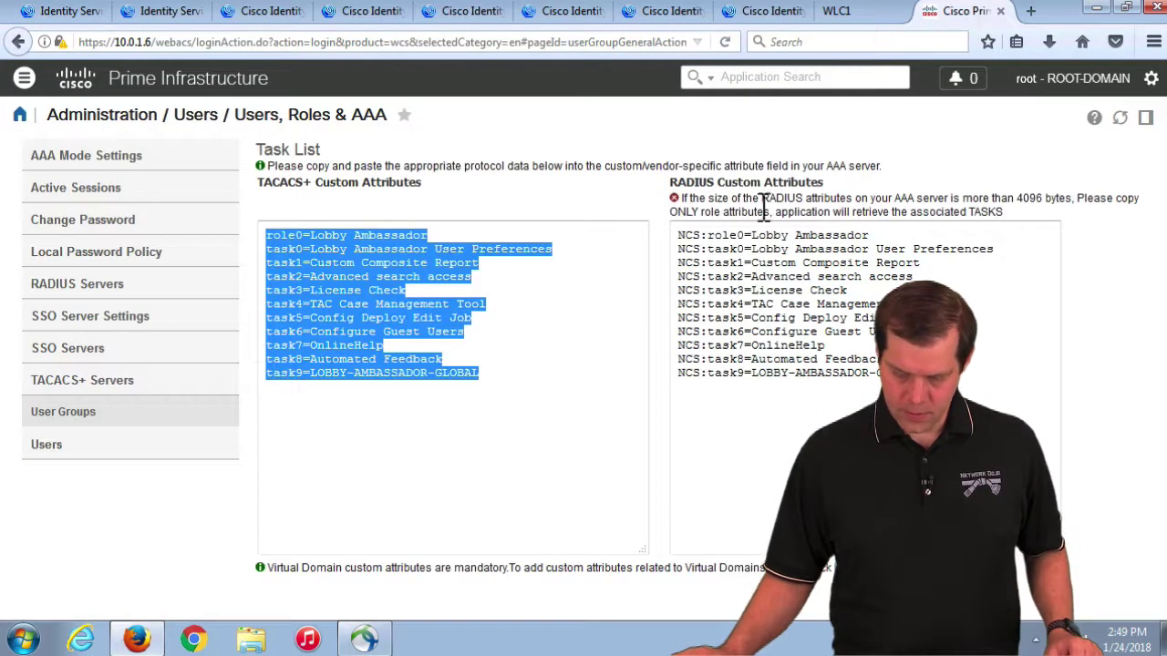
click(572, 346)
drag(267, 235, 478, 241)
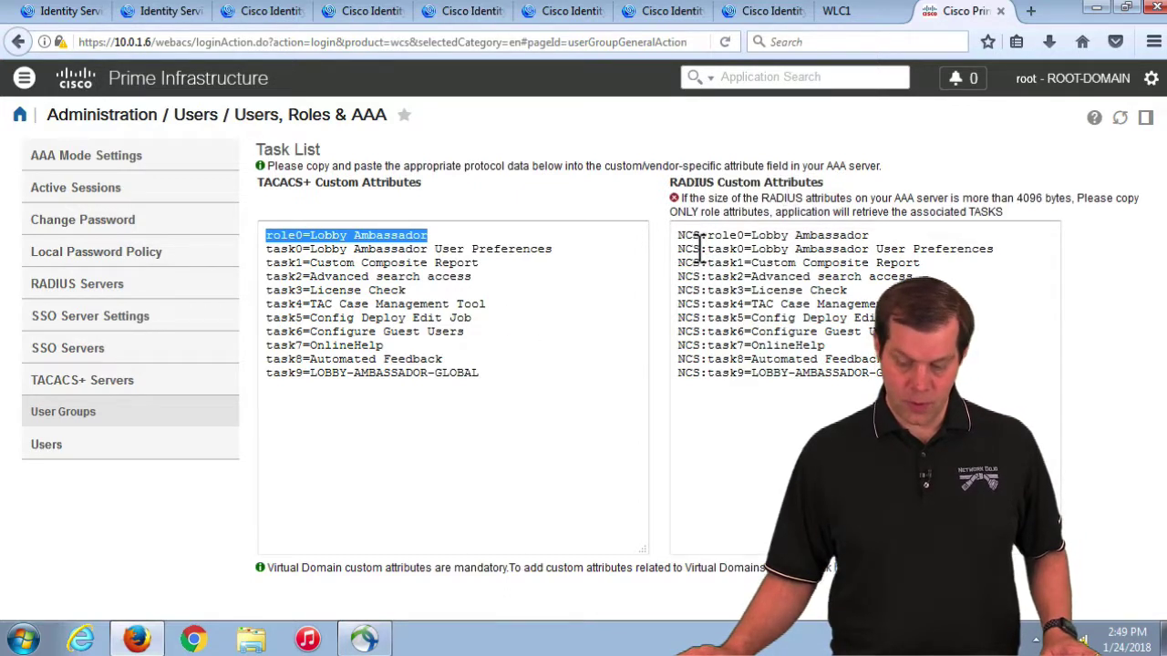
drag(722, 251, 902, 373)
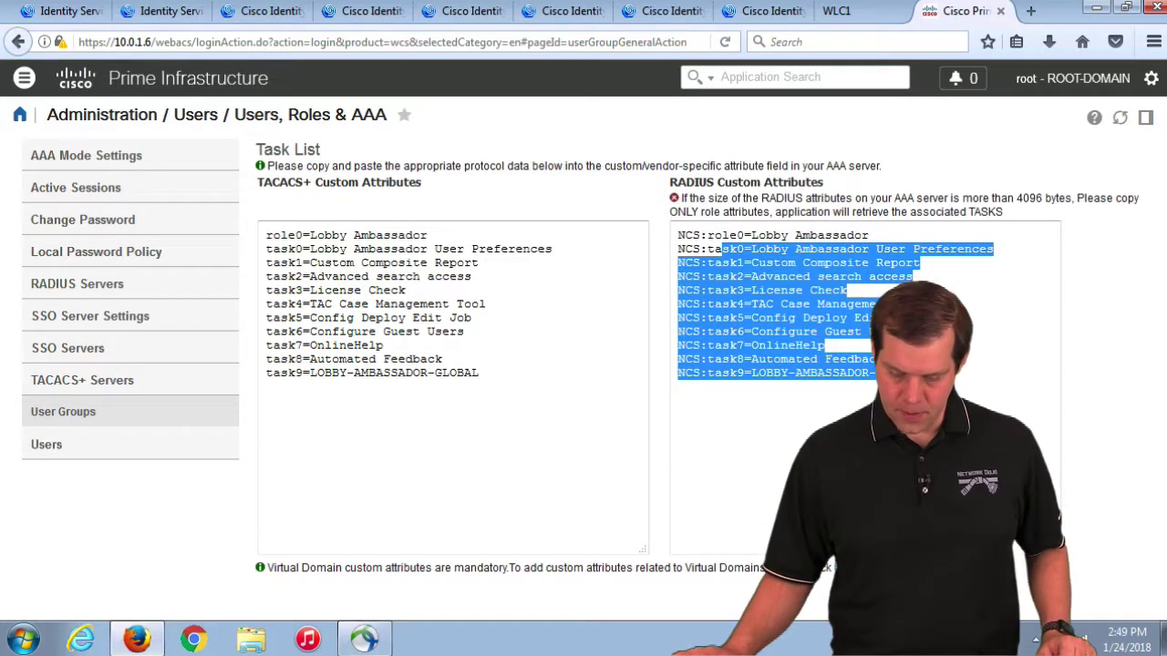
Step: Copy virtual-domain0=ROOT-DOMAIN from Virtual Domain Custom Attributes and return to the ISE profile
click(820, 567)
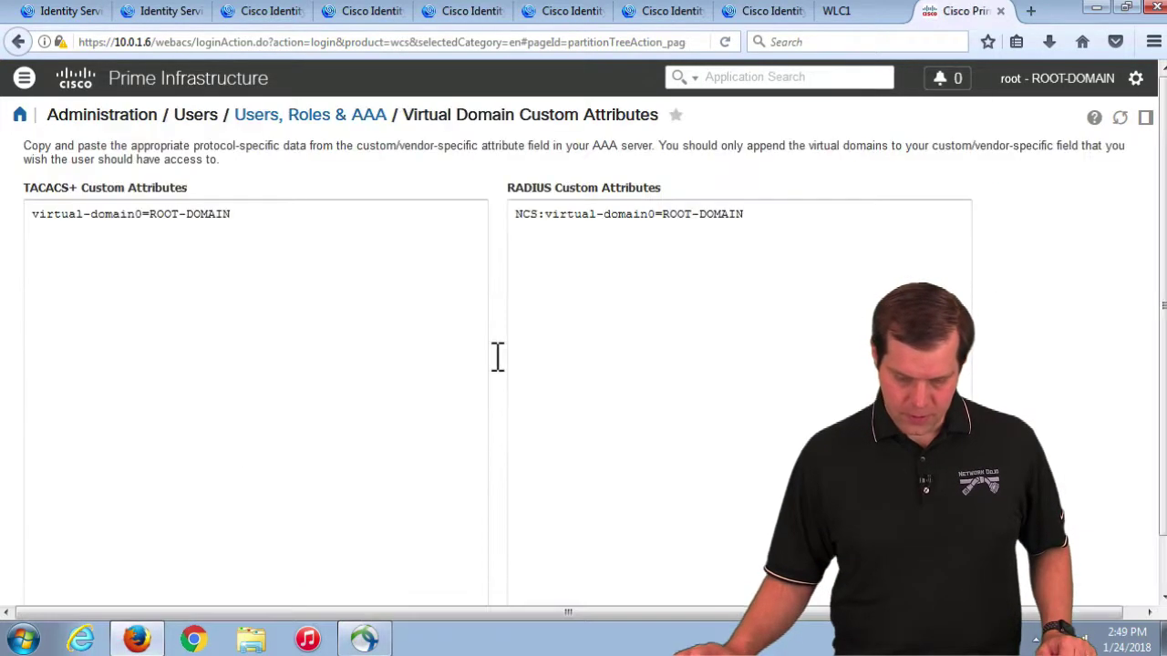
drag(247, 218, 2, 216)
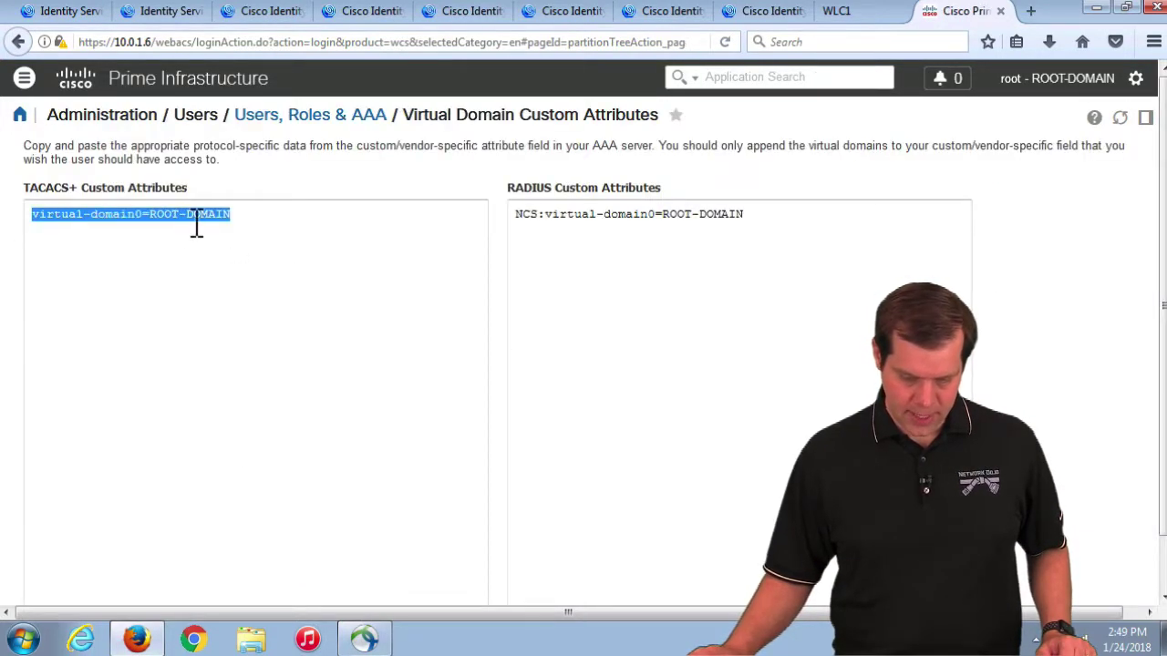
right_click(196, 226)
click(243, 271)
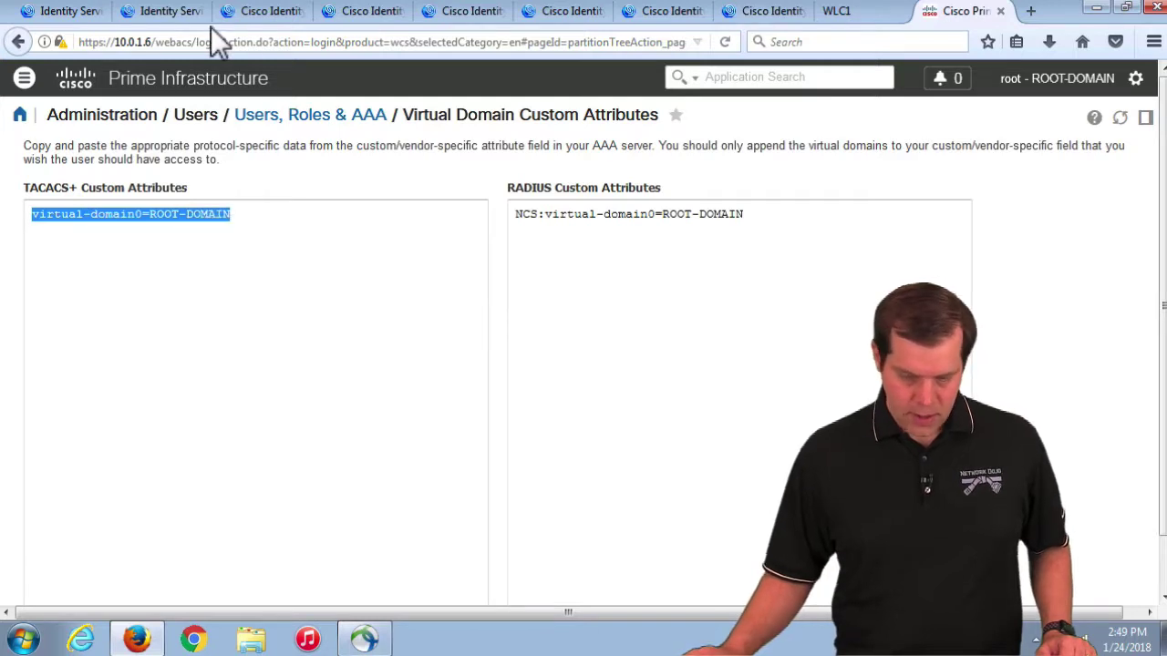
click(62, 13)
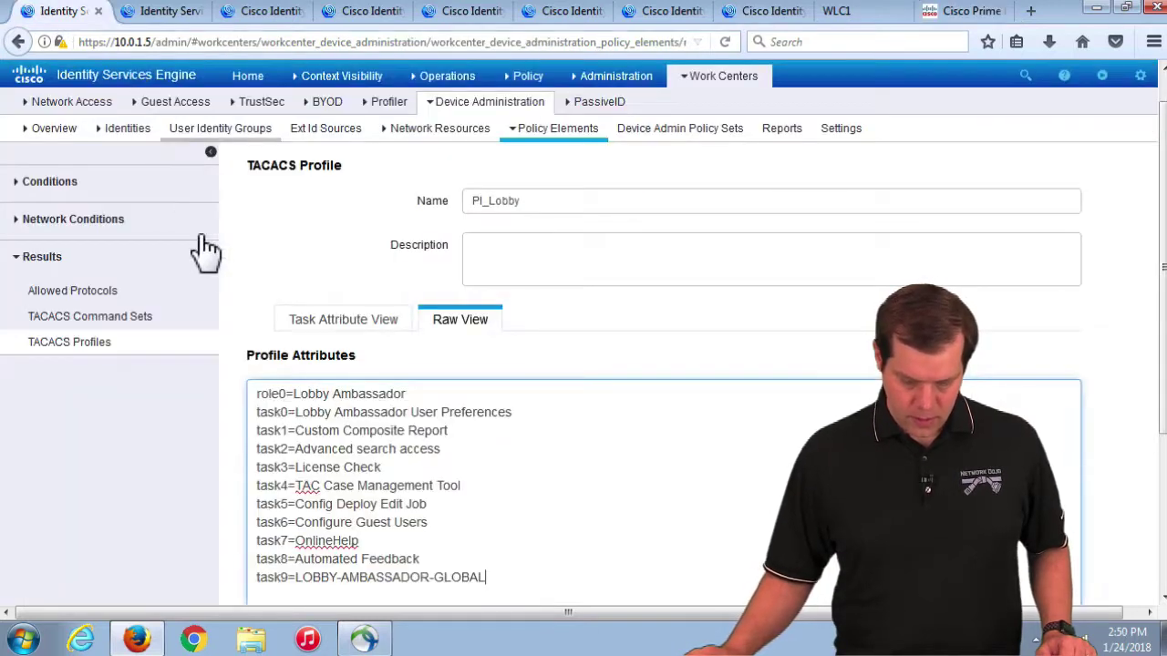
Step: Paste virtual-domain0=ROOT-DOMAIN above role0 in the raw attributes and submit PI_Lobby
click(262, 401)
key(Return)
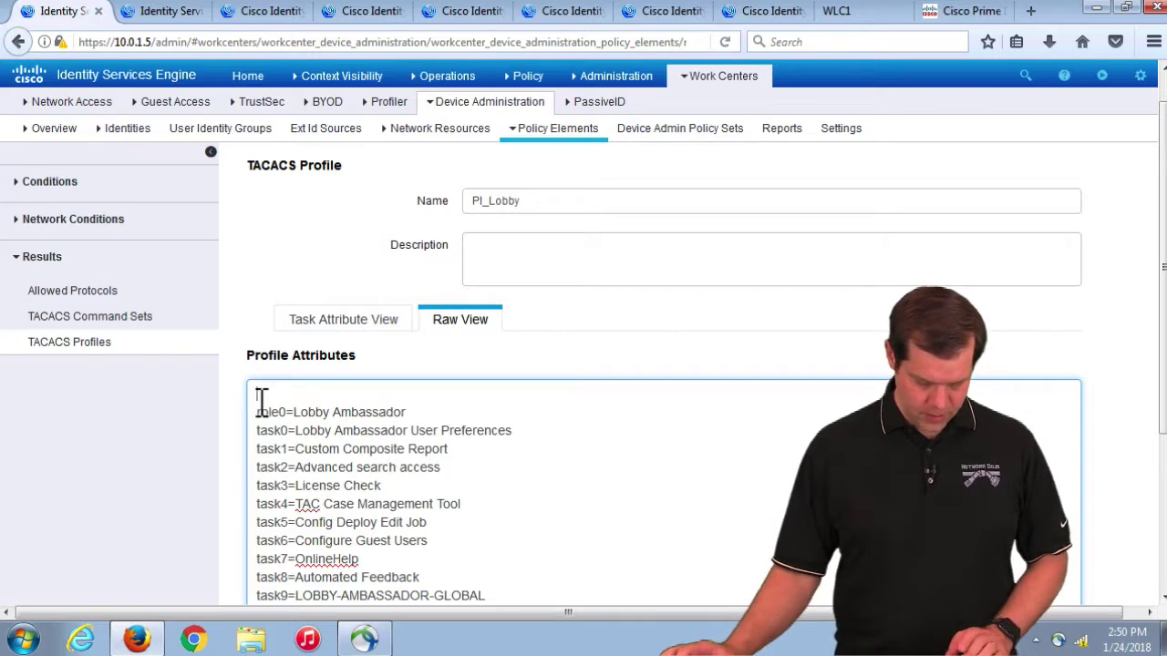
right_click(323, 401)
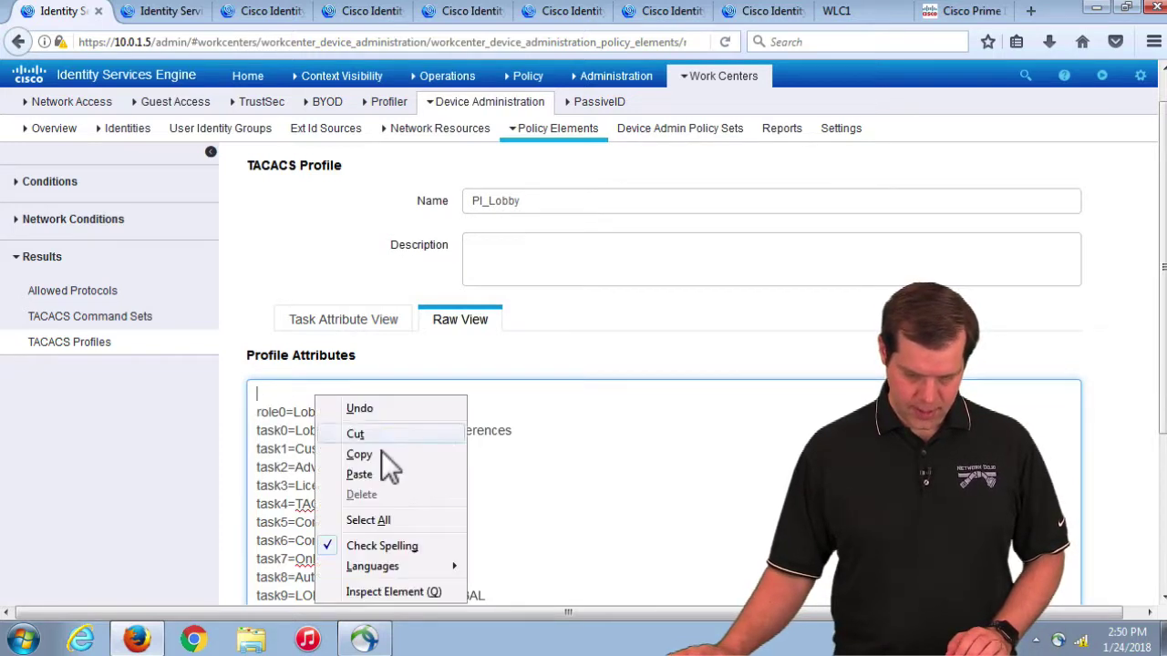
click(379, 472)
scroll(599, 438, down, 2)
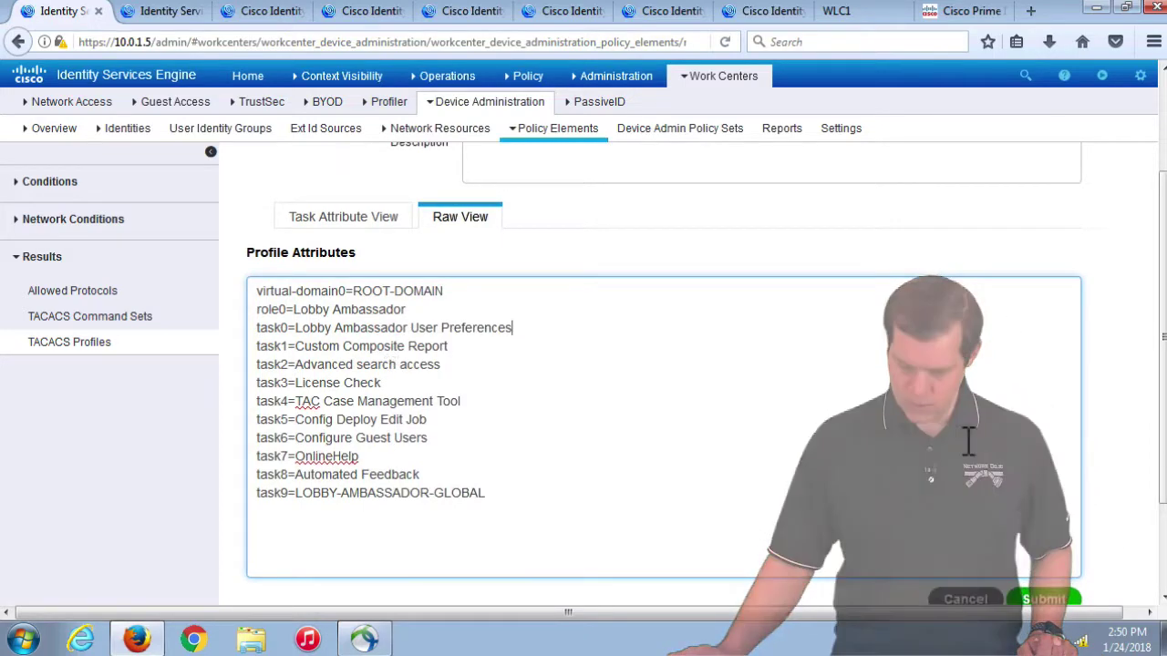
scroll(968, 444, down, 2)
click(1044, 514)
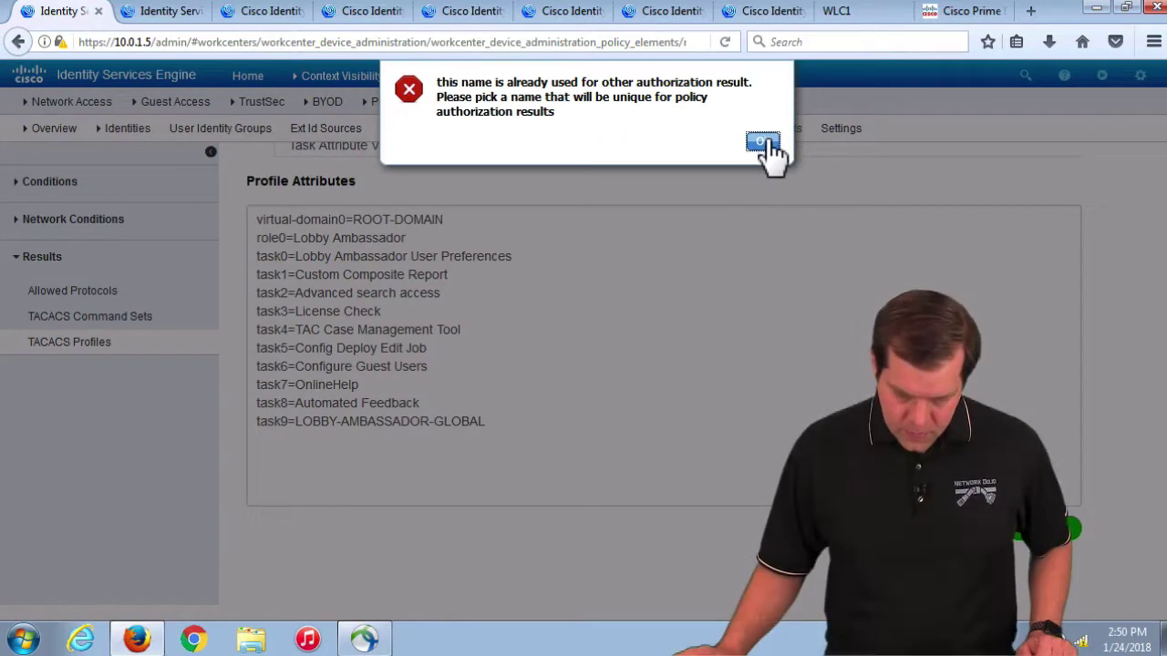
Step: After the duplicate-name error, rename the profile PI_Lobby_Tac and save it
click(762, 144)
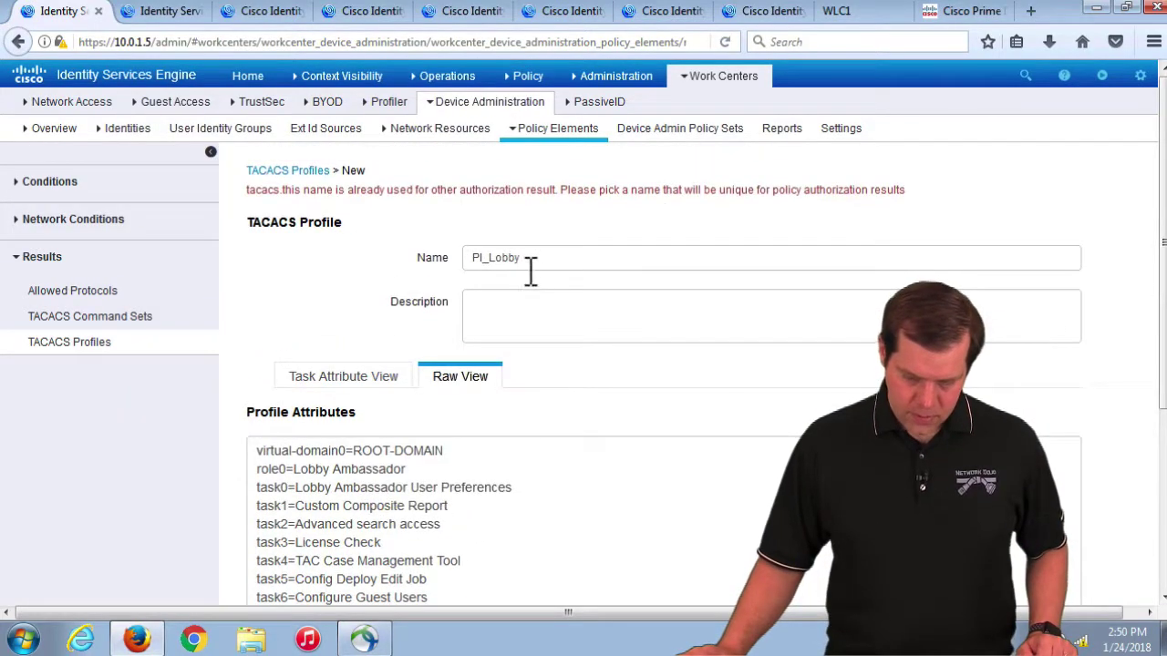
text(_Tac)
scroll(860, 349, down, 3)
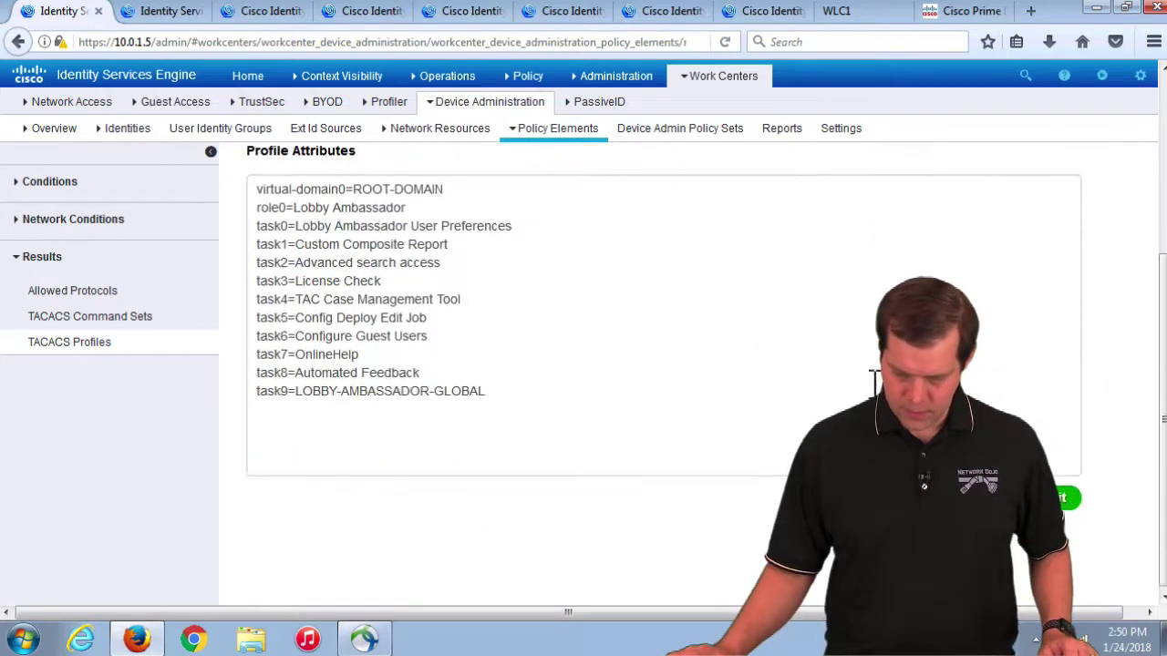
click(777, 417)
scroll(661, 327, up, 3)
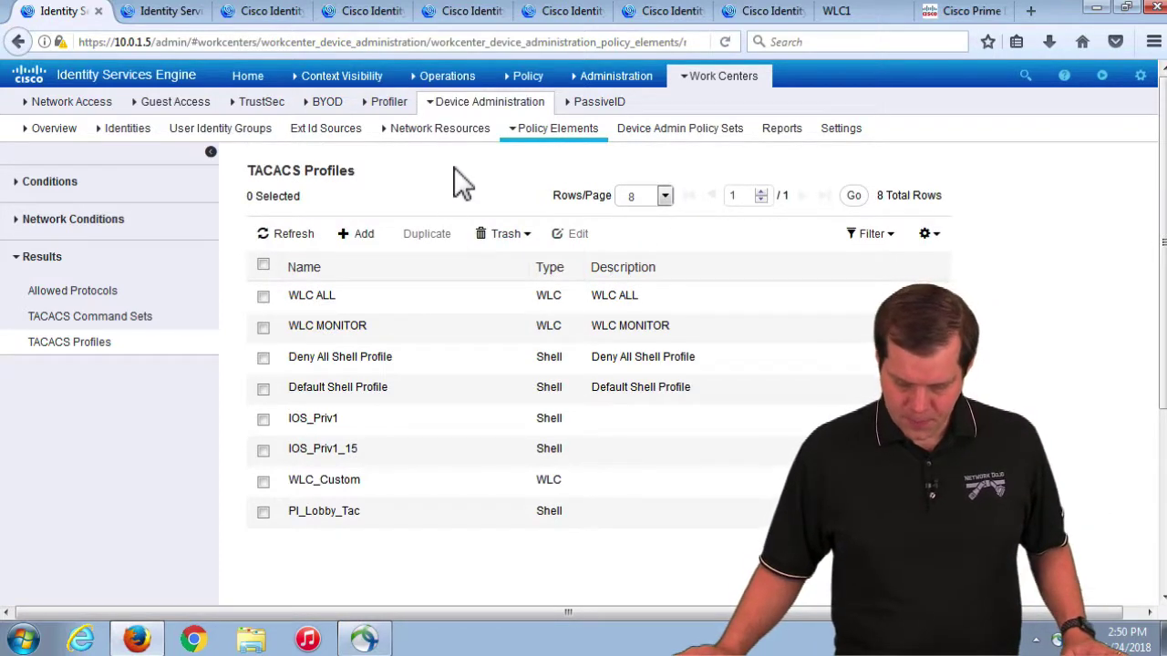
Step: In the Default device admin policy set, insert a rule named PI above IOS_Priv1
click(677, 142)
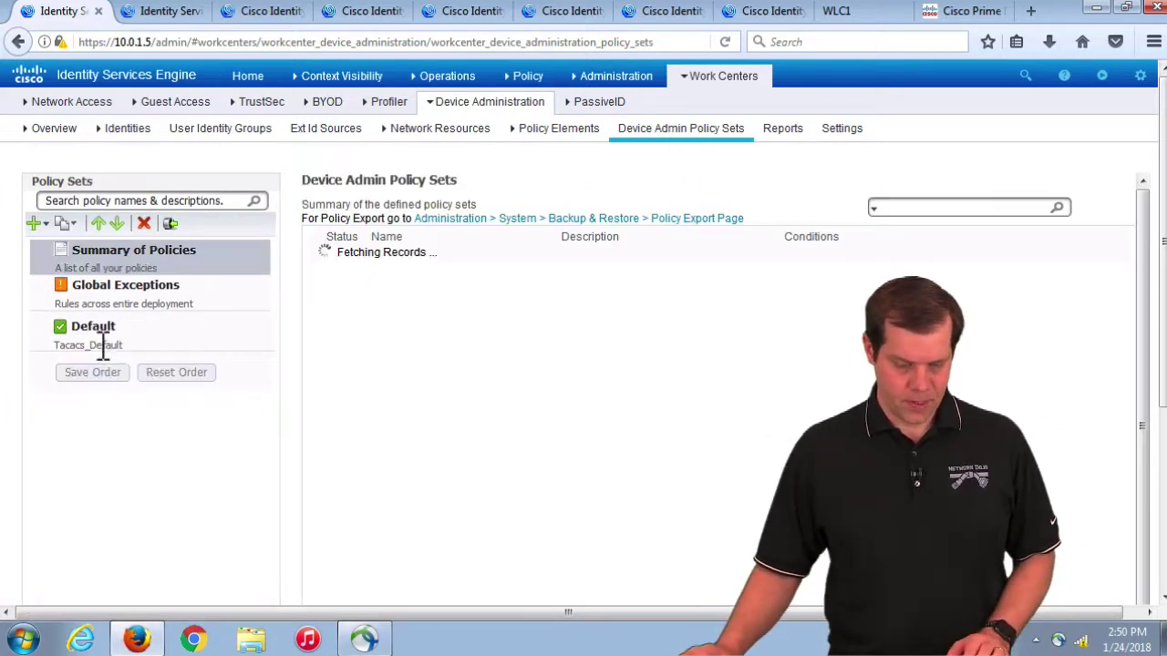
click(96, 339)
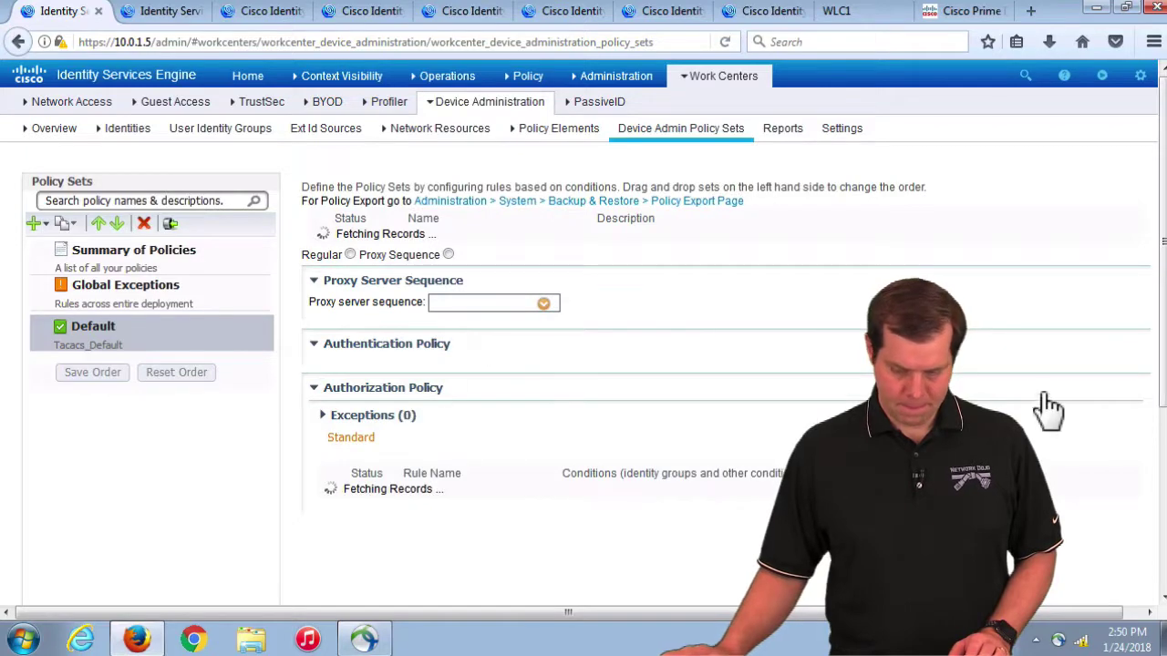
scroll(1094, 484, down, 3)
click(1105, 419)
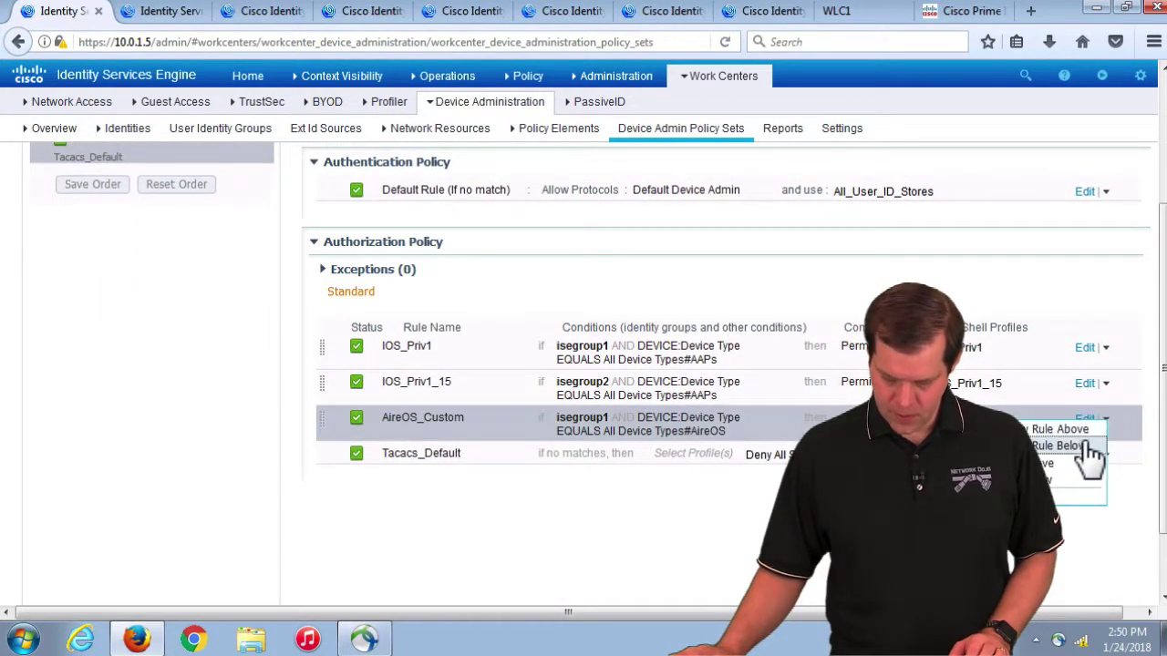
click(1108, 349)
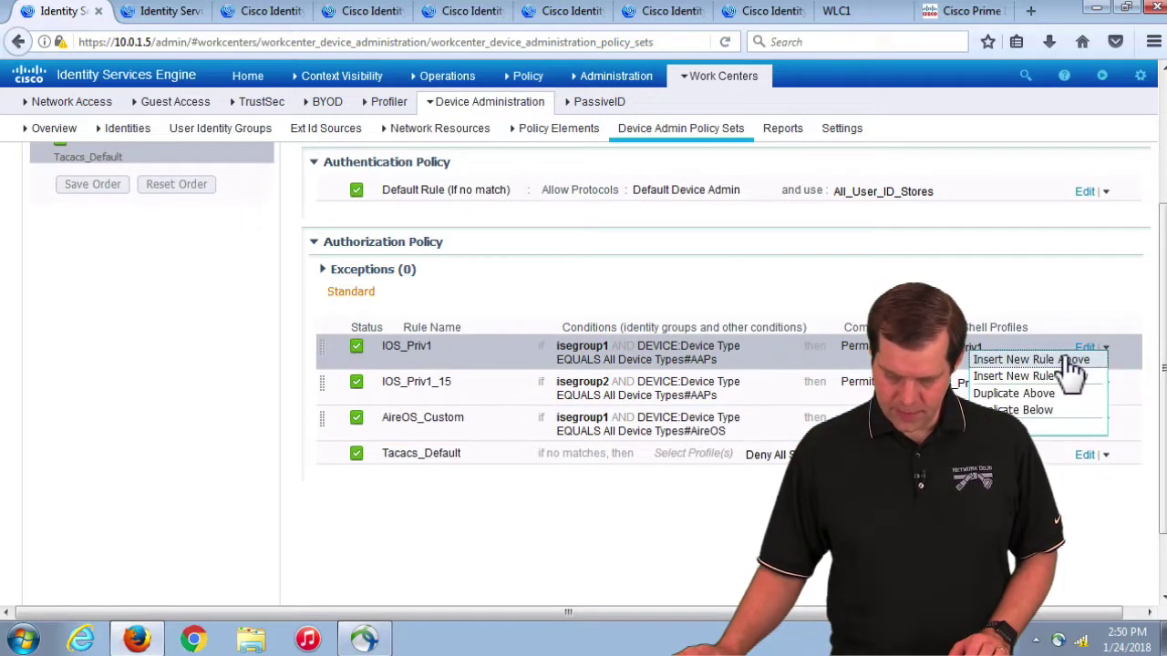
click(1069, 361)
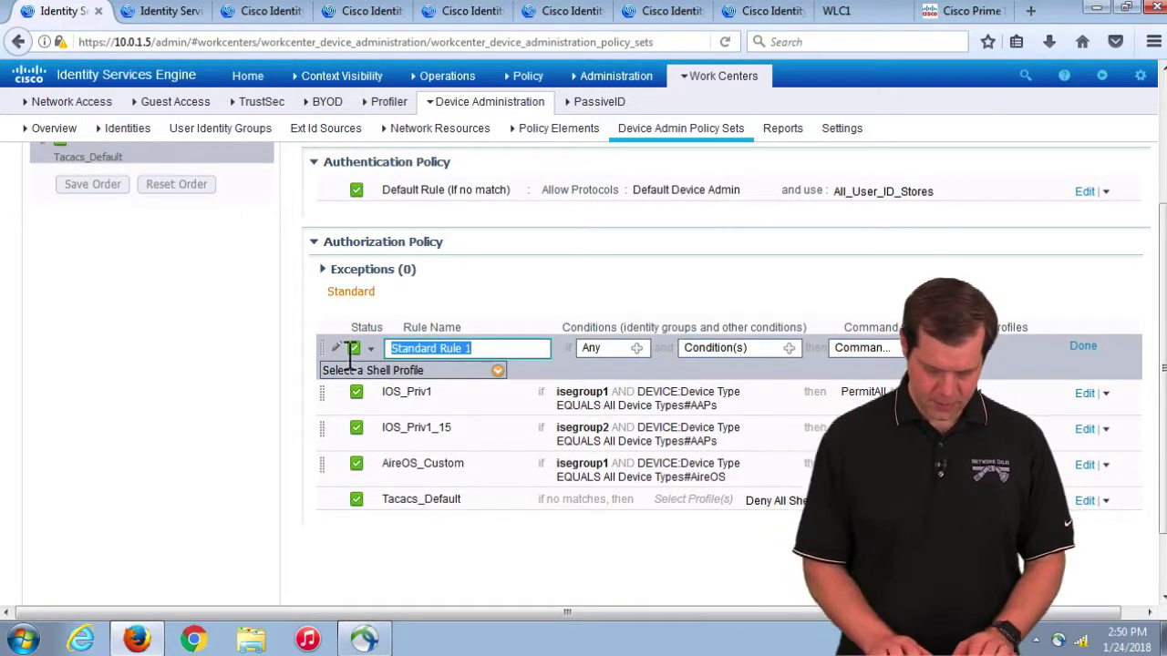
text(P)
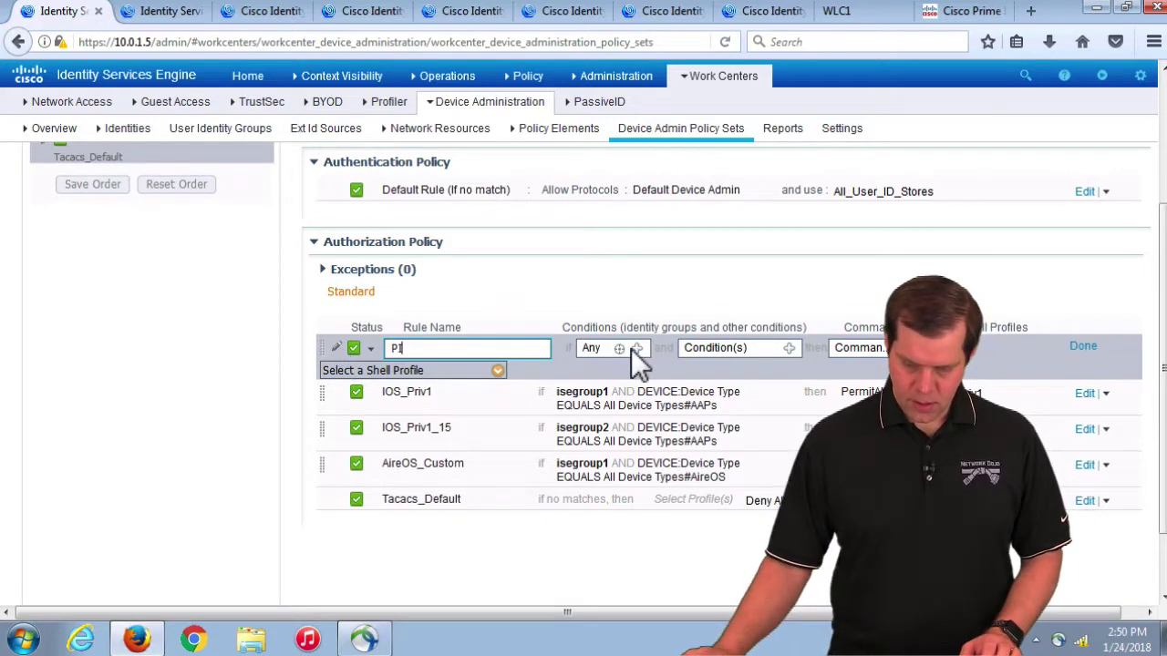
Step: Set the PI rule's identity group condition to isegroup1
click(637, 349)
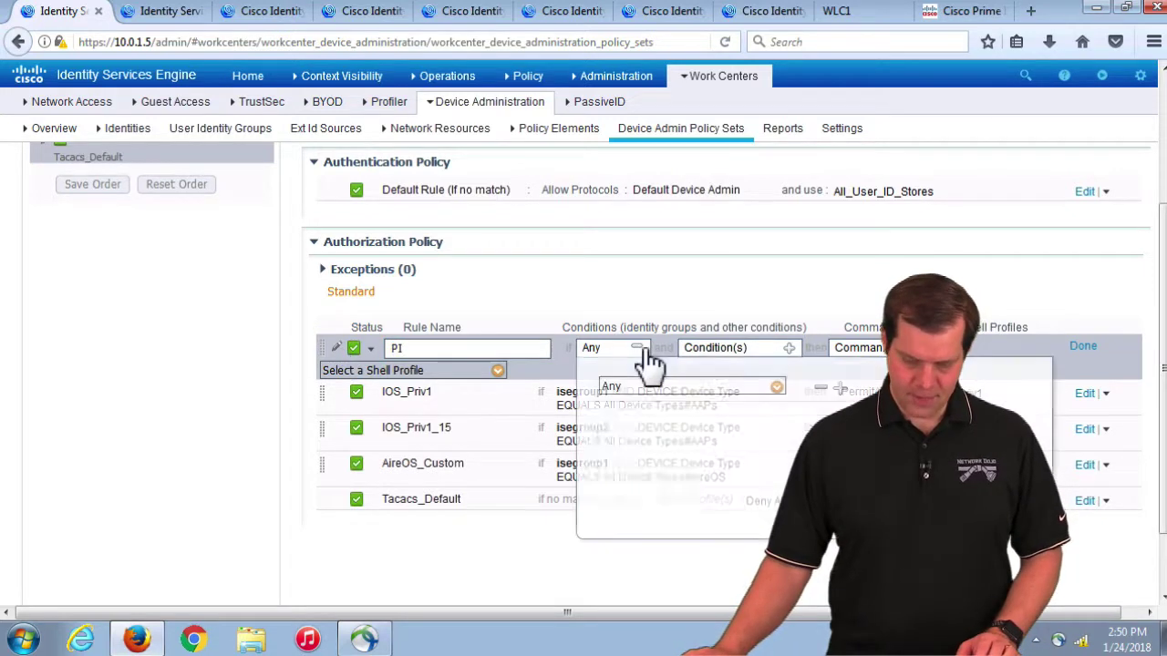
click(777, 387)
click(826, 157)
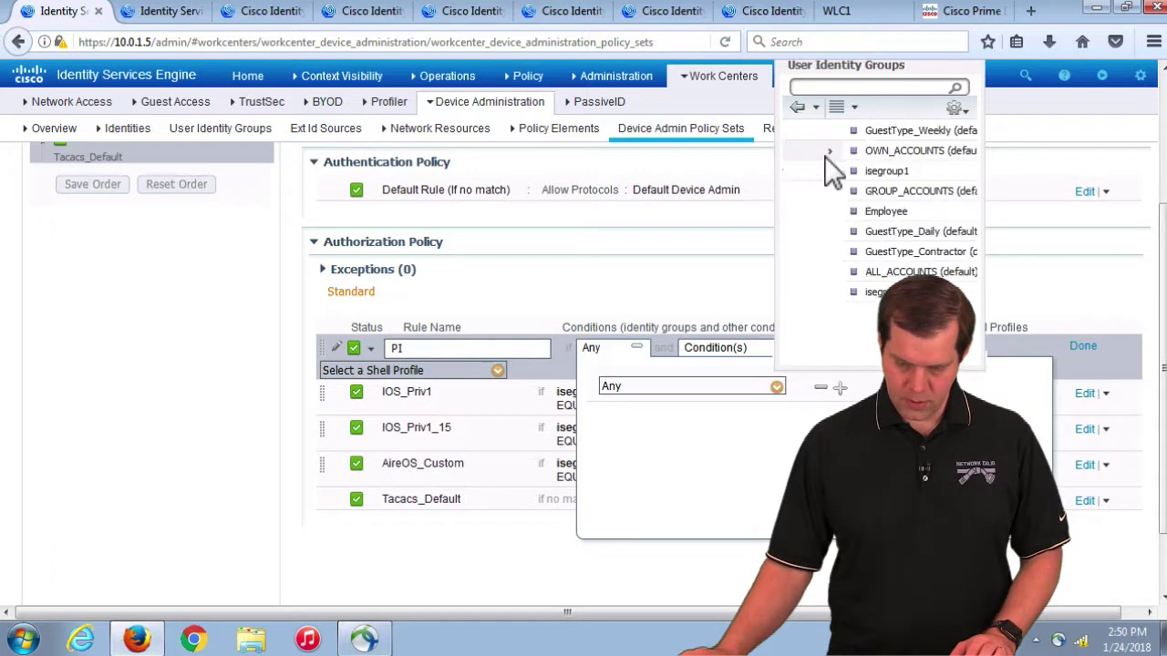
click(831, 173)
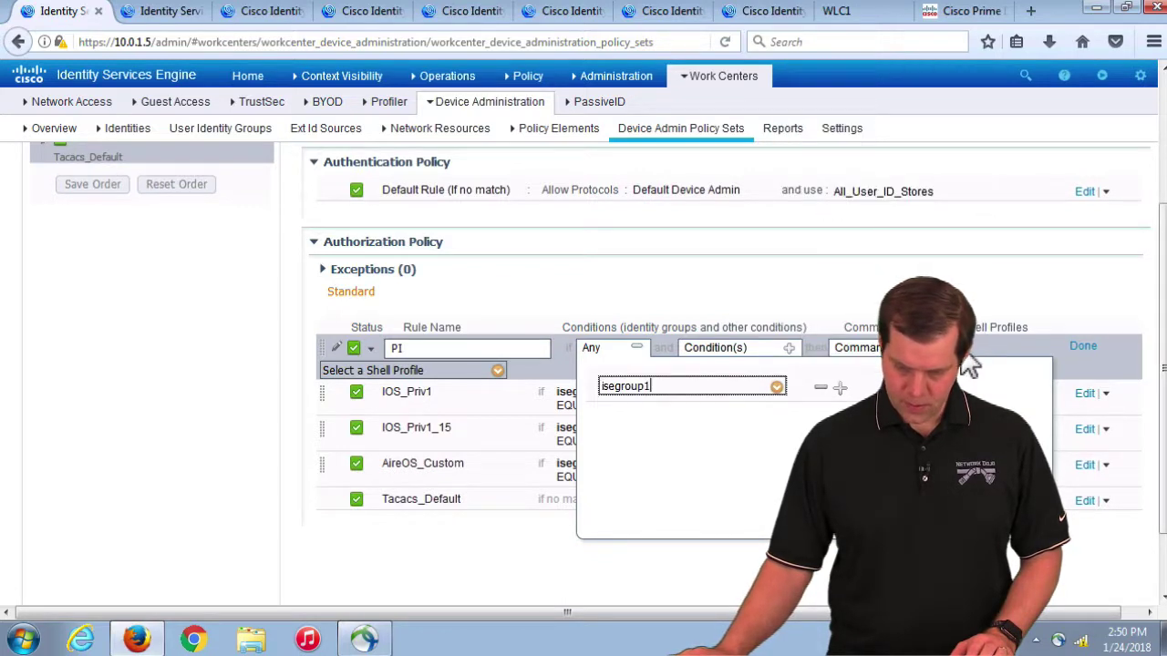
click(999, 346)
Step: Assign the PI_Lobby_Tac shell profile to the PI rule
click(939, 347)
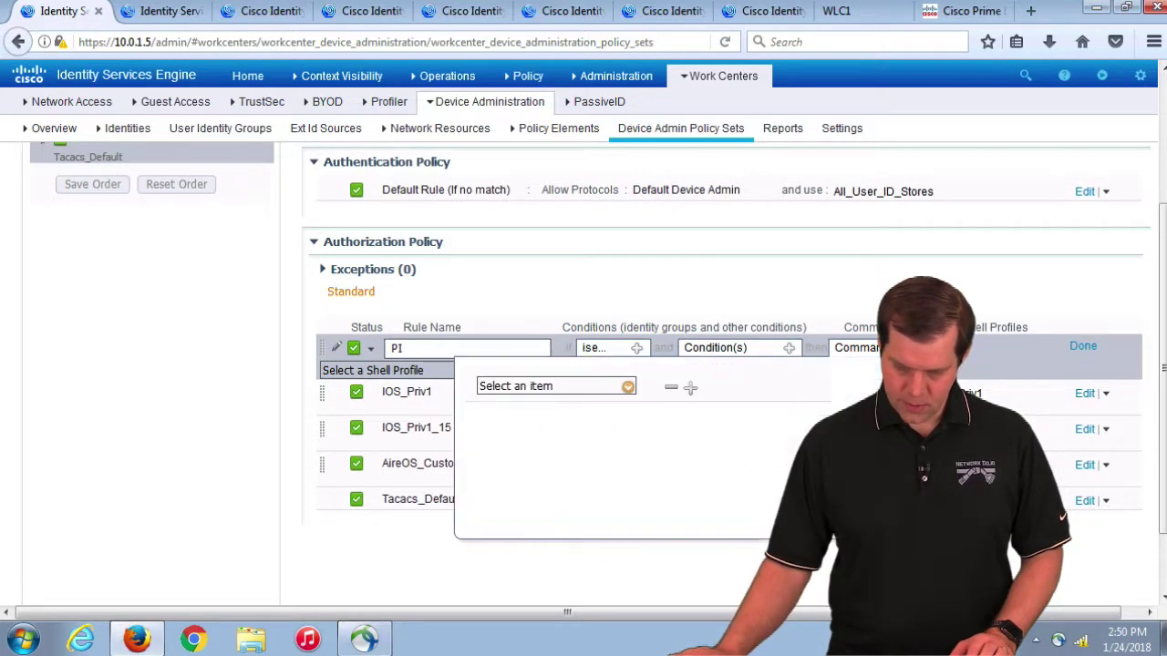
click(629, 386)
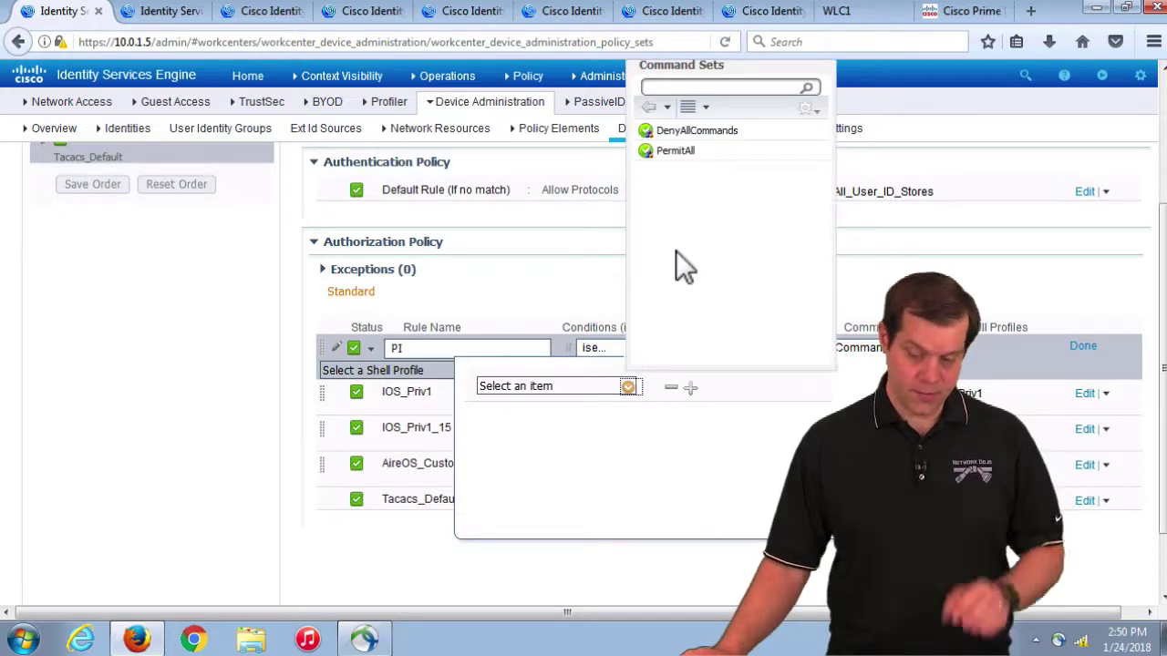
click(972, 367)
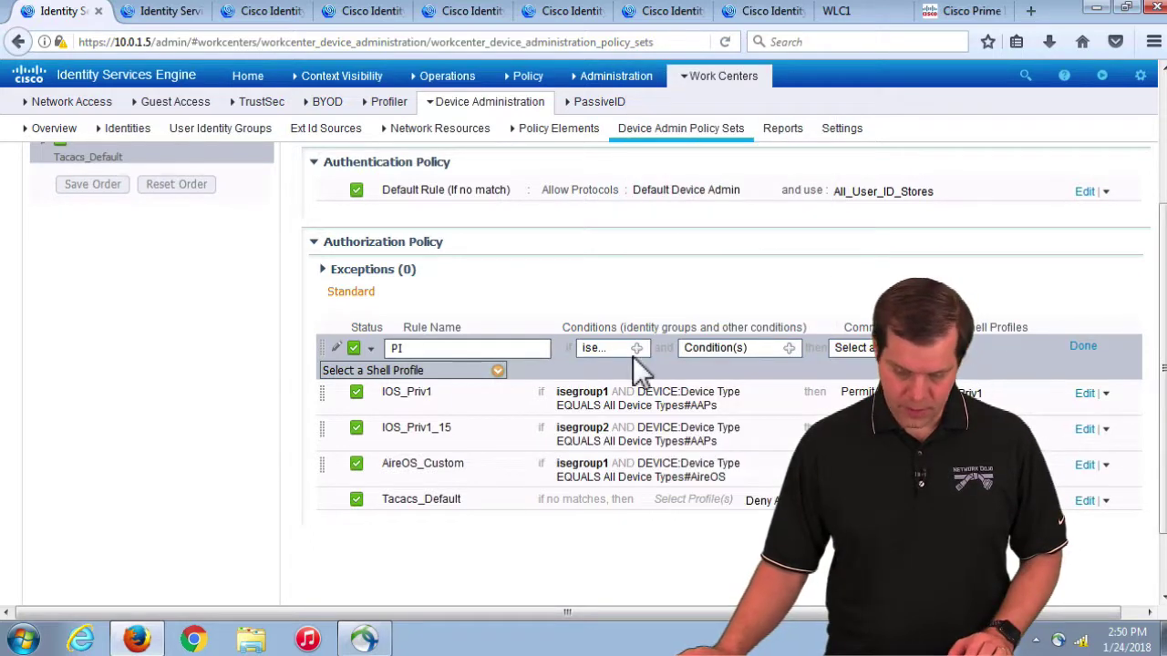
click(501, 370)
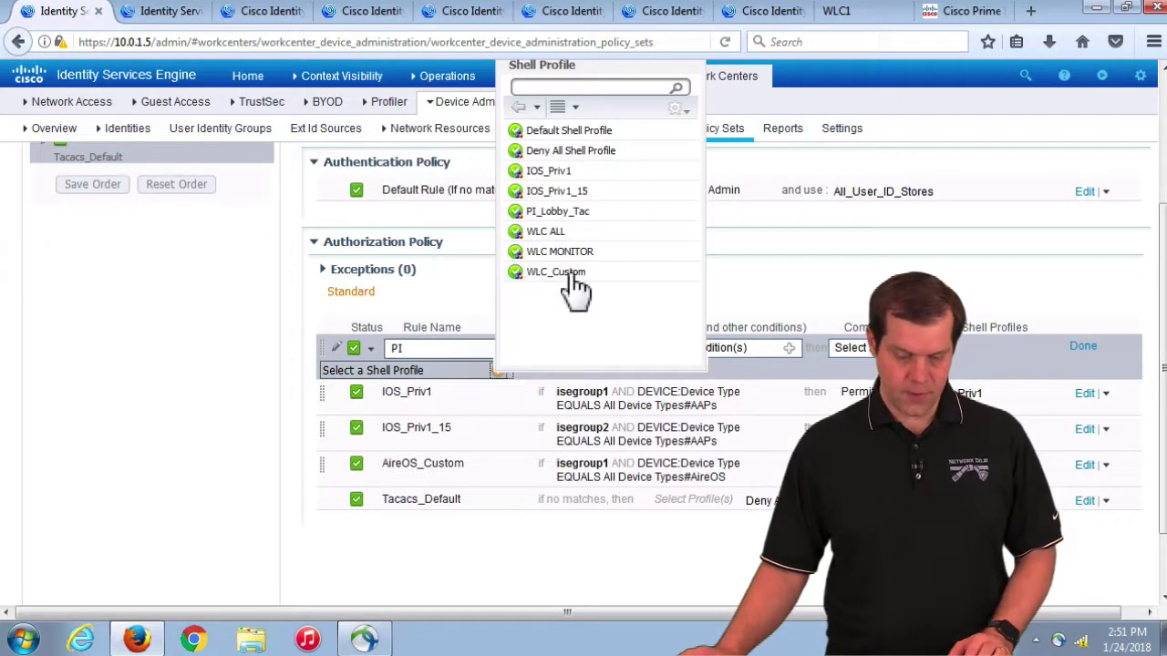
click(560, 212)
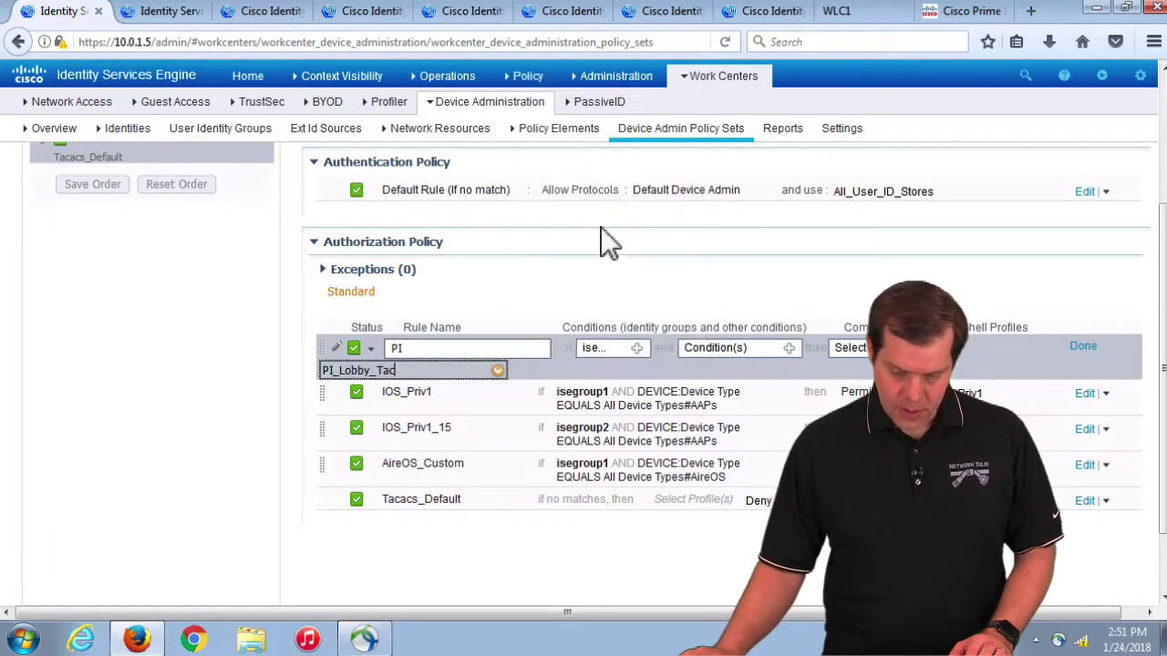
Step: Finish editing the PI rule, save the policy set, and switch to Prime Infrastructure
click(1084, 347)
scroll(375, 536, down, 2)
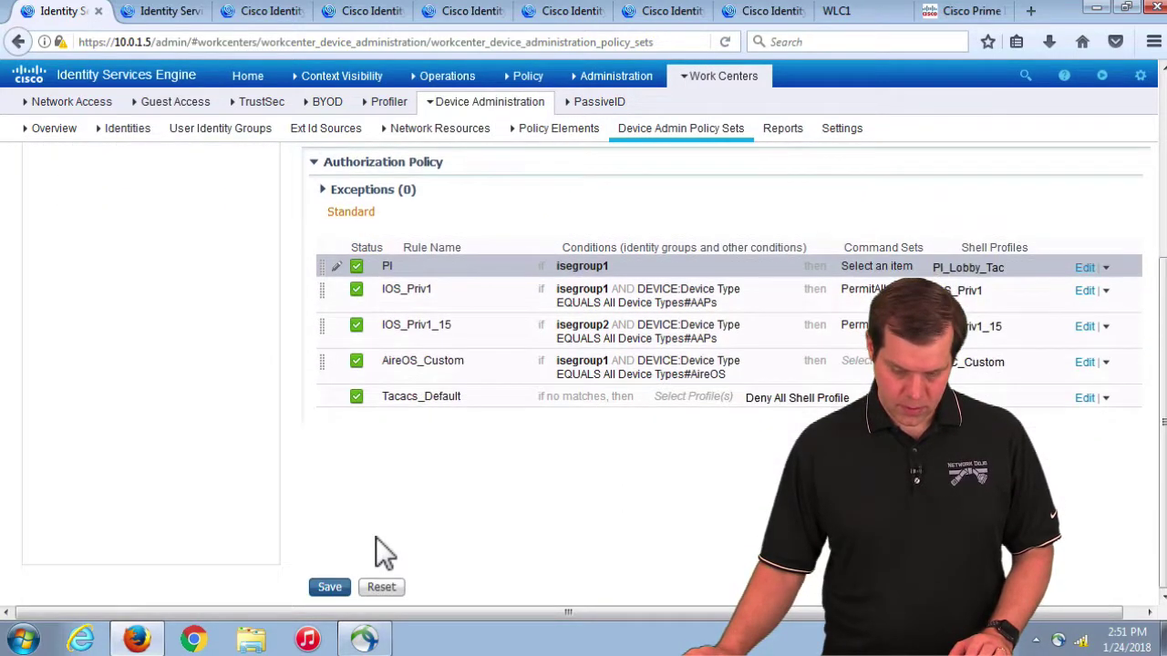
click(332, 589)
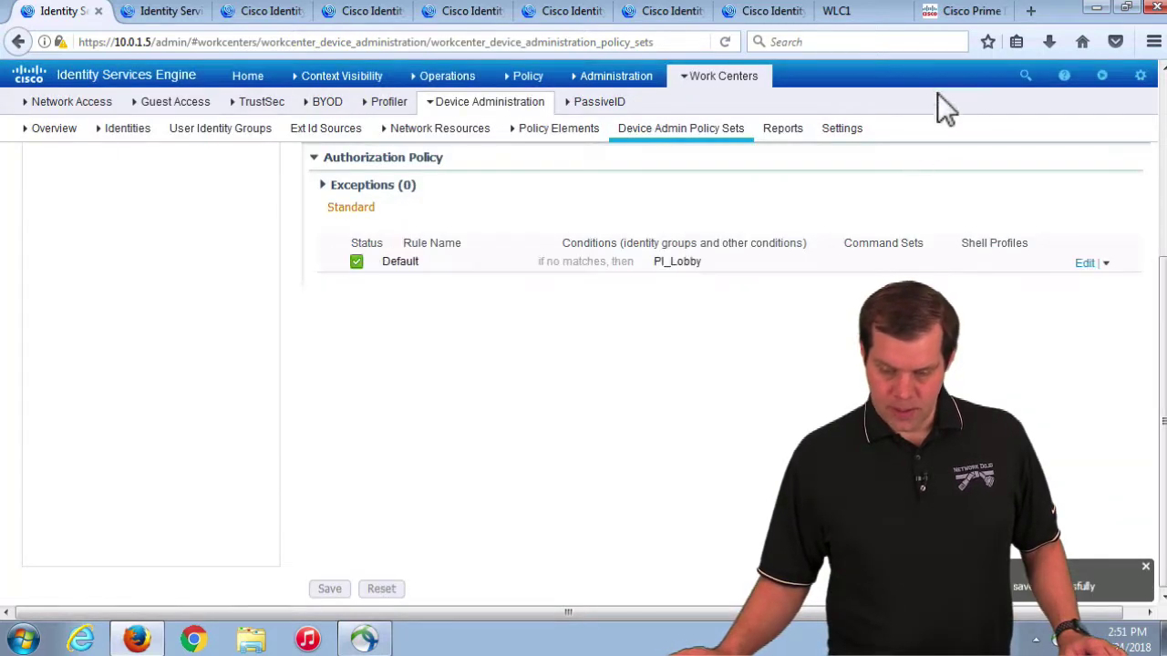
click(965, 11)
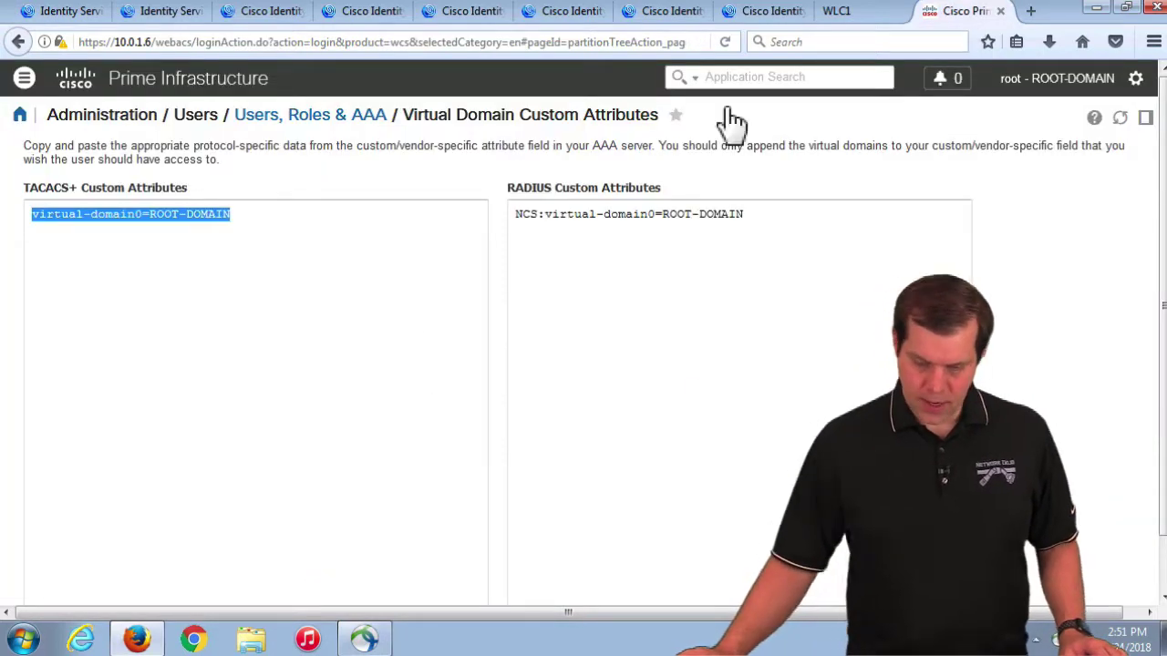
Step: Log out of root and sign in to Prime Infrastructure as iseuser1 with its password
click(1091, 84)
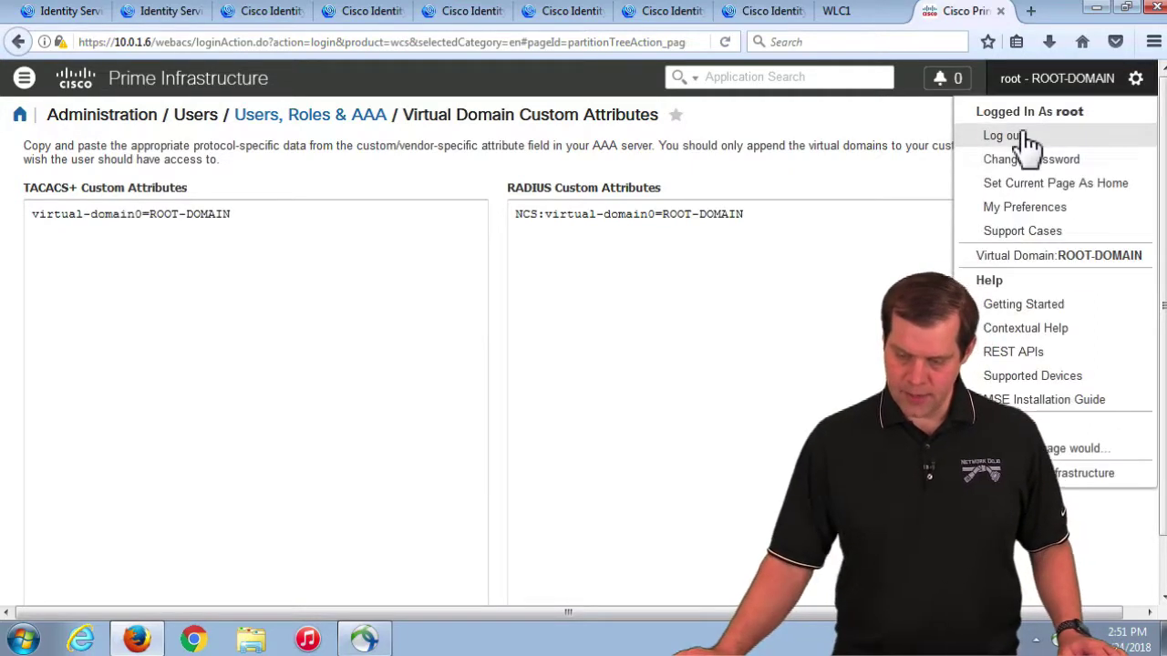
click(1013, 133)
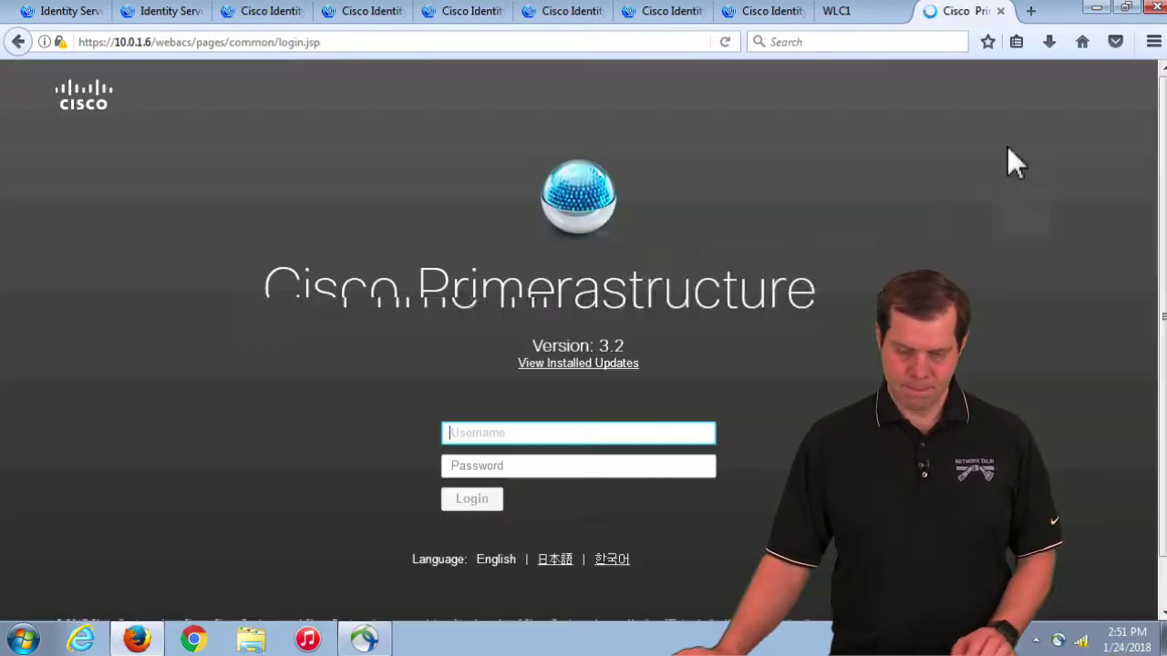
text(iseuser1)
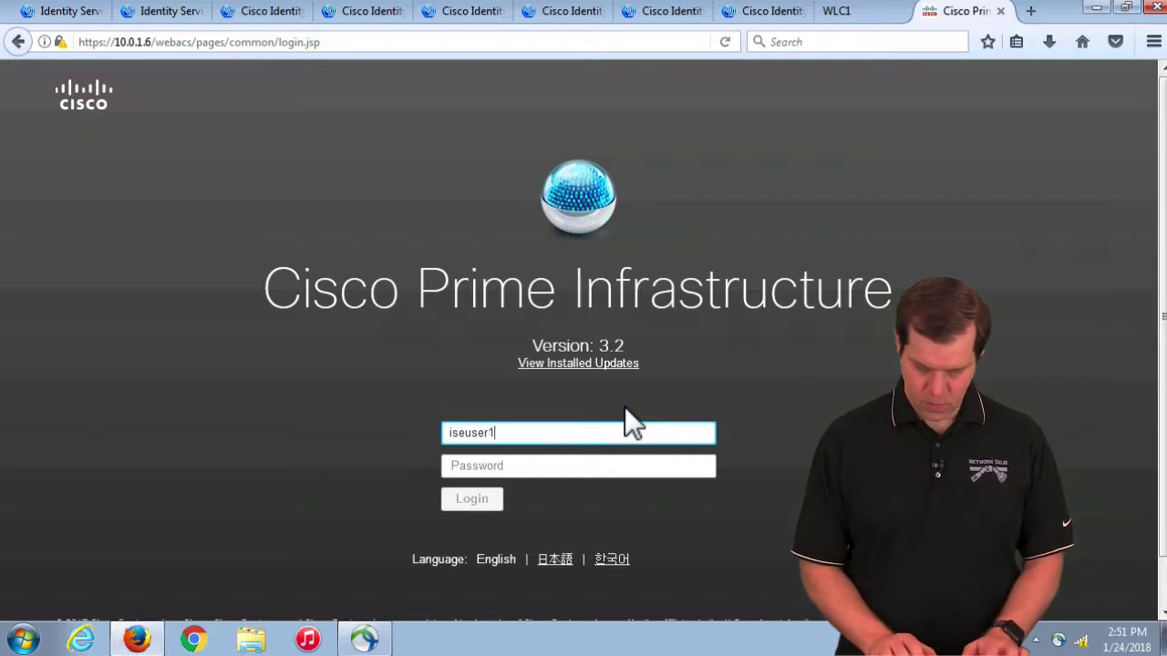
key(Tab)
text(•••••••••)
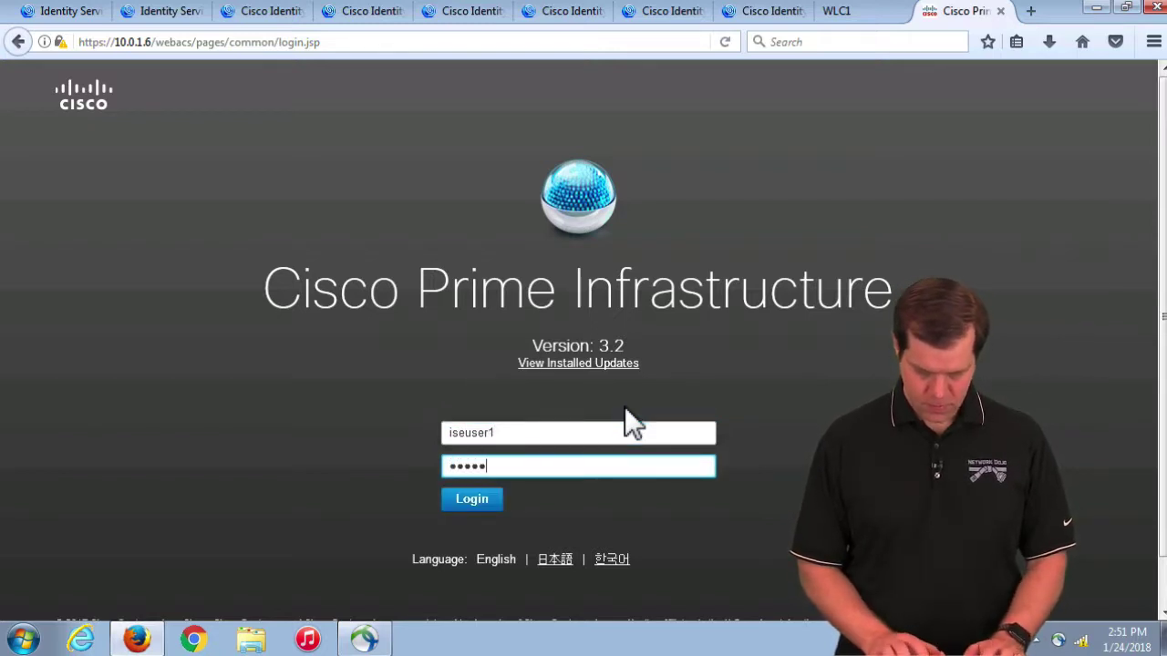
key(Return)
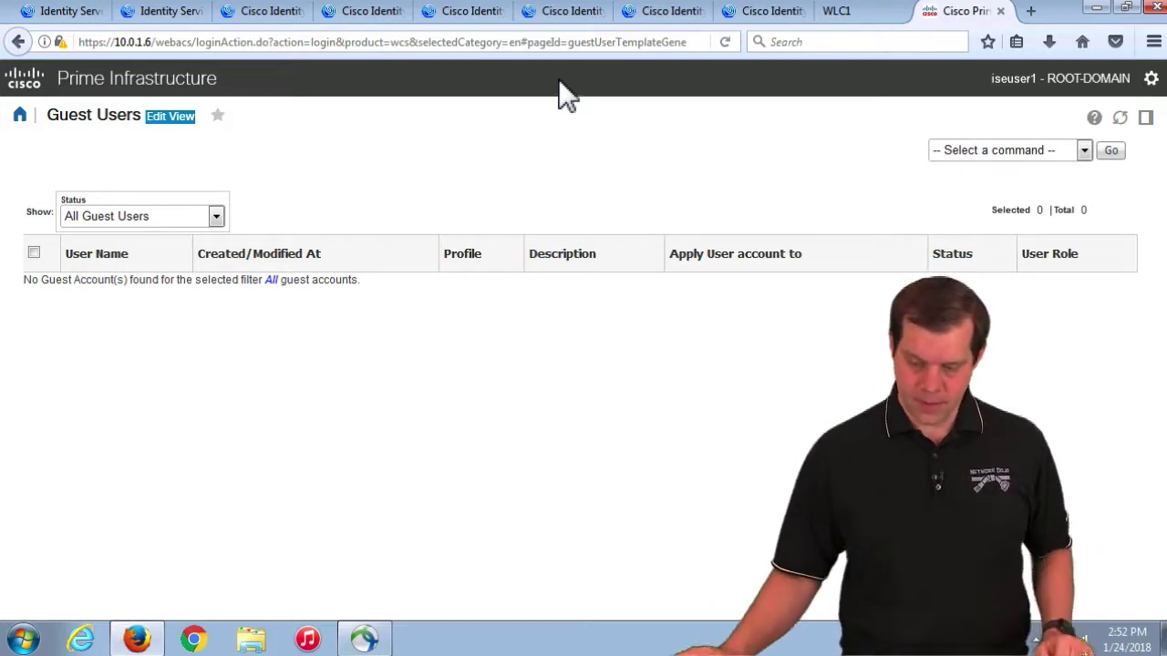
Step: Review ISE's Device Administration connection settings: 5-minute session timeout, 7-day shared secret retirement
click(77, 16)
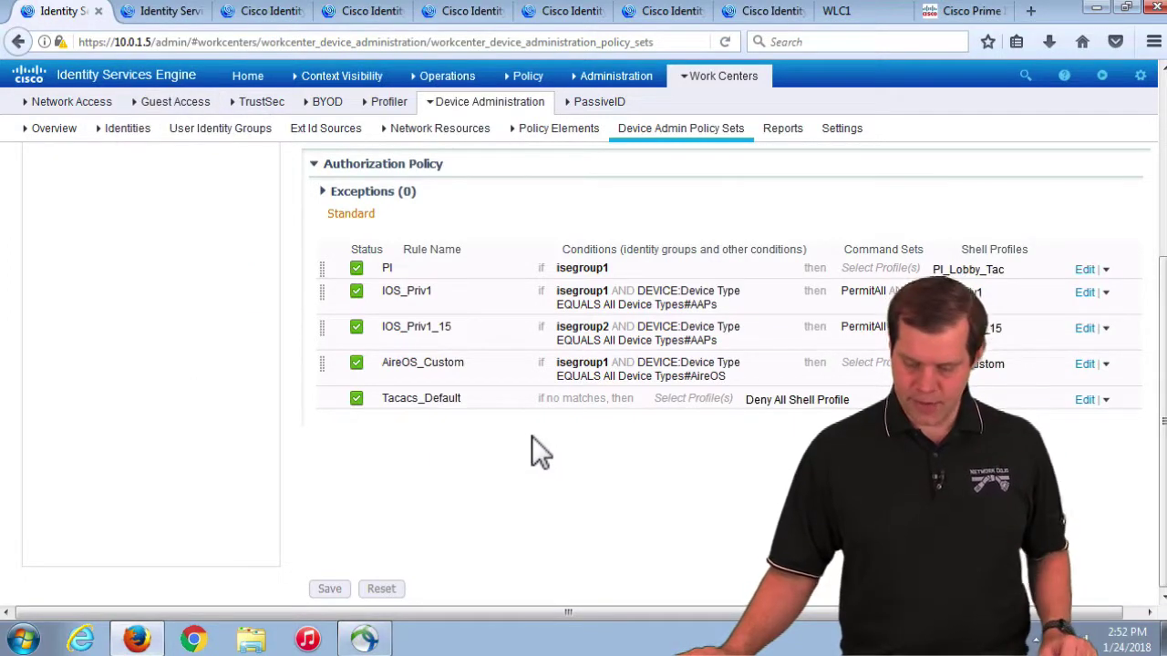
click(841, 130)
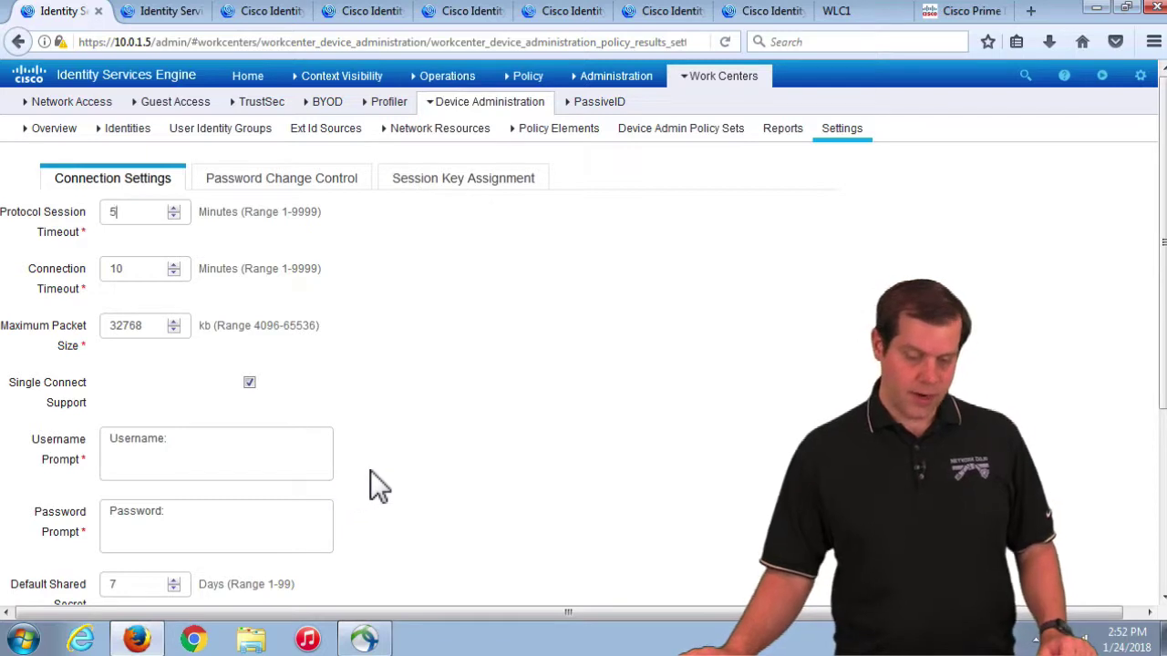
scroll(366, 483, down, 4)
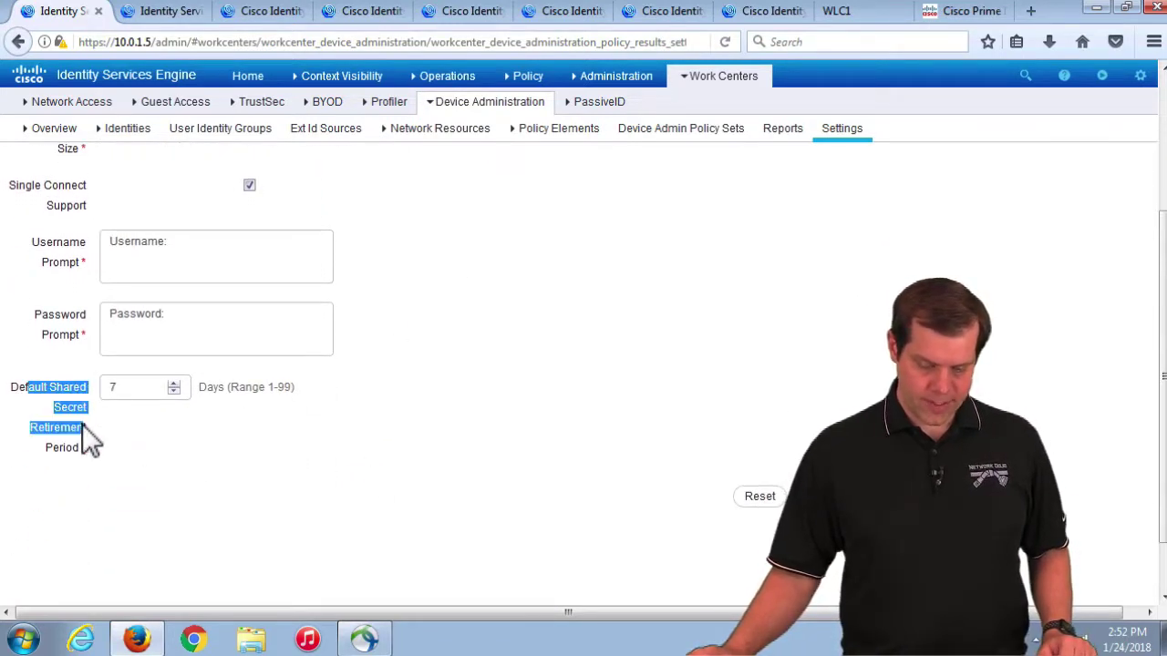
scroll(583, 404, up, 4)
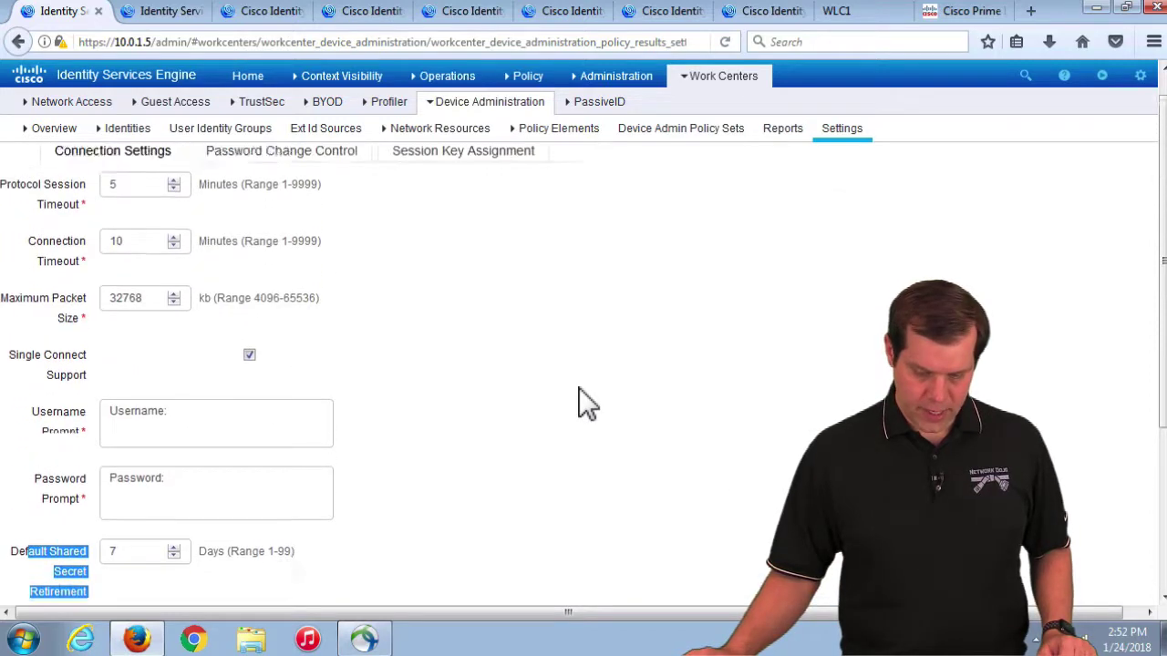